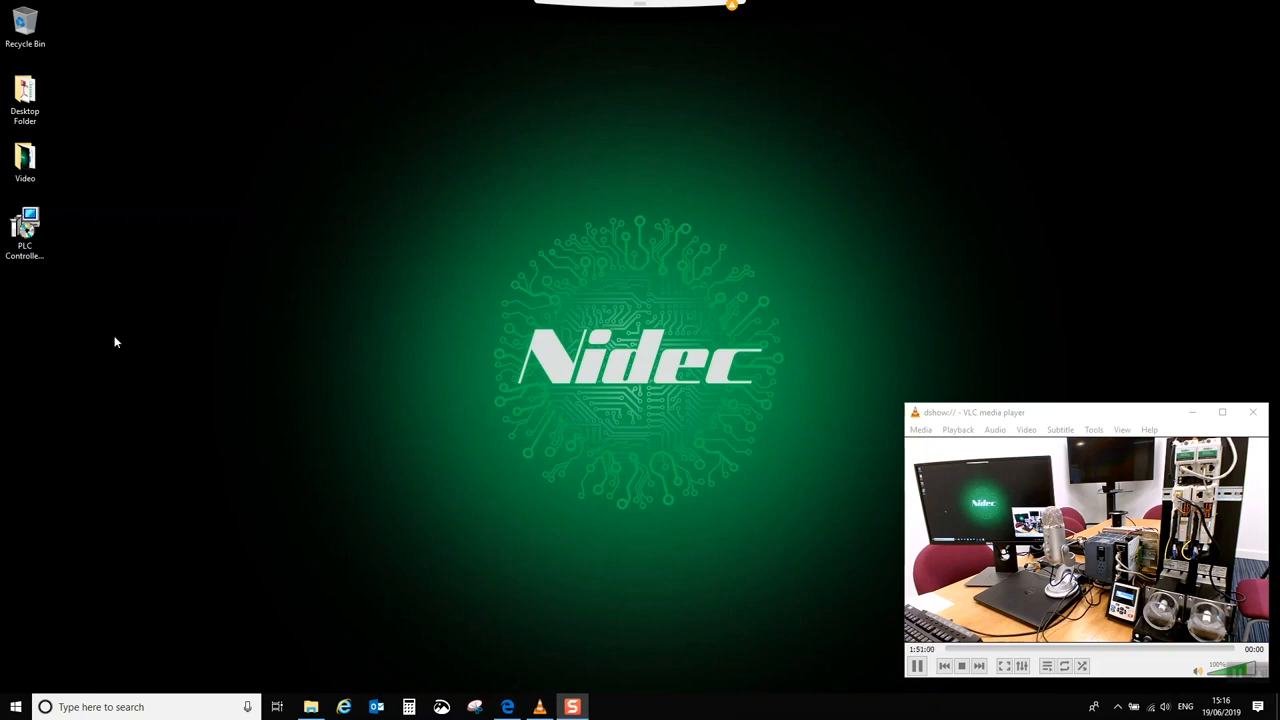
Install the PLC Controlled Motion extension for Connect by running its setup wizard from the desktop
{"action": "double_click", "coordinate": [30, 232]}
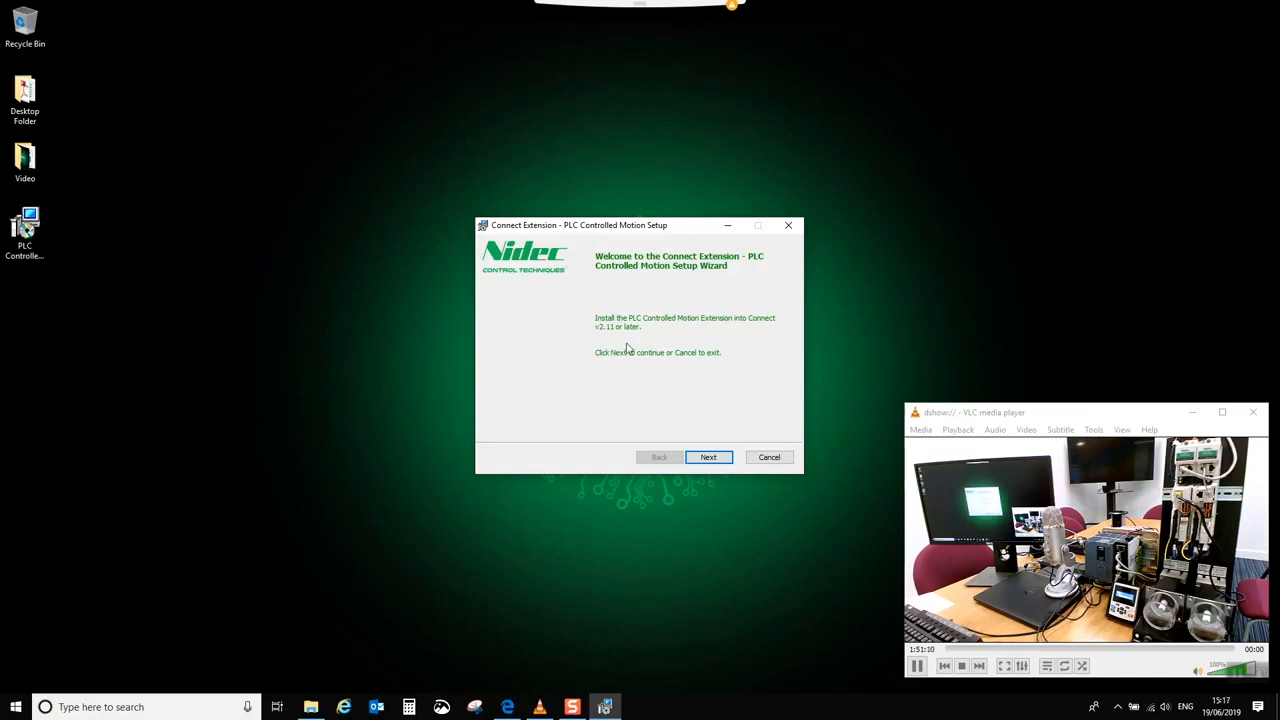
{"action": "left_click", "coordinate": [708, 458]}
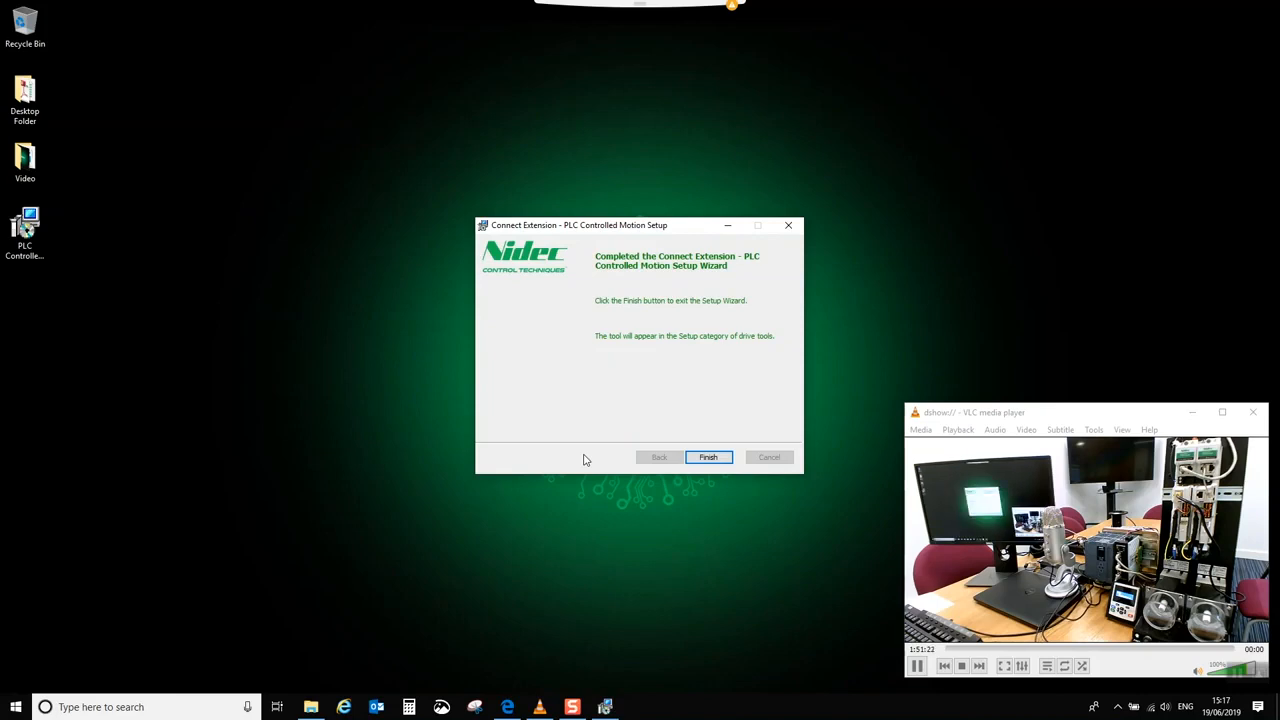
{"action": "left_click", "coordinate": [712, 459]}
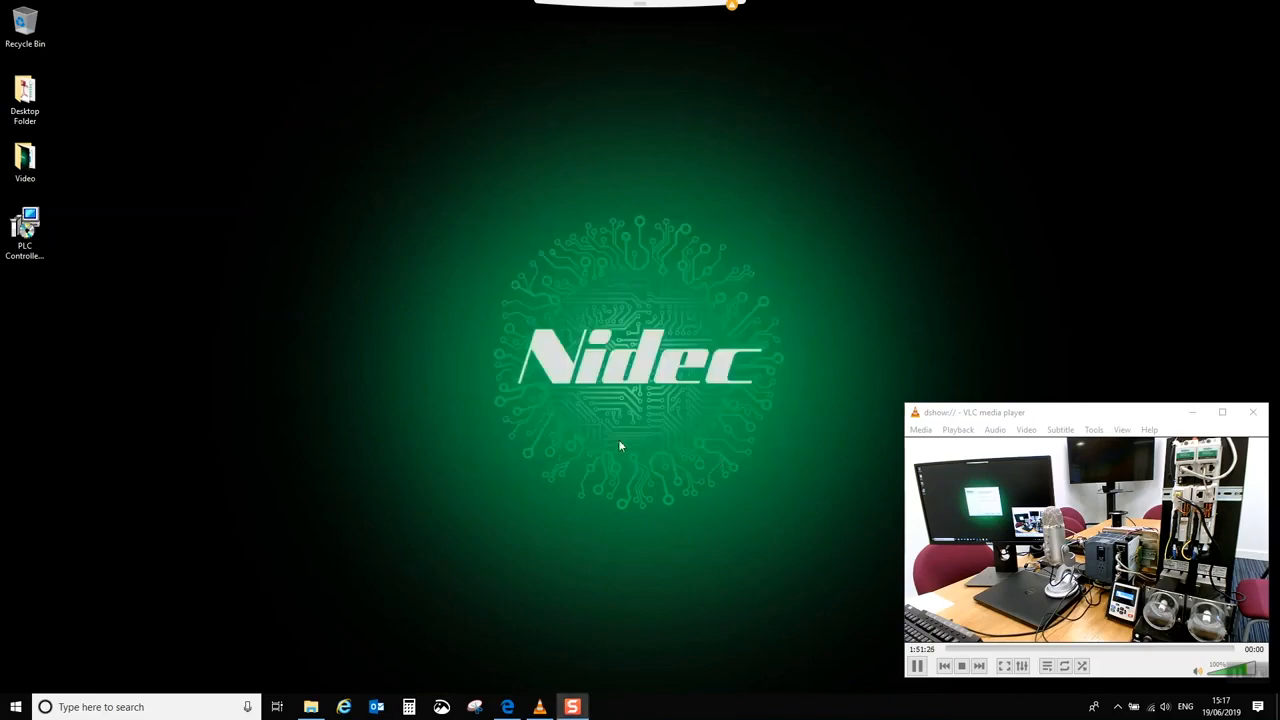
Launch Connect and minimise the VLC media player window covering part of it
{"action": "left_click", "coordinate": [16, 707]}
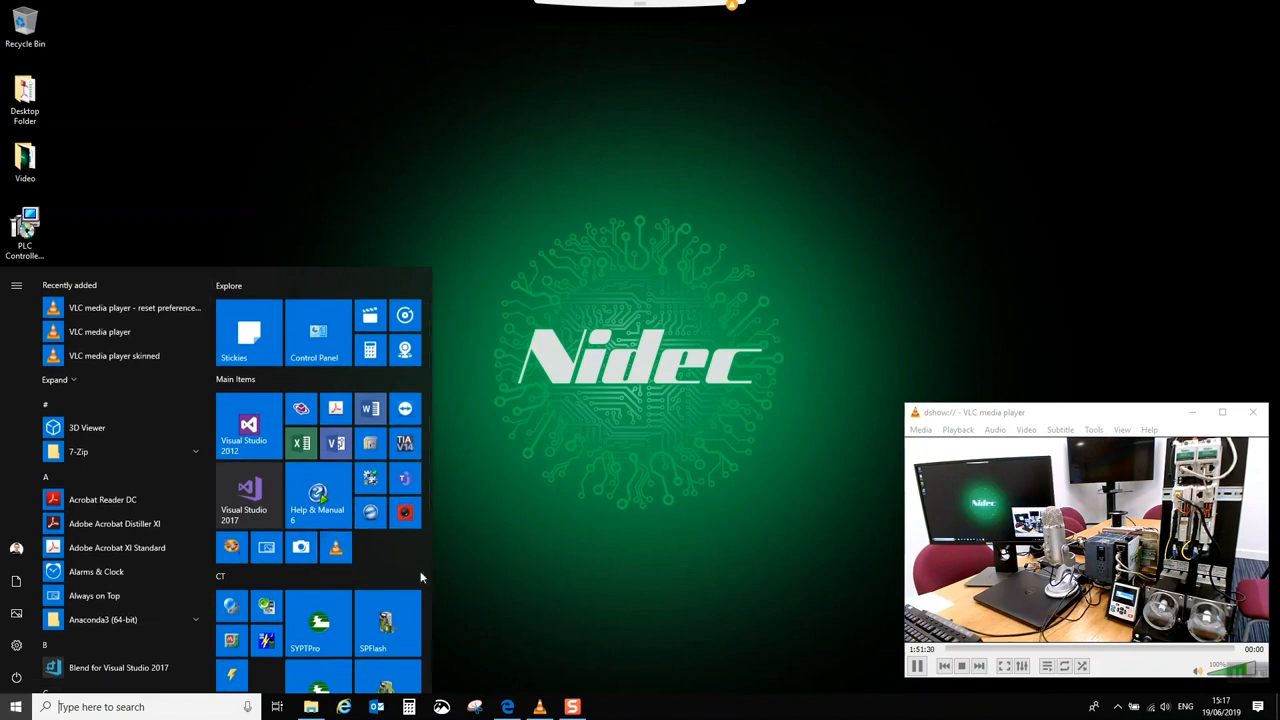
{"action": "left_click", "coordinate": [267, 607]}
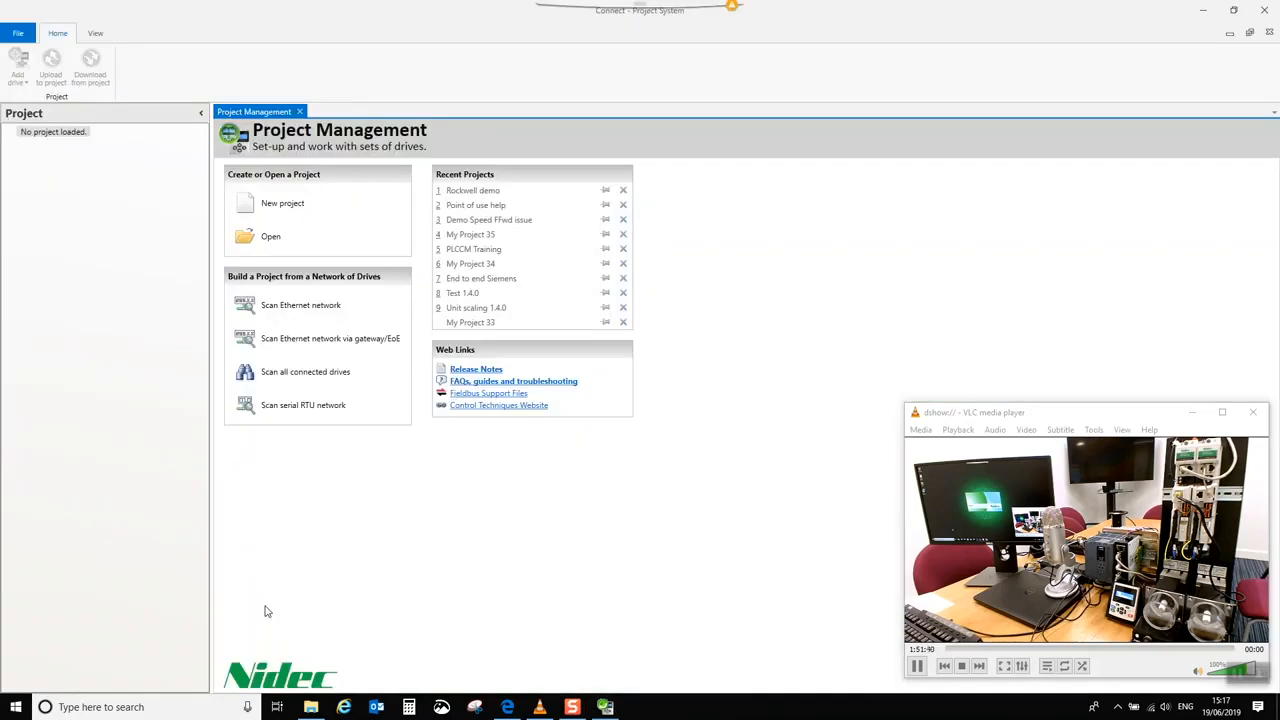
{"action": "left_click", "coordinate": [545, 710]}
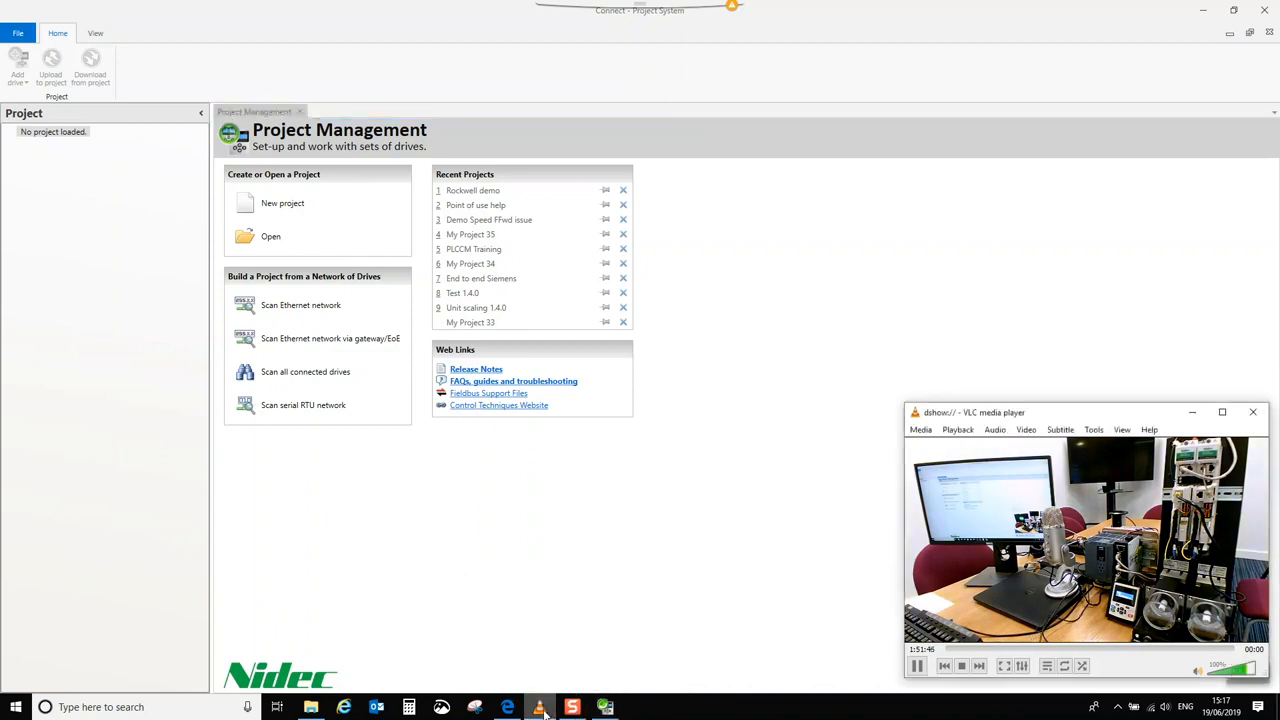
{"action": "left_click", "coordinate": [1195, 413]}
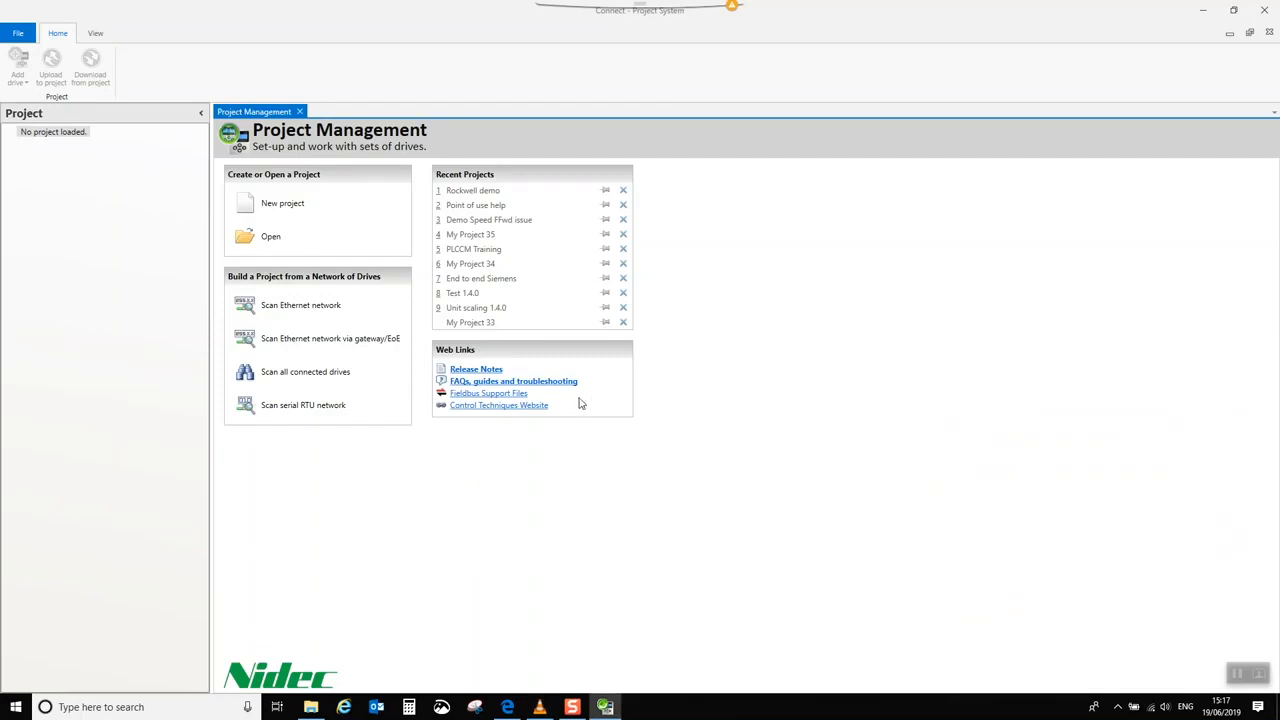
Create a new empty project named "Siemens Demo" in the default location
{"action": "left_click", "coordinate": [280, 205]}
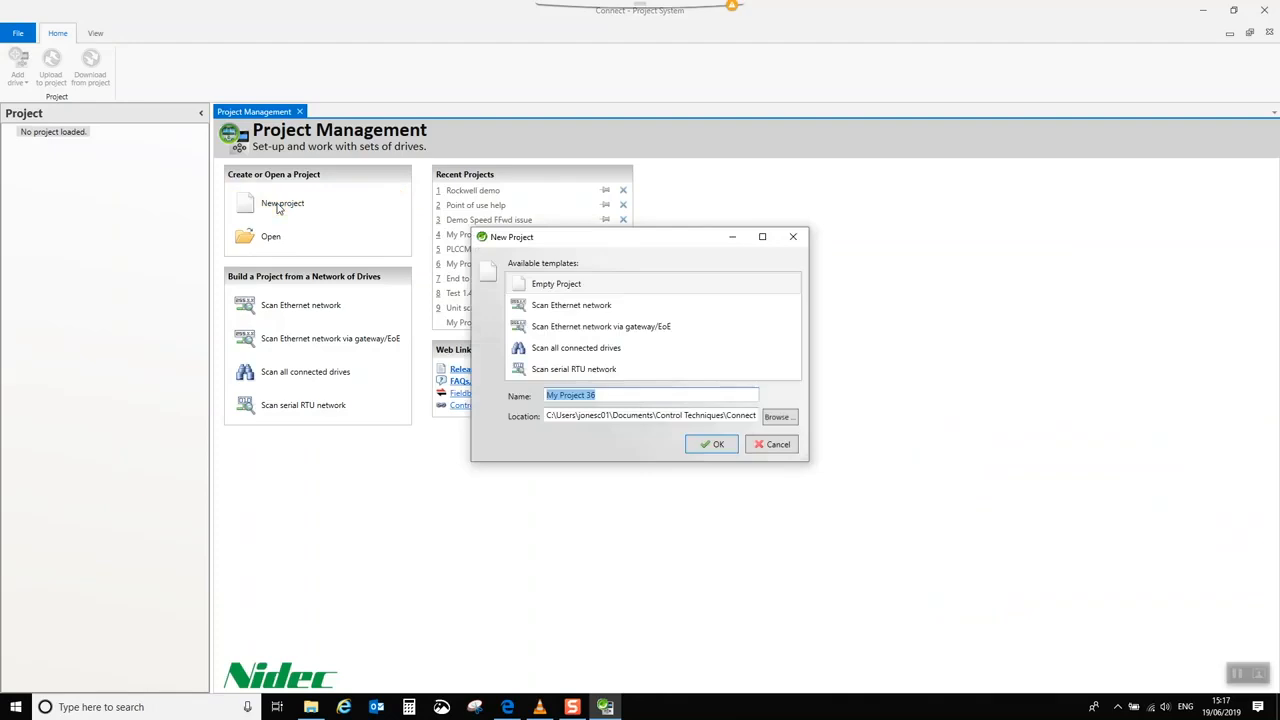
{"action": "key", "text": "BackSpace"}
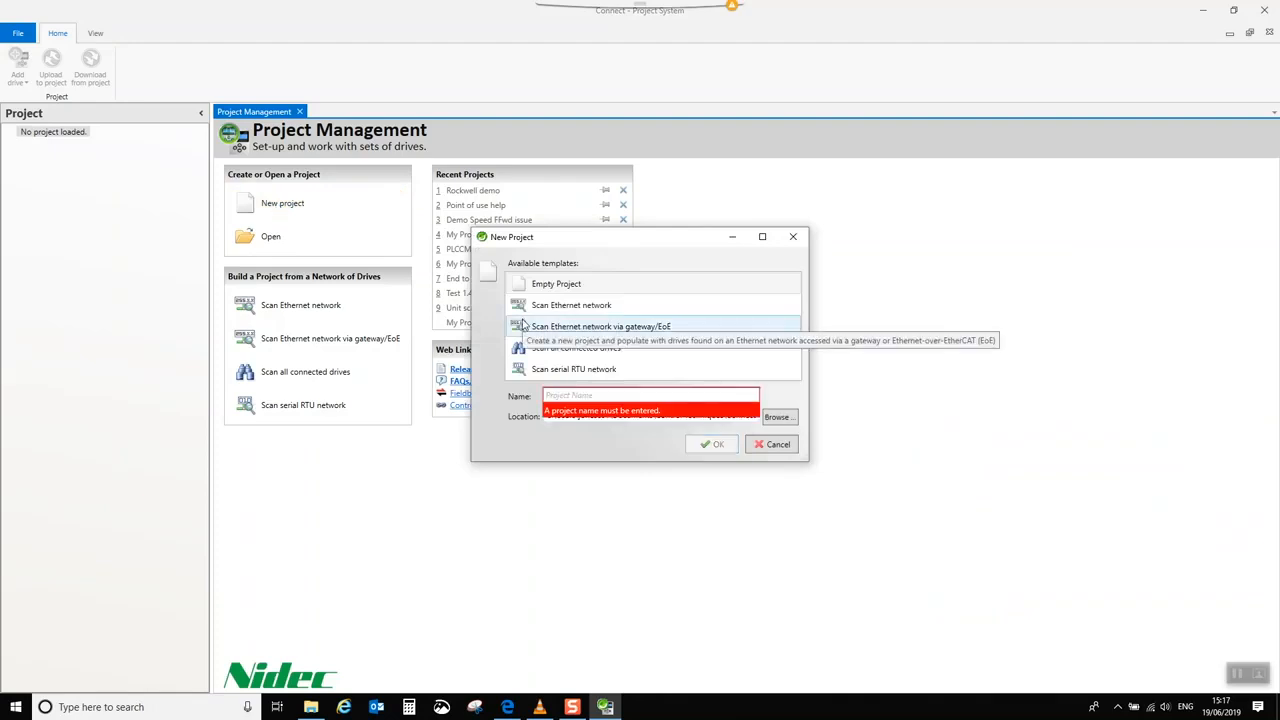
{"action": "type", "text": "Siemens"}
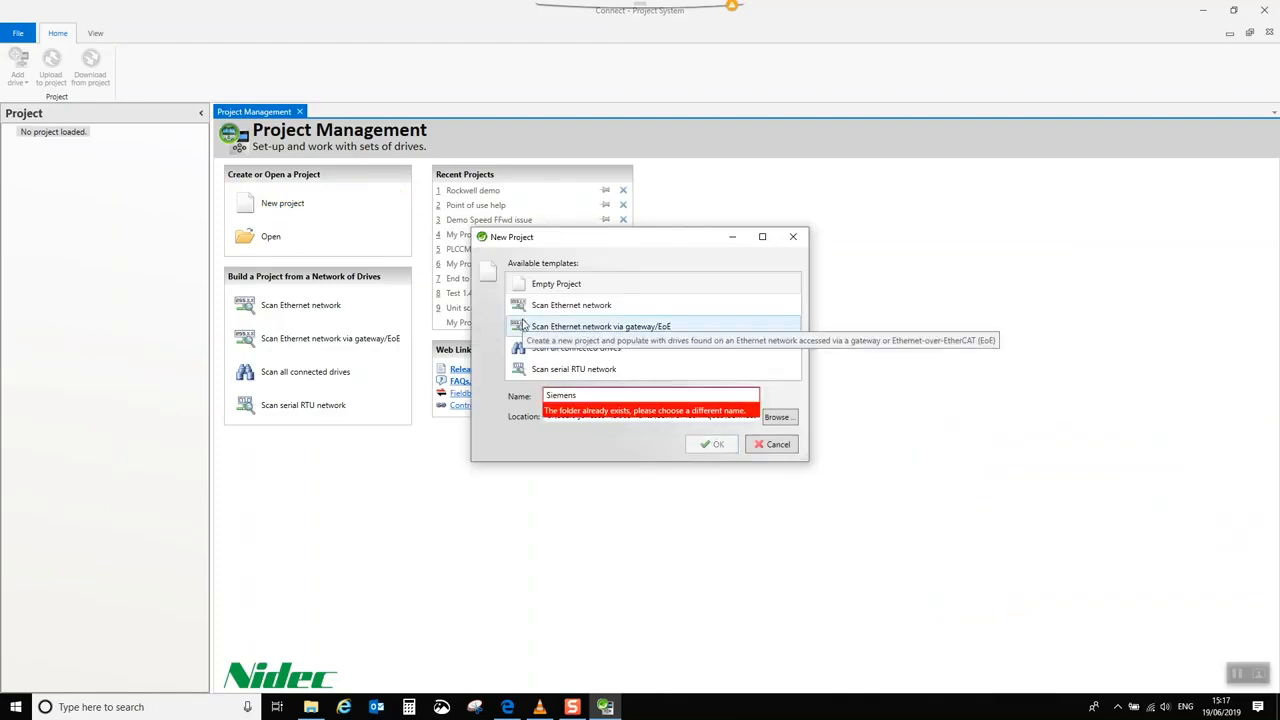
{"action": "type", "text": " Demo"}
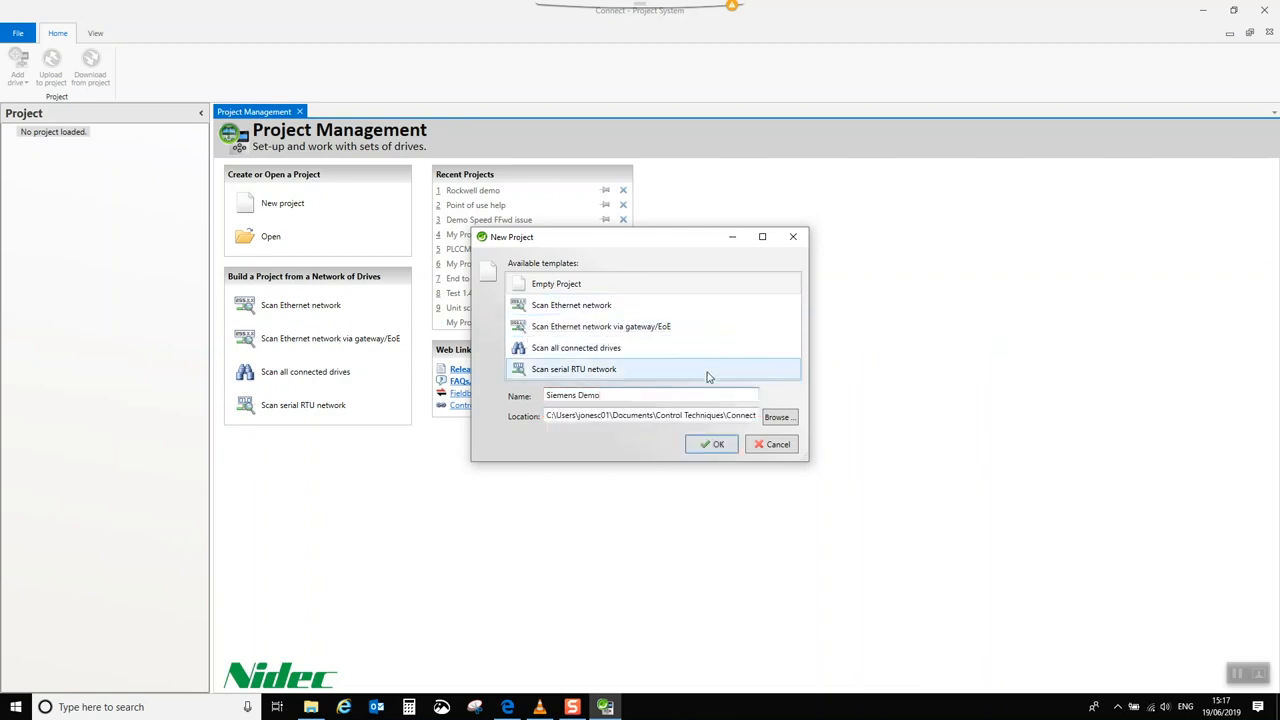
{"action": "left_click", "coordinate": [717, 447]}
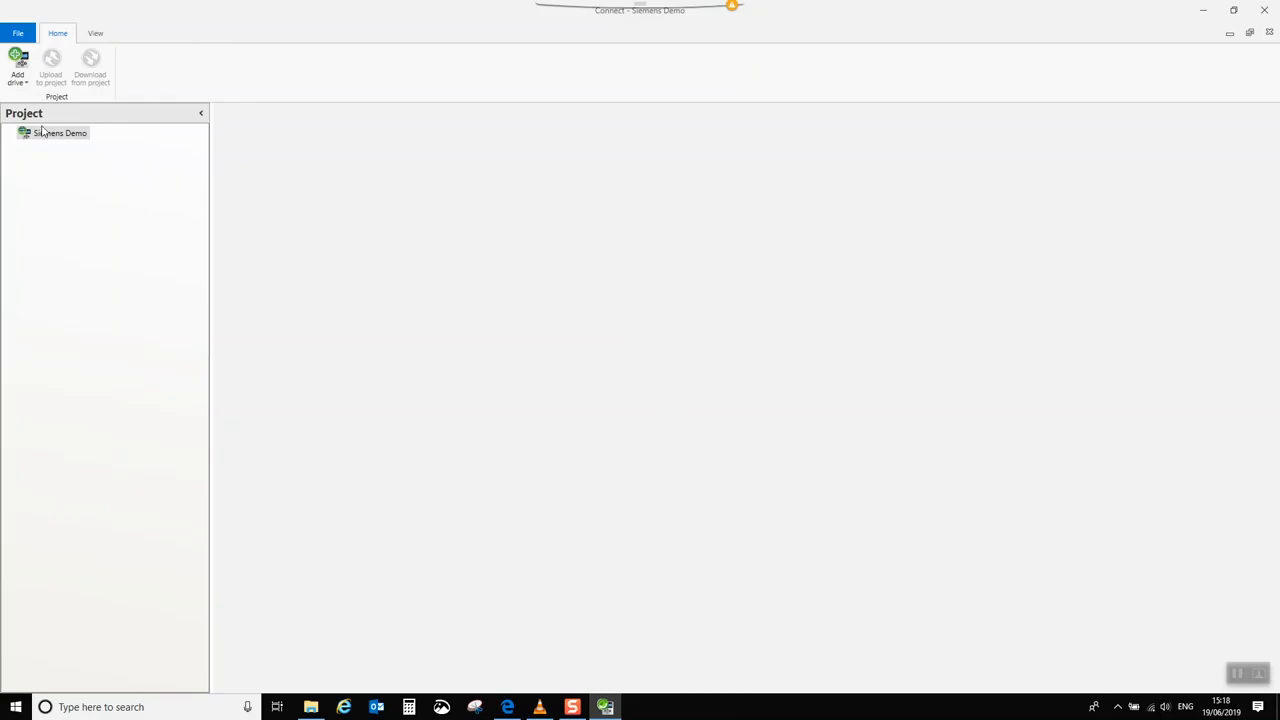
Scan for new drives with RTU discovery disabled, searching the local Ethernet network on the Ethernet 3 adapter only
{"action": "left_click", "coordinate": [22, 82]}
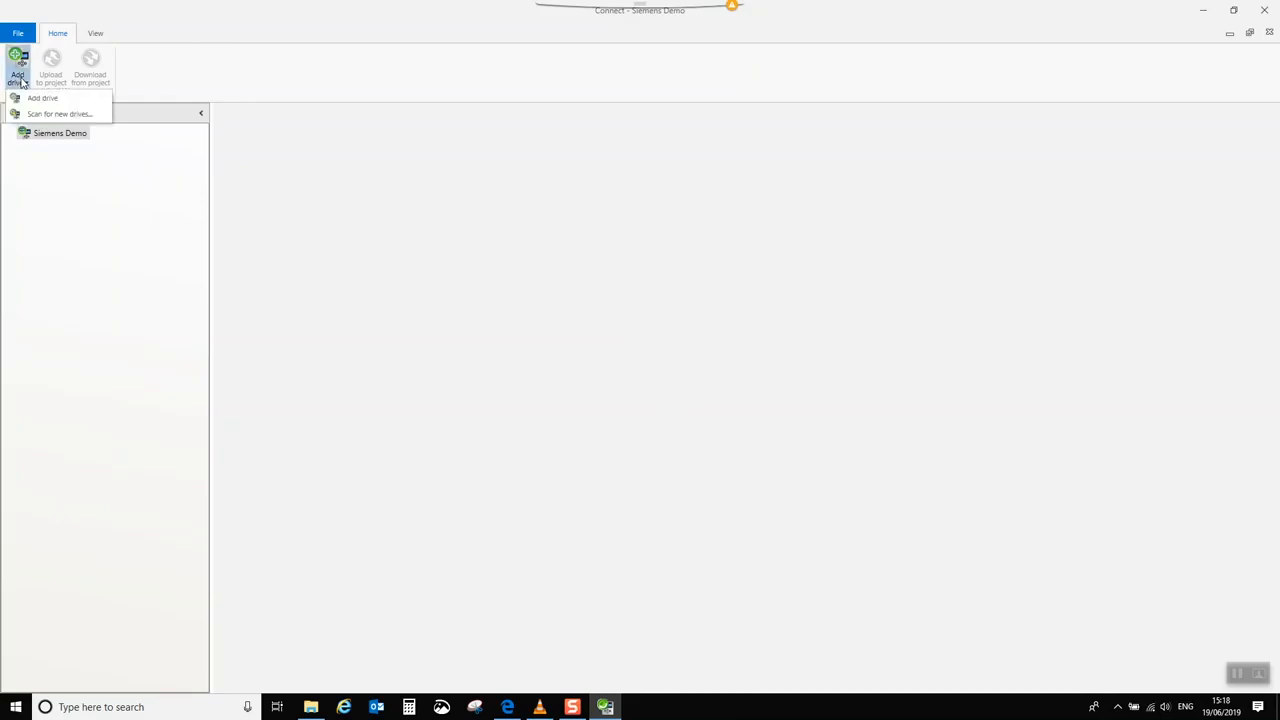
{"action": "left_click", "coordinate": [65, 115]}
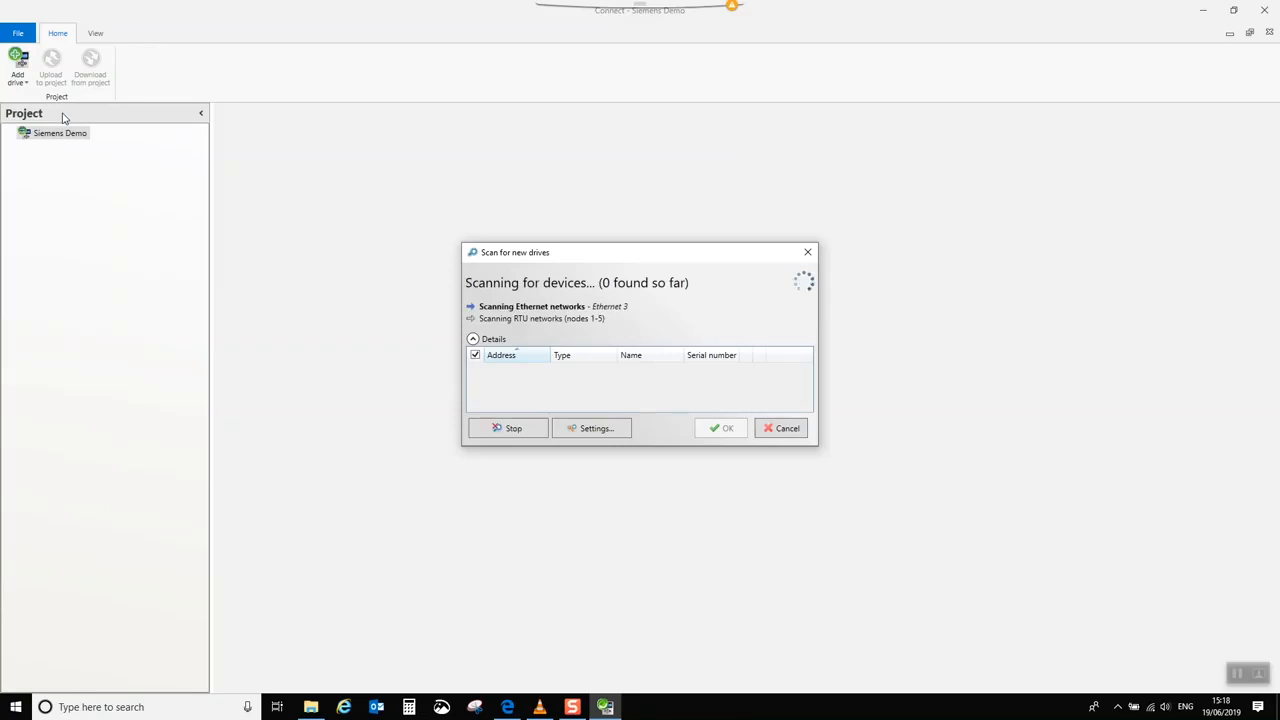
{"action": "left_click", "coordinate": [595, 430]}
{"action": "left_click", "coordinate": [513, 253]}
{"action": "left_click", "coordinate": [549, 236]}
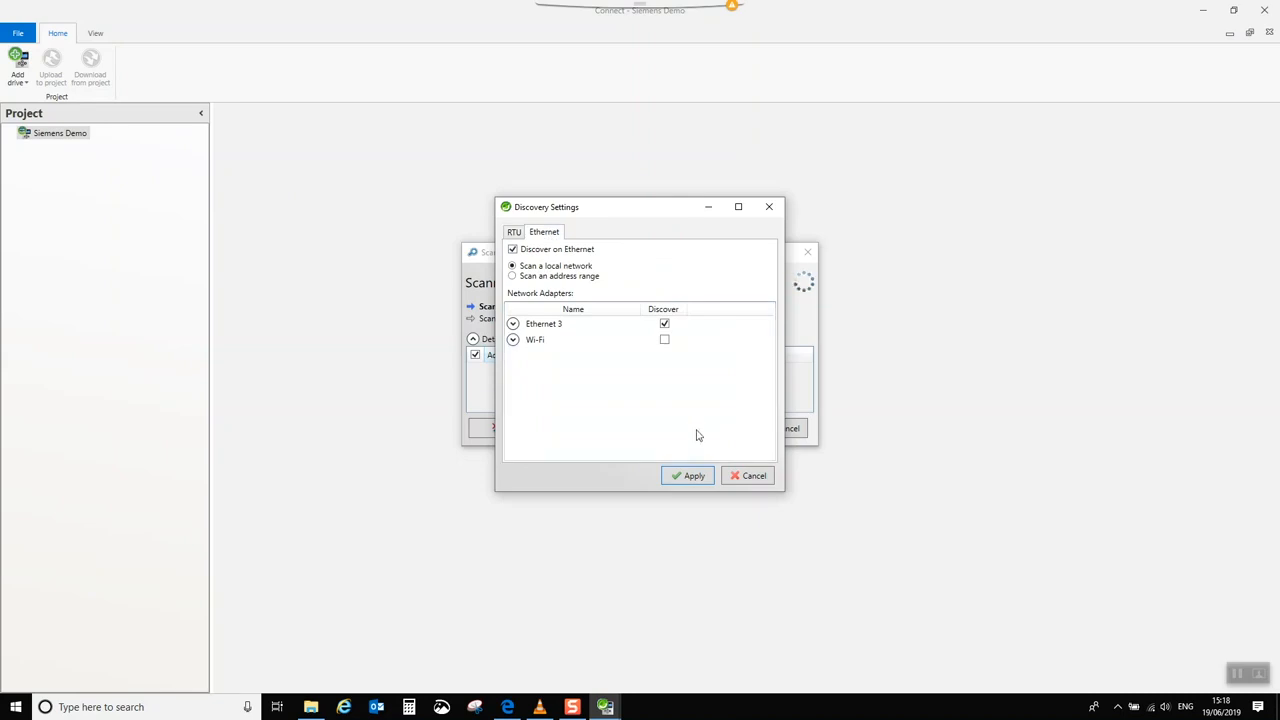
{"action": "left_click", "coordinate": [689, 475]}
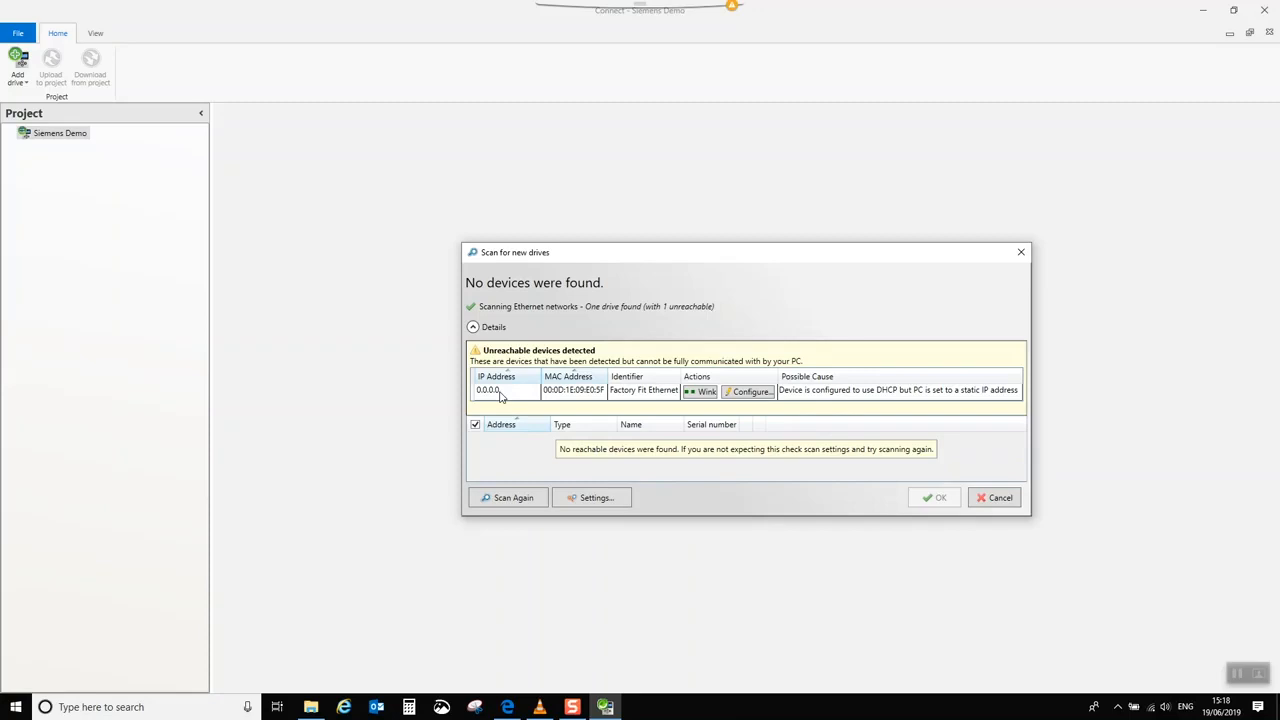
Assign the IP address 192.168.0.100 to the unreachable drive, keeping the recommended subnet mask 255.255.255.0
{"action": "left_click", "coordinate": [756, 392]}
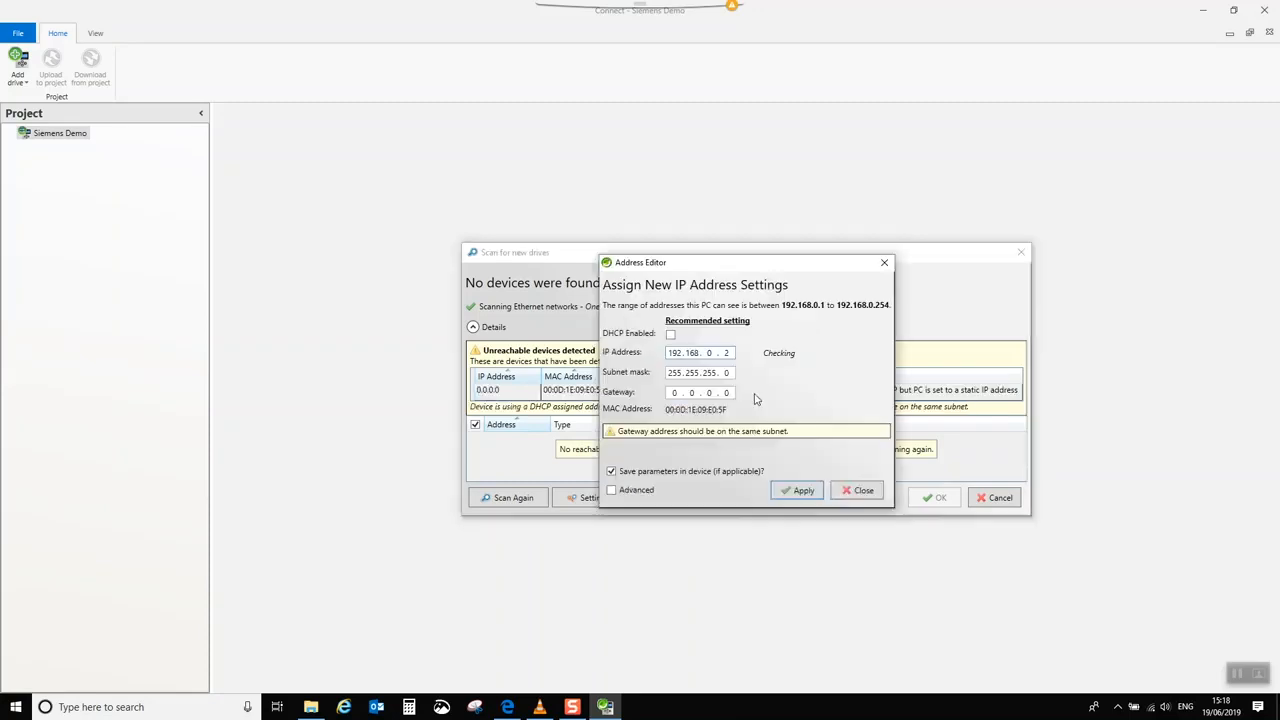
{"action": "double_click", "coordinate": [728, 354]}
{"action": "type", "text": "100"}
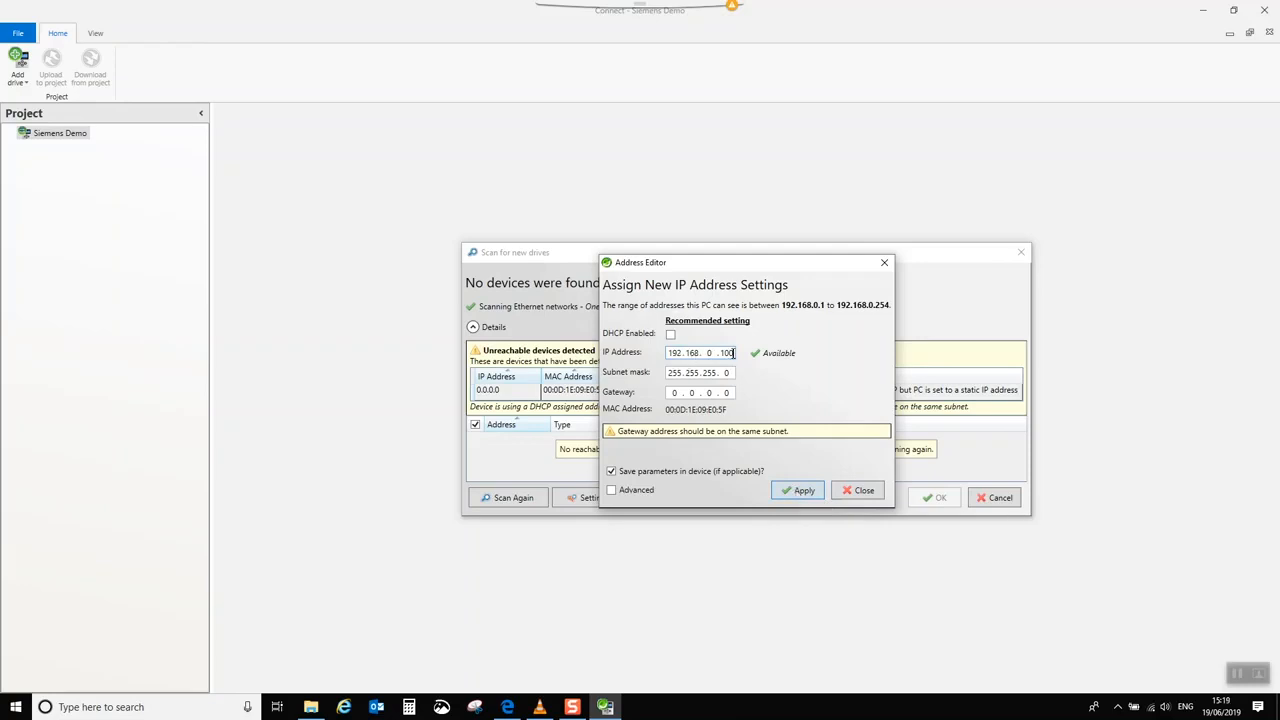
{"action": "left_click", "coordinate": [801, 492]}
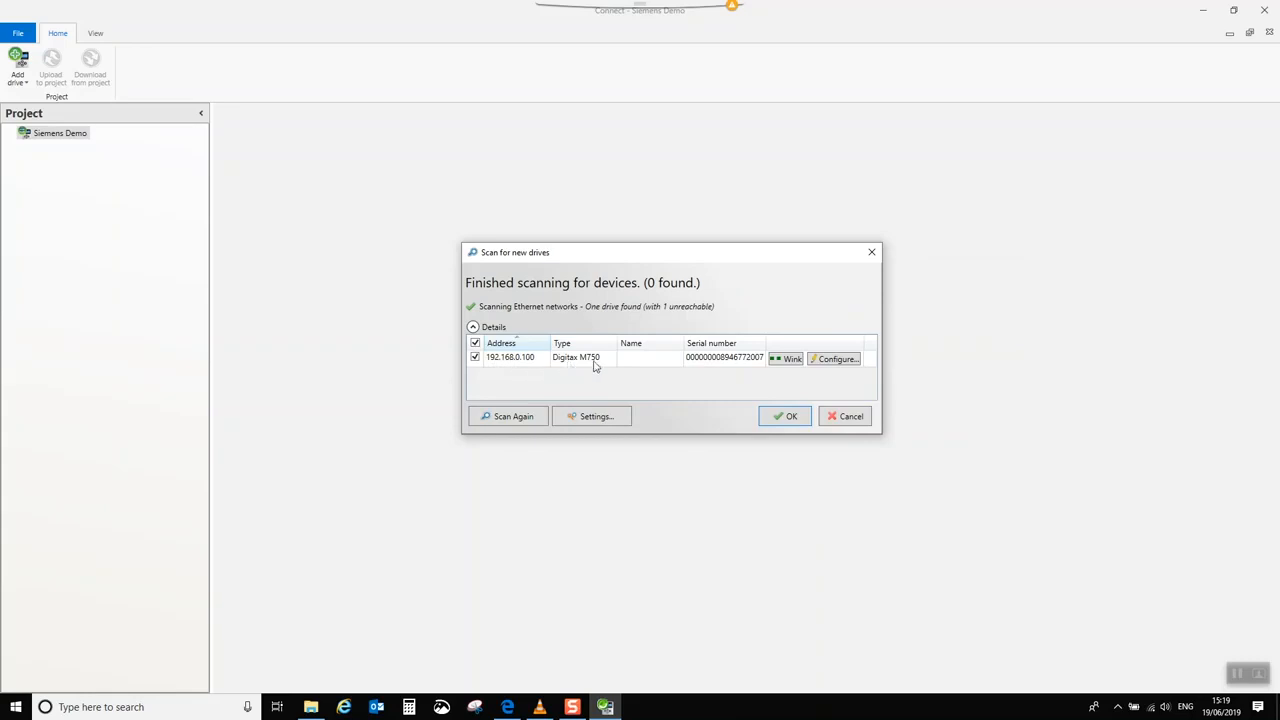
Add the discovered Digitax M750 to the project and upload its parameters from the drive
{"action": "left_click", "coordinate": [790, 419]}
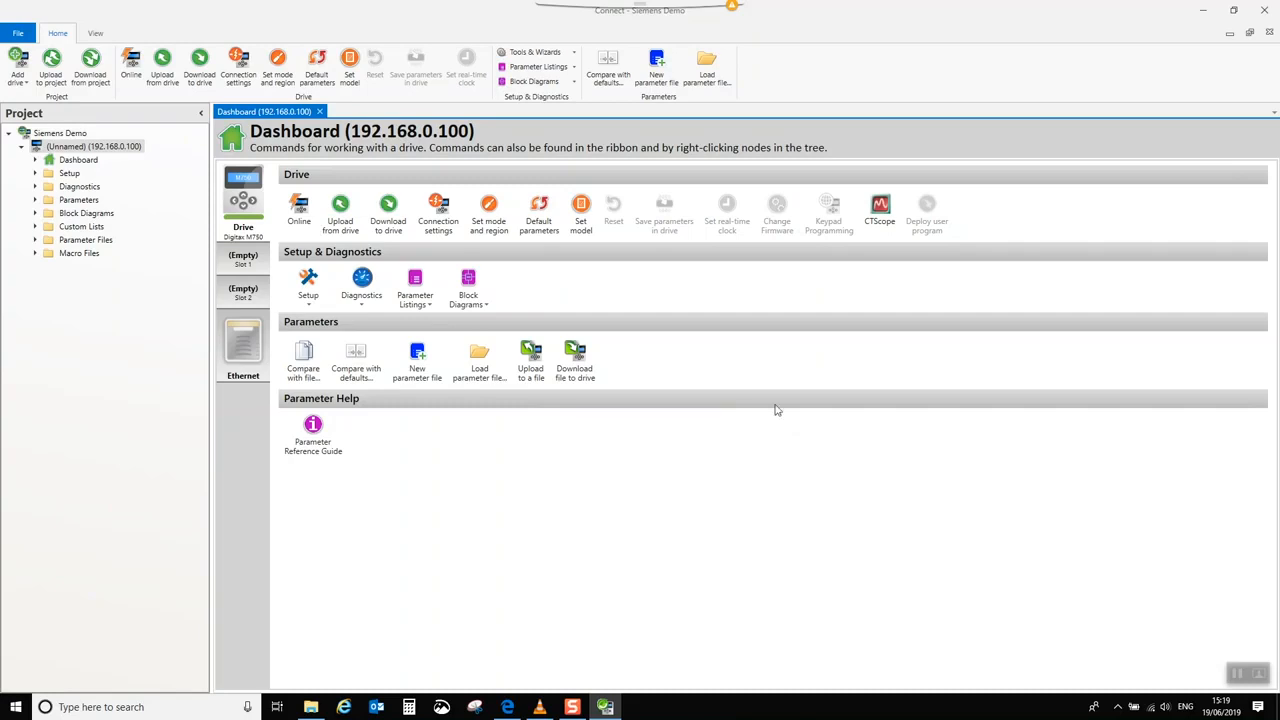
{"action": "left_click", "coordinate": [341, 207]}
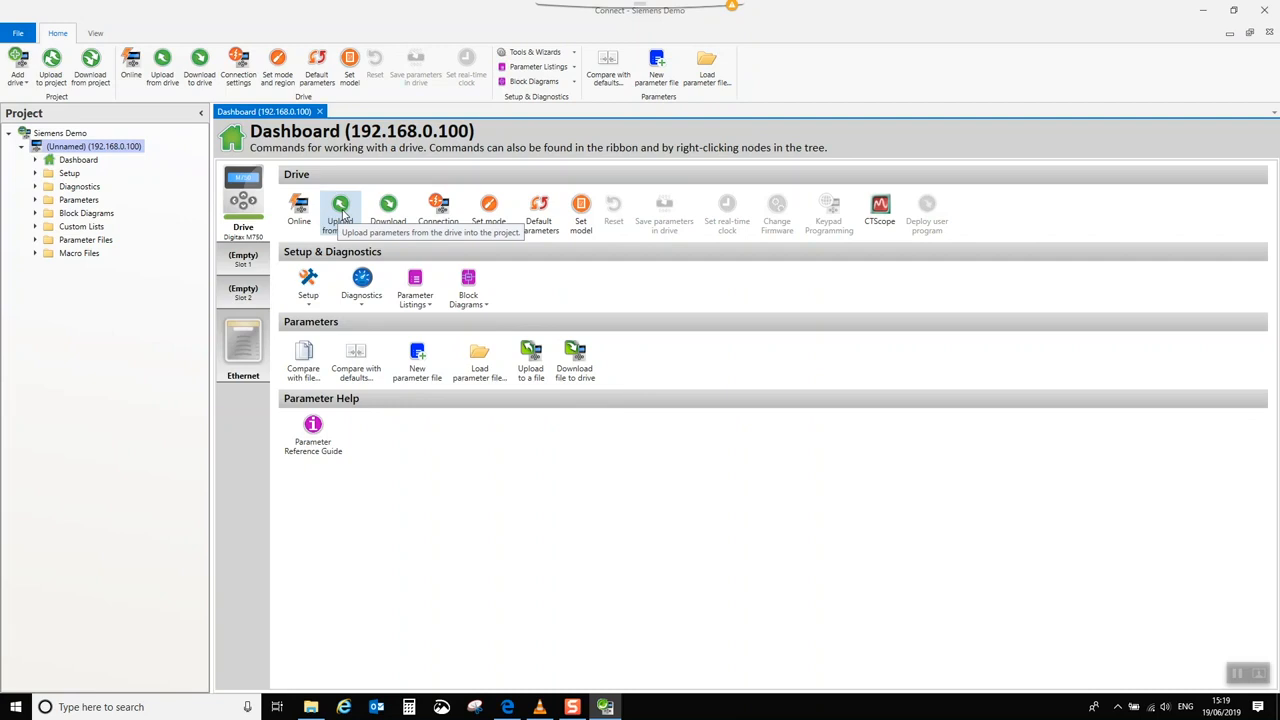
Open the PLC Controlled Motion setup for the drive and configure the axis for Siemens ProfiNet with Position Control
{"action": "left_click", "coordinate": [309, 305]}
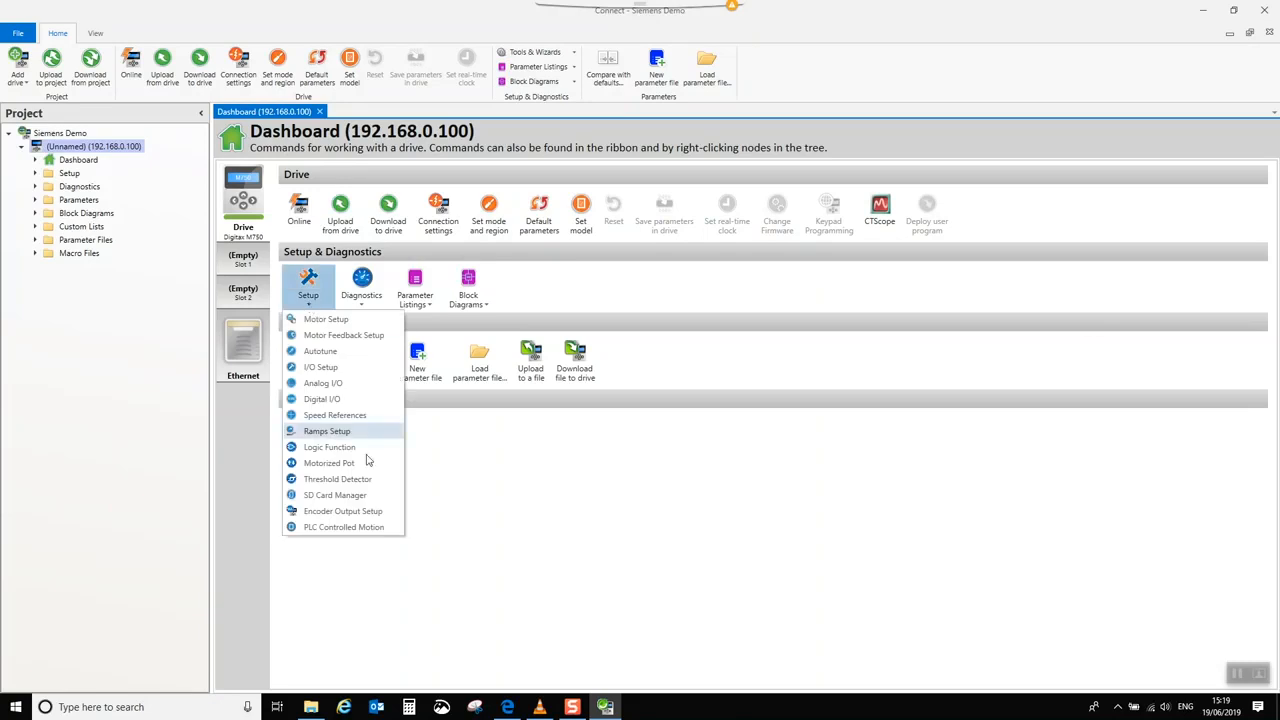
{"action": "left_click", "coordinate": [341, 528]}
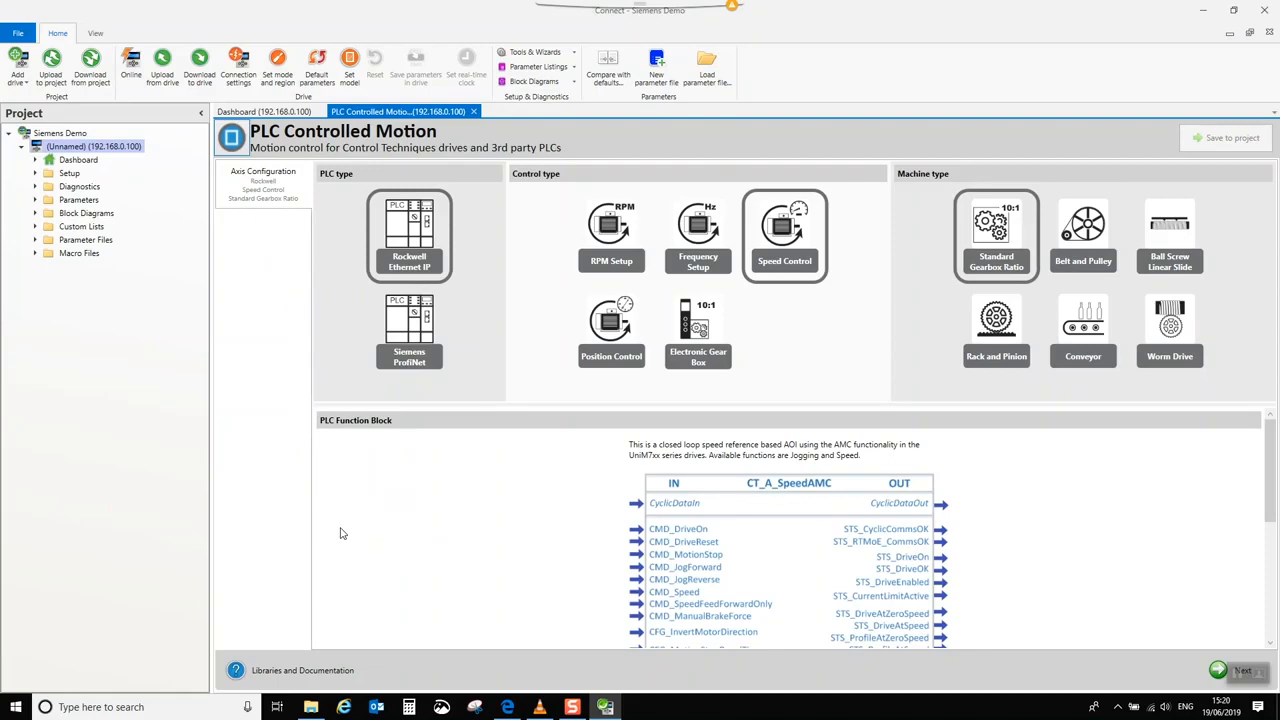
{"action": "left_click", "coordinate": [419, 326]}
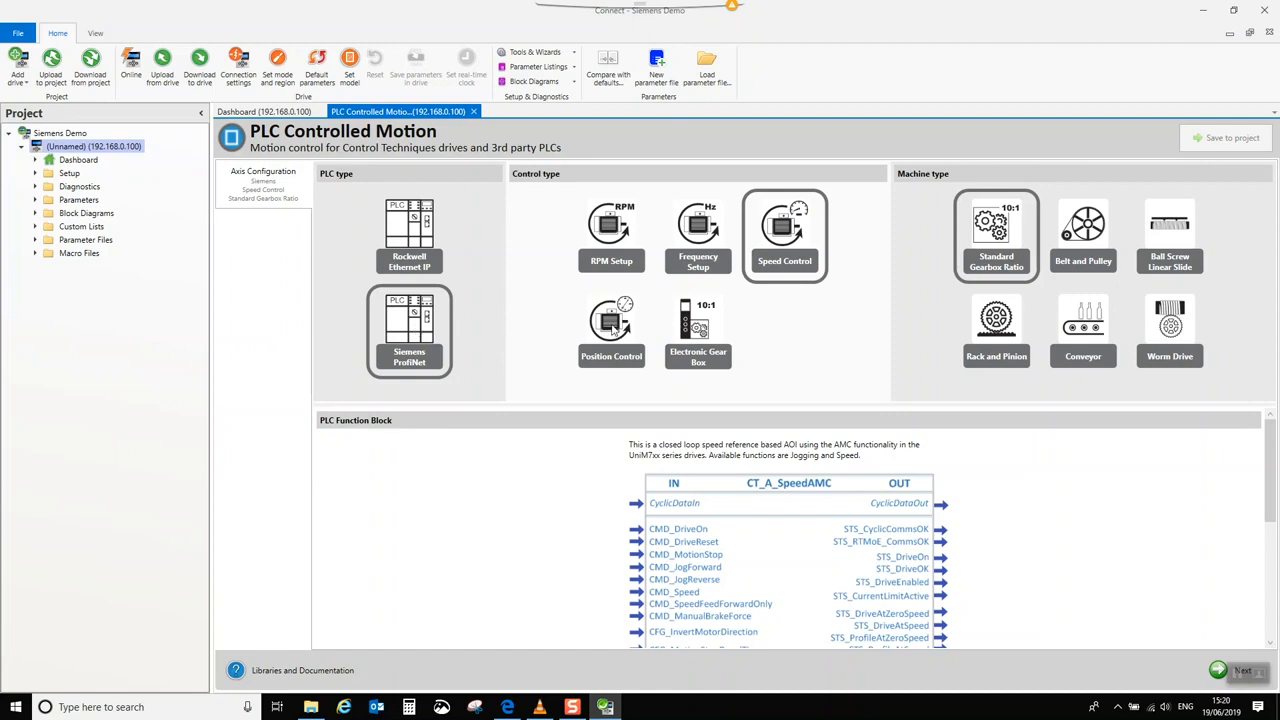
{"action": "left_click", "coordinate": [611, 330]}
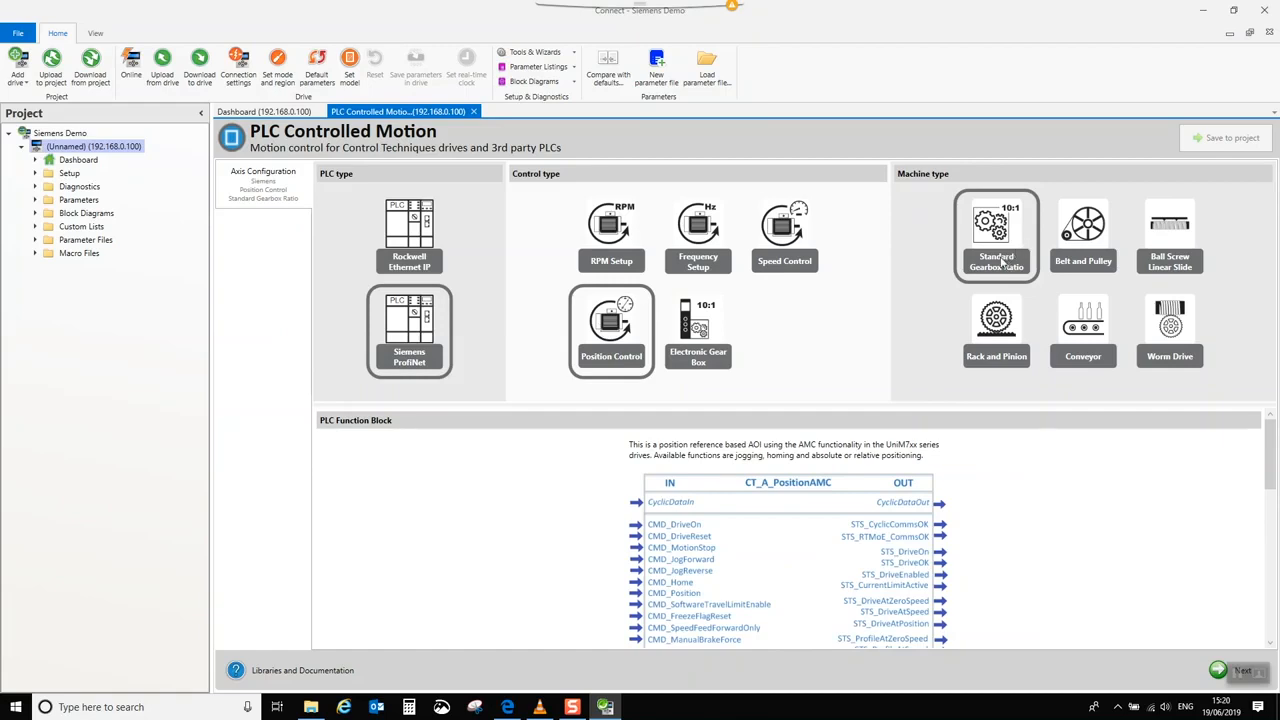
Switch to VLC to view the demo rig's camera feed, and minimise the player
{"action": "left_click", "coordinate": [539, 707]}
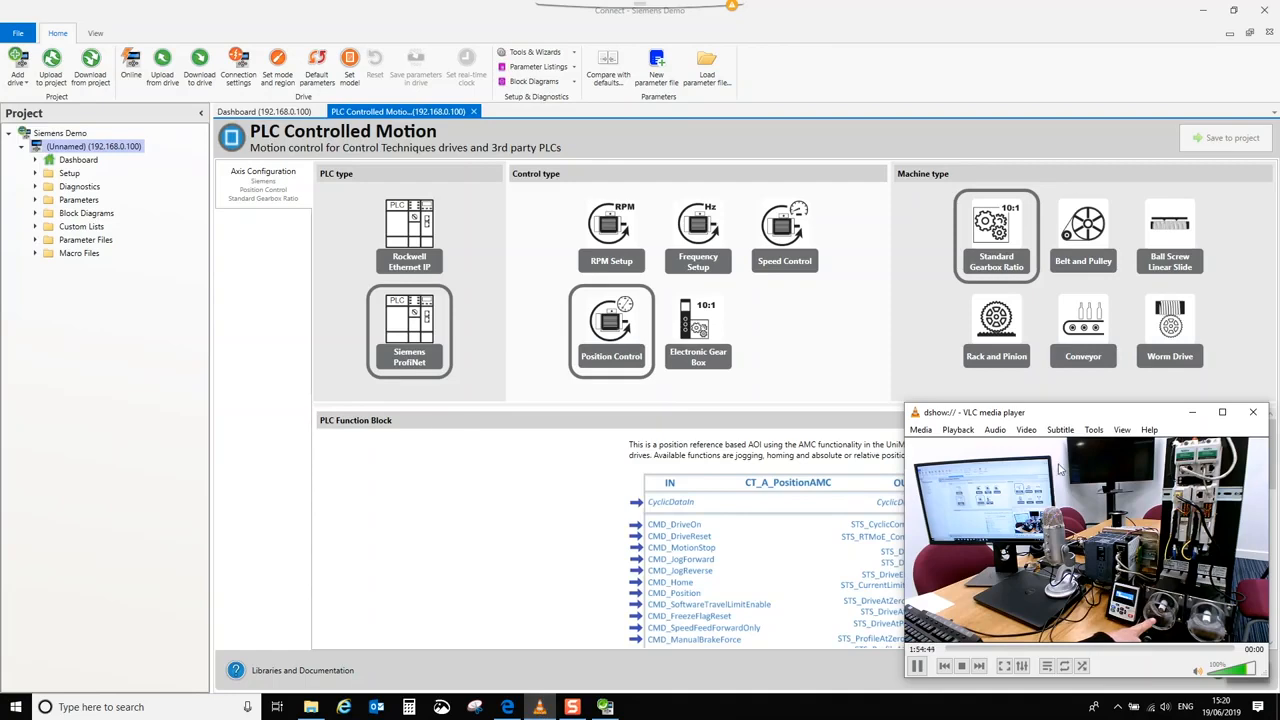
{"action": "left_click", "coordinate": [1193, 413]}
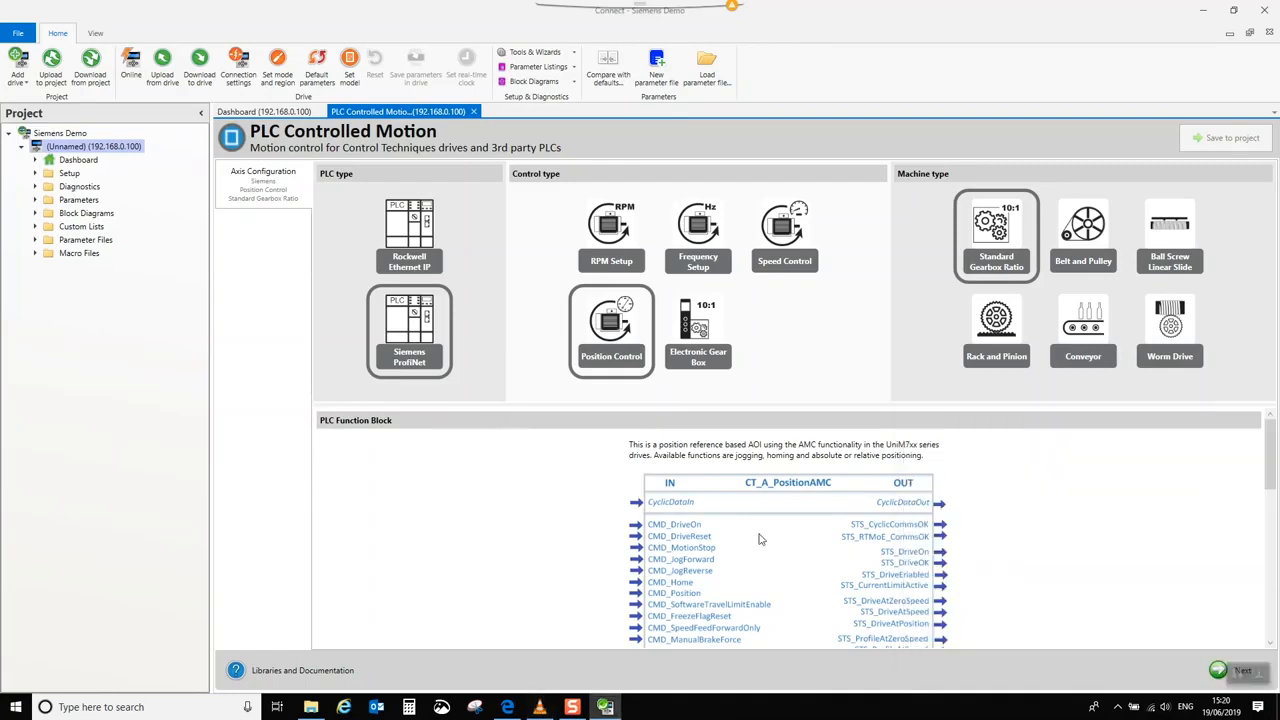
On the Motor Setup page, filter the motor database by "067eda" and select the 067EDA300 servo motor
{"action": "left_click", "coordinate": [1218, 672]}
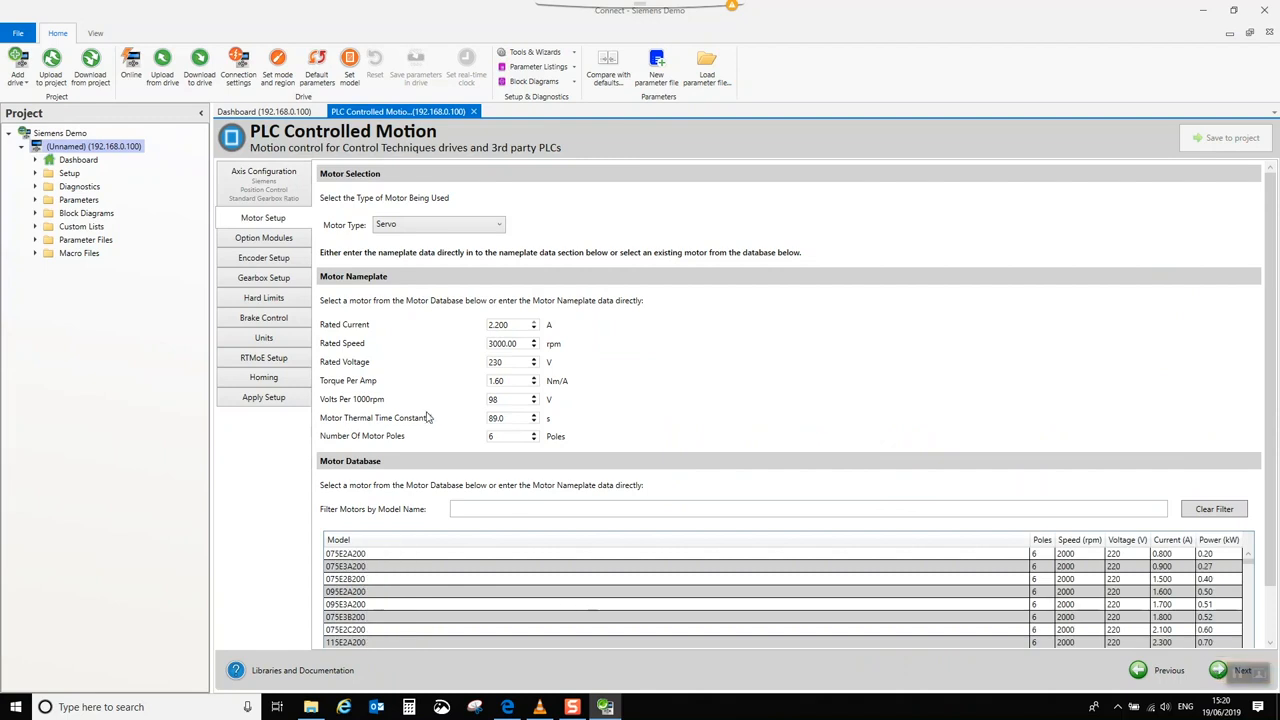
{"action": "left_click", "coordinate": [491, 509]}
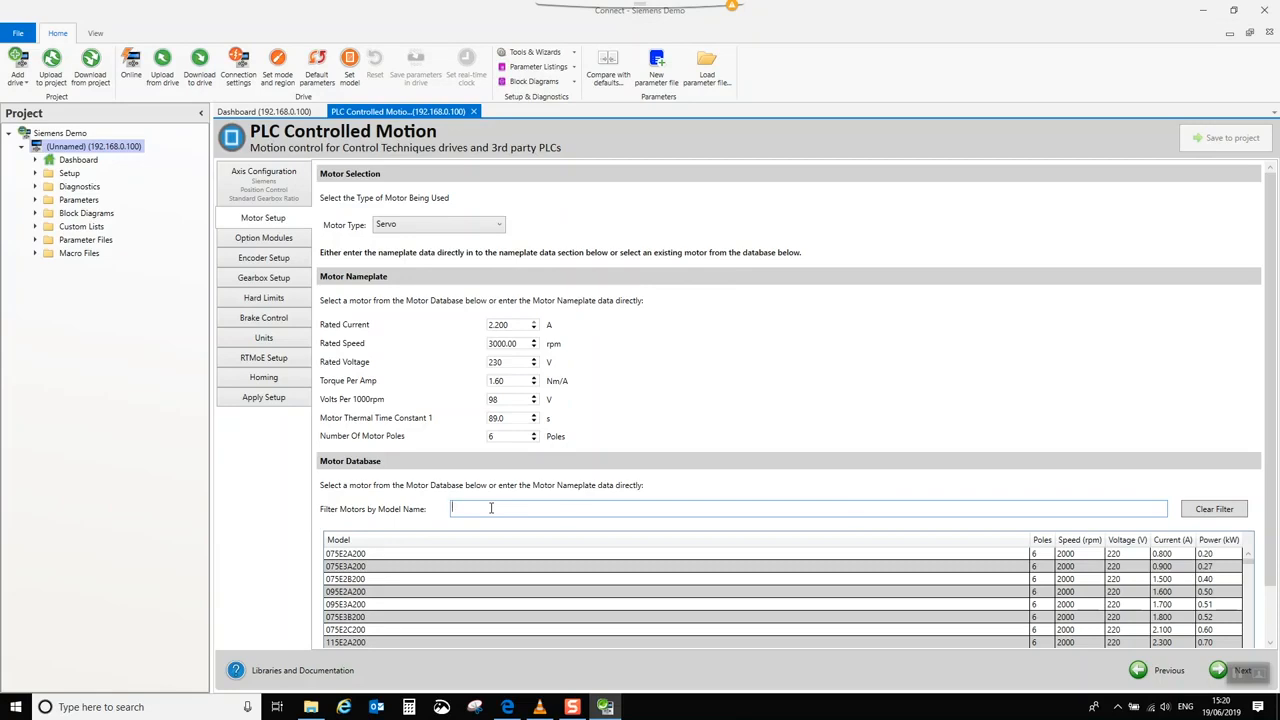
{"action": "type", "text": "067"}
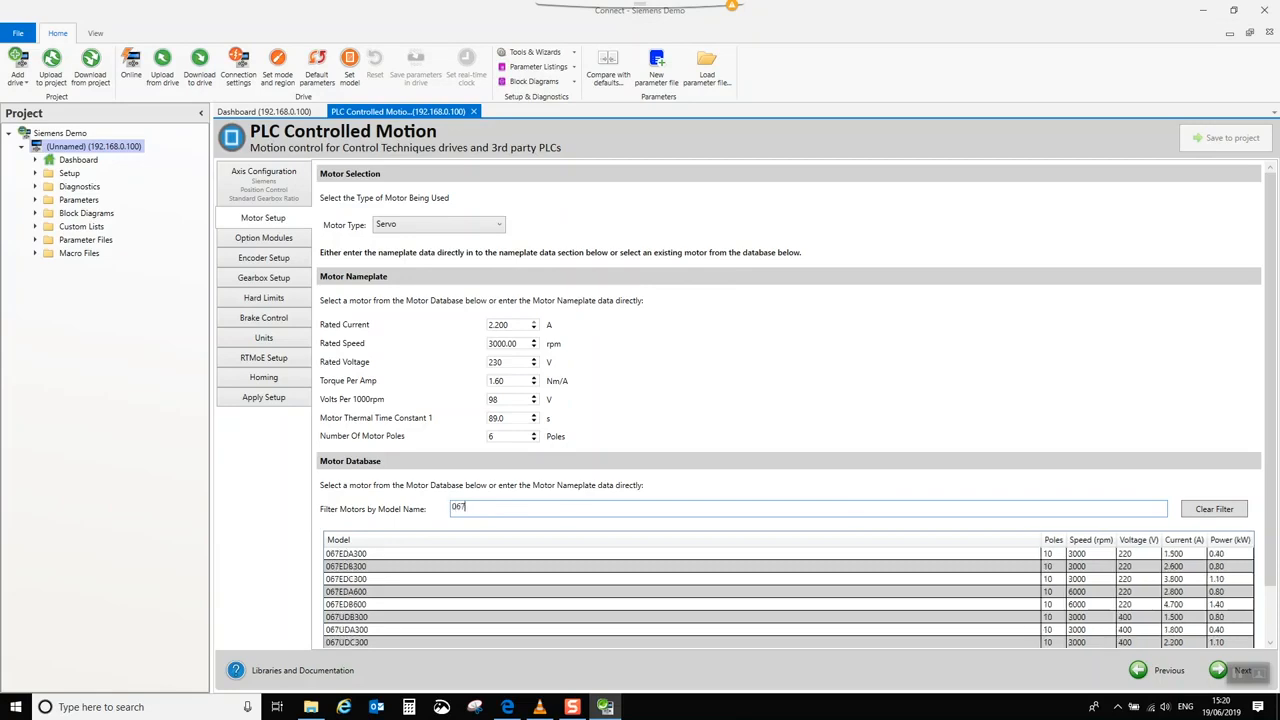
{"action": "type", "text": "eda"}
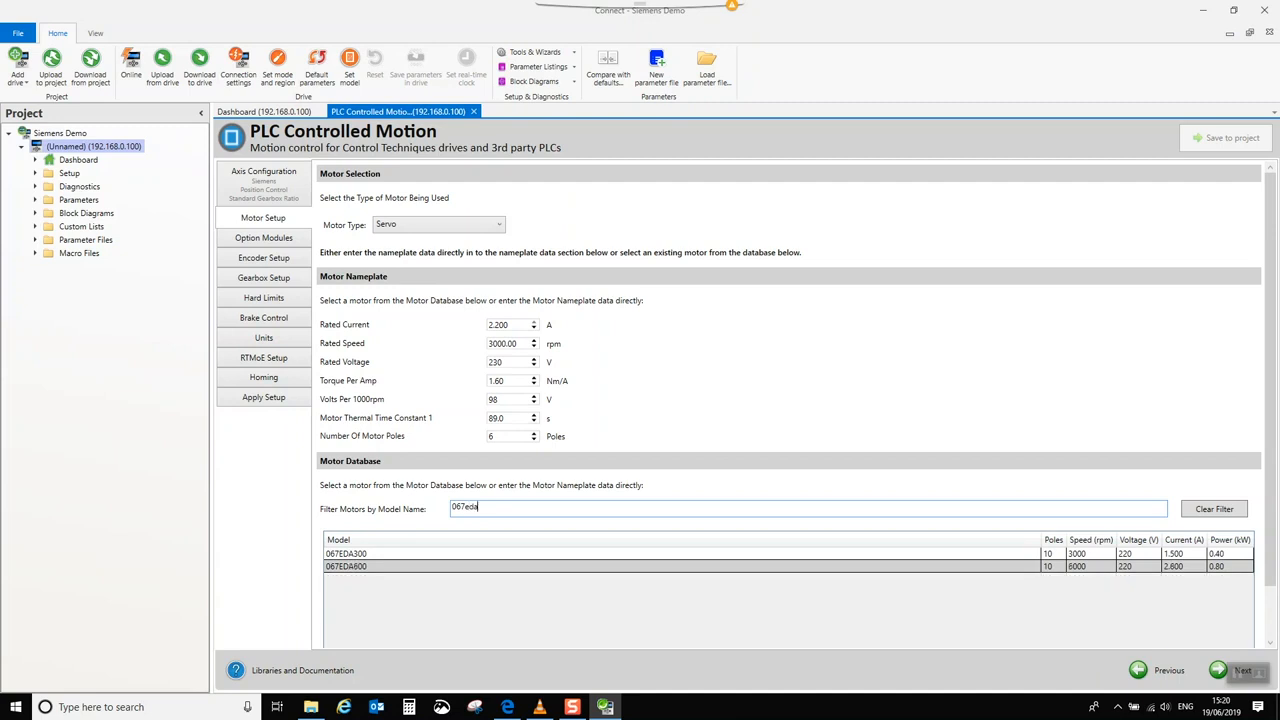
{"action": "left_click", "coordinate": [368, 556]}
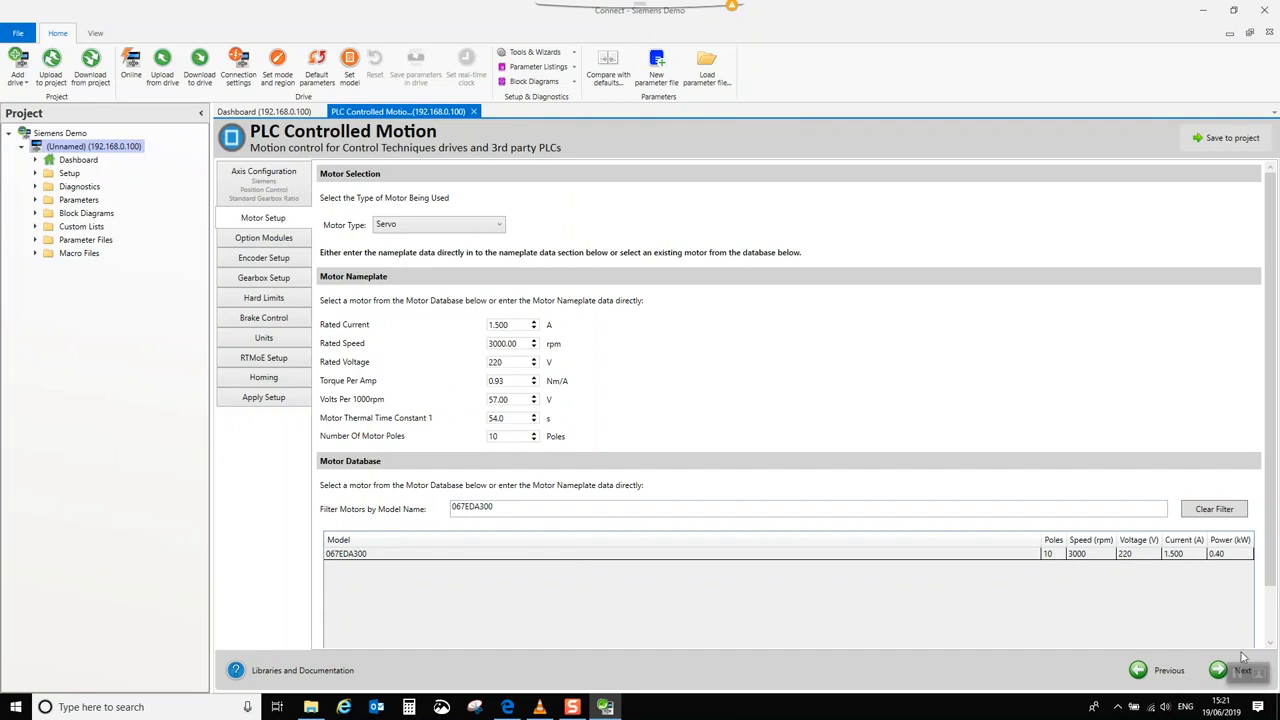
Go to the Option Modules page and examine the modules available for Slot 1, leaving the slot empty
{"action": "left_click", "coordinate": [1220, 673]}
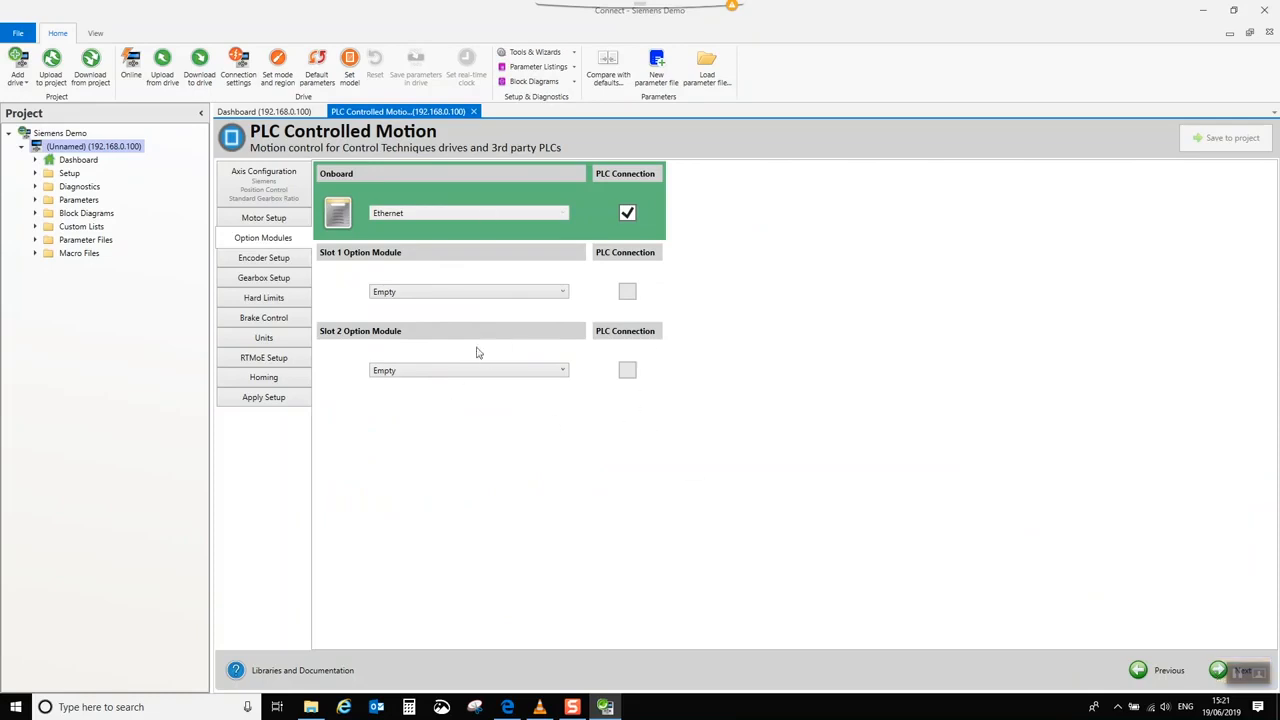
{"action": "left_click", "coordinate": [558, 294]}
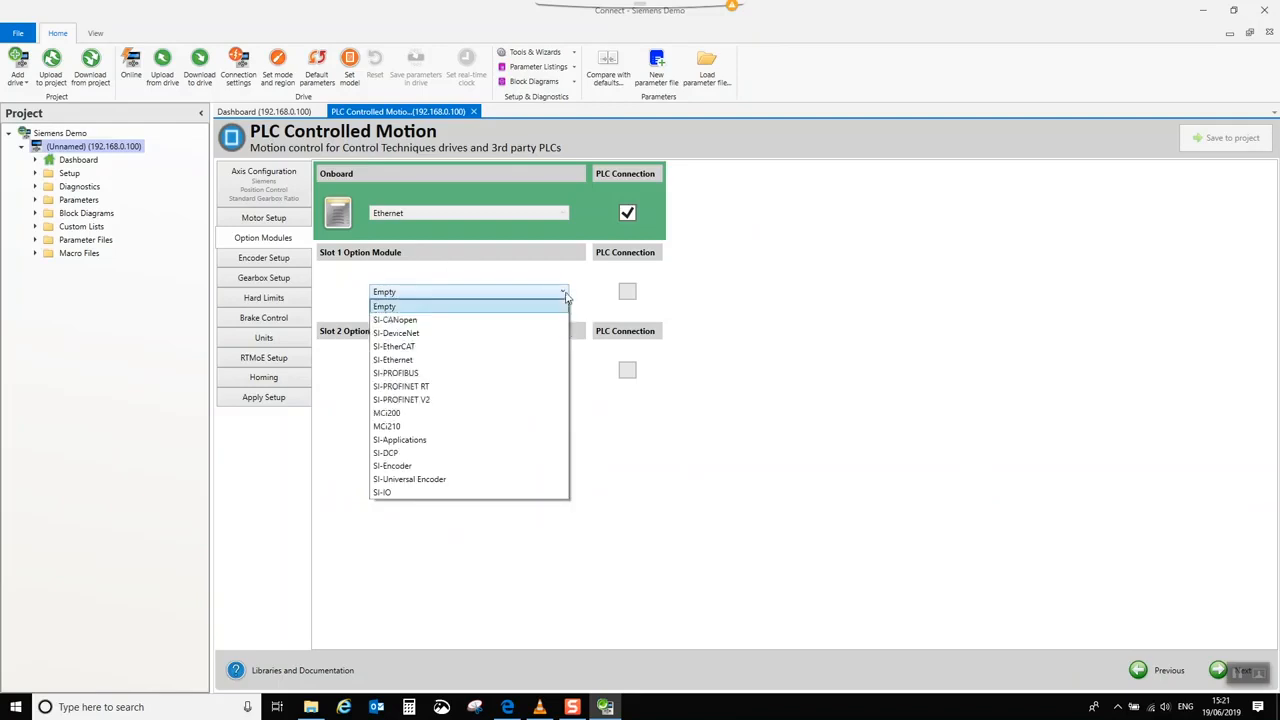
{"action": "left_click", "coordinate": [564, 295]}
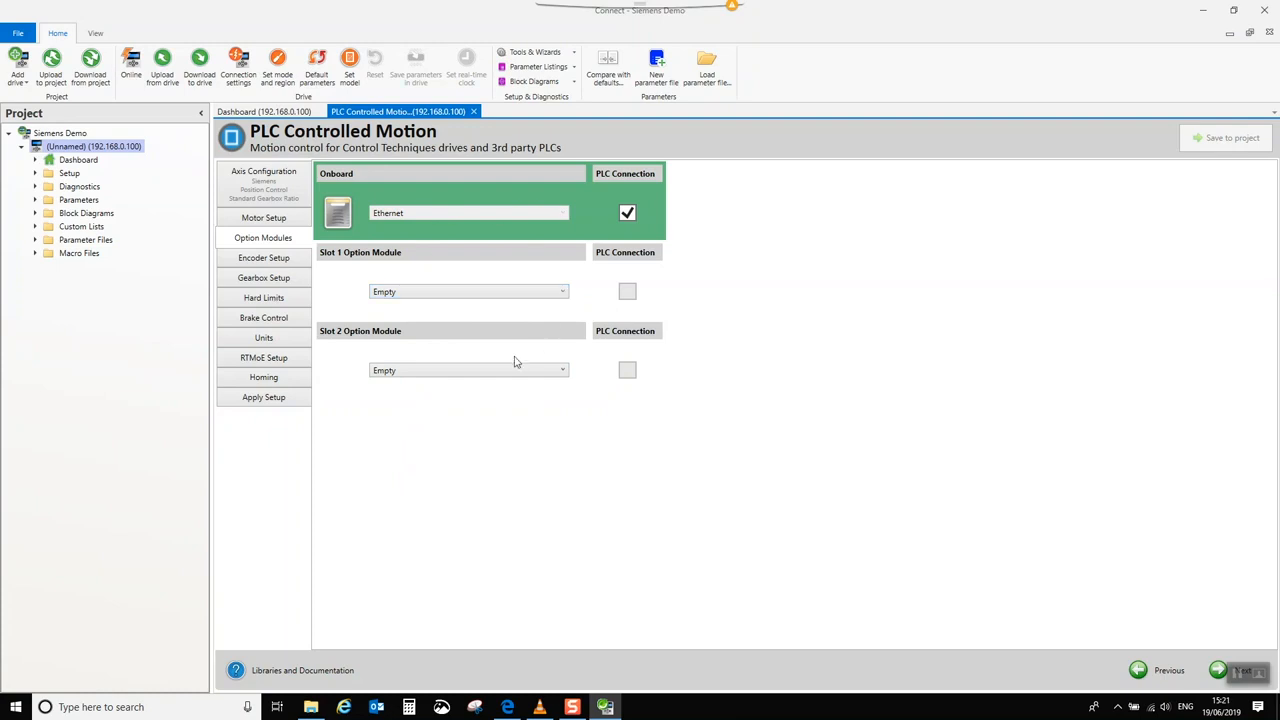
On the Encoder Setup page, set the P1 device type to EnDat and the P1 comms baud rate to 2M
{"action": "left_click", "coordinate": [1216, 671]}
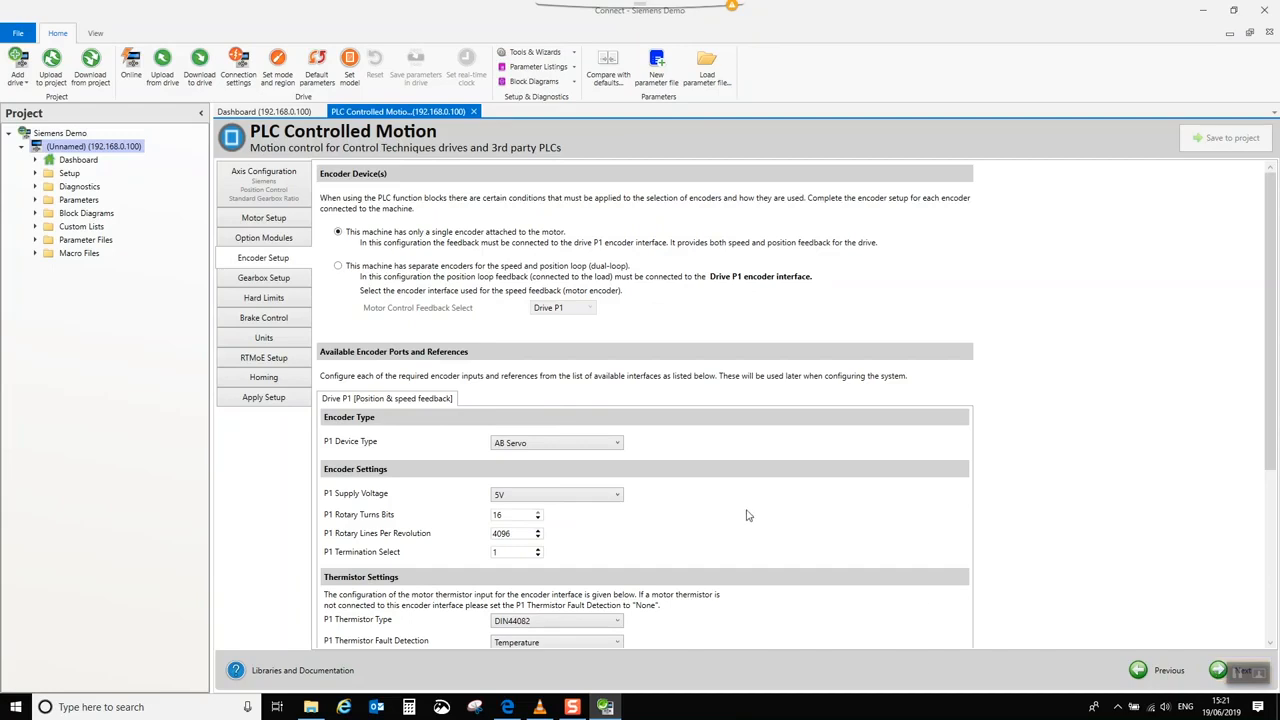
{"action": "scroll", "coordinate": [746, 510], "scroll_direction": "down", "scroll_amount": 1}
{"action": "scroll", "coordinate": [695, 488], "scroll_direction": "down", "scroll_amount": 2}
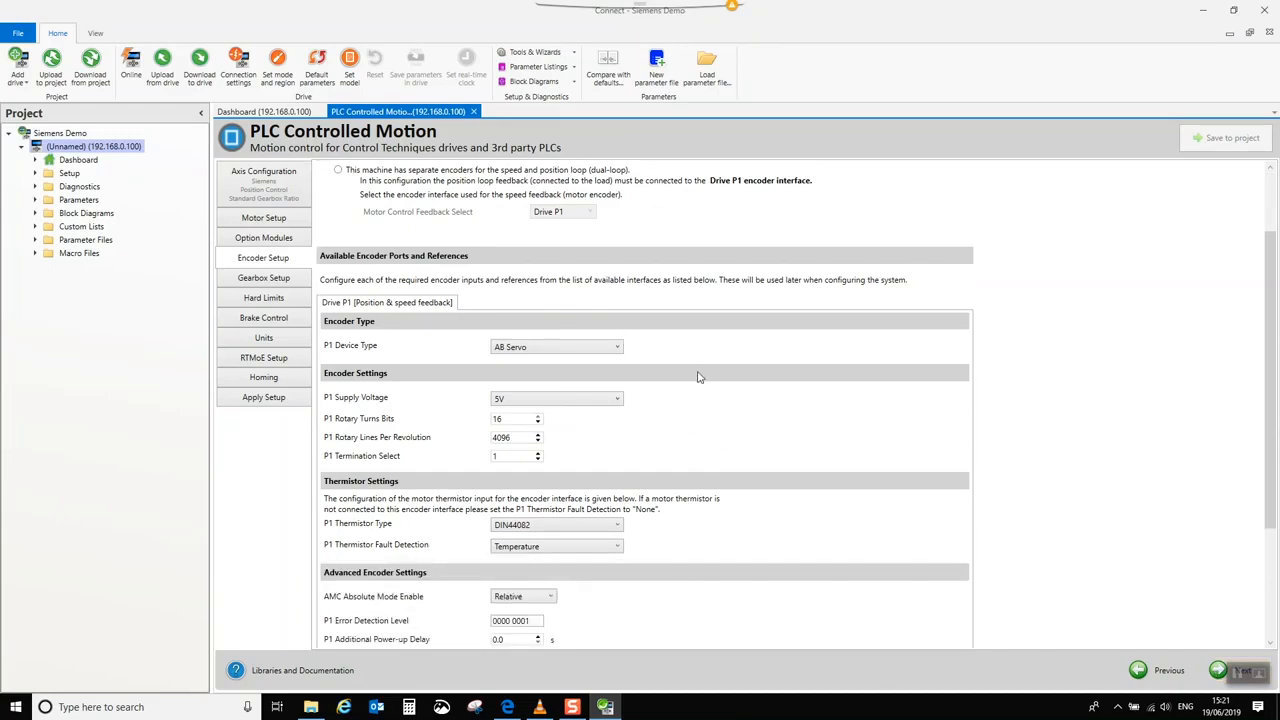
{"action": "left_click", "coordinate": [617, 348]}
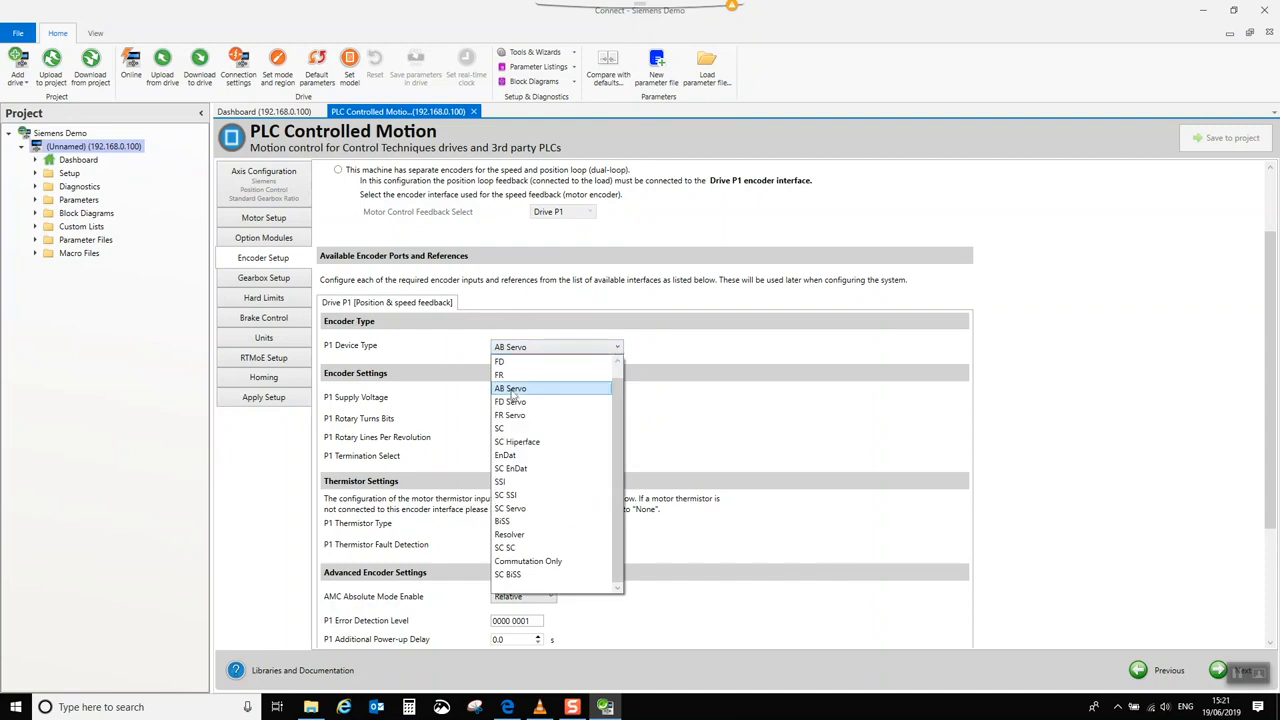
{"action": "left_click", "coordinate": [510, 456]}
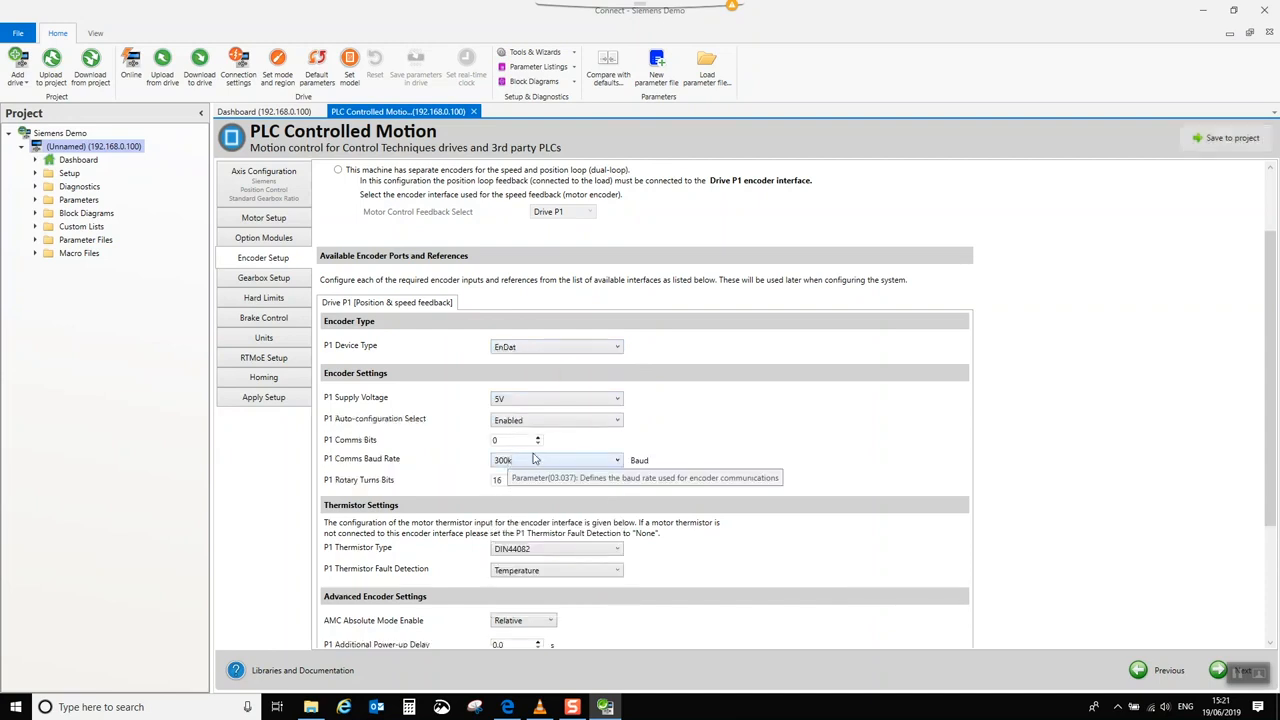
{"action": "left_click", "coordinate": [616, 461]}
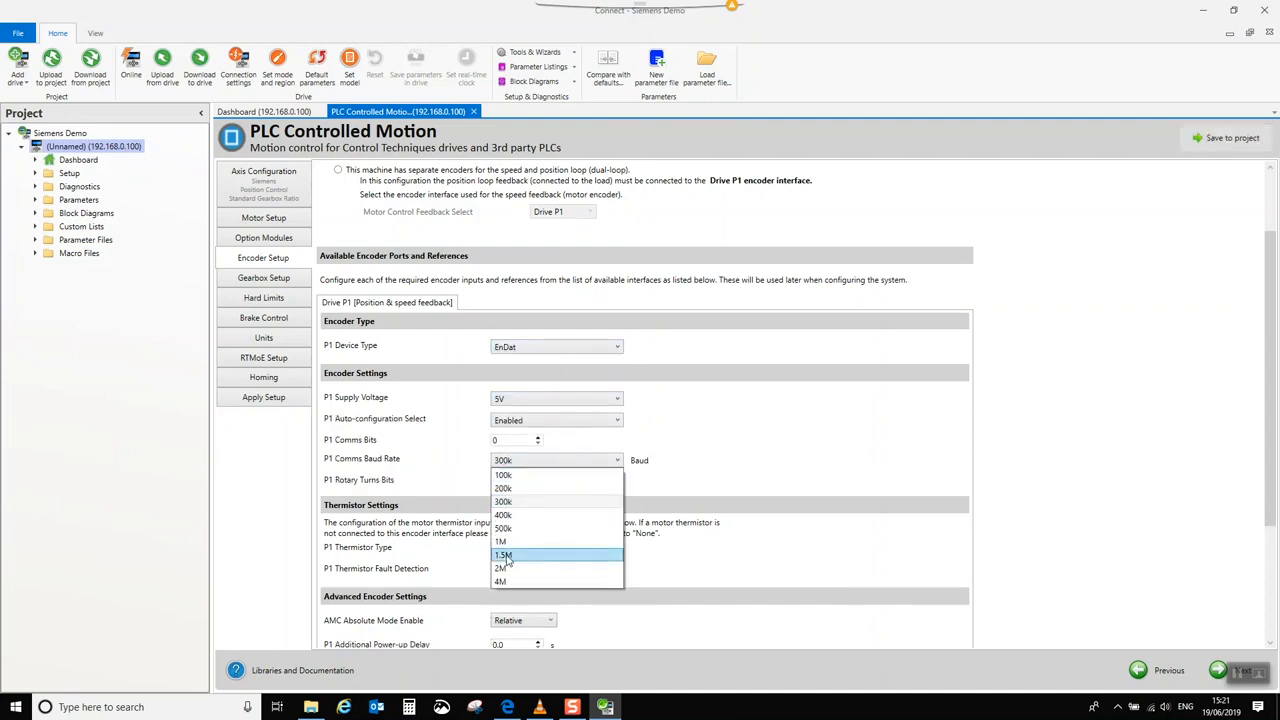
{"action": "left_click", "coordinate": [503, 568]}
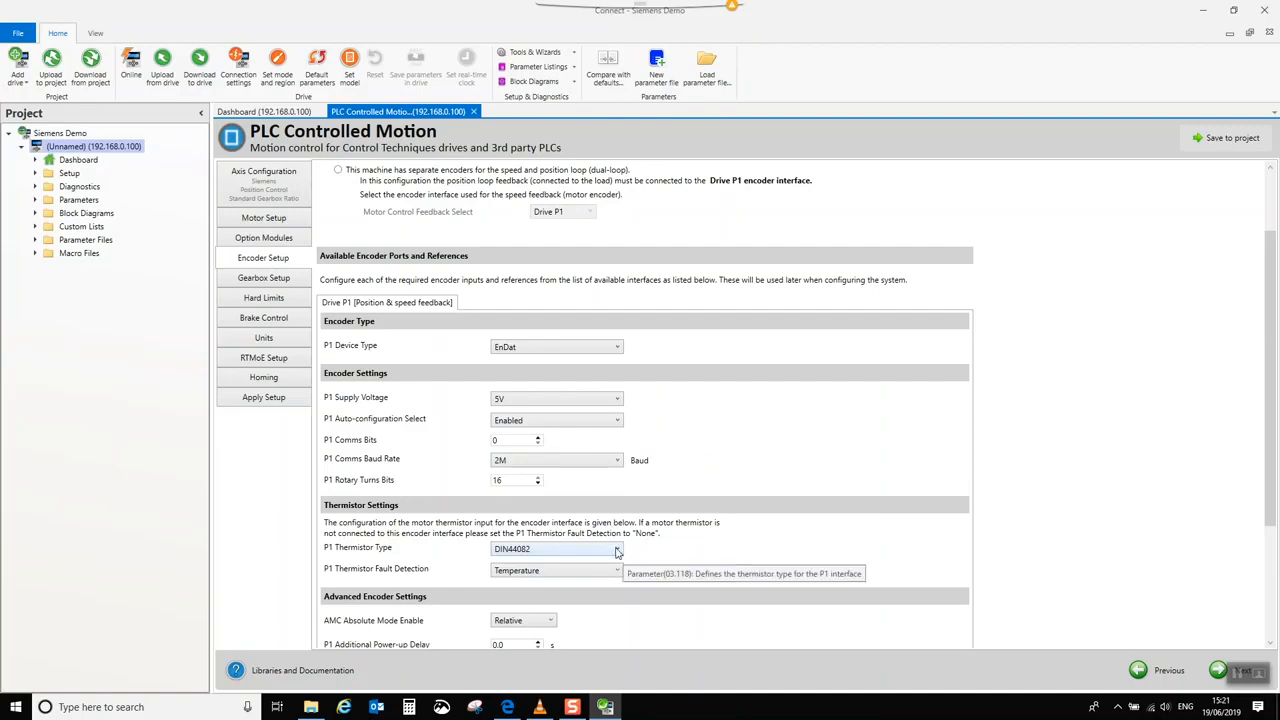
Set the P1 thermistor type to Encoder and review the fault detection, advanced encoder and freeze settings
{"action": "scroll", "coordinate": [617, 552], "scroll_direction": "down", "scroll_amount": 1}
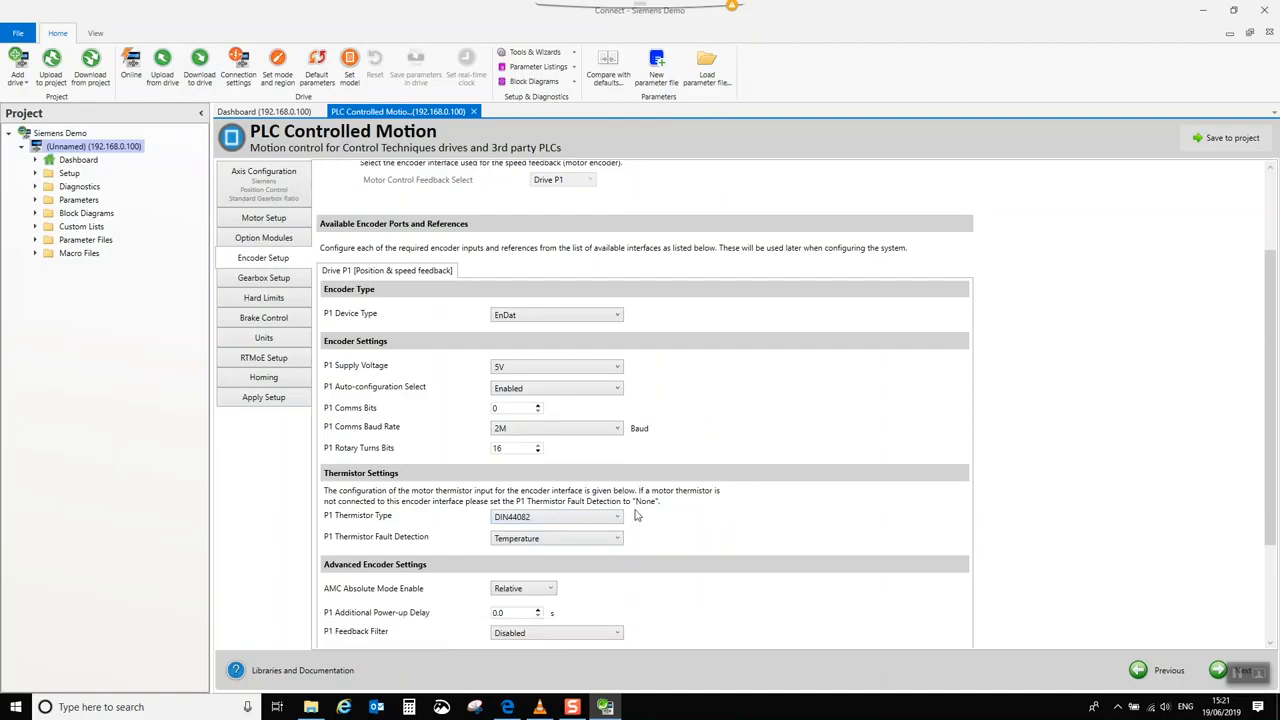
{"action": "left_click", "coordinate": [619, 518]}
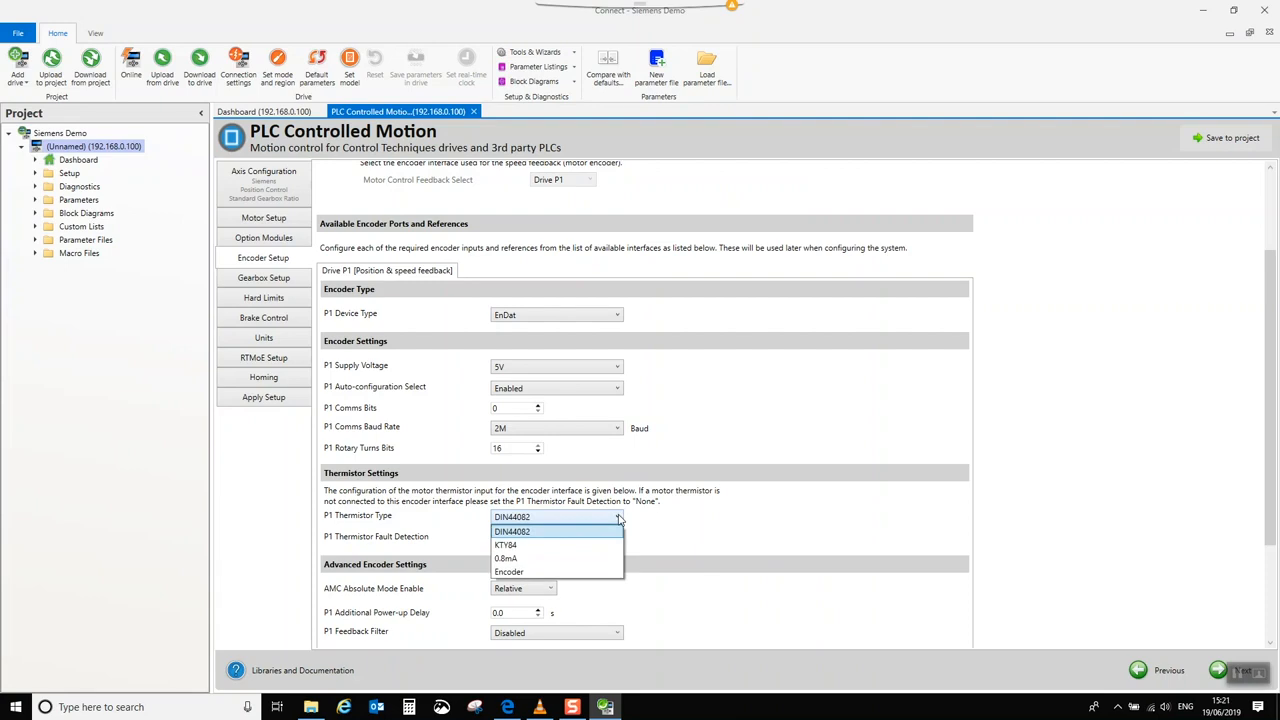
{"action": "left_click", "coordinate": [522, 573]}
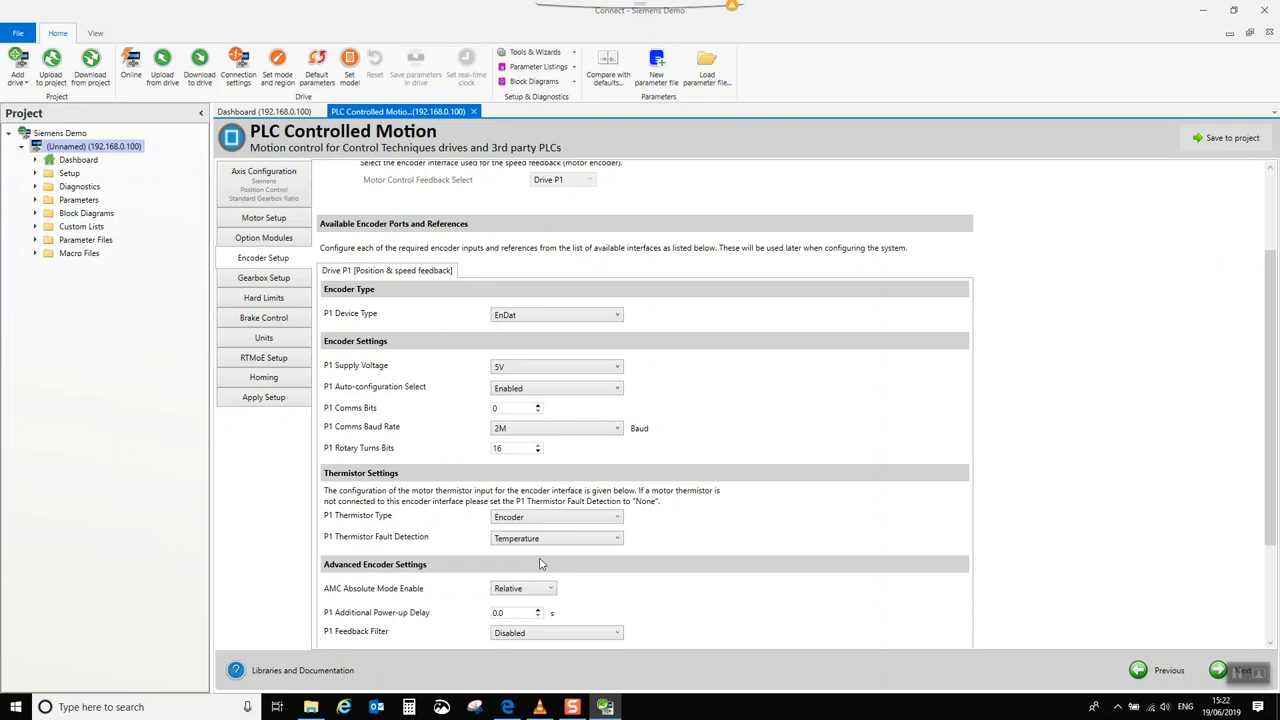
{"action": "left_click", "coordinate": [617, 541]}
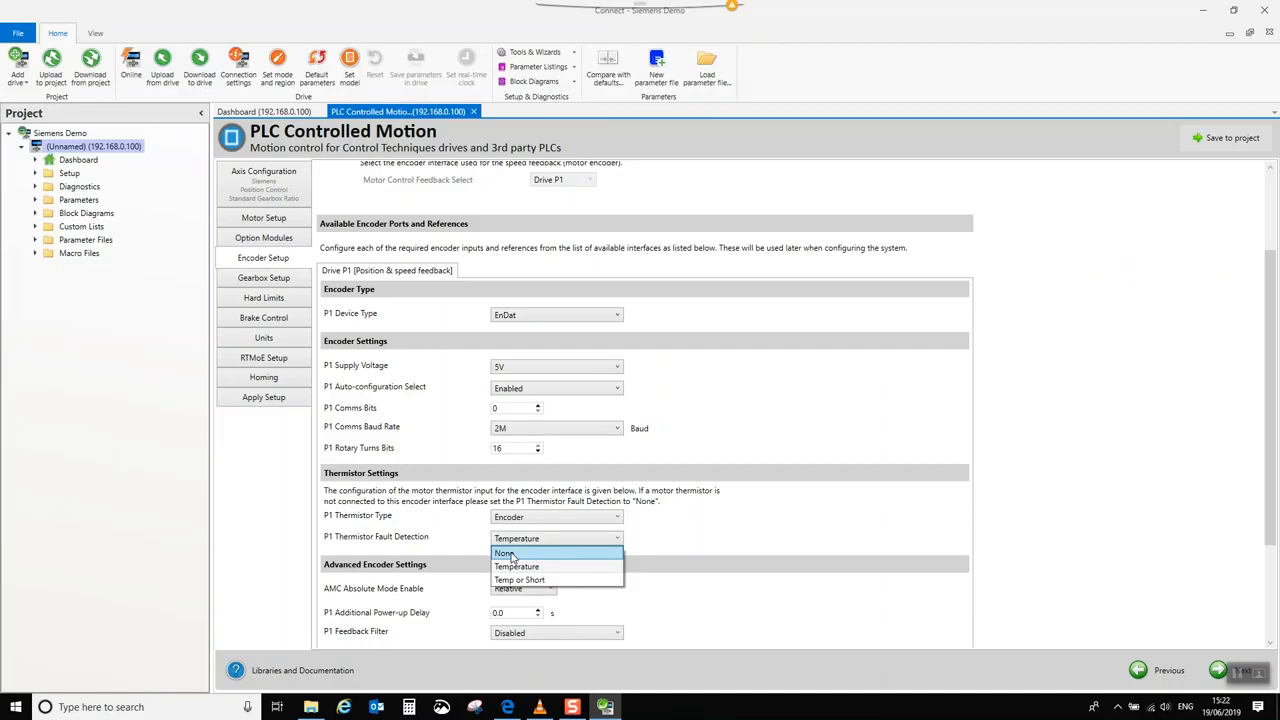
{"action": "left_click", "coordinate": [683, 546]}
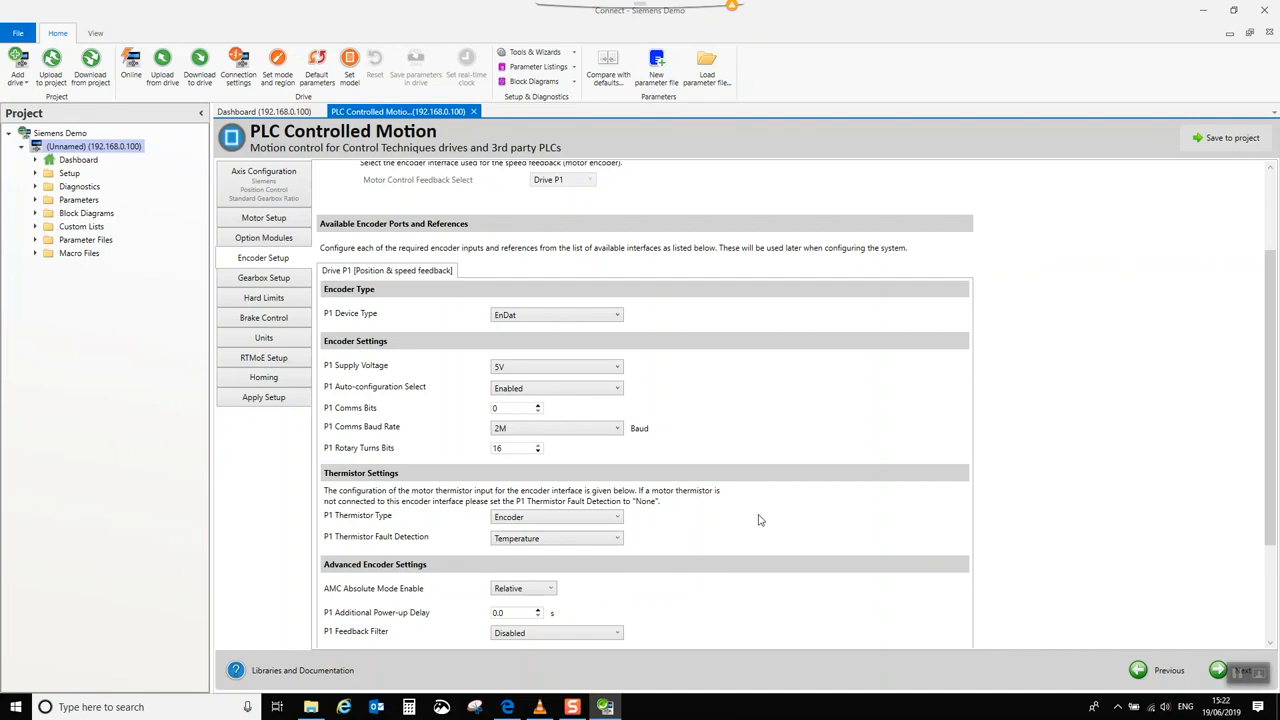
{"action": "scroll", "coordinate": [735, 535], "scroll_direction": "down", "scroll_amount": 3}
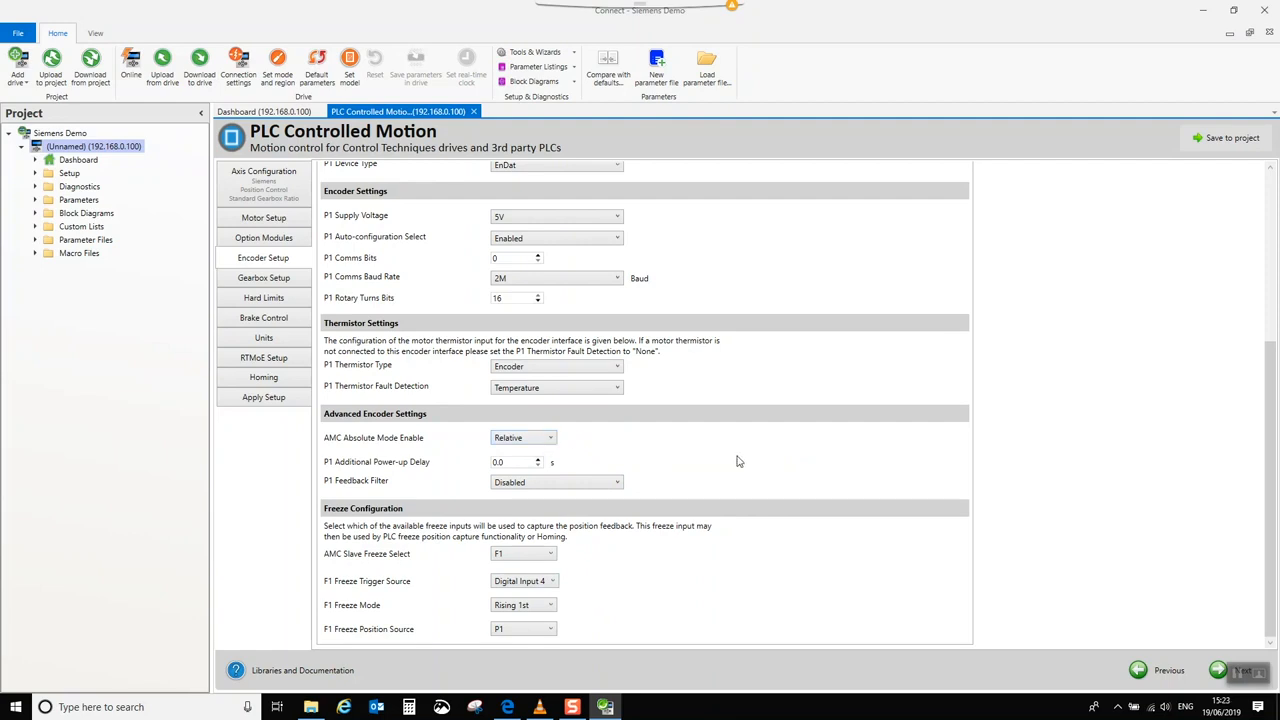
{"action": "scroll", "coordinate": [938, 520], "scroll_direction": "up", "scroll_amount": 3}
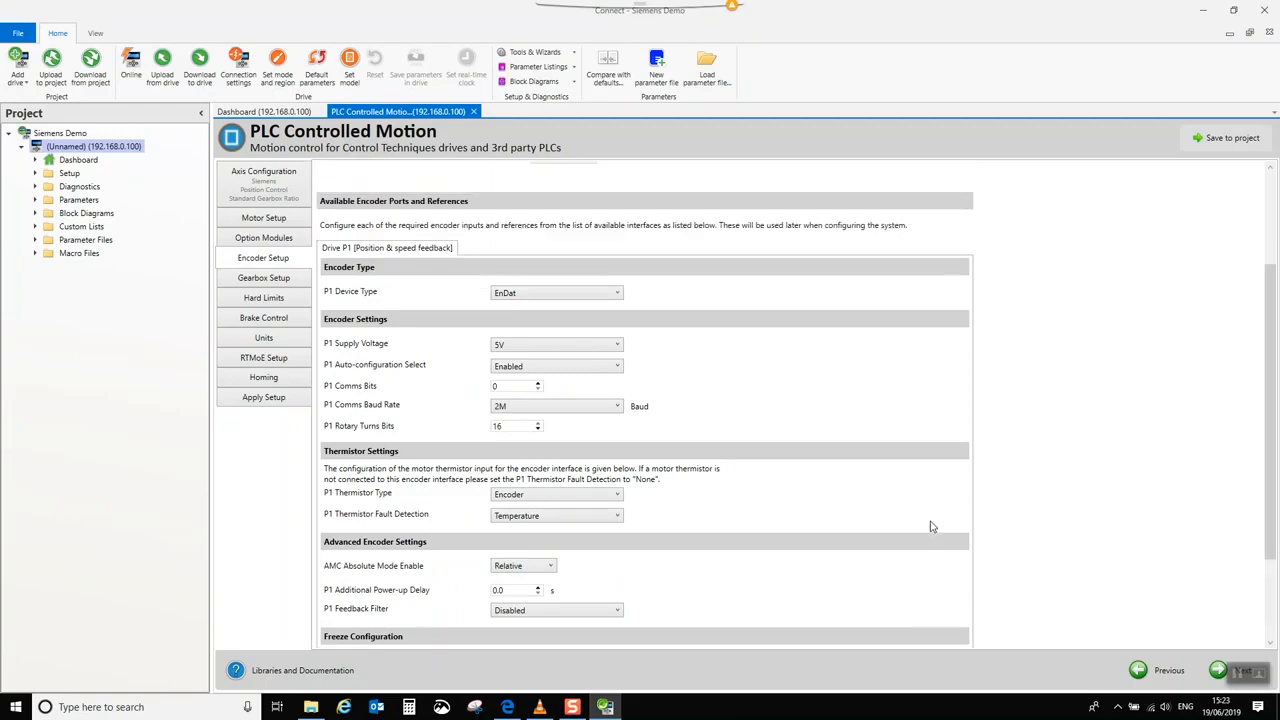
Go to the Gearbox Setup page and choose Input/Output Speed as the ratio type
{"action": "left_click", "coordinate": [1240, 671]}
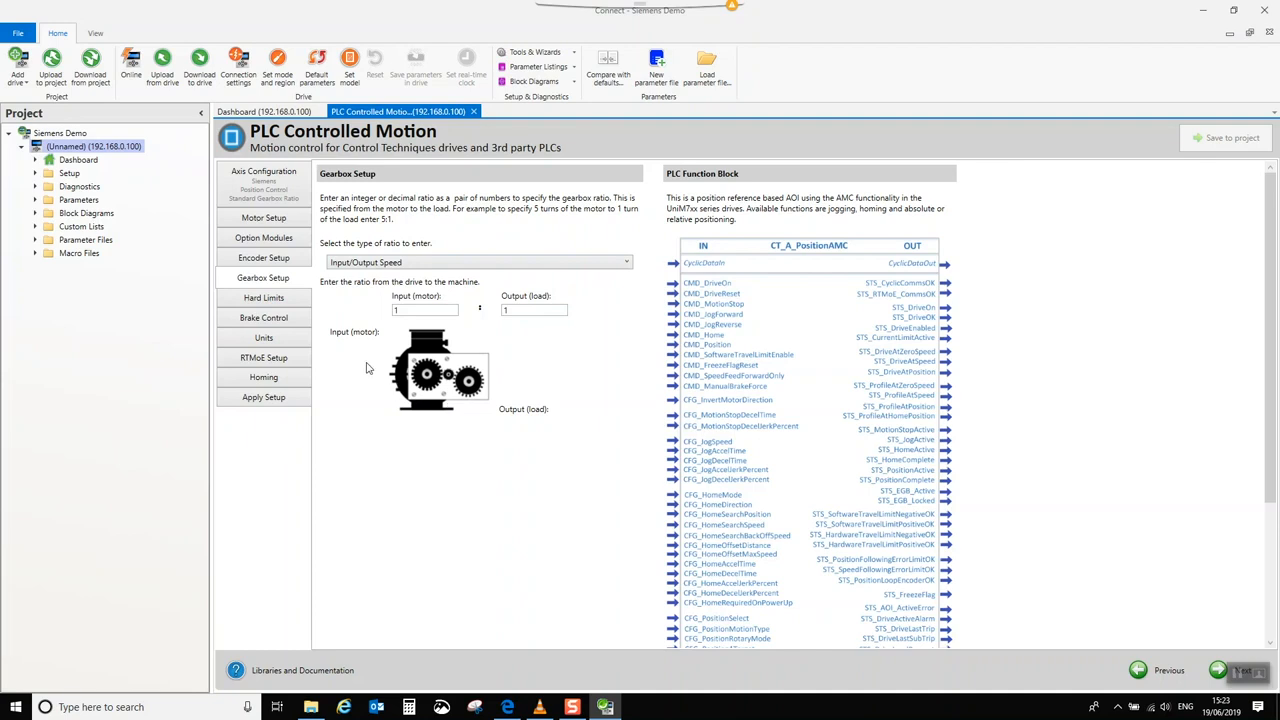
{"action": "left_click", "coordinate": [626, 266]}
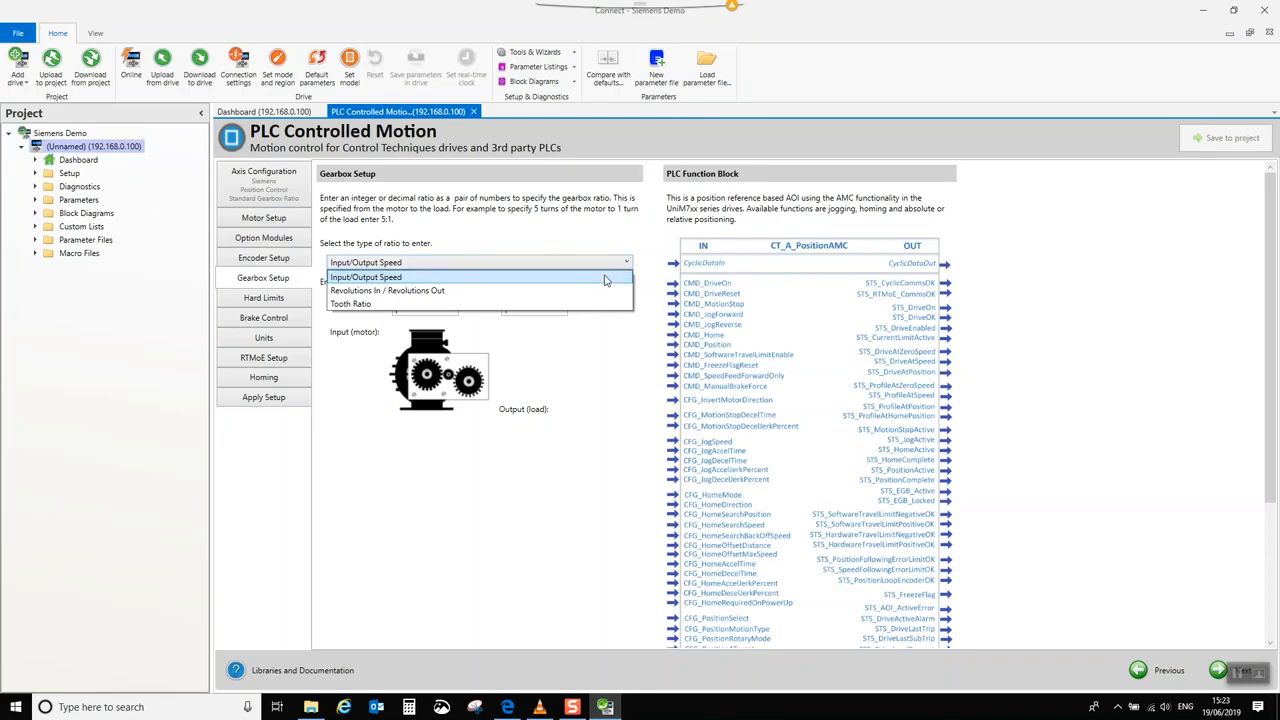
{"action": "left_click", "coordinate": [605, 280]}
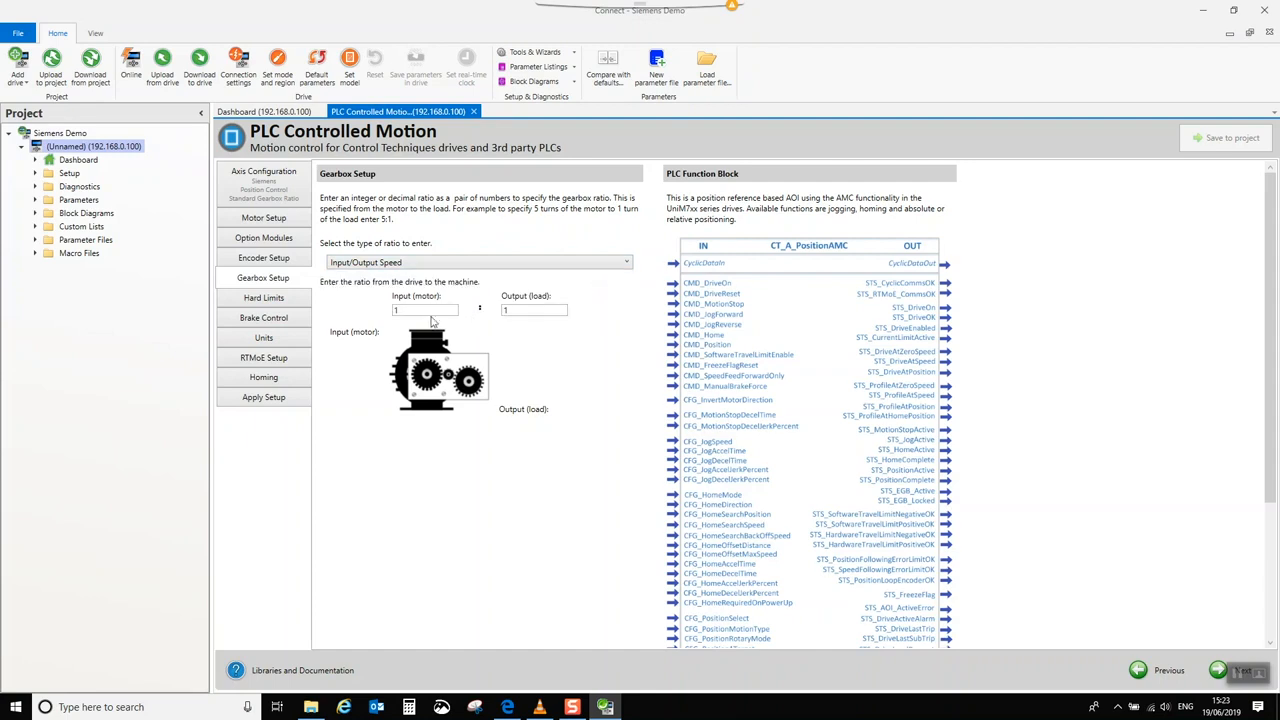
Try decimal values with the digits 2345 in the gearbox ratio's motor input and load output, and remove the added digits
{"action": "double_click", "coordinate": [408, 309]}
{"action": "type", "text": "2345"}
{"action": "left_click", "coordinate": [512, 310]}
{"action": "type", "text": ".2345"}
{"action": "key", "text": "BackSpace"}
{"action": "key", "text": "BackSpace"}
{"action": "key", "text": "BackSpace"}
{"action": "key", "text": "BackSpace"}
{"action": "key", "text": "BackSpace"}
{"action": "left_click", "coordinate": [423, 311]}
{"action": "key", "text": "BackSpace"}
{"action": "key", "text": "BackSpace"}
{"action": "key", "text": "BackSpace"}
{"action": "key", "text": "BackSpace"}
{"action": "key", "text": "BackSpace"}
{"action": "left_click", "coordinate": [528, 343]}
On the Hard Limits page, assign Drive T11 Digital Input 04 as the positive travel limit and Drive T13 Digital Input 05 as the negative one
{"action": "left_click", "coordinate": [1220, 671]}
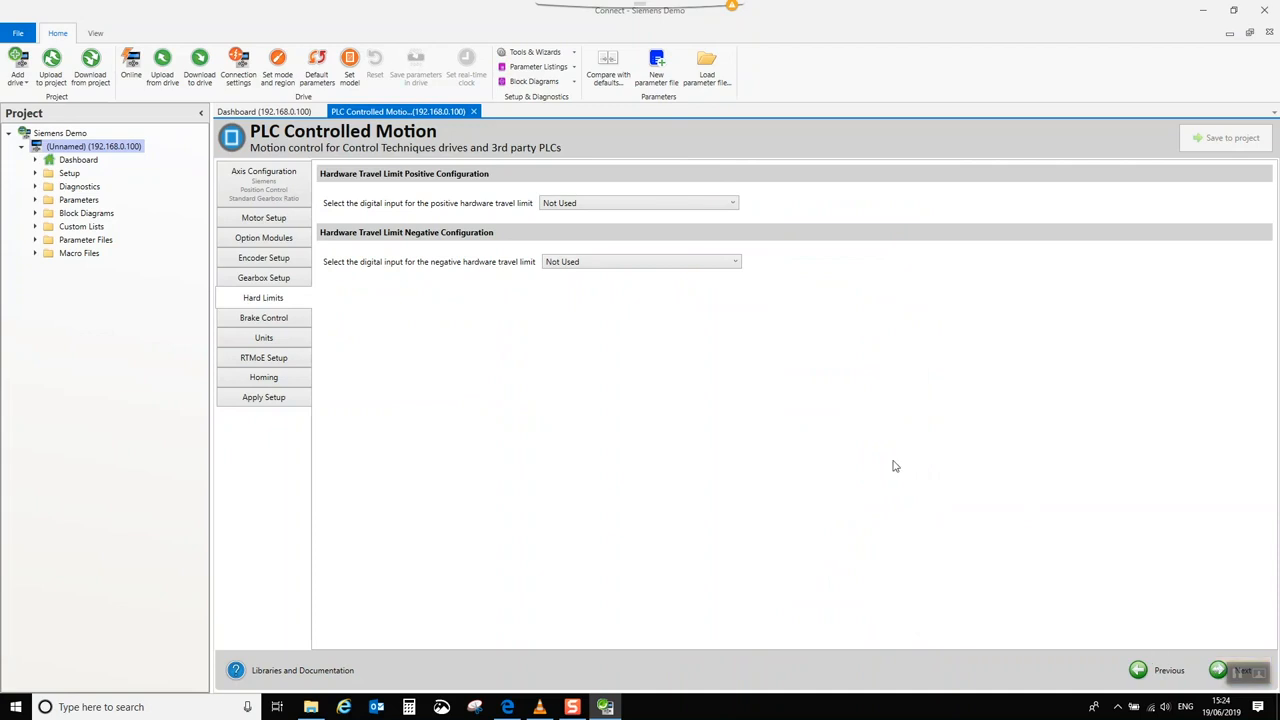
{"action": "left_click", "coordinate": [727, 206]}
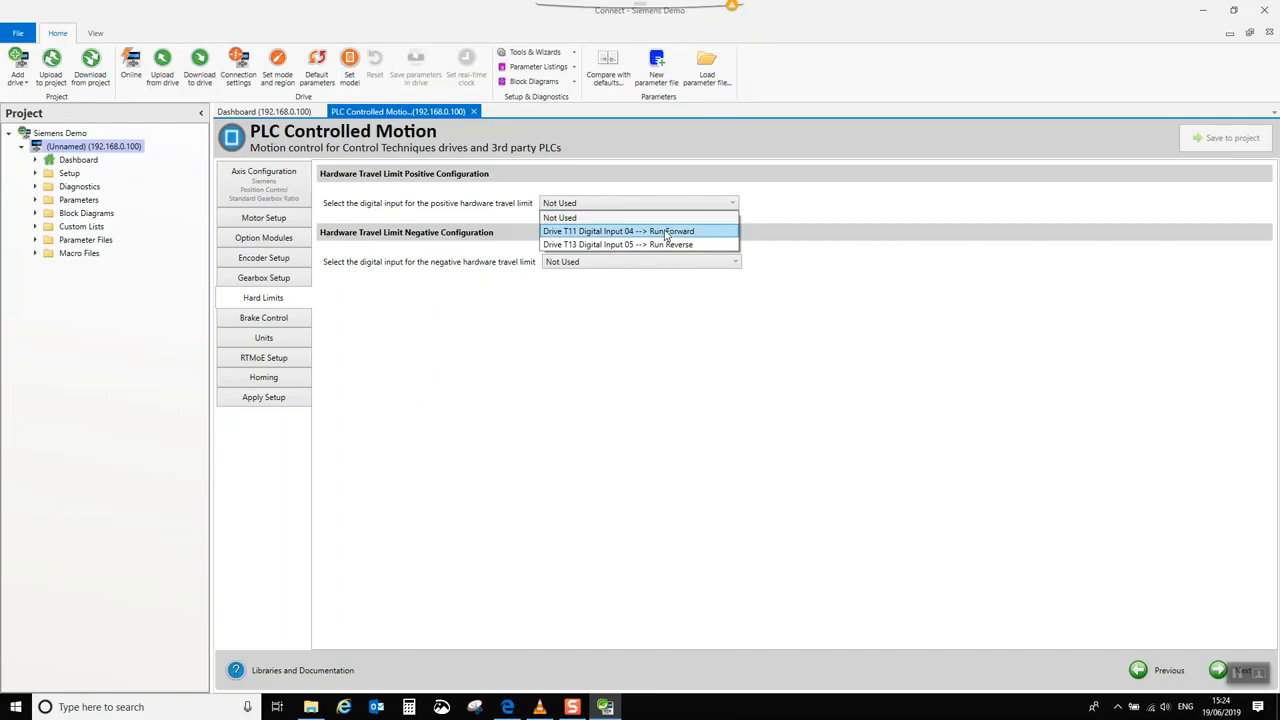
{"action": "left_click", "coordinate": [666, 232]}
{"action": "left_click", "coordinate": [728, 264]}
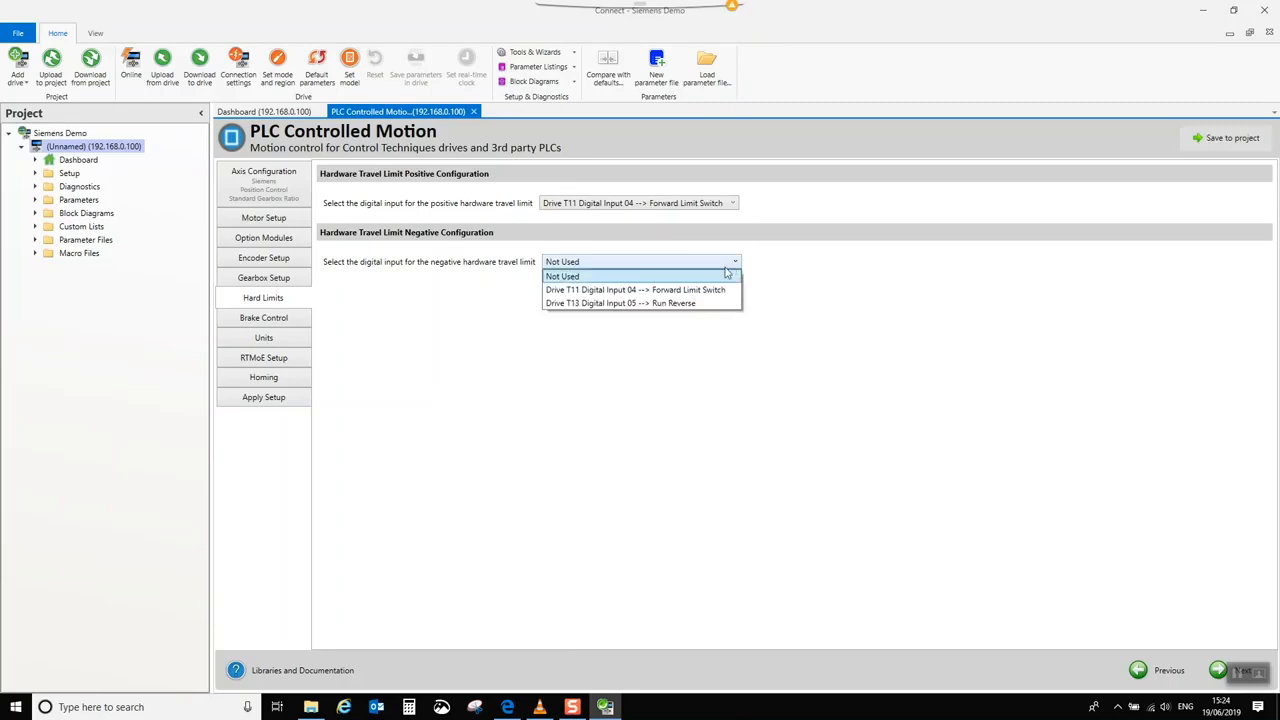
{"action": "left_click", "coordinate": [663, 303]}
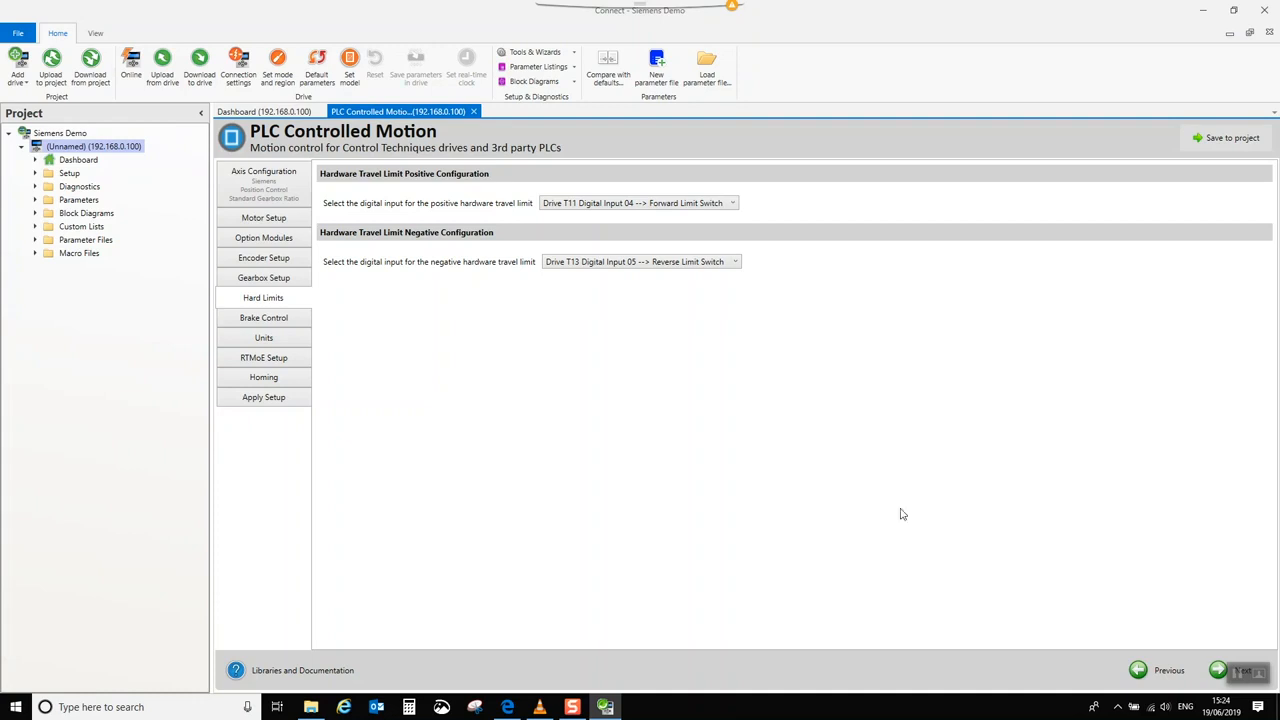
On the Brake Control page, try marking a dynamic braking resistor as fitted and clear the option again
{"action": "left_click", "coordinate": [1218, 670]}
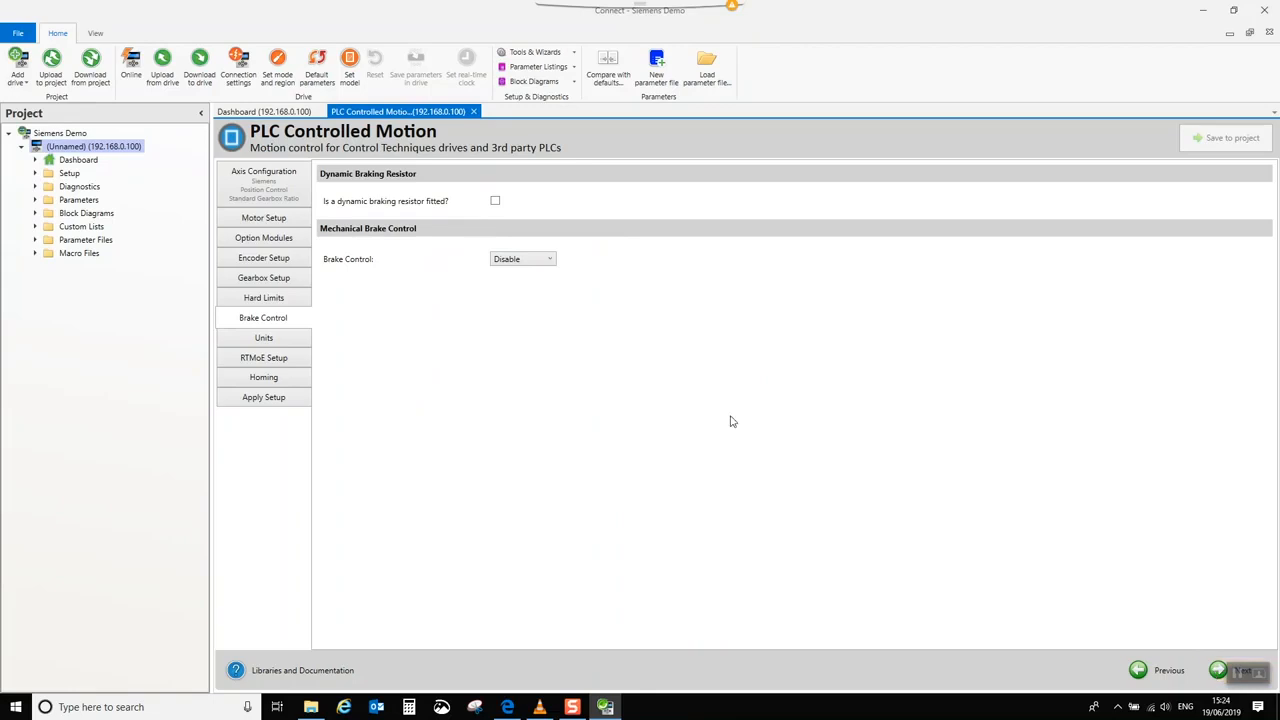
{"action": "left_click", "coordinate": [495, 201]}
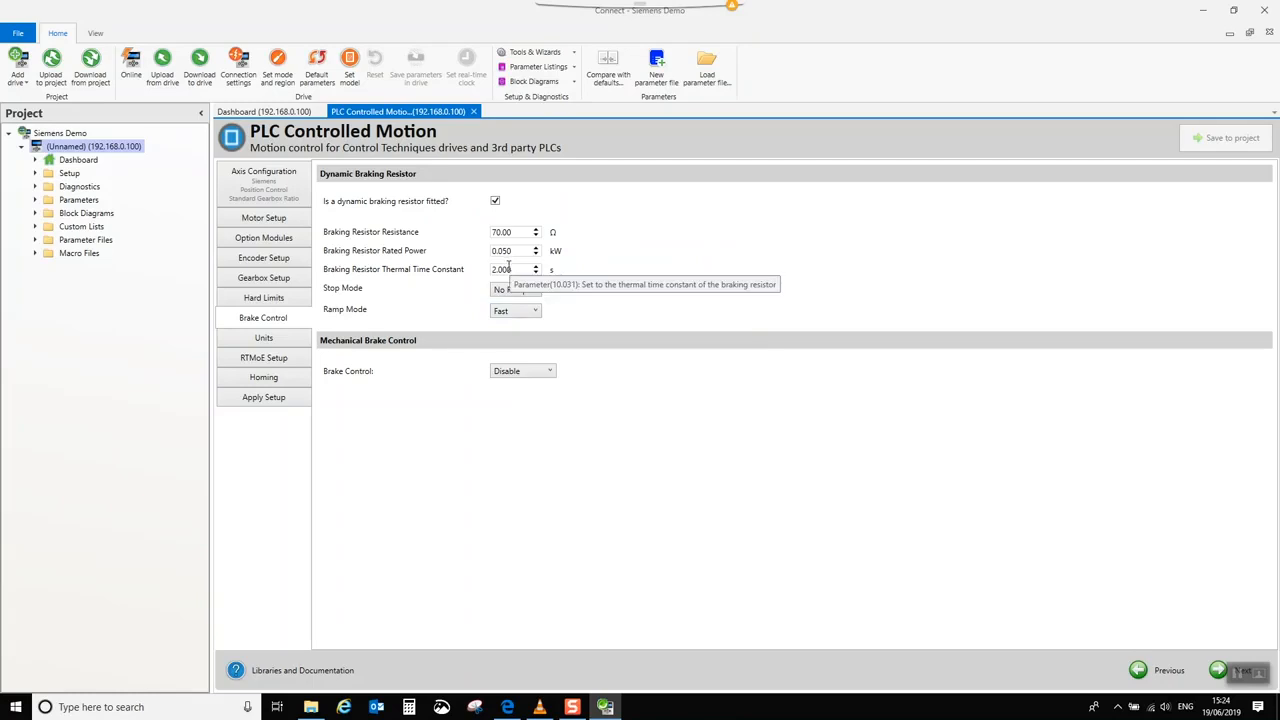
{"action": "left_click", "coordinate": [495, 202]}
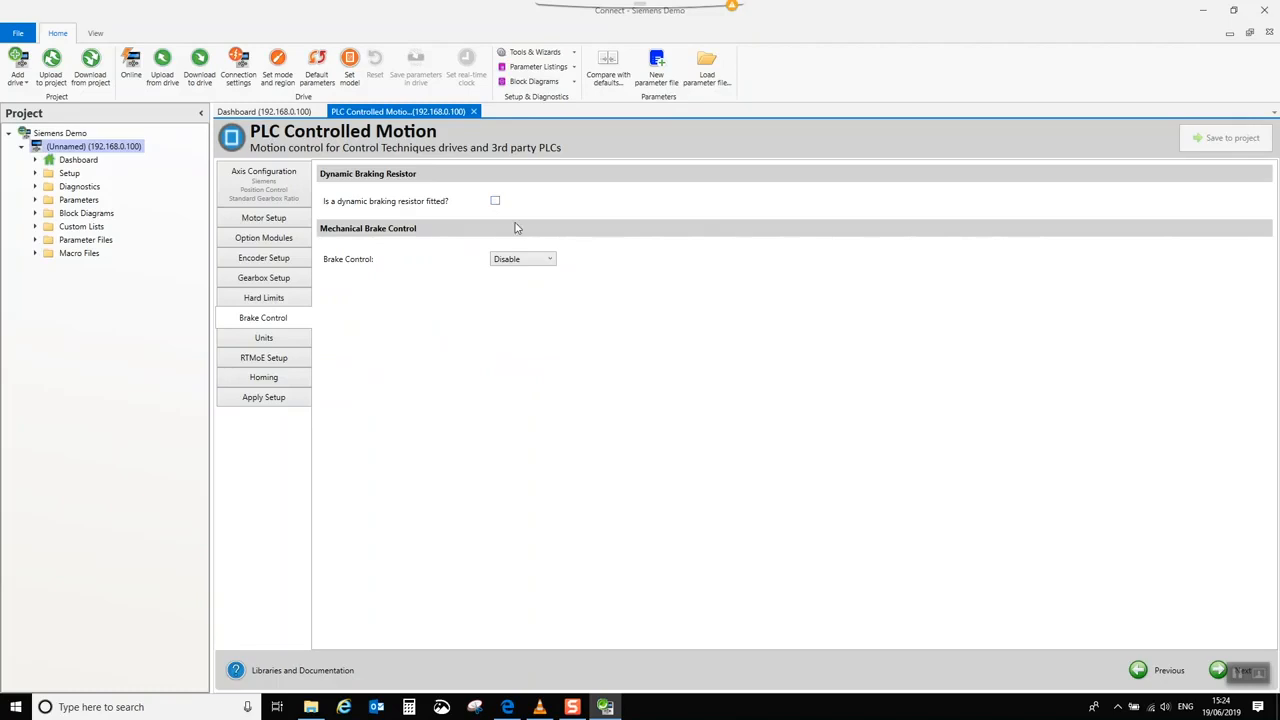
Enable the mechanical brake control and examine its brake timing settings
{"action": "left_click", "coordinate": [550, 260]}
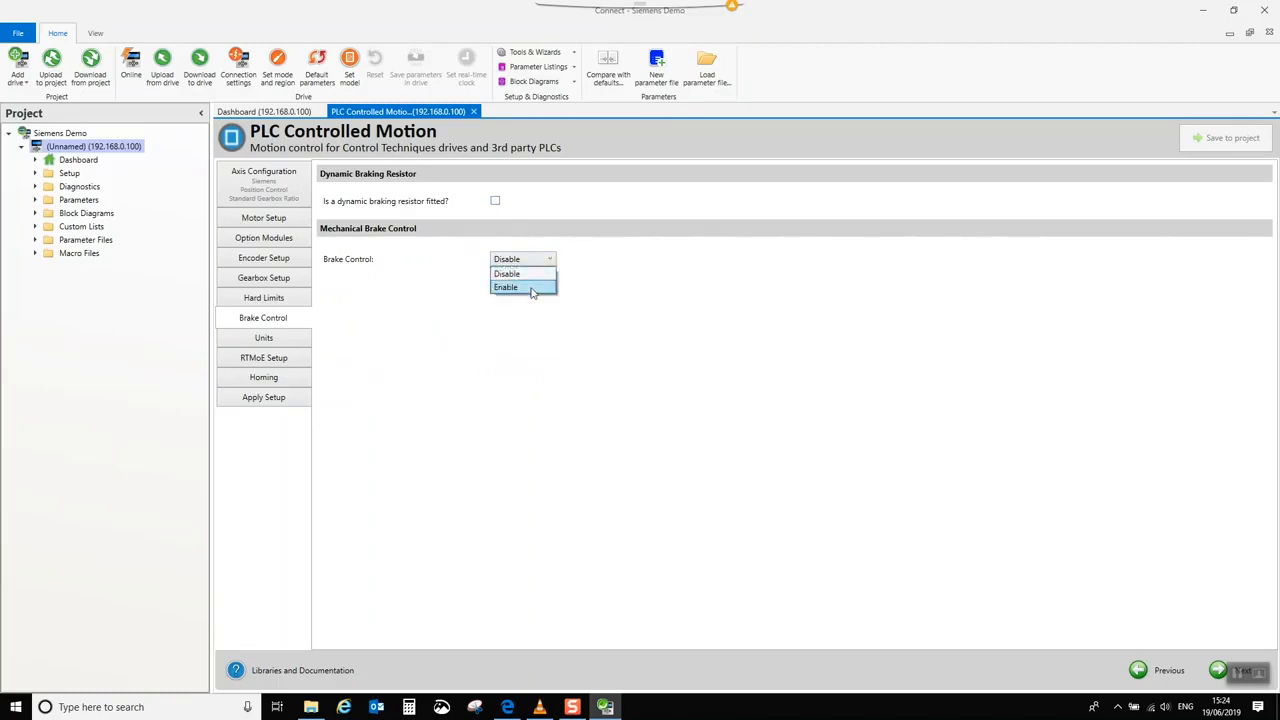
{"action": "left_click", "coordinate": [520, 287]}
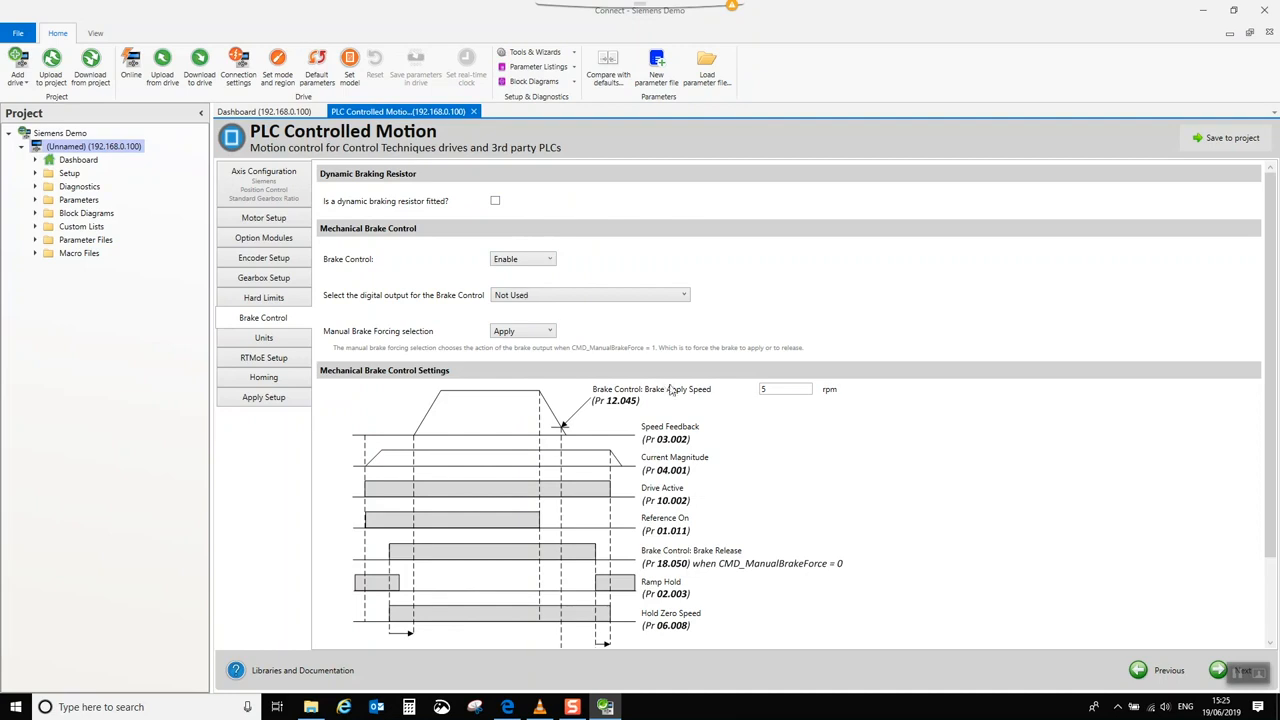
{"action": "scroll", "coordinate": [741, 410], "scroll_direction": "down", "scroll_amount": 2}
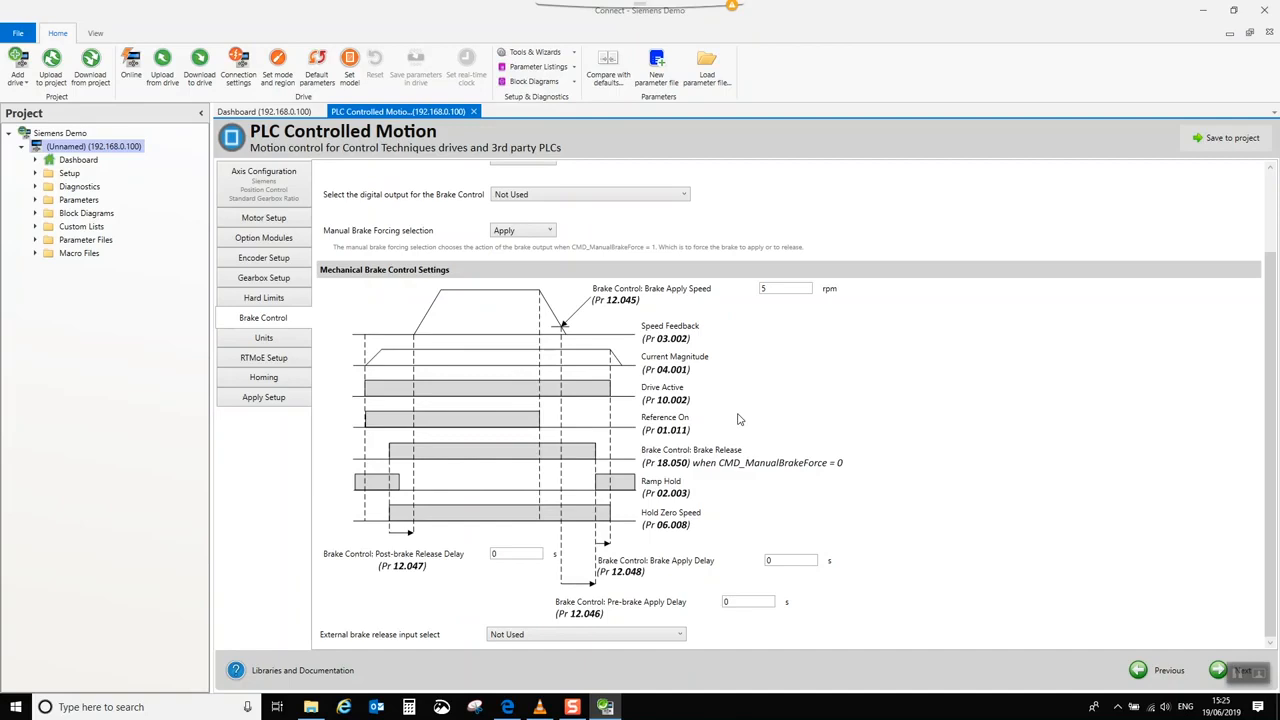
{"action": "scroll", "coordinate": [741, 418], "scroll_direction": "up", "scroll_amount": 1}
{"action": "scroll", "coordinate": [736, 420], "scroll_direction": "down", "scroll_amount": 1}
{"action": "scroll", "coordinate": [590, 262], "scroll_direction": "up", "scroll_amount": 1}
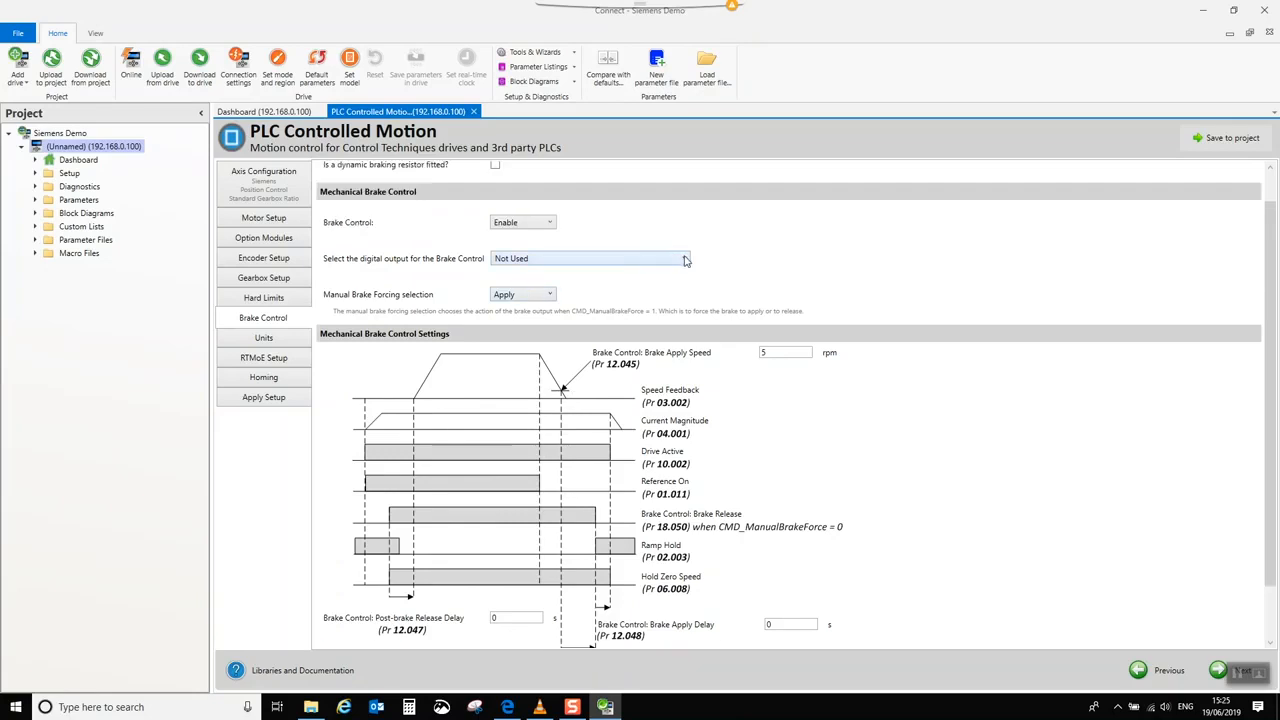
Set the manual brake forcing selection to Release and assign Drive T14 Digital Output 1 as the brake control output
{"action": "left_click", "coordinate": [550, 295]}
{"action": "left_click", "coordinate": [505, 326]}
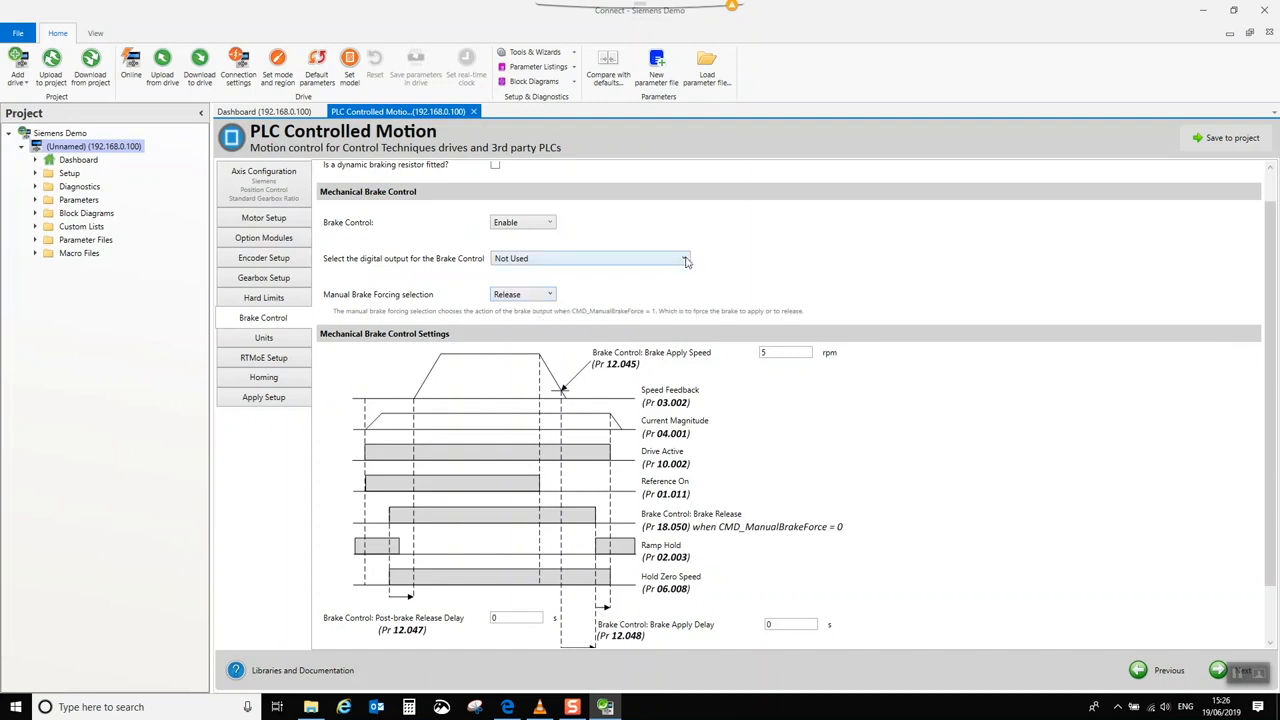
{"action": "left_click", "coordinate": [614, 261]}
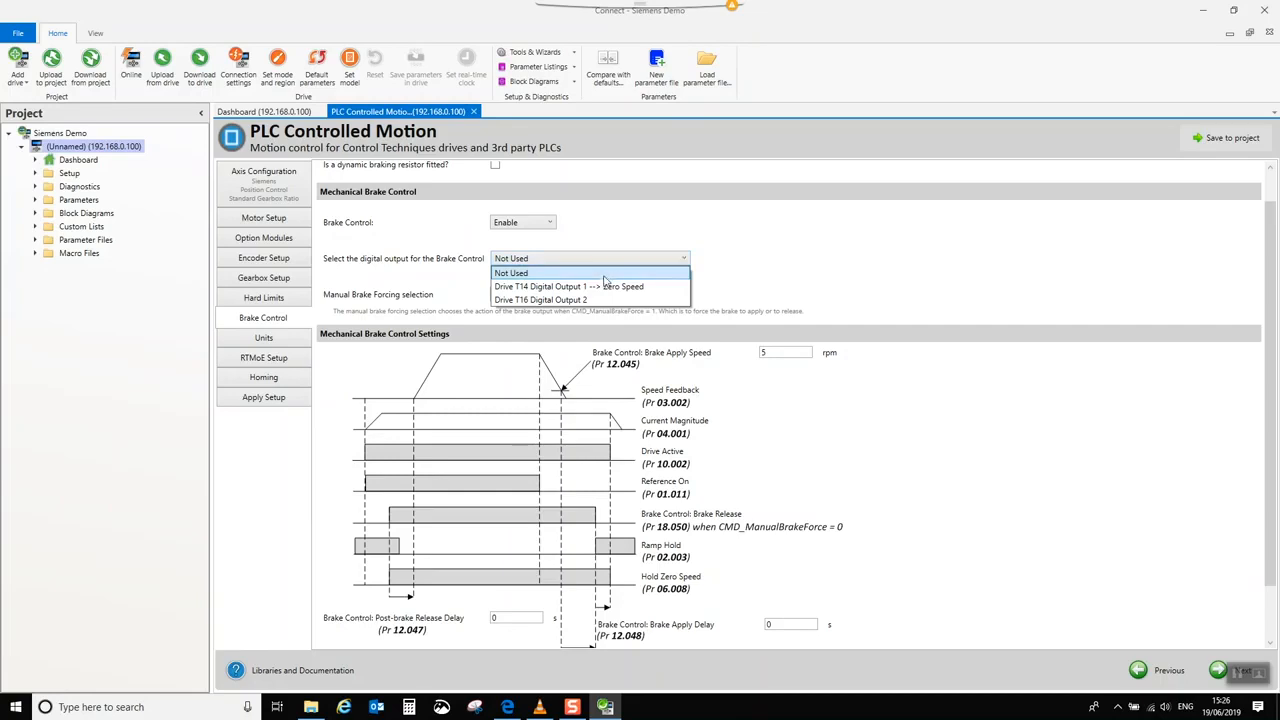
{"action": "left_click", "coordinate": [604, 285]}
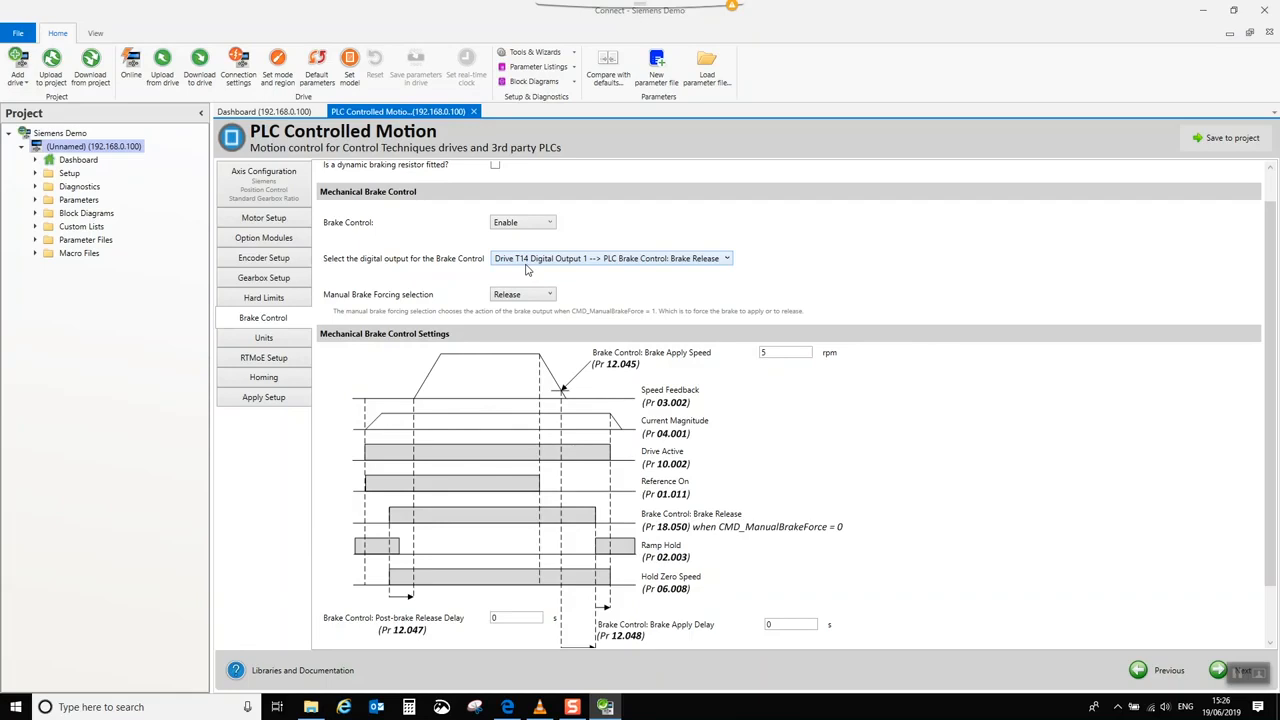
Set the mechanical brake control back to Disable
{"action": "scroll", "coordinate": [560, 207], "scroll_direction": "up", "scroll_amount": 1}
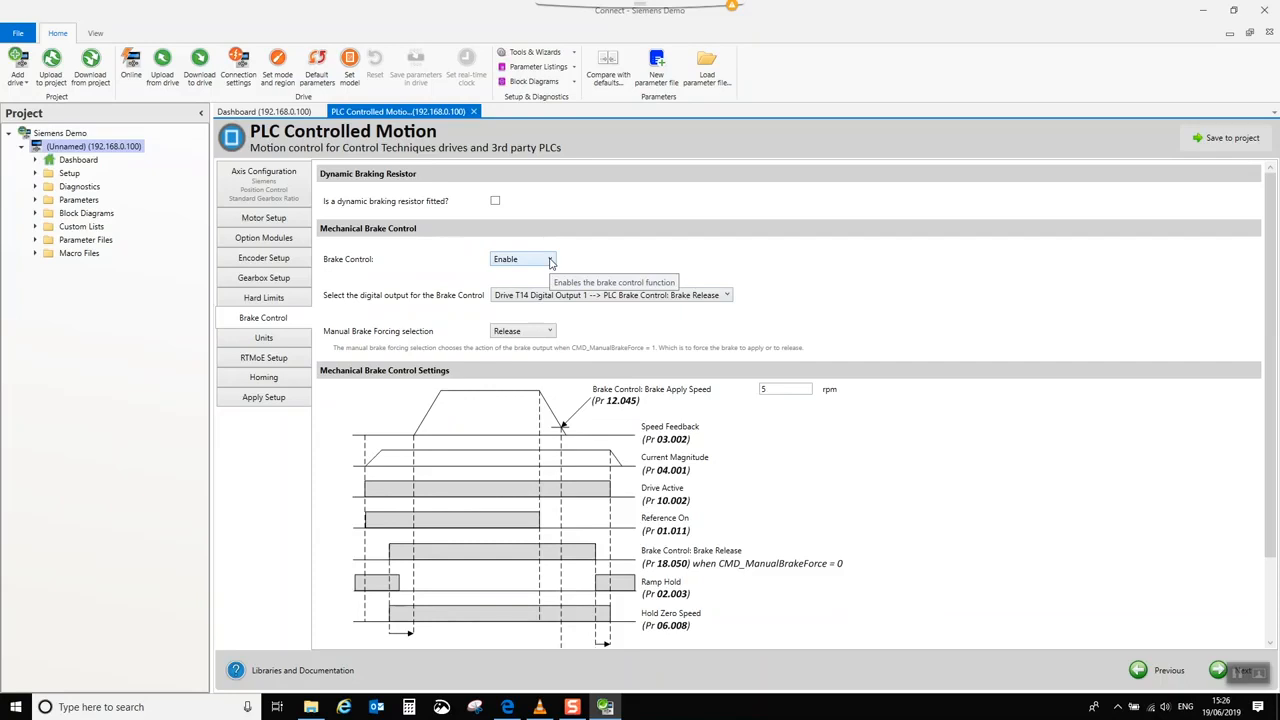
{"action": "left_click", "coordinate": [550, 260]}
{"action": "left_click", "coordinate": [516, 283]}
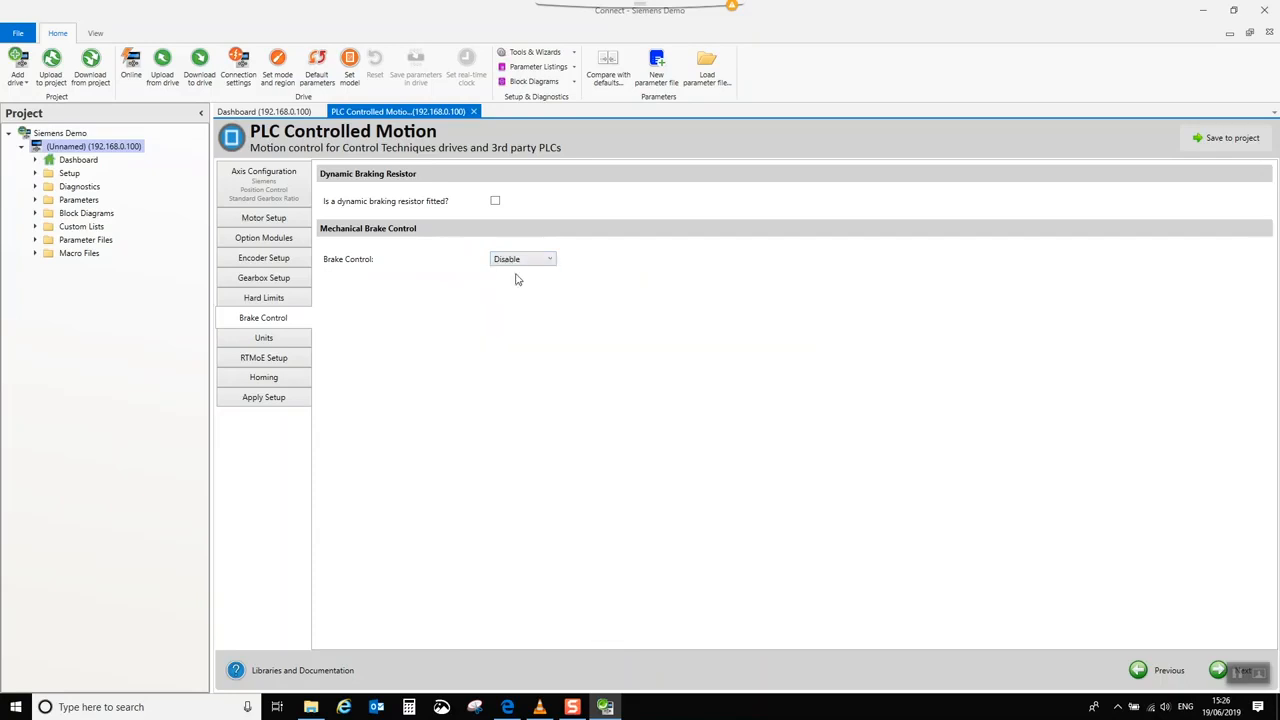
On the Units page, set one user unit to 0.01 degrees and the AMC slave position feedback resolution to 65536 counts per revolution
{"action": "left_click", "coordinate": [265, 340]}
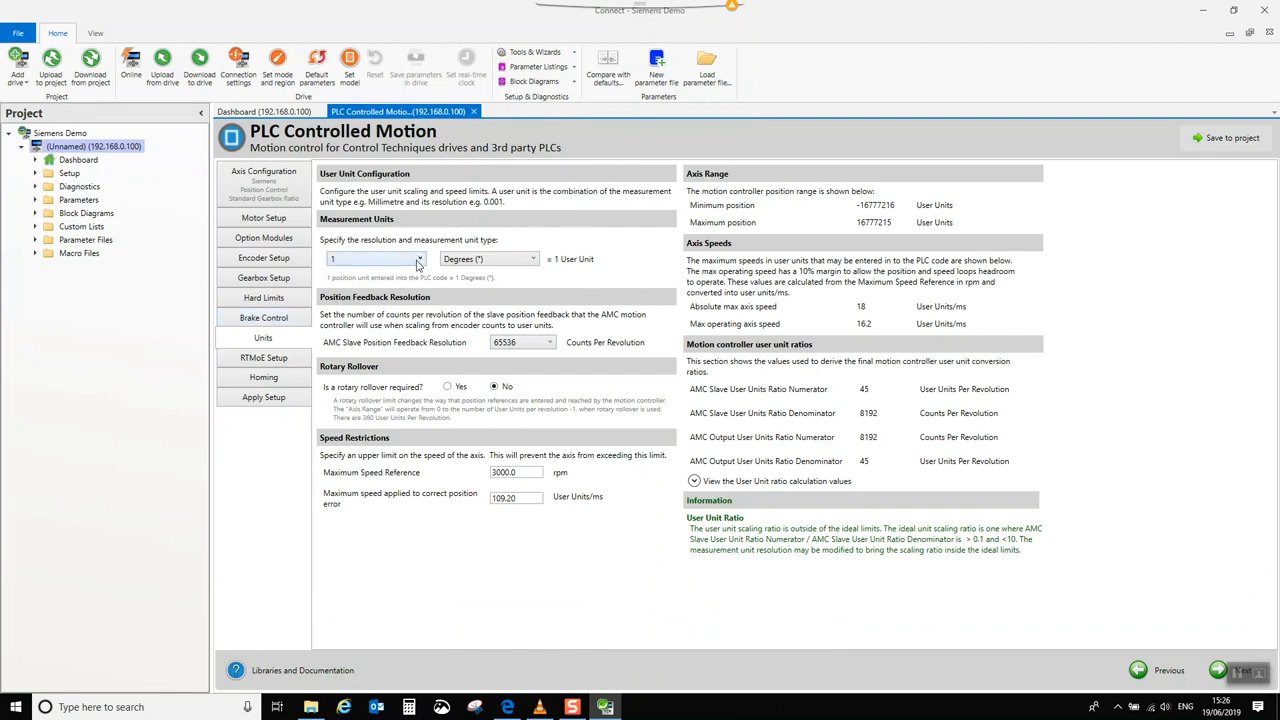
{"action": "left_click", "coordinate": [534, 260]}
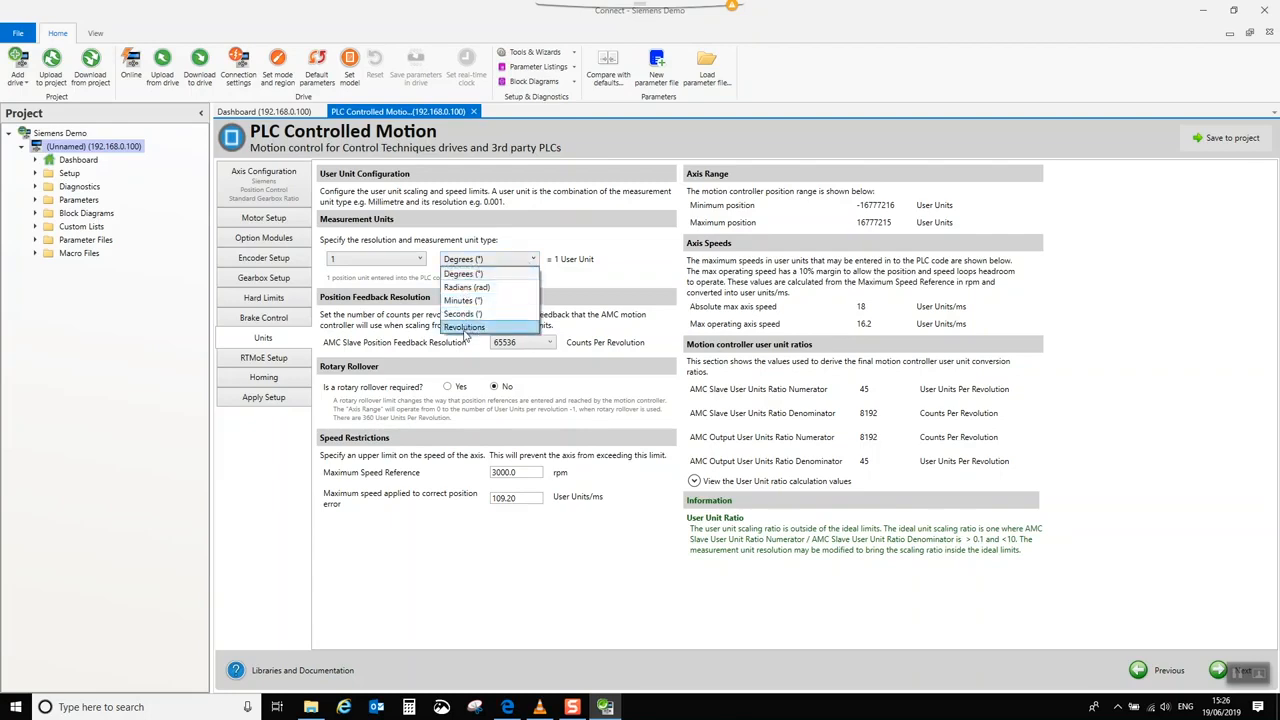
{"action": "left_click", "coordinate": [465, 275]}
{"action": "left_click", "coordinate": [420, 261]}
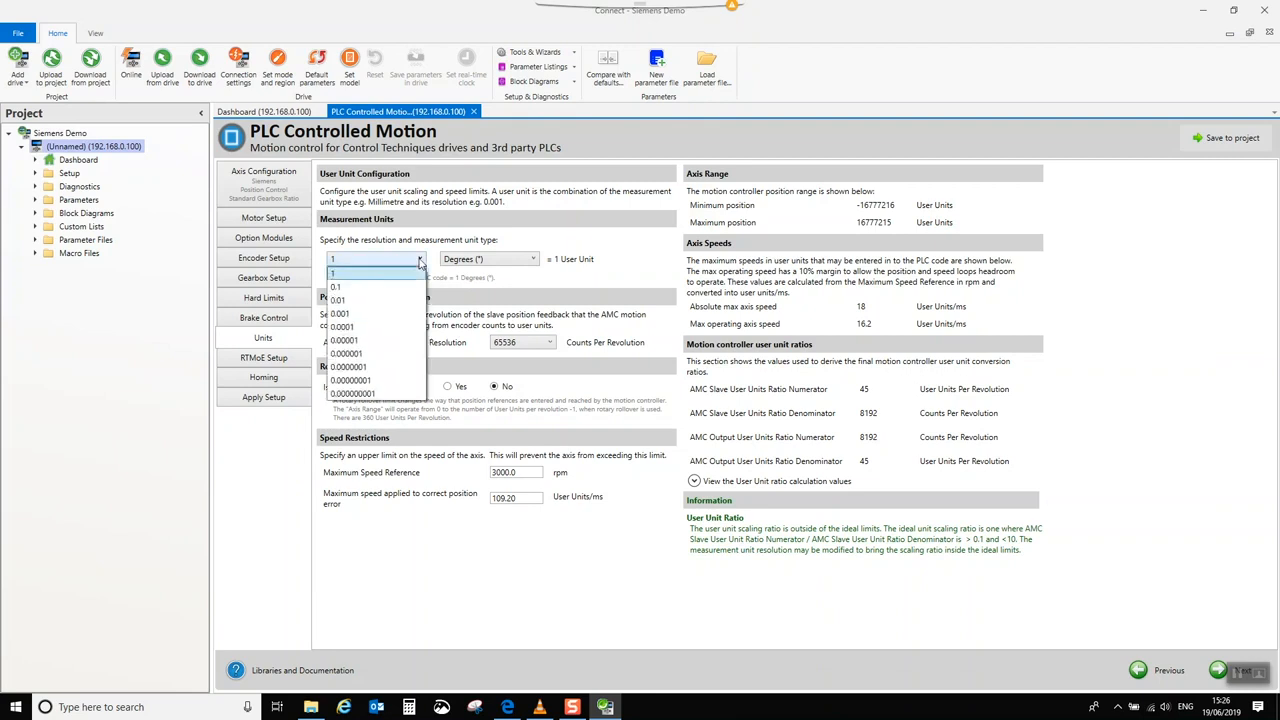
{"action": "left_click", "coordinate": [370, 301]}
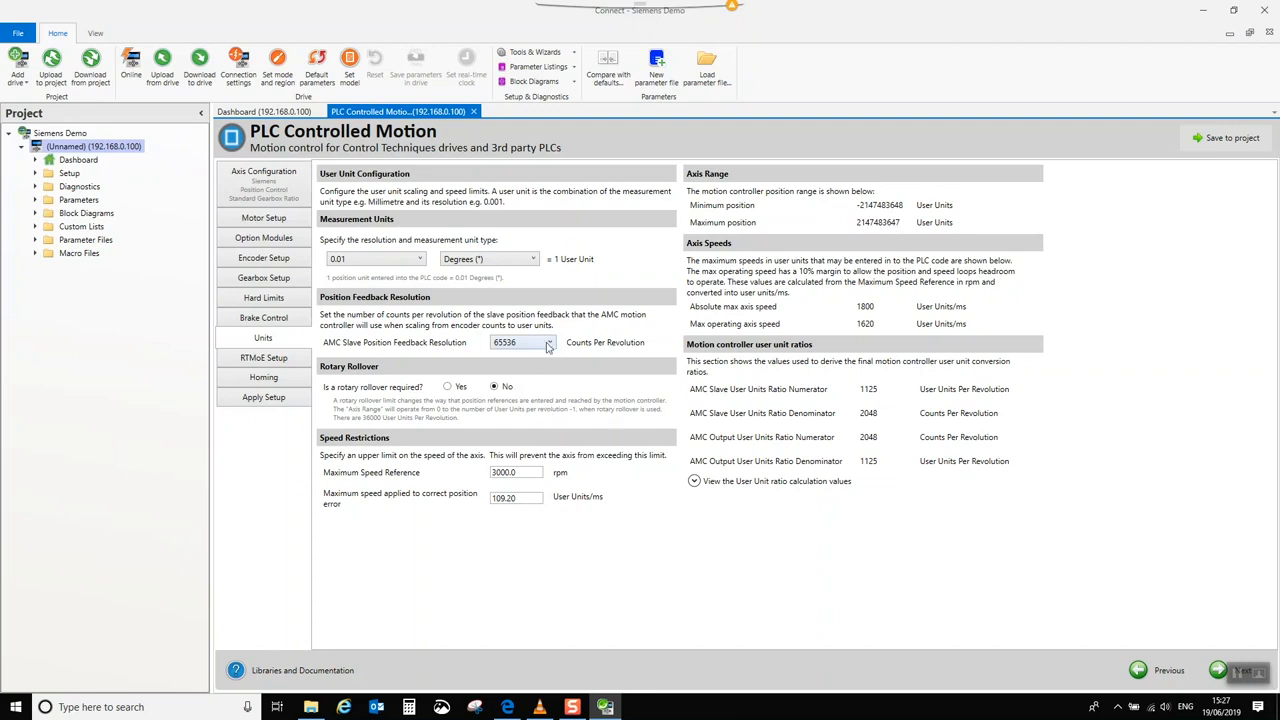
{"action": "left_click", "coordinate": [549, 343]}
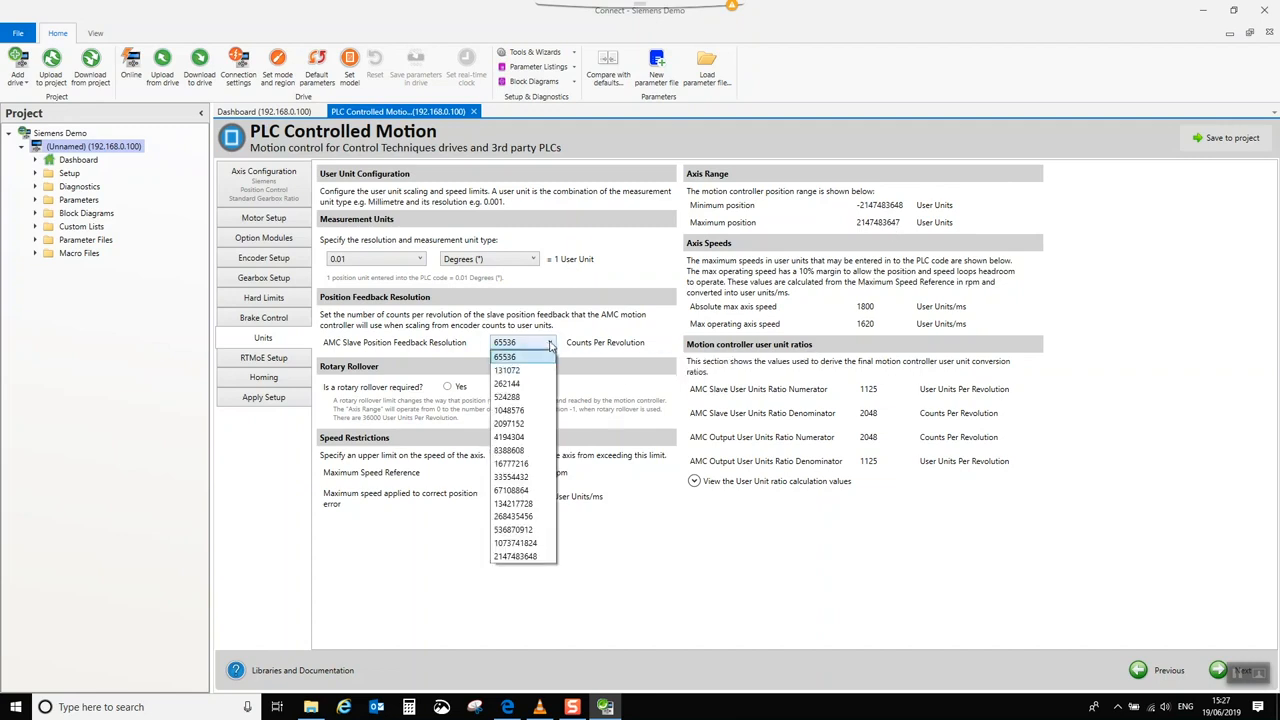
{"action": "left_click", "coordinate": [512, 358]}
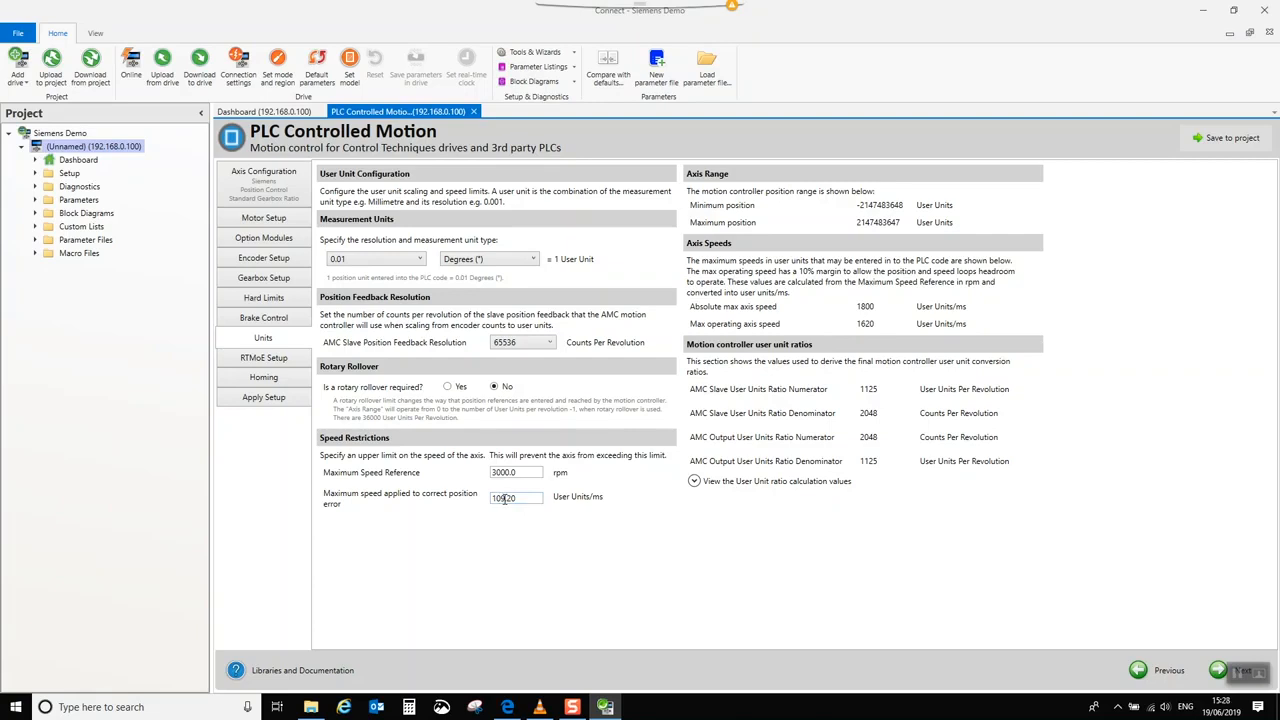
Set the maximum speed applied to correct position error to 180.00 user units/ms and check the user unit ratio calculation values
{"action": "left_click_drag", "start_coordinate": [535, 498], "coordinate": [493, 505]}
{"action": "type", "text": "180"}
{"action": "left_click_drag", "start_coordinate": [516, 497], "coordinate": [512, 505]}
{"action": "type", "text": "00"}
{"action": "left_click", "coordinate": [695, 482]}
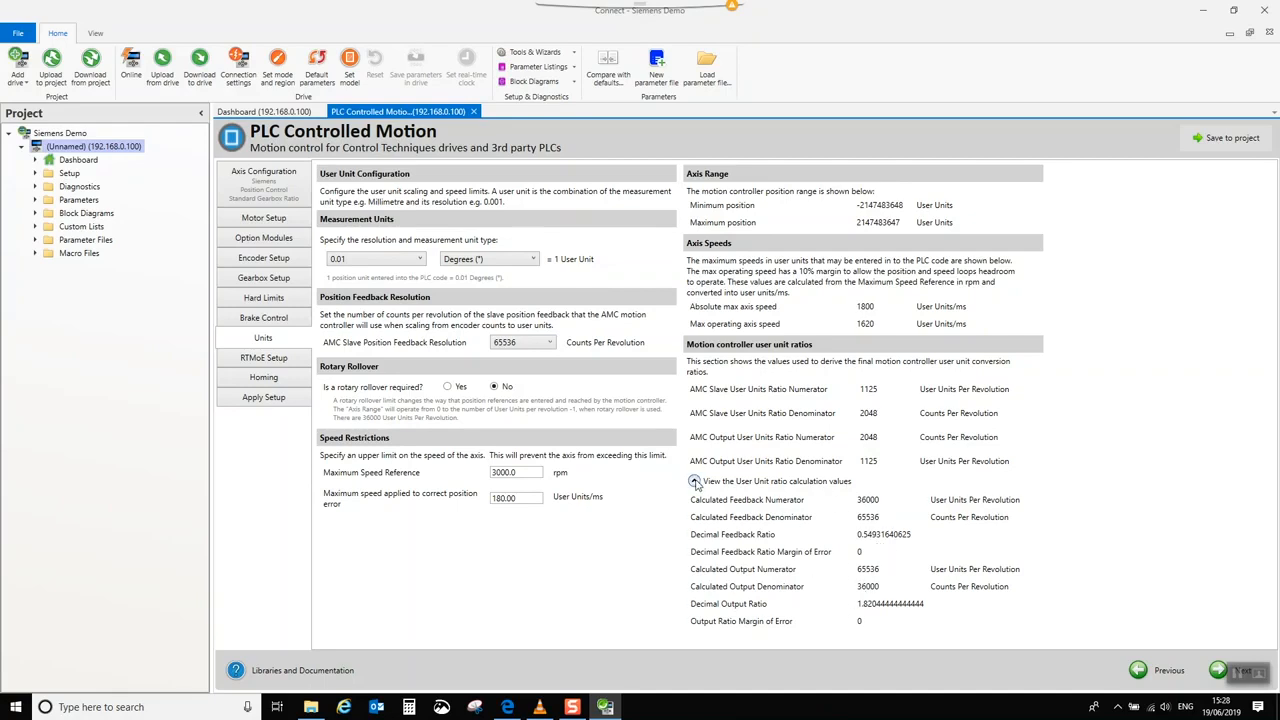
{"action": "left_click", "coordinate": [694, 482]}
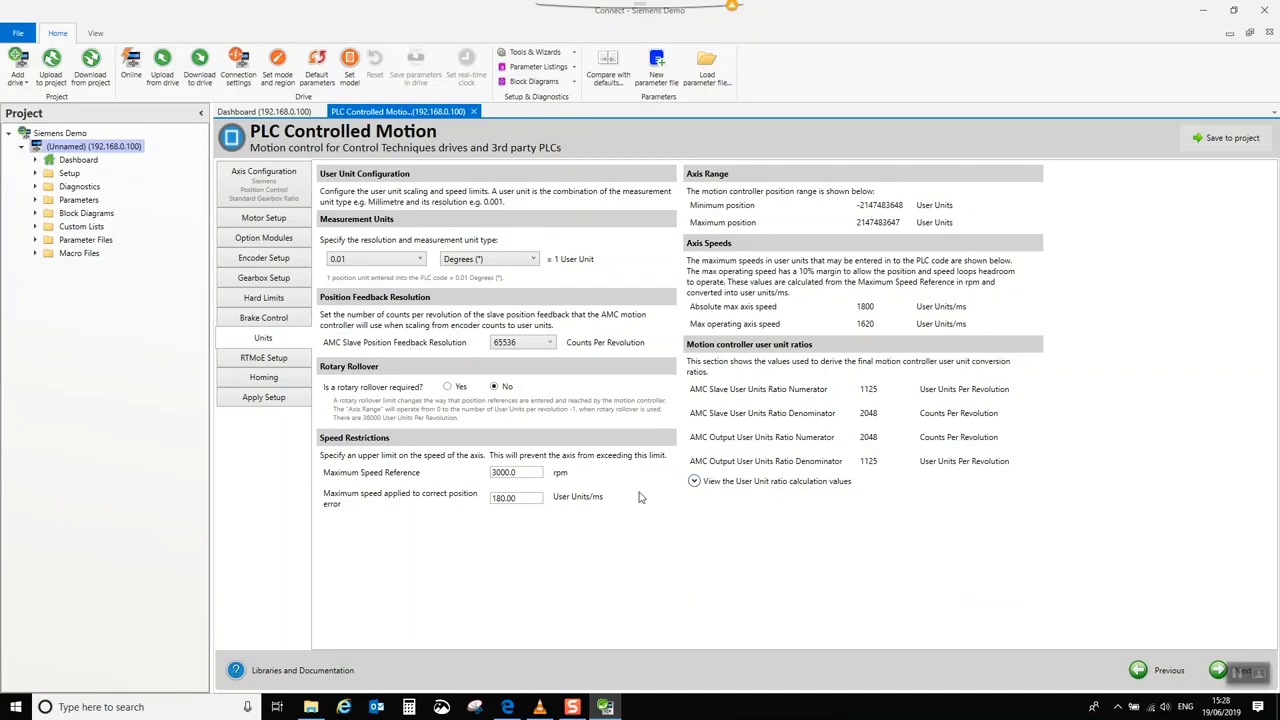
In RTMoE Setup, make the axis produce a master position reference and set its gateway mode to Gateway
{"action": "left_click", "coordinate": [259, 360]}
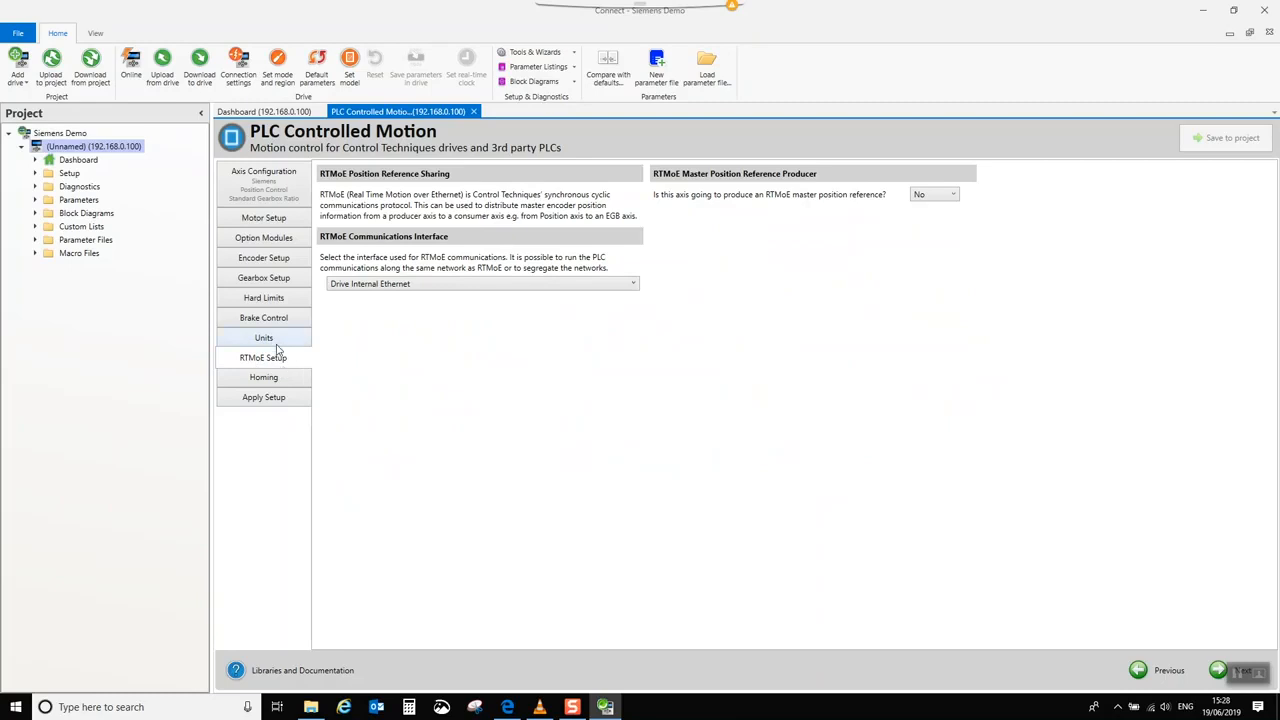
{"action": "left_click", "coordinate": [955, 197]}
{"action": "left_click", "coordinate": [932, 222]}
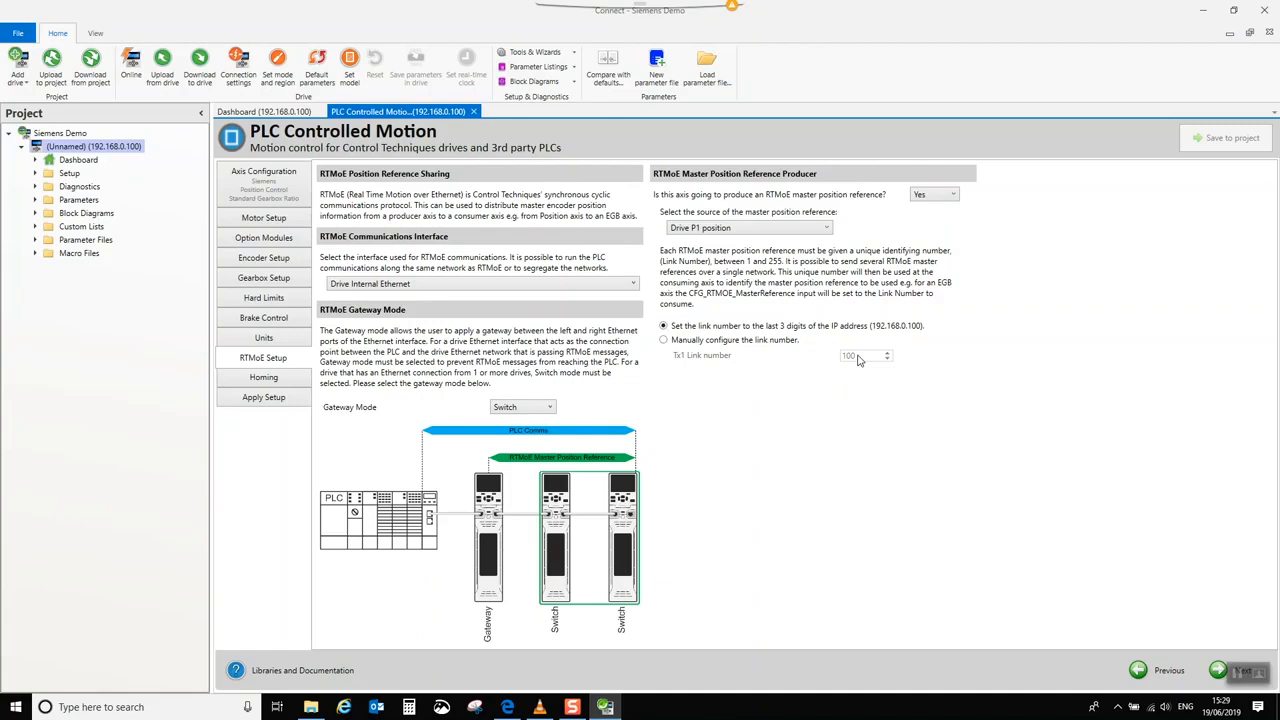
{"action": "left_click", "coordinate": [550, 408]}
{"action": "left_click", "coordinate": [510, 436]}
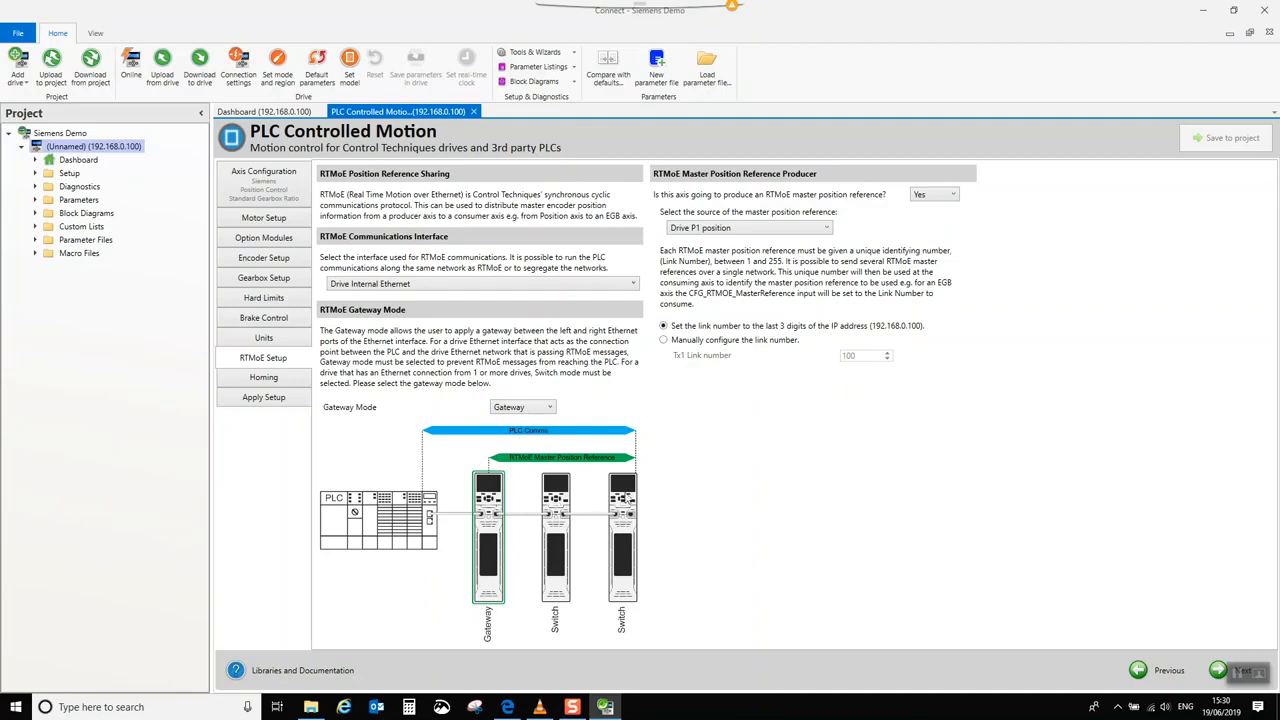
Return the gateway mode to Switch and set the RTMoE master position reference production back to No
{"action": "left_click", "coordinate": [550, 407]}
{"action": "left_click", "coordinate": [530, 428]}
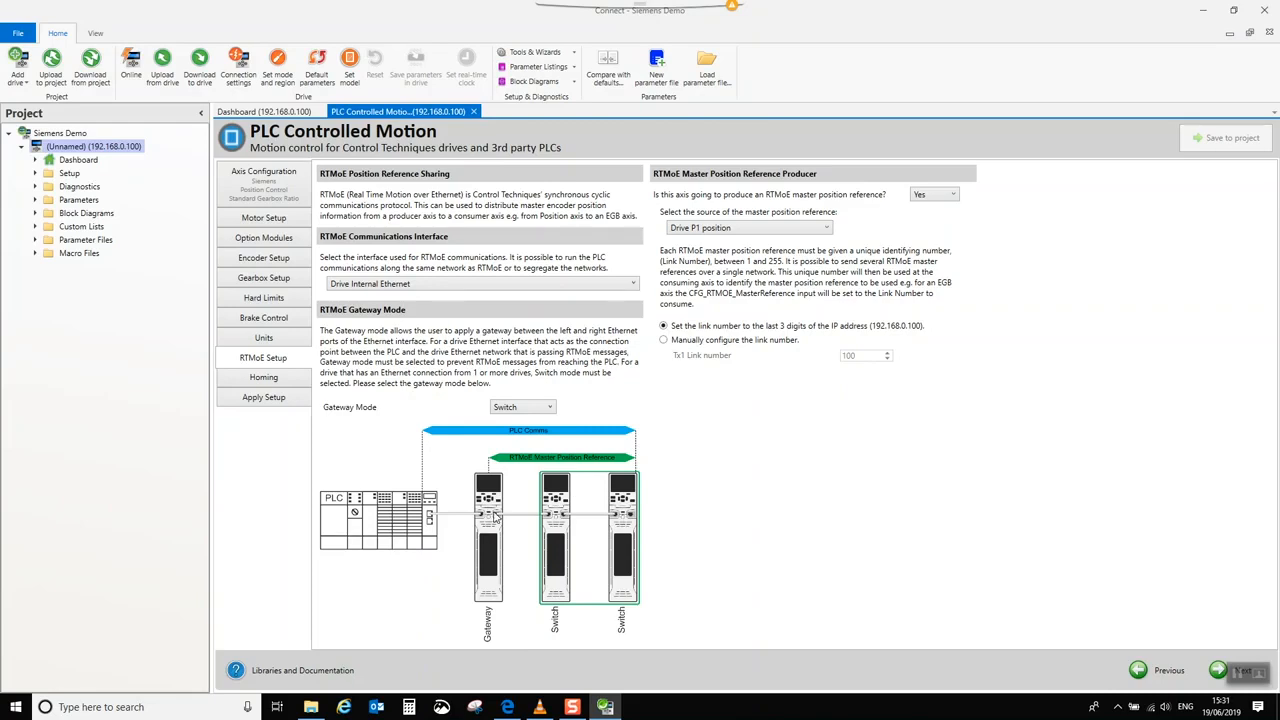
{"action": "left_click", "coordinate": [954, 198]}
{"action": "left_click", "coordinate": [937, 209]}
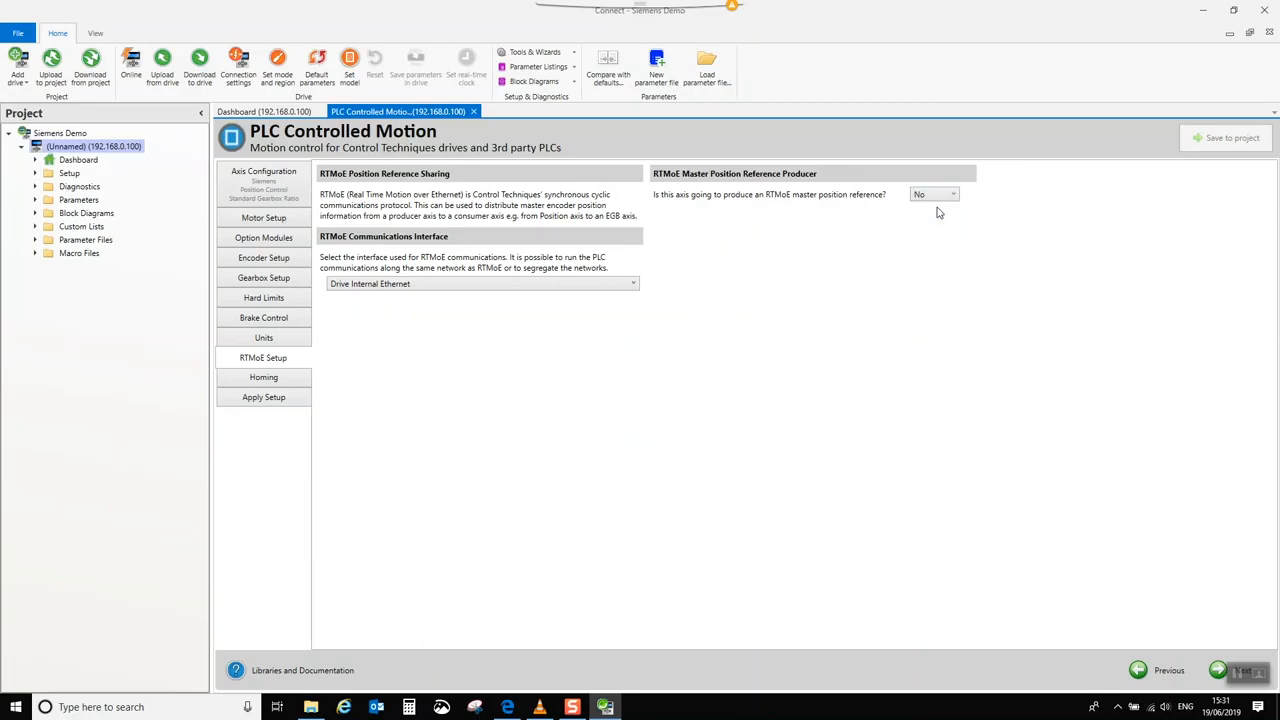
In Homing, choose mode 2 – Home on positive limit, assign Drive T11 Digital Input 04 as home sensor, and examine the positive limit sensor choices
{"action": "left_click", "coordinate": [265, 381]}
{"action": "left_click", "coordinate": [790, 203]}
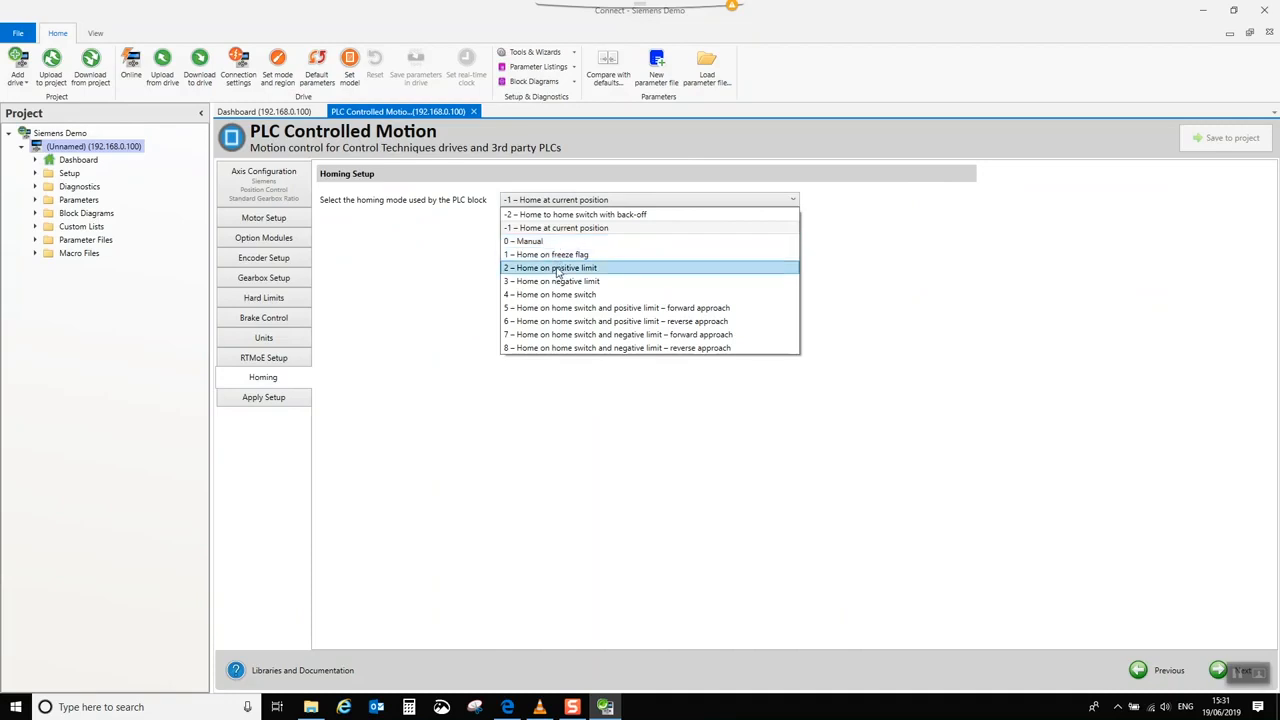
{"action": "left_click", "coordinate": [557, 270]}
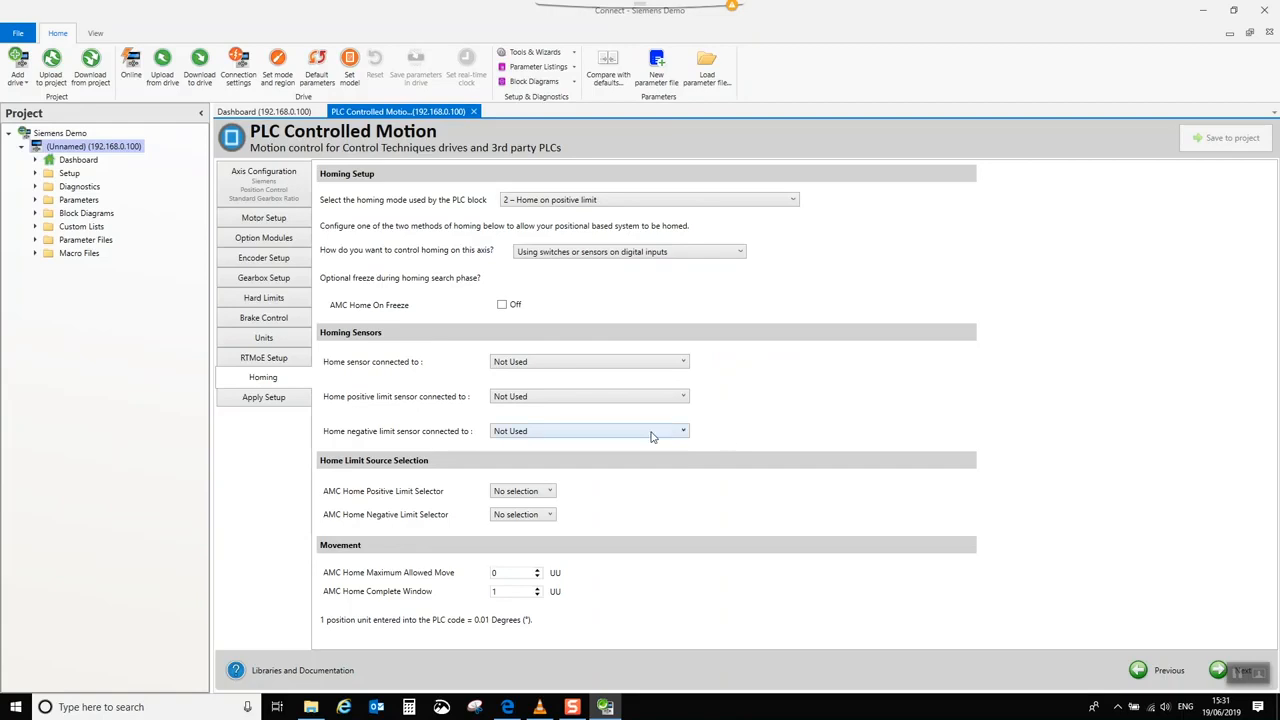
{"action": "left_click", "coordinate": [686, 364]}
{"action": "left_click", "coordinate": [611, 392]}
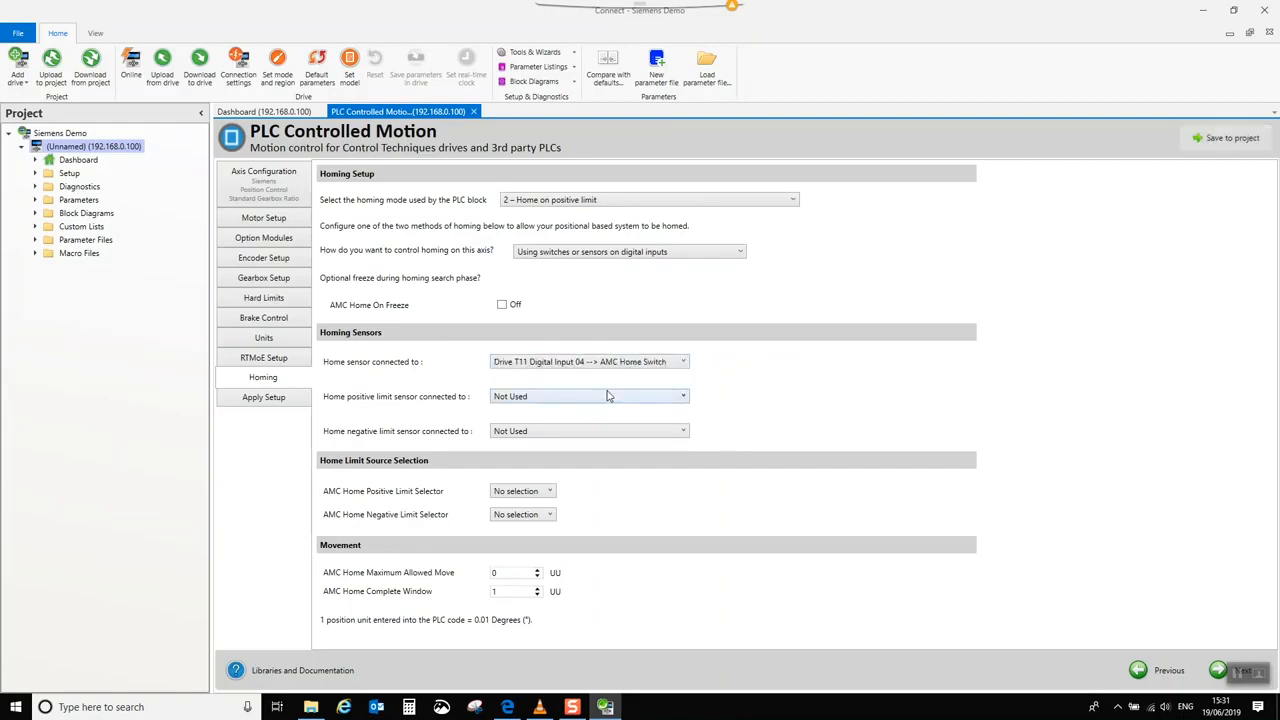
{"action": "left_click", "coordinate": [682, 400]}
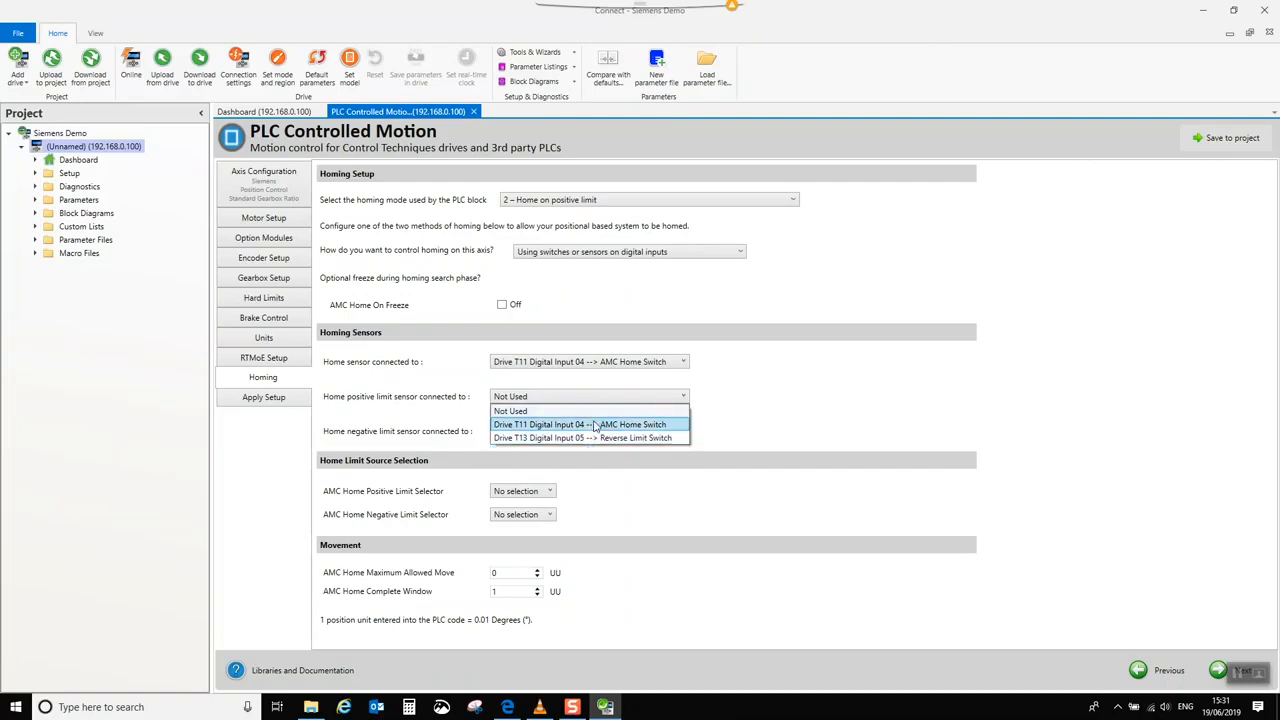
{"action": "left_click", "coordinate": [777, 393]}
Switch homing to hard stop detection with a 20.0 % torque threshold, 0.200 s delay and Hard Stop Detector as the positive limit selector
{"action": "left_click", "coordinate": [730, 252]}
{"action": "left_click", "coordinate": [665, 279]}
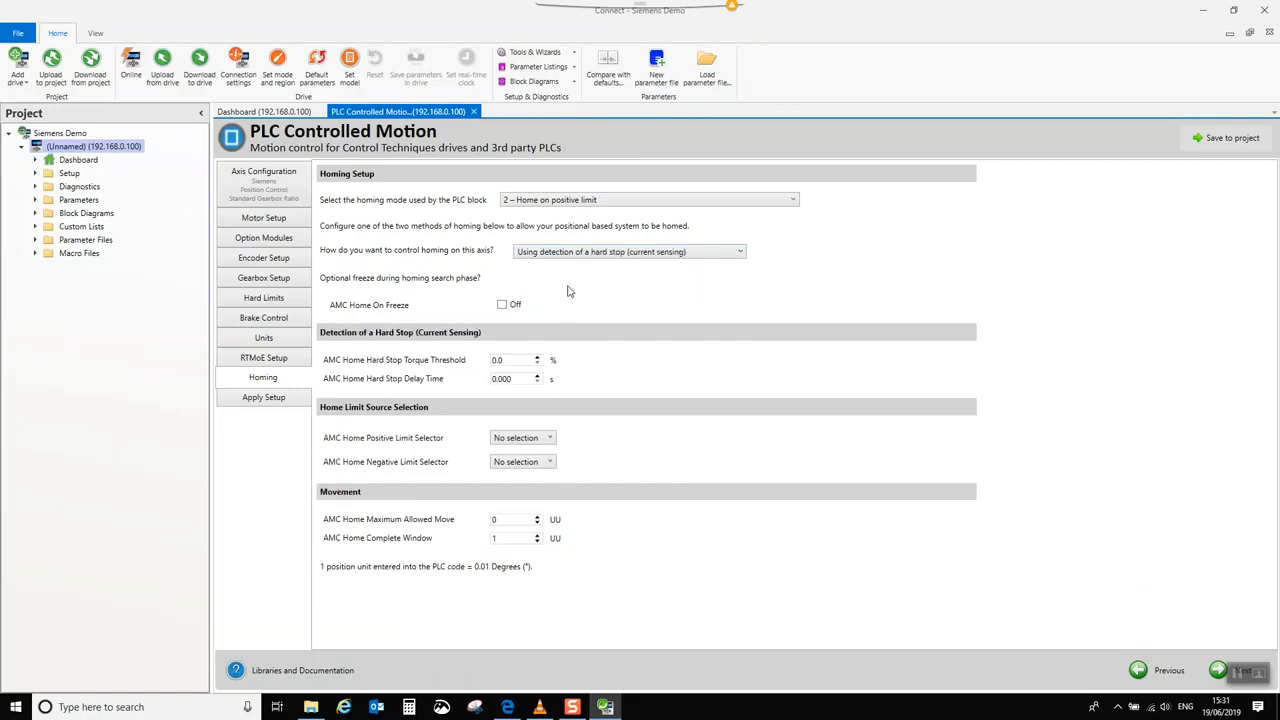
{"action": "left_click", "coordinate": [496, 361]}
{"action": "type", "text": "20"}
{"action": "left_click", "coordinate": [499, 379]}
{"action": "left_click", "coordinate": [550, 440]}
{"action": "left_click", "coordinate": [540, 462]}
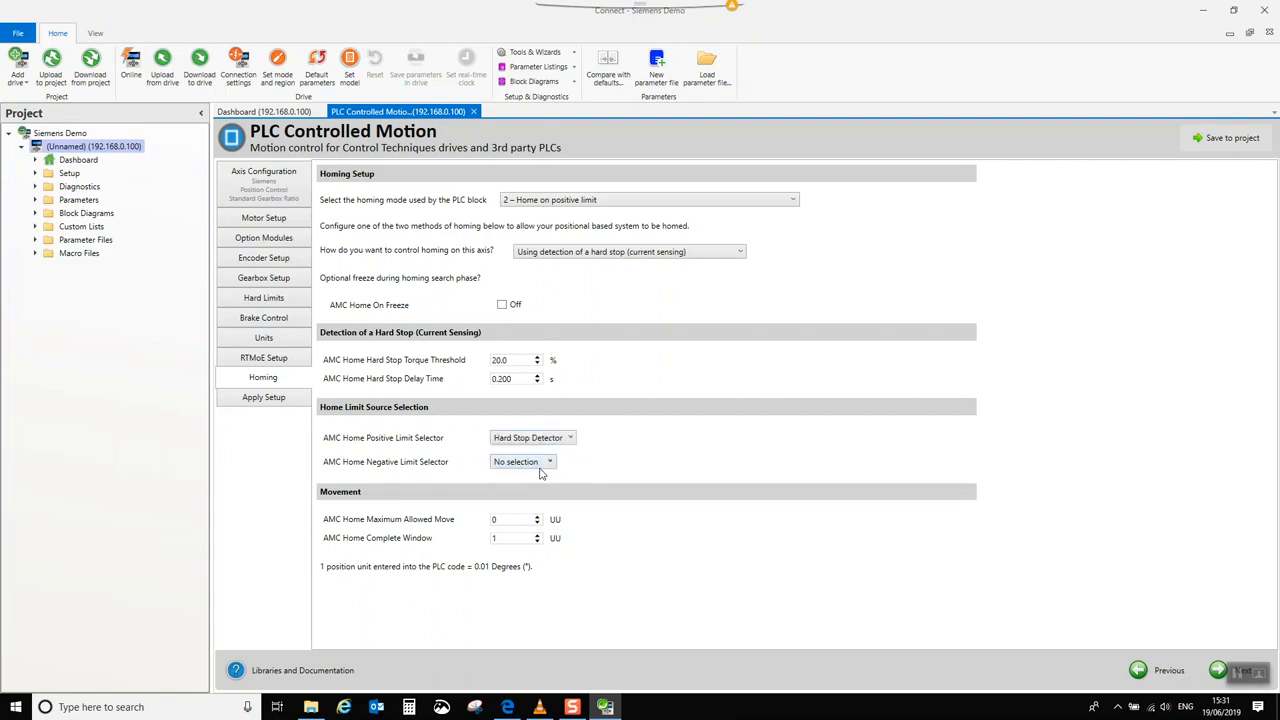
Look through the home negative limit selector choices and set the homing mode back to -1 – Home at current position
{"action": "left_click", "coordinate": [550, 462]}
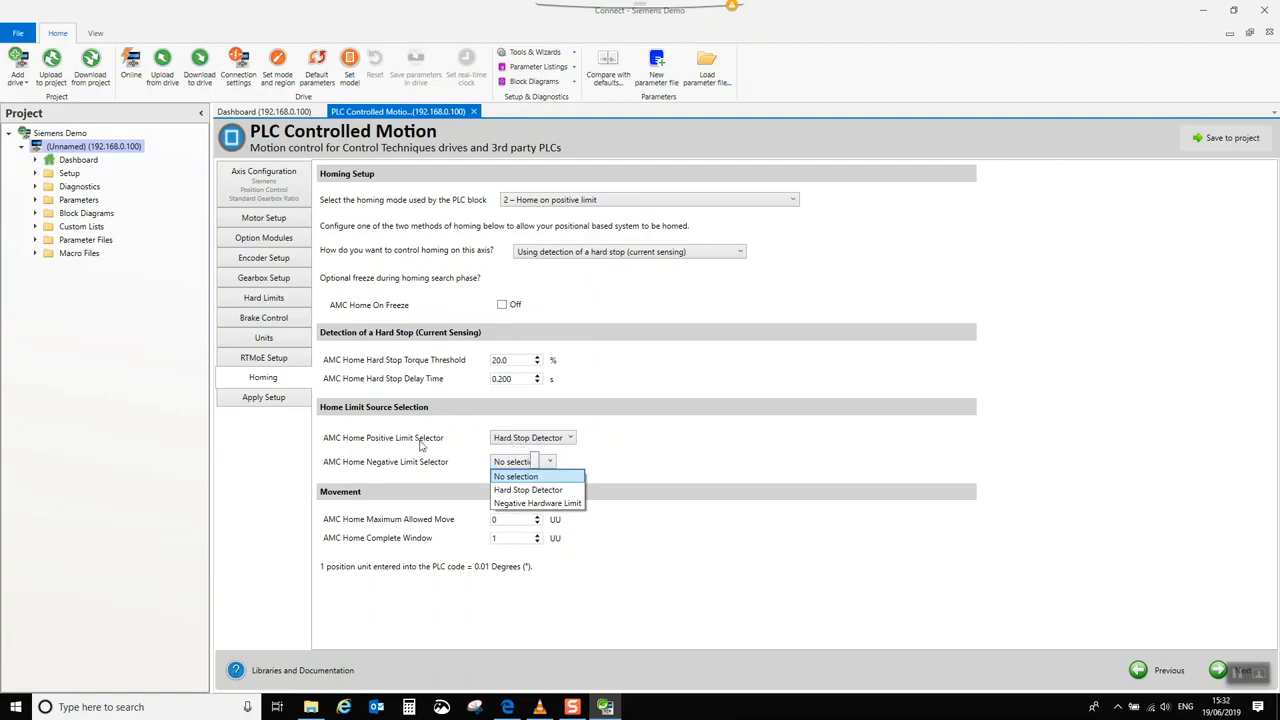
{"action": "left_click", "coordinate": [786, 456]}
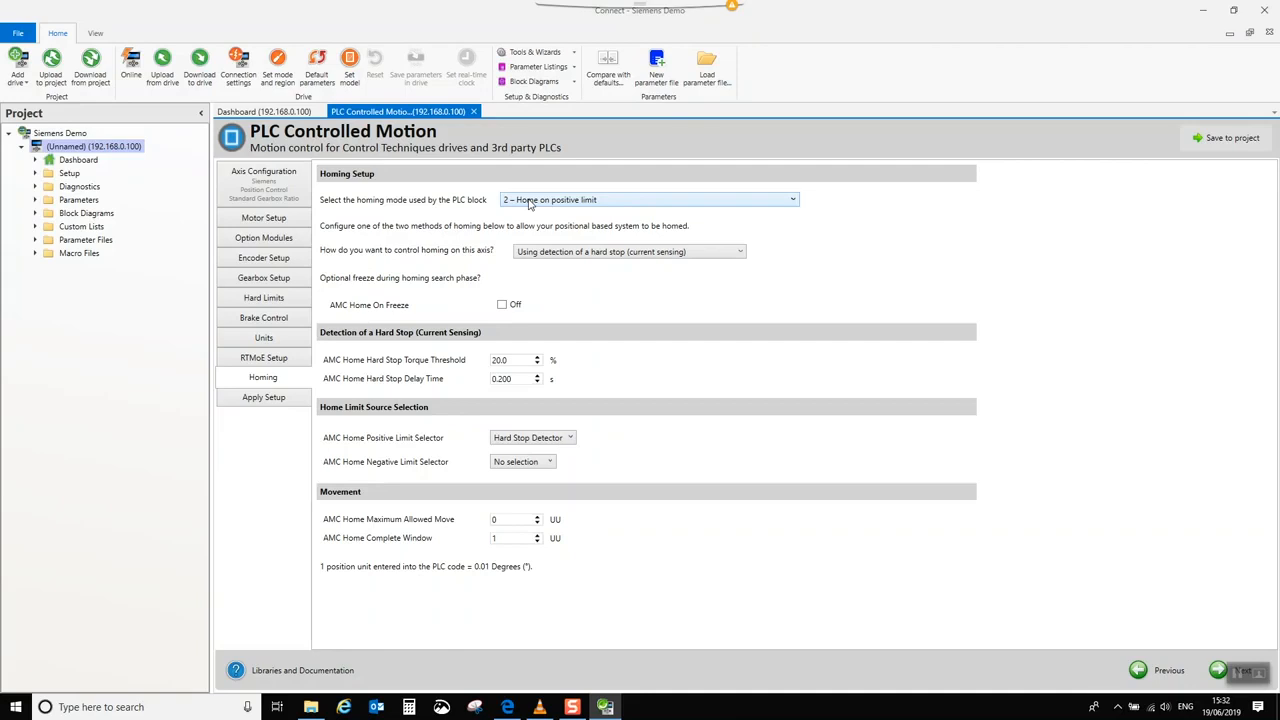
{"action": "left_click", "coordinate": [790, 202]}
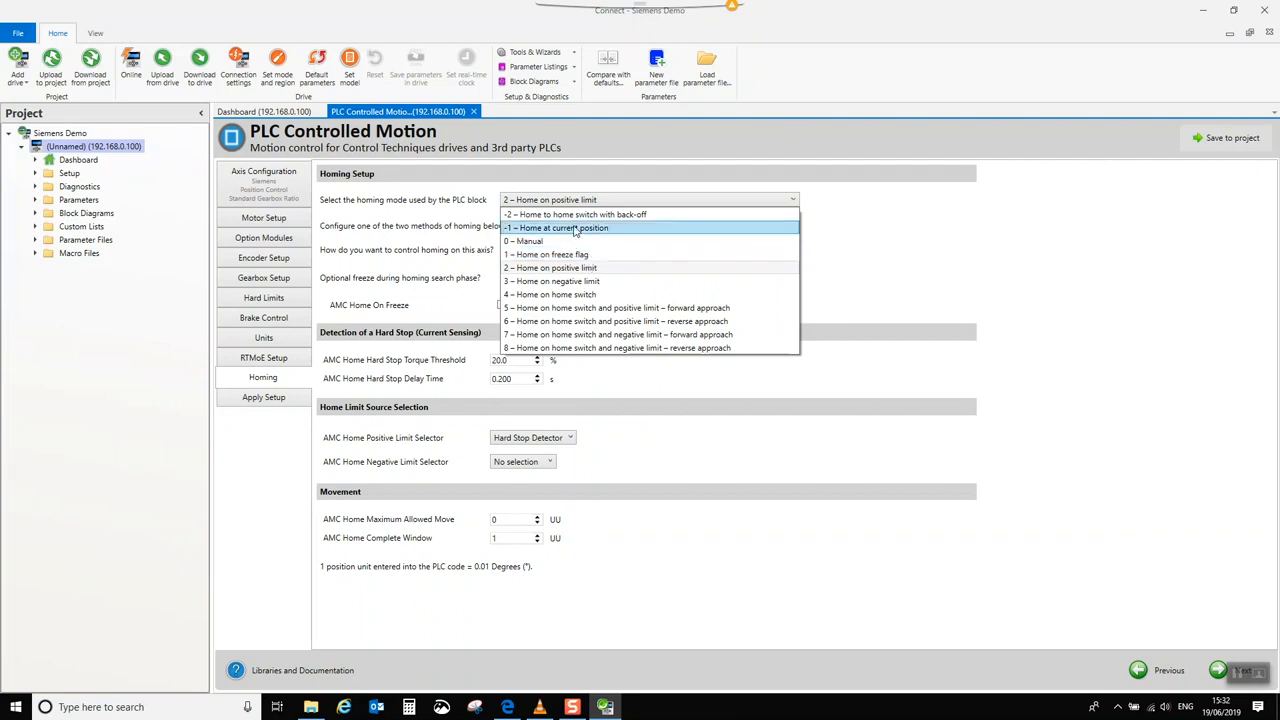
{"action": "left_click", "coordinate": [574, 229]}
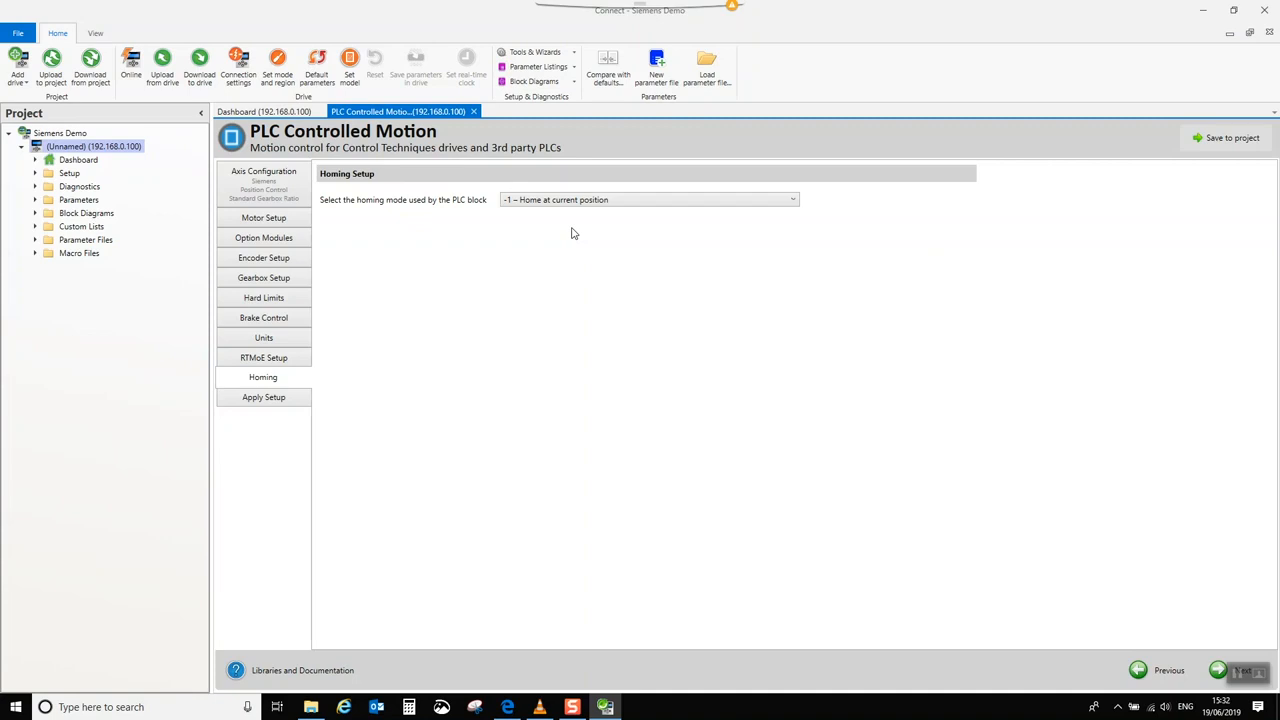
Review the Apply Setup instructions for downloading the configuration to the drive and close the PLC Controlled Motion setup
{"action": "left_click", "coordinate": [250, 398]}
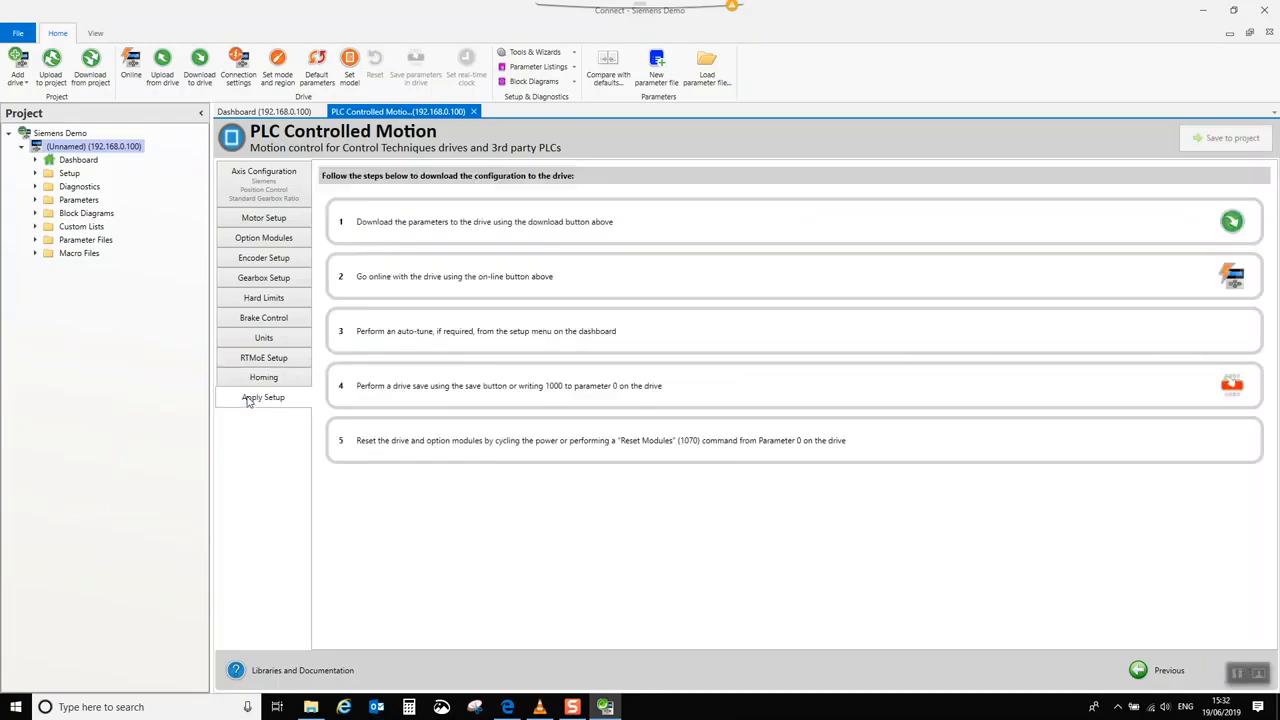
{"action": "left_click", "coordinate": [200, 62]}
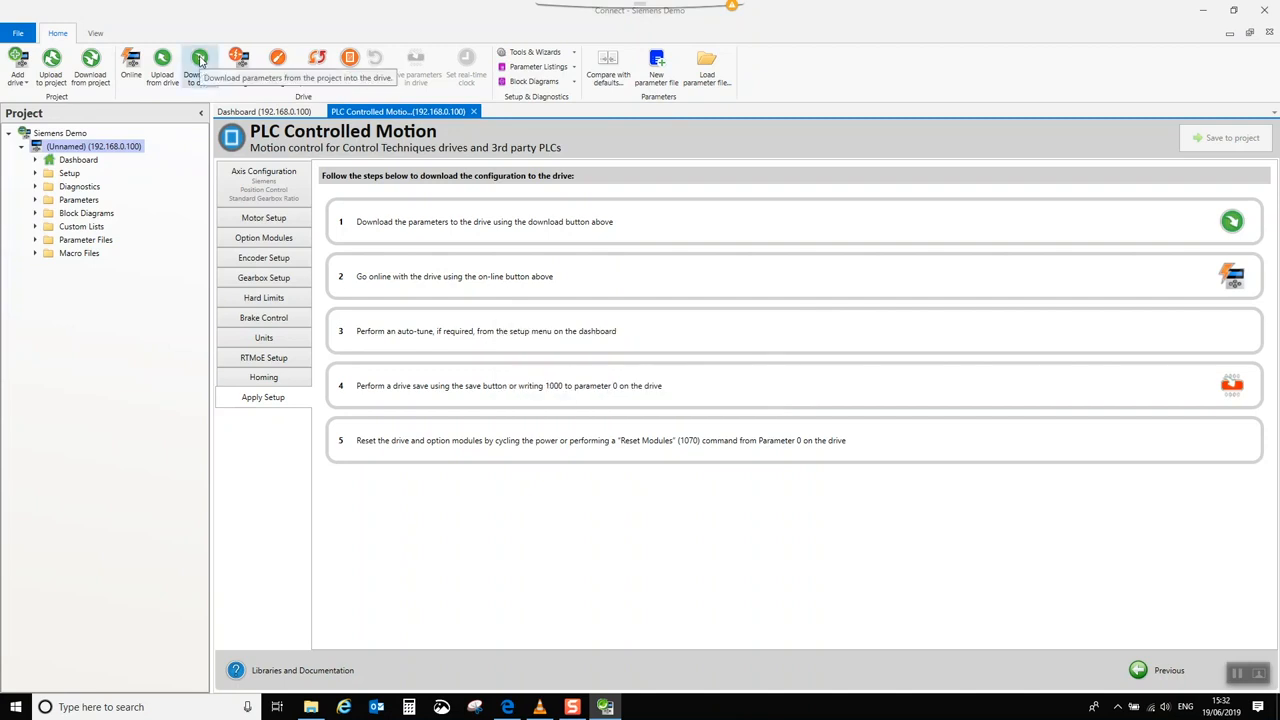
{"action": "left_click", "coordinate": [474, 112]}
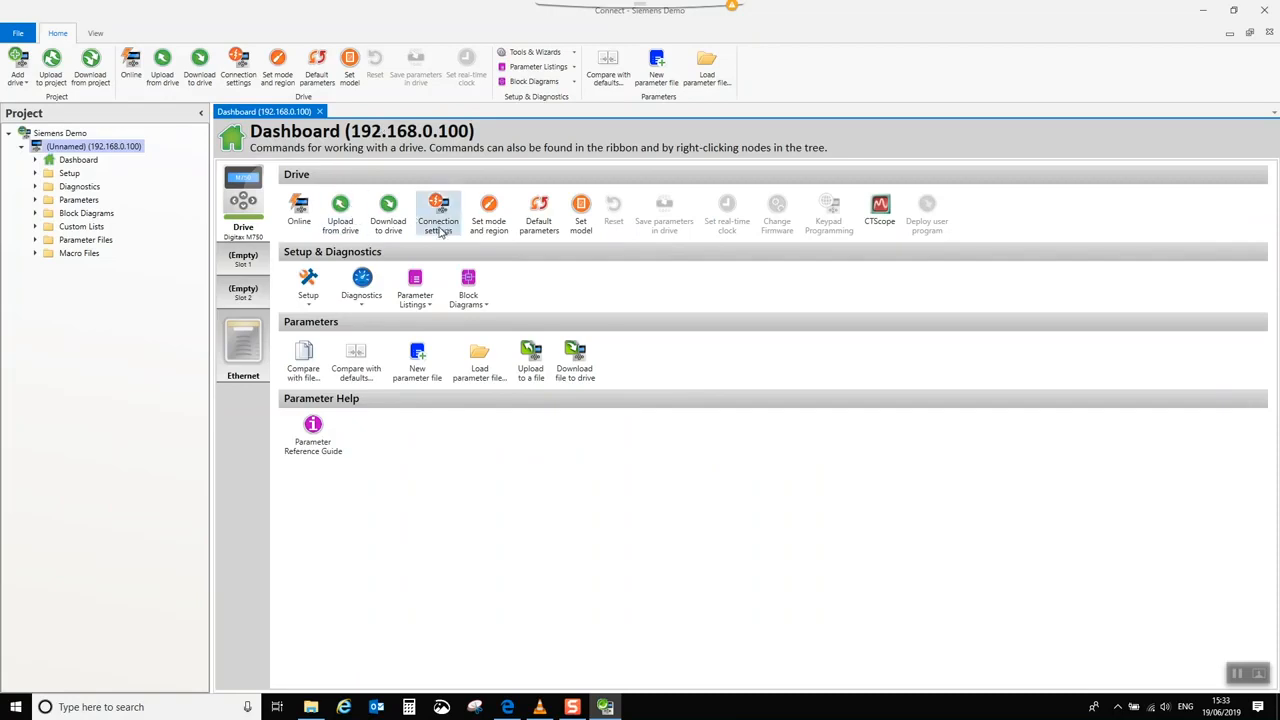
Open the Autotune wizard, go online with the drive and select the Rotating autotune test
{"action": "left_click", "coordinate": [311, 308]}
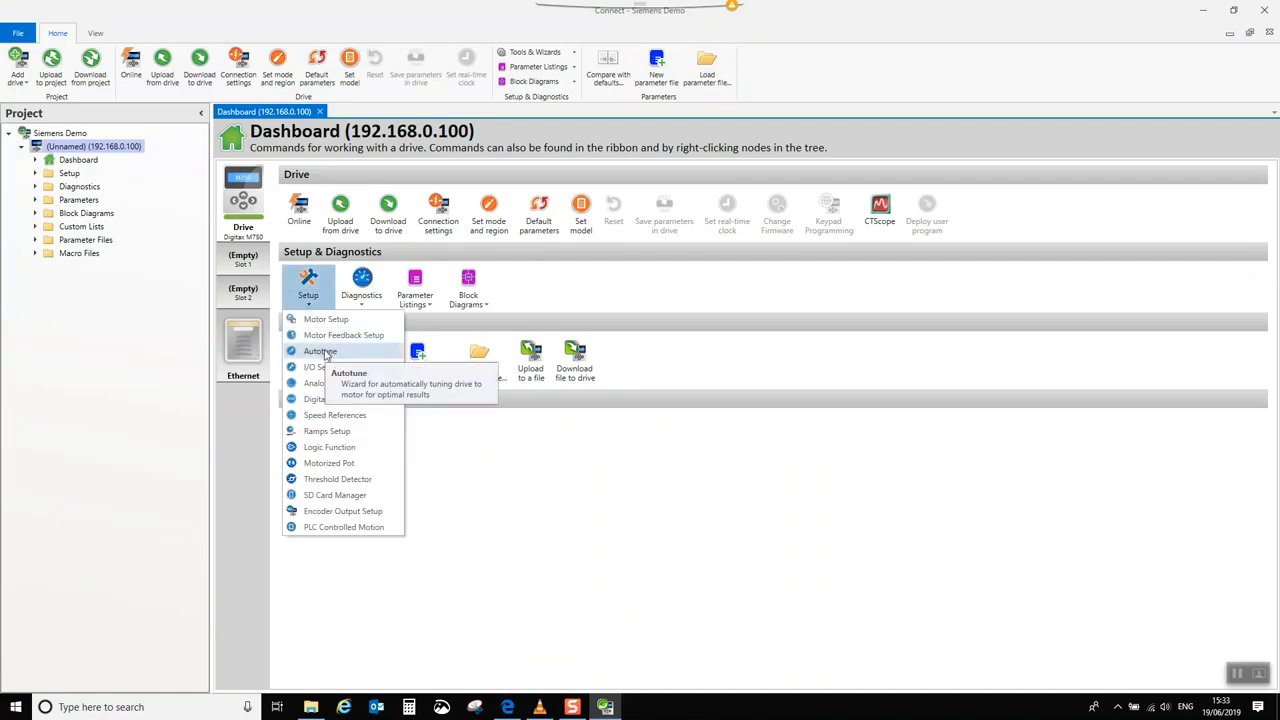
{"action": "left_click", "coordinate": [322, 353]}
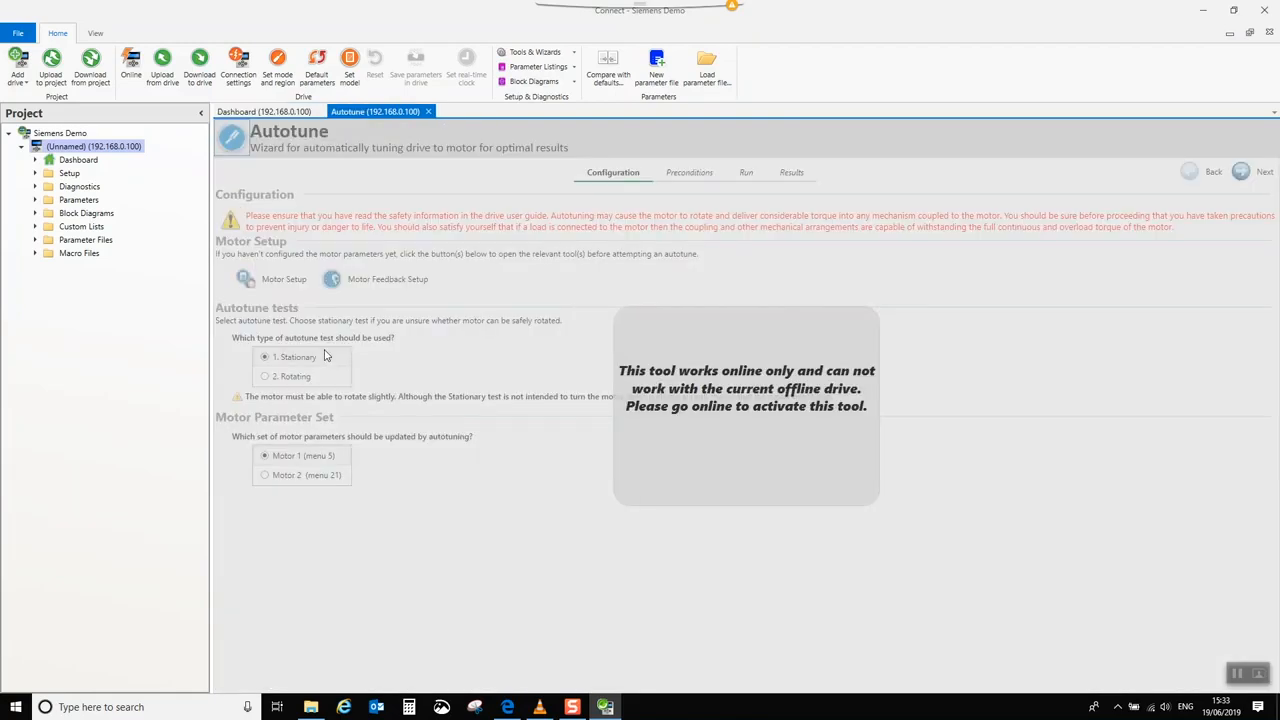
{"action": "left_click", "coordinate": [131, 65]}
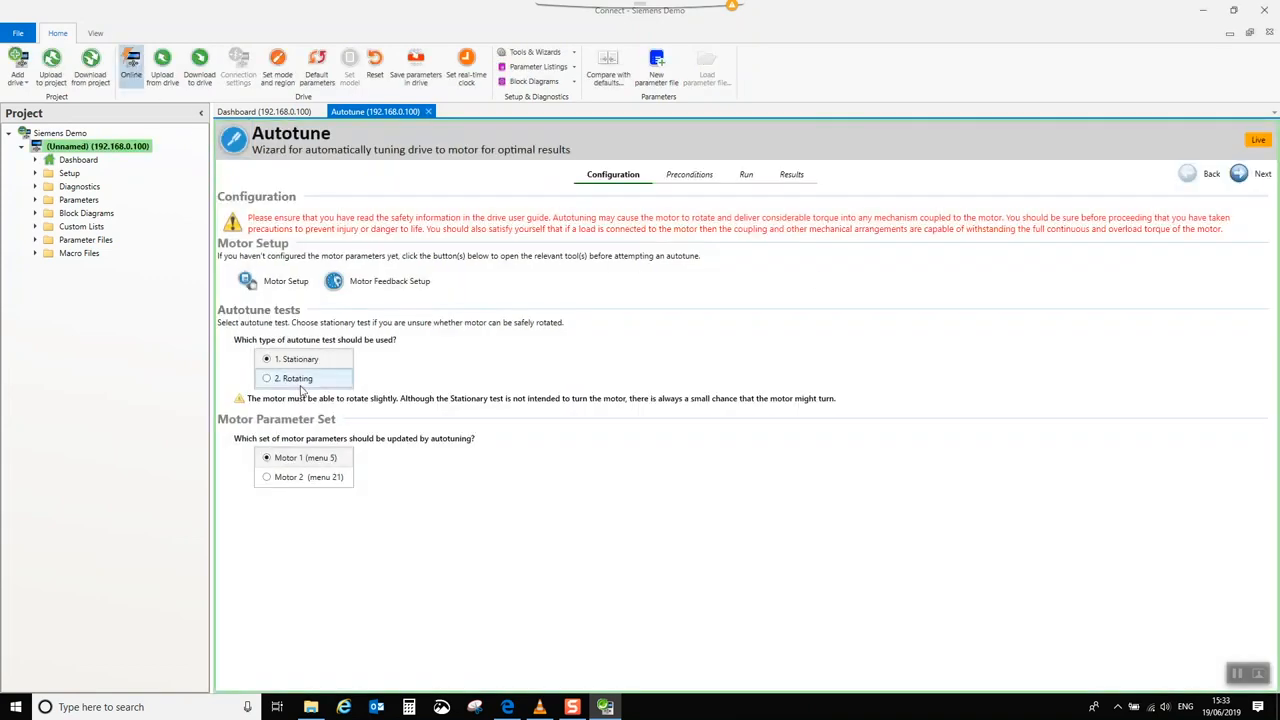
{"action": "left_click", "coordinate": [300, 382]}
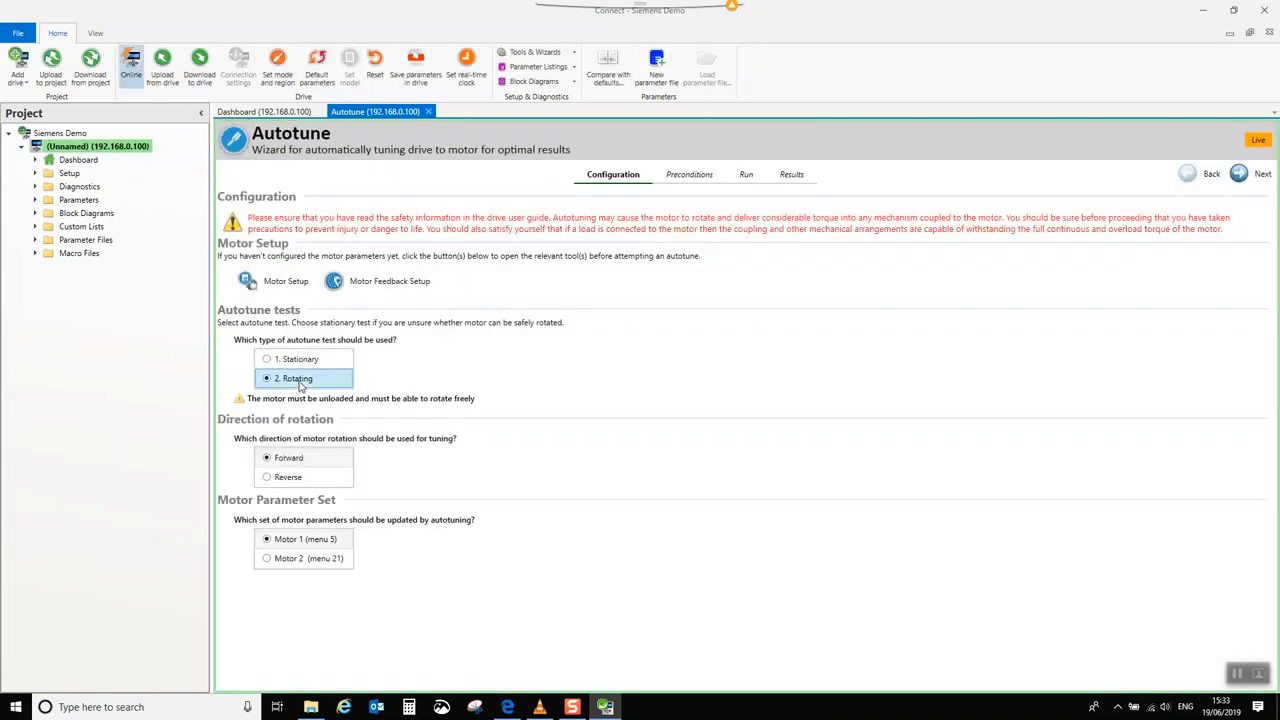
Continue to the autotune preconditions, reset the drive trip and proceed to the Run page
{"action": "left_click", "coordinate": [1262, 176]}
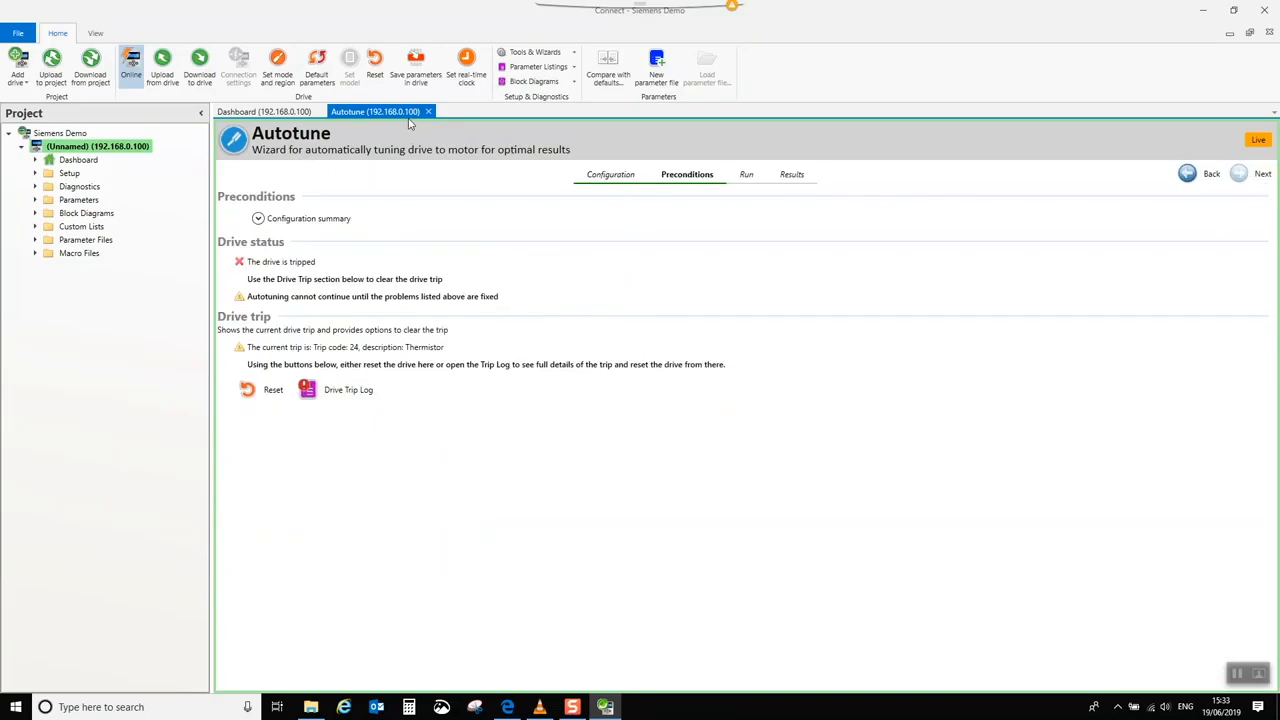
{"action": "left_click", "coordinate": [377, 64]}
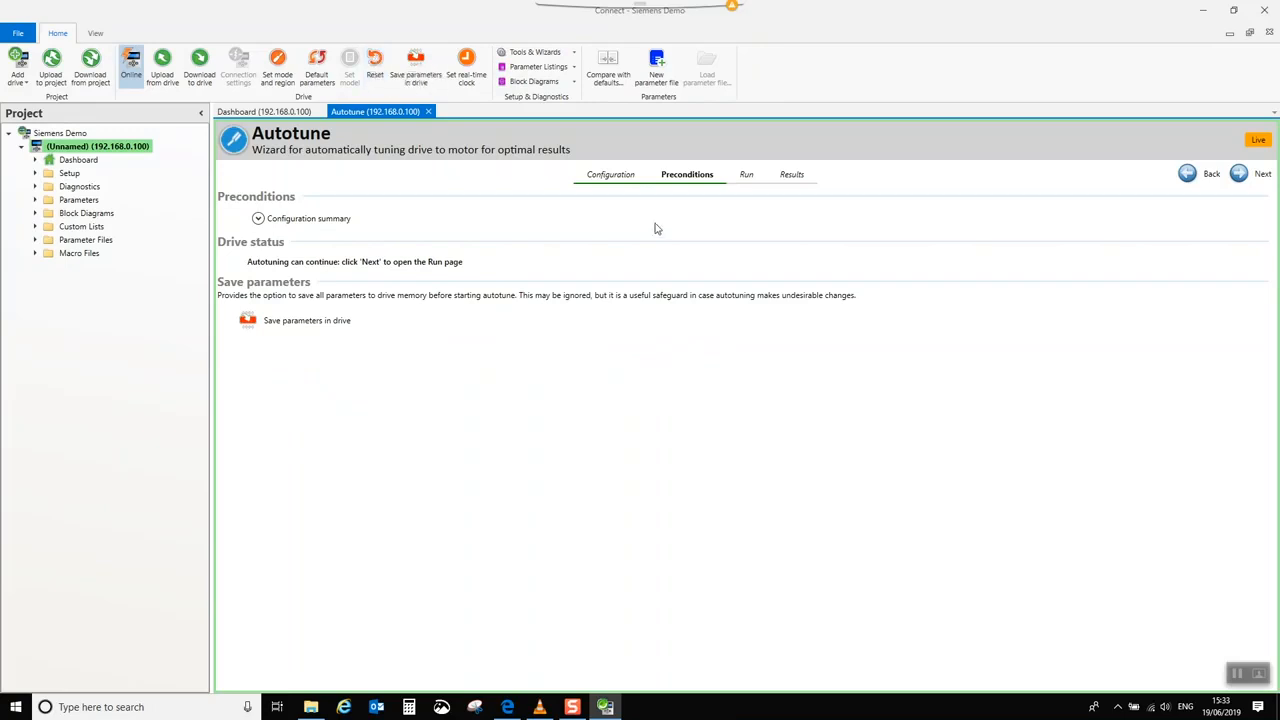
{"action": "left_click", "coordinate": [1245, 176]}
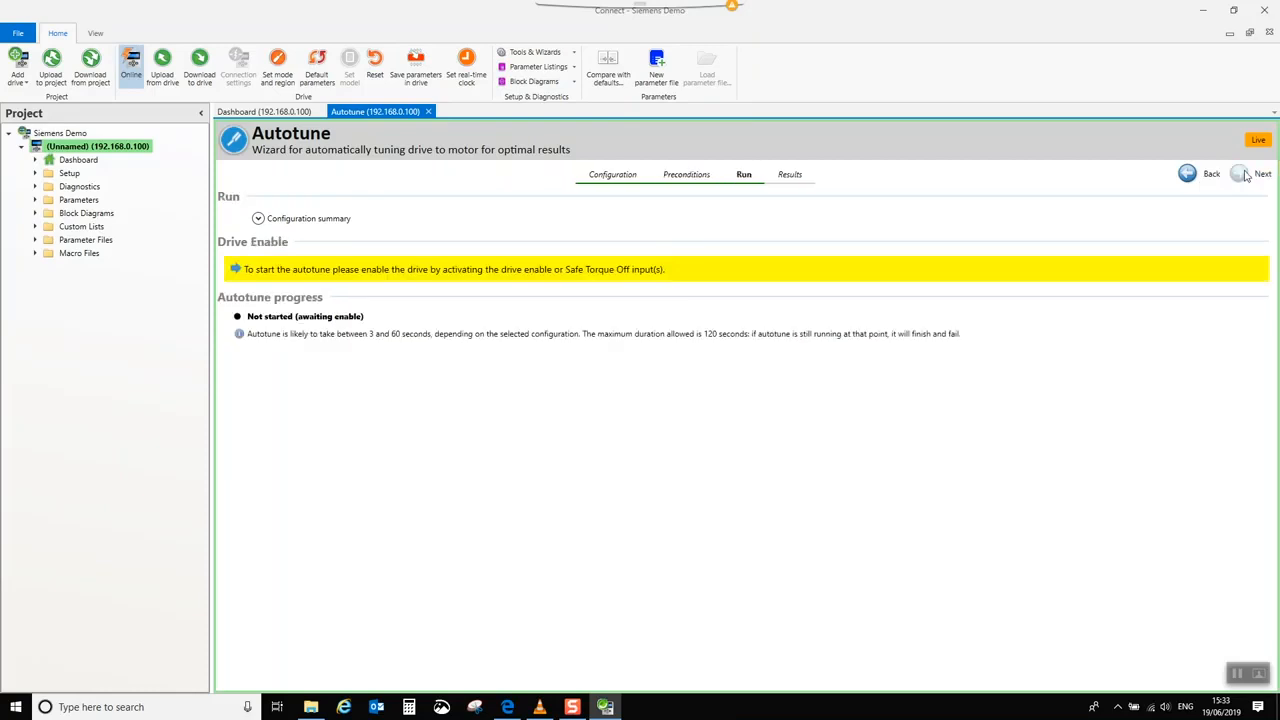
Bring up the VLC media player camera view and open the results of the finished autotune in the wizard
{"action": "left_click", "coordinate": [540, 707]}
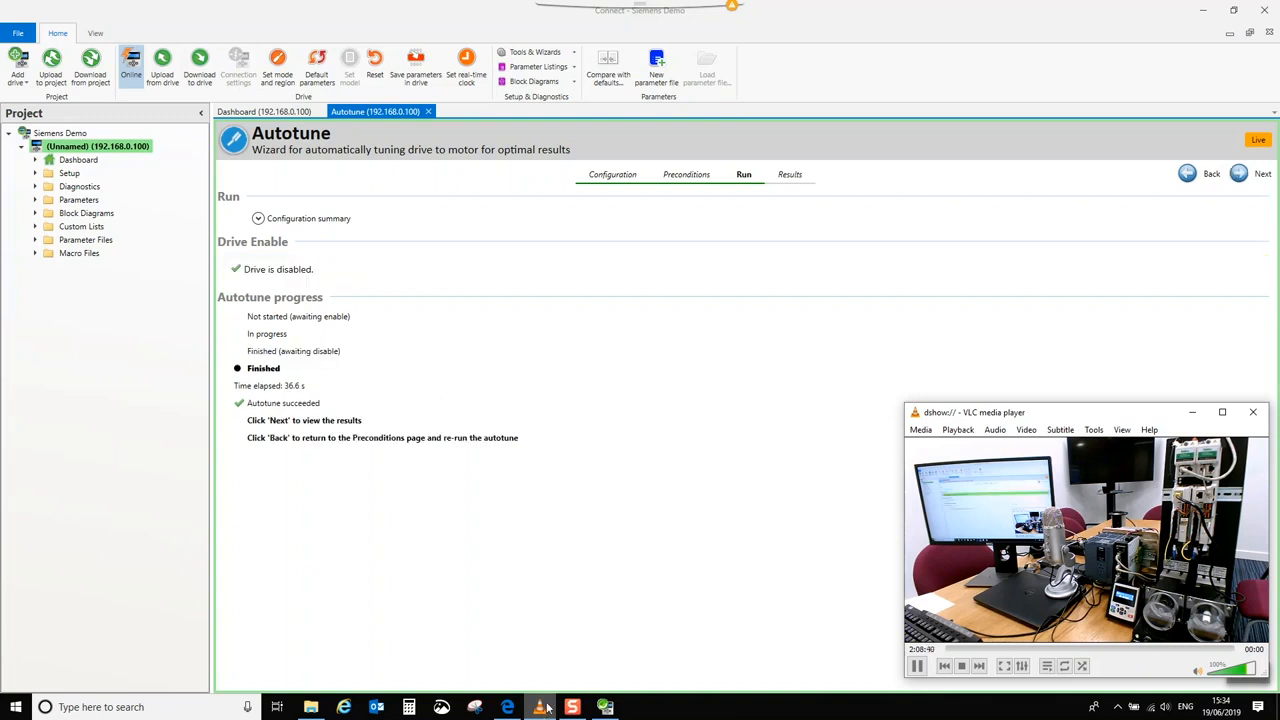
{"action": "left_click", "coordinate": [1247, 176]}
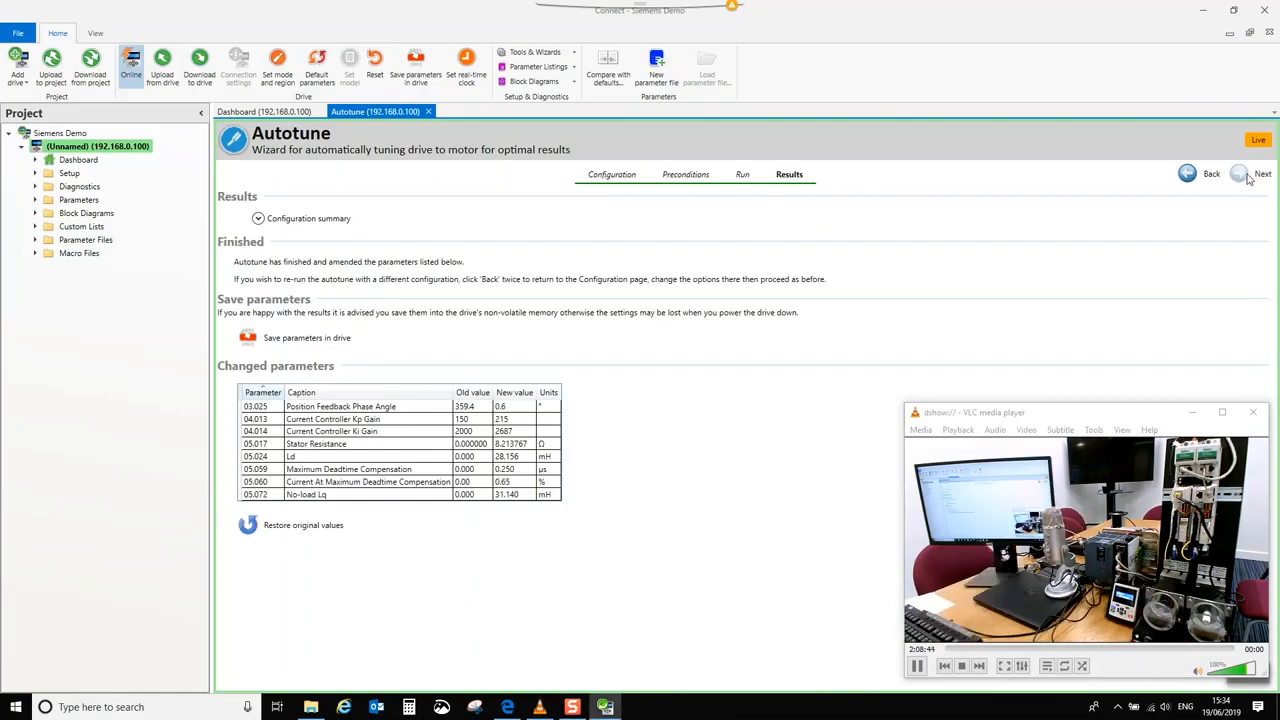
Save the autotuned parameters in the drive and close the Autotune wizard
{"action": "left_click", "coordinate": [310, 338]}
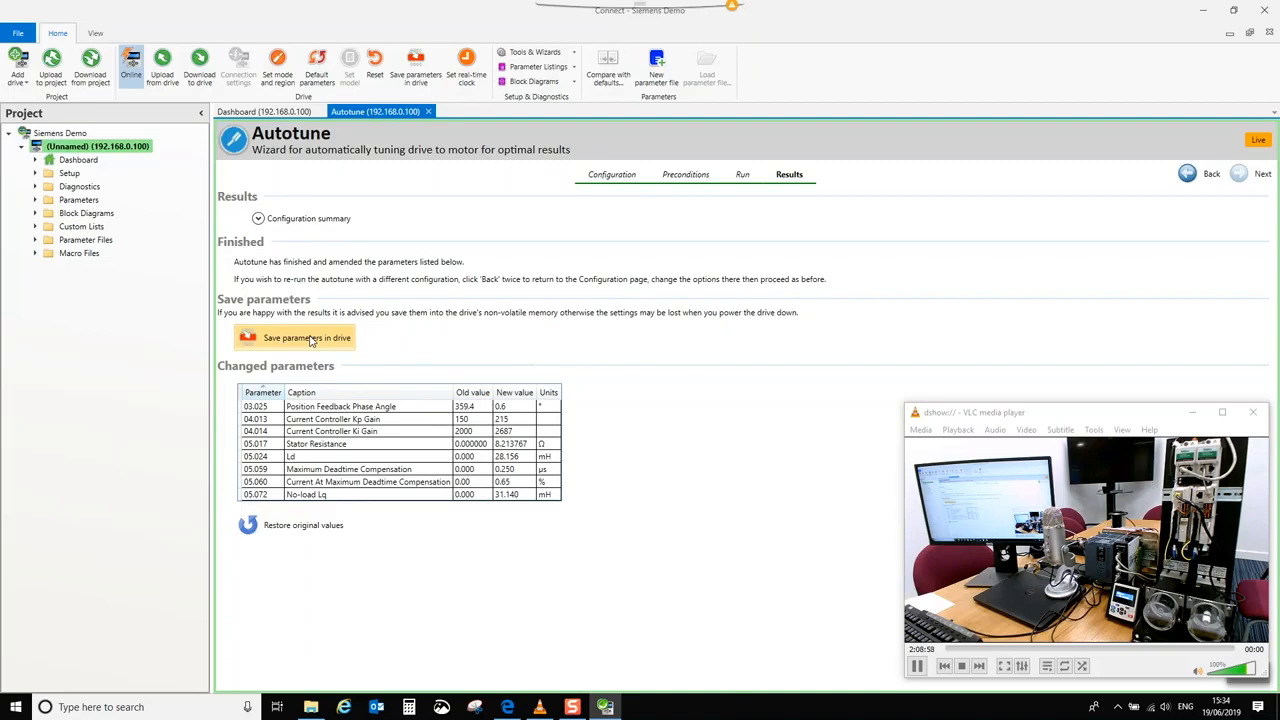
{"action": "left_click", "coordinate": [428, 112]}
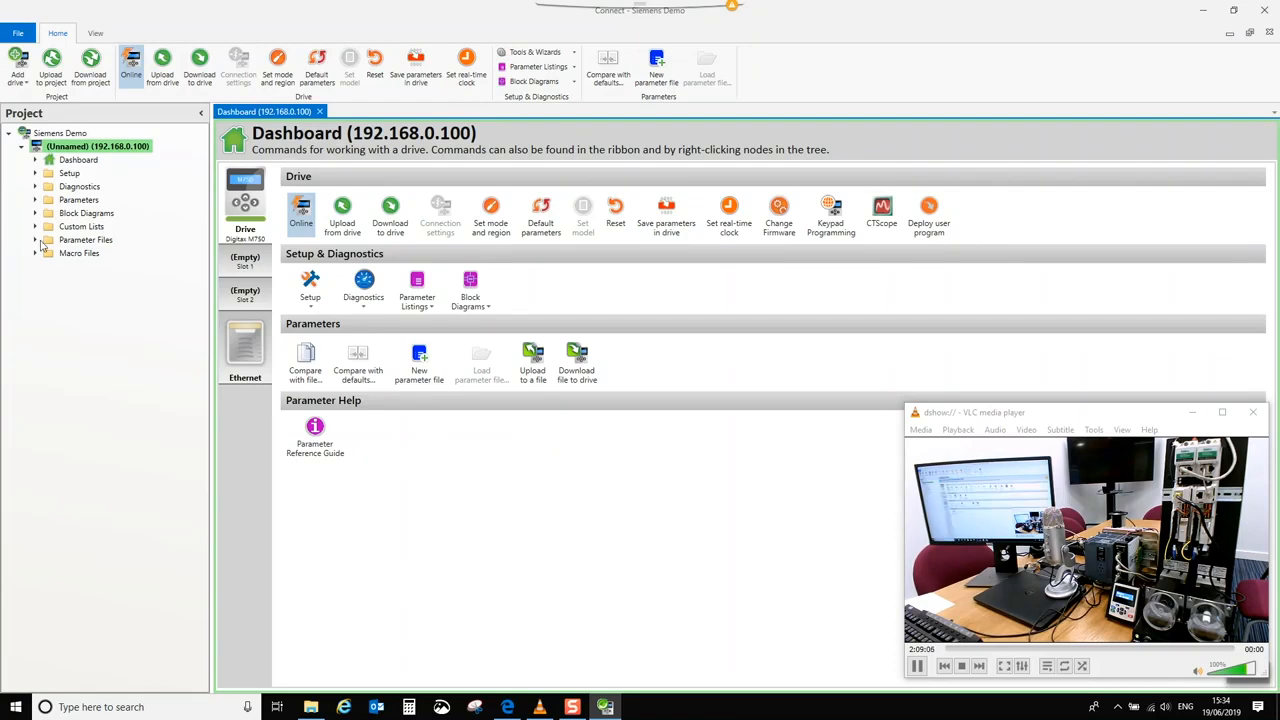
Open the Menu 17 : Ethernet Setup parameters and activate Reset (17.007) to reset the Ethernet module
{"action": "left_click", "coordinate": [36, 200]}
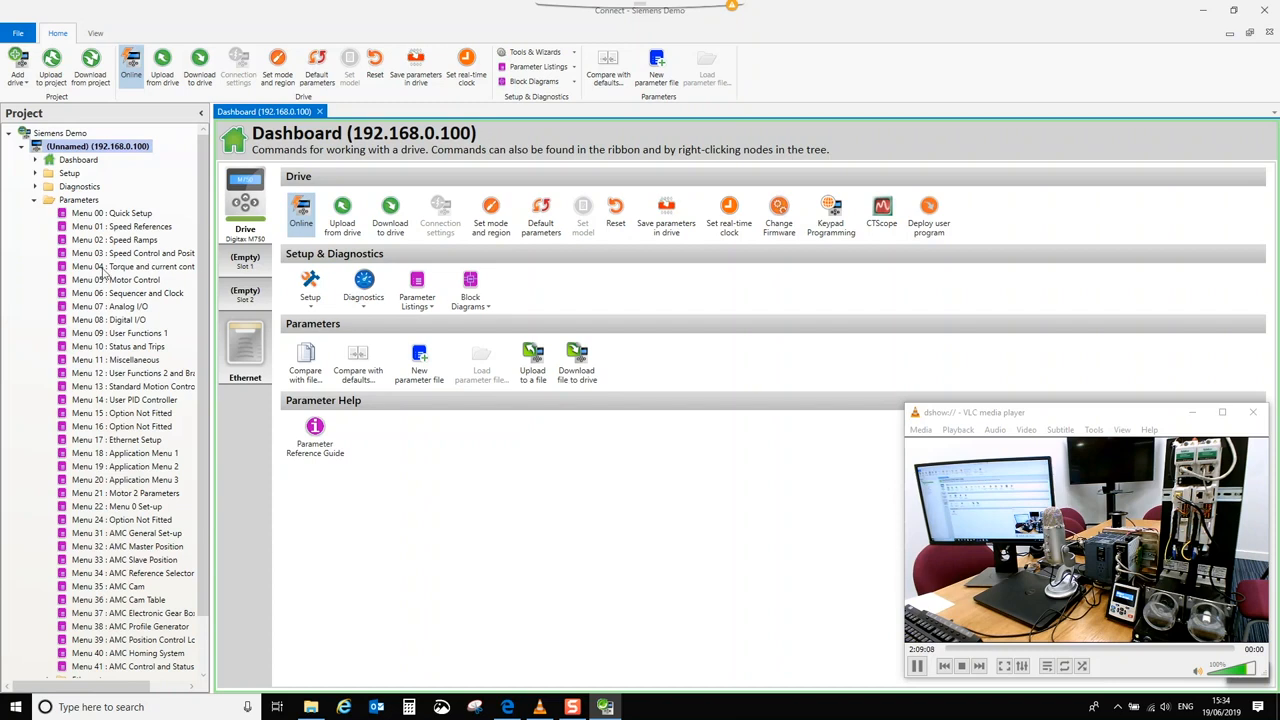
{"action": "scroll", "coordinate": [205, 278], "scroll_direction": "down", "scroll_amount": 2}
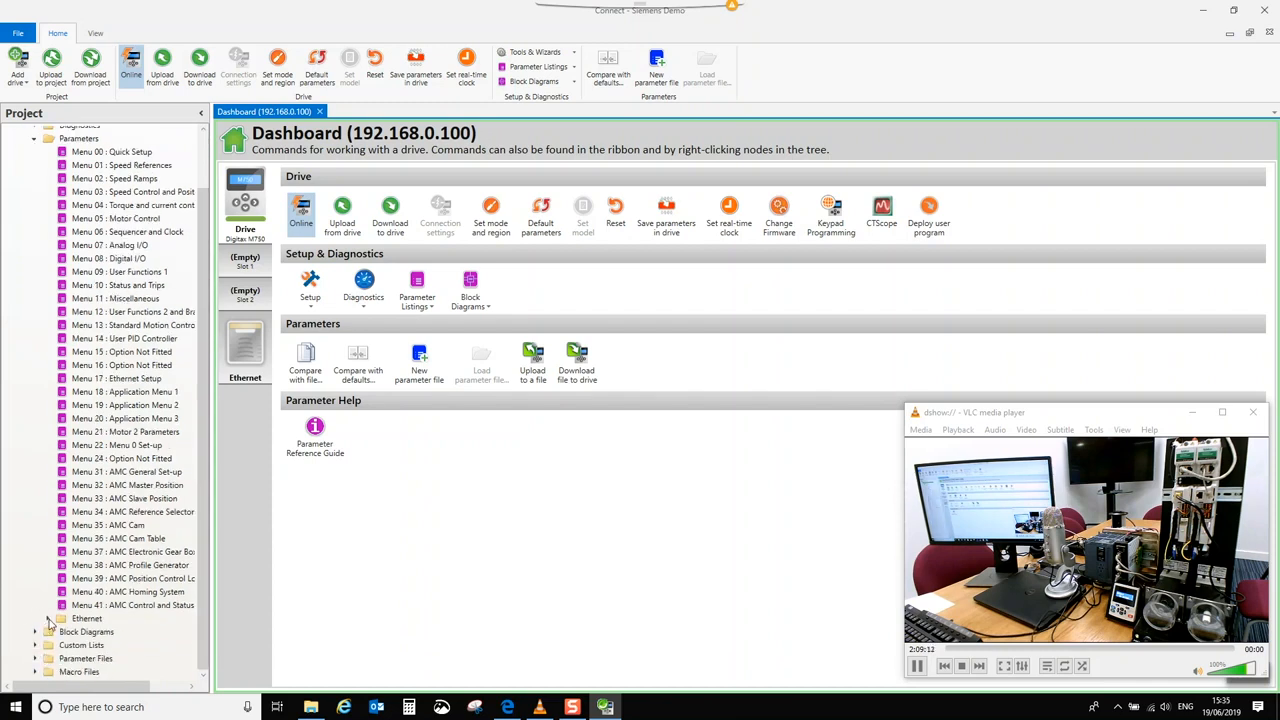
{"action": "double_click", "coordinate": [125, 380]}
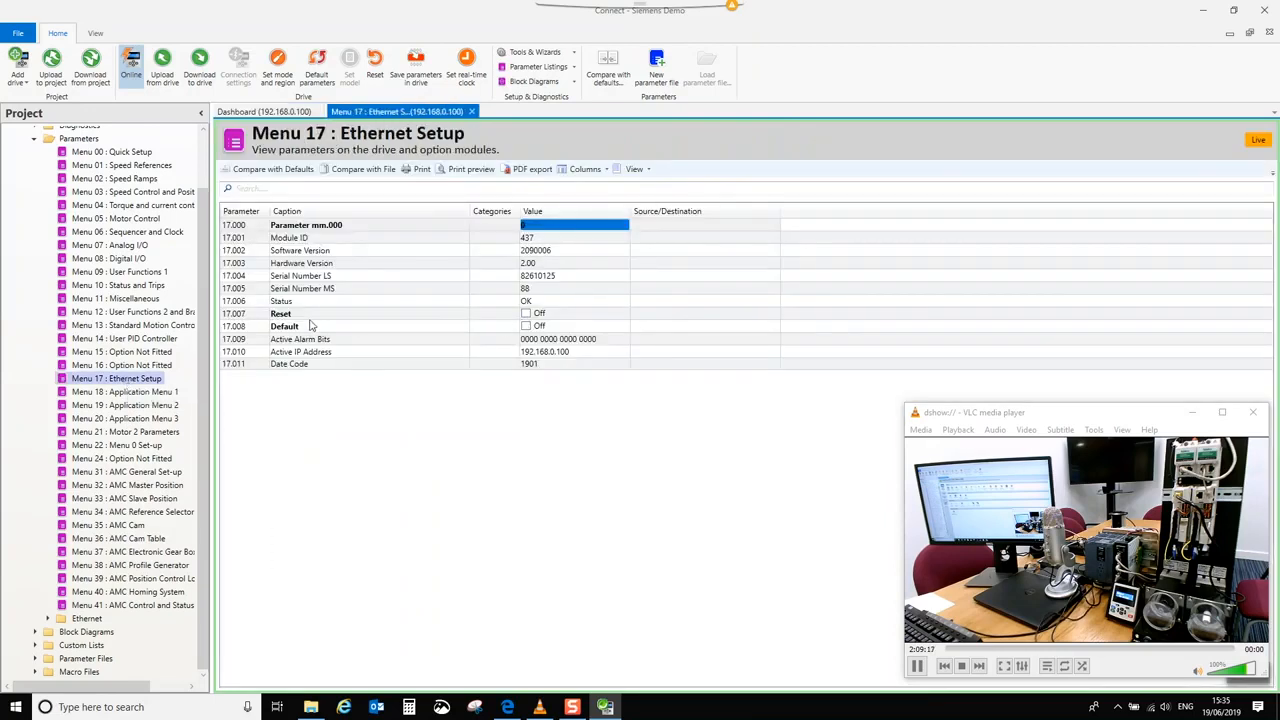
{"action": "left_click", "coordinate": [525, 314]}
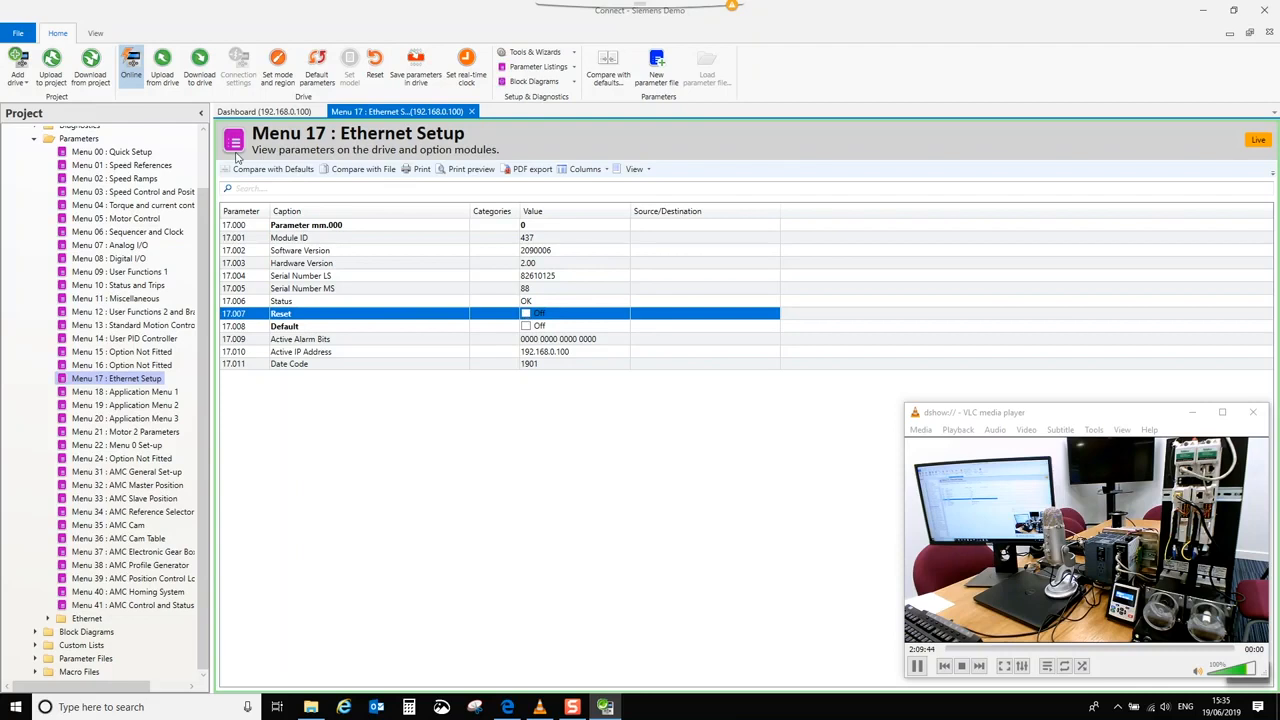
Take the drive offline and close Connect
{"action": "left_click", "coordinate": [163, 63]}
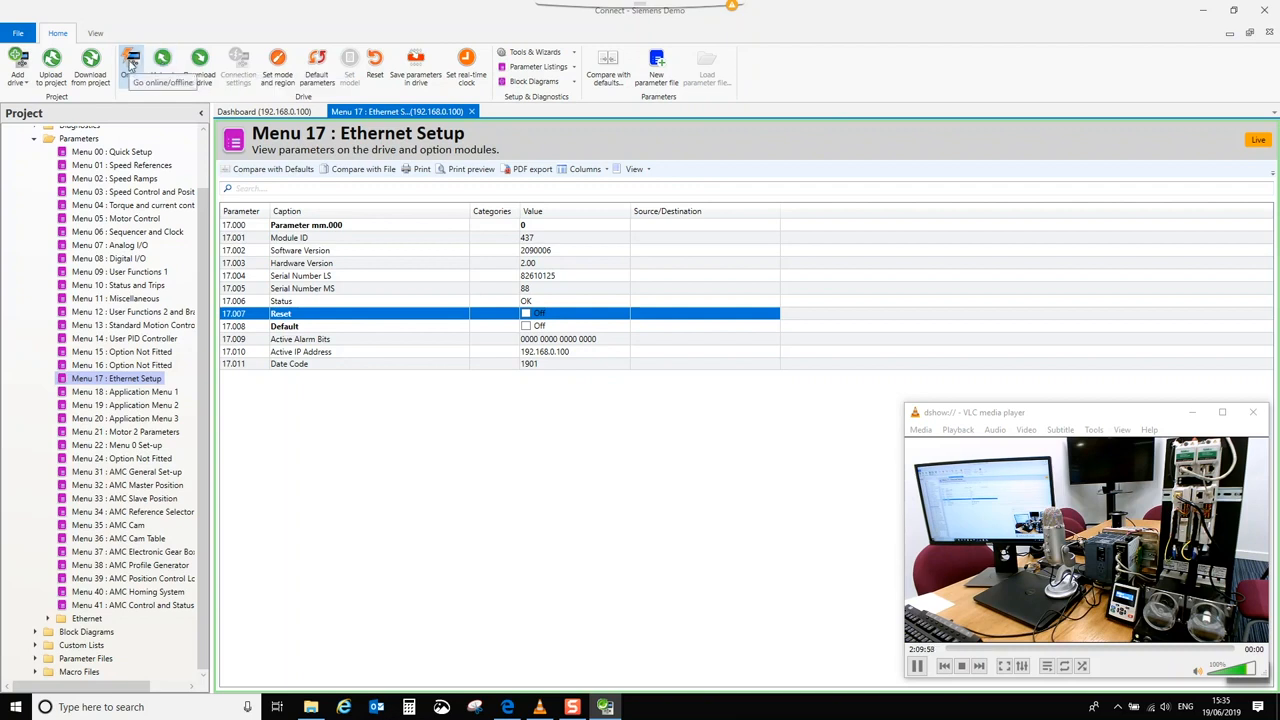
{"action": "left_click", "coordinate": [130, 63]}
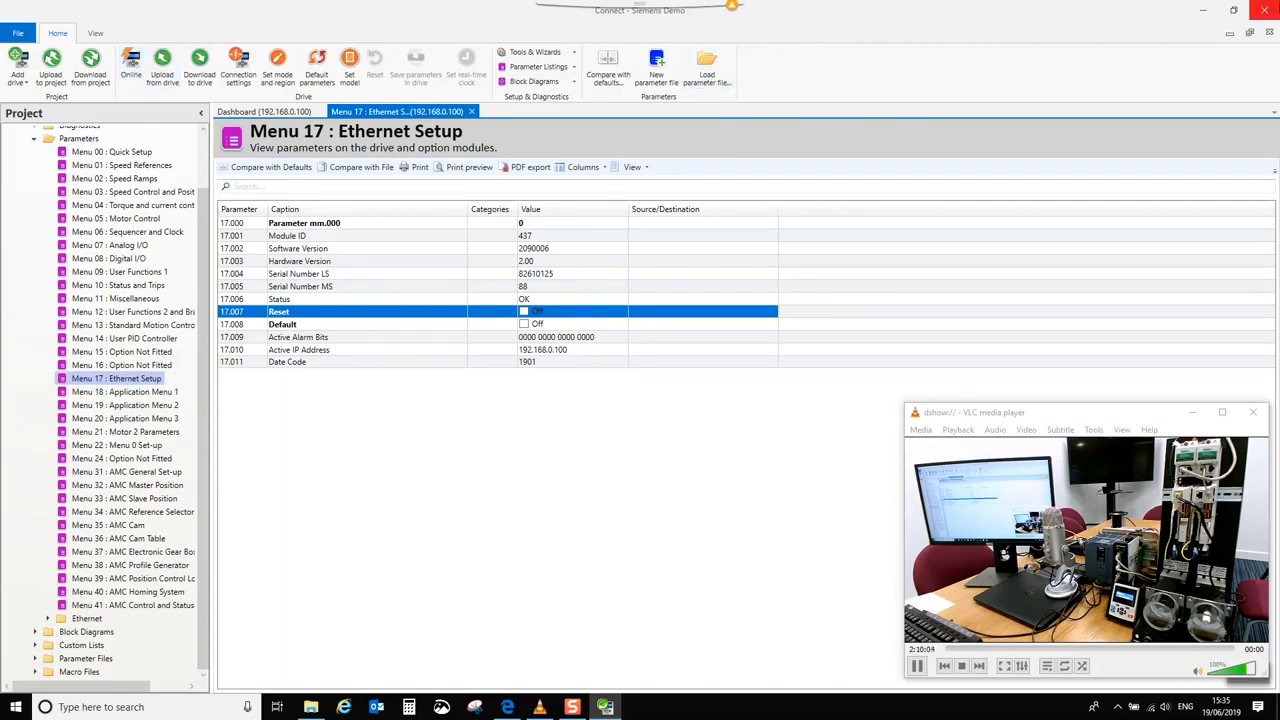
{"action": "left_click", "coordinate": [1265, 11]}
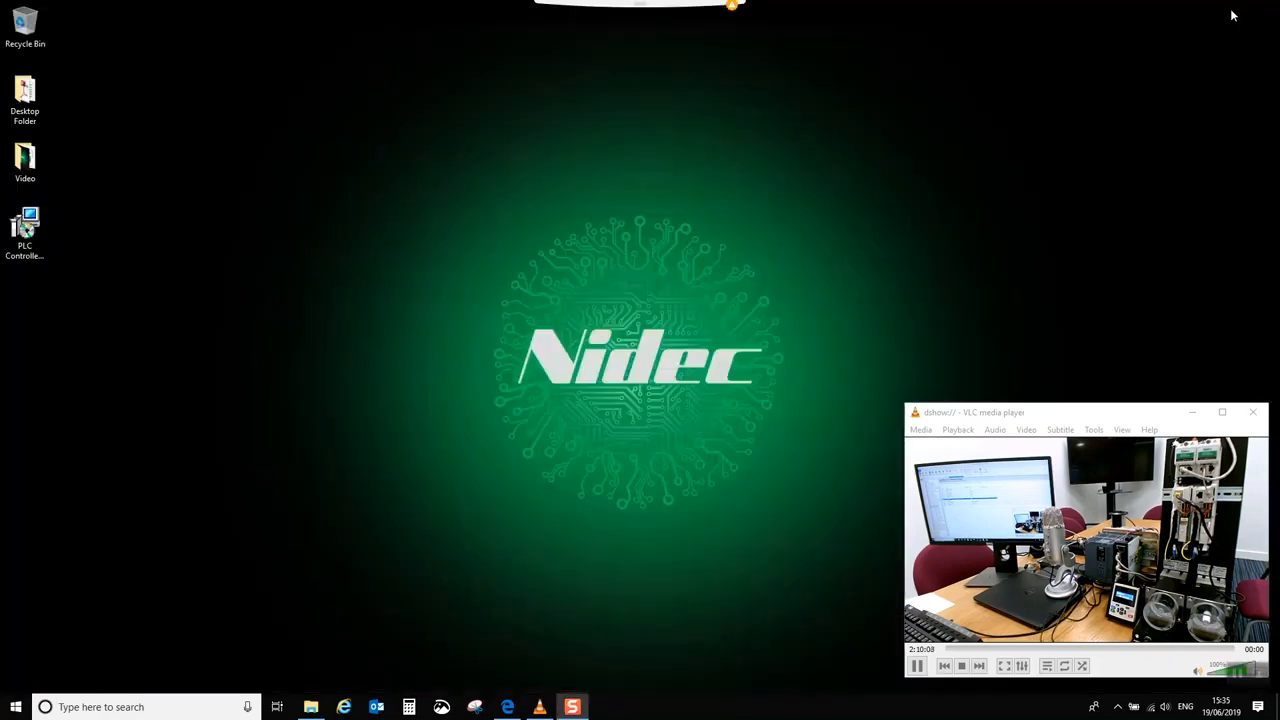
Launch TIA Portal V14 and create a new project named Siemens TIA Demo
{"action": "left_click", "coordinate": [14, 708]}
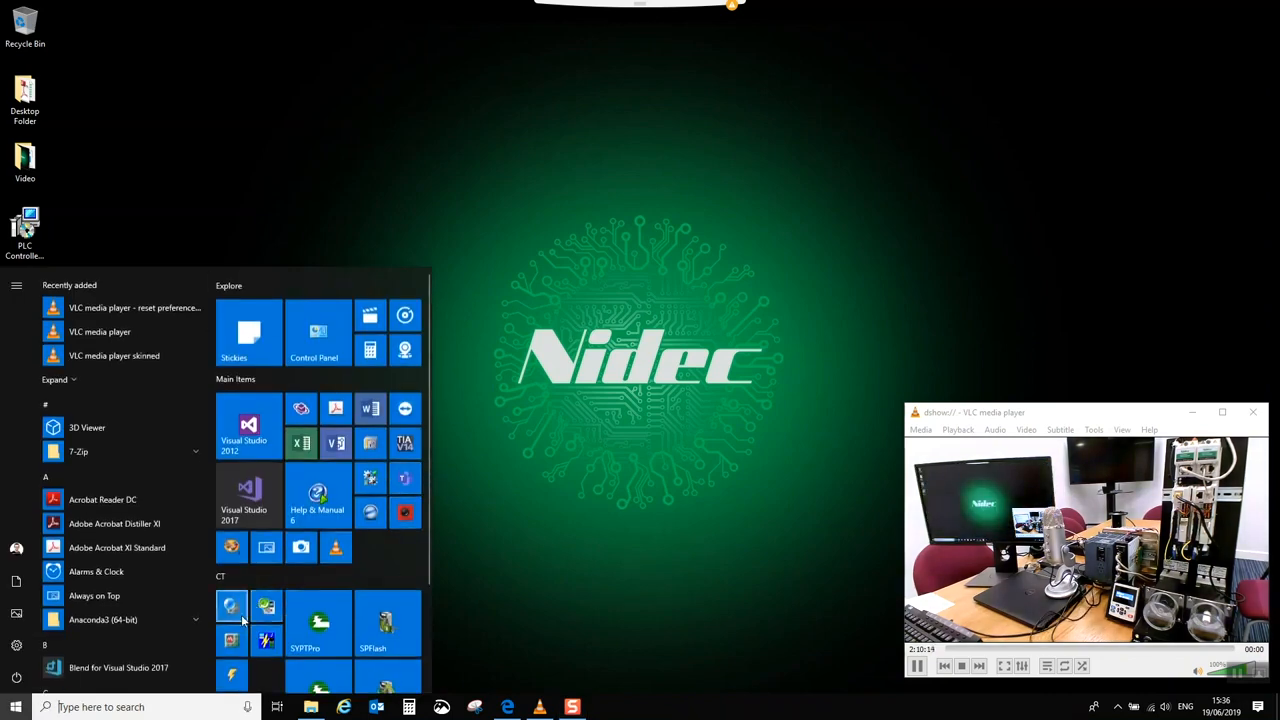
{"action": "left_click", "coordinate": [405, 446]}
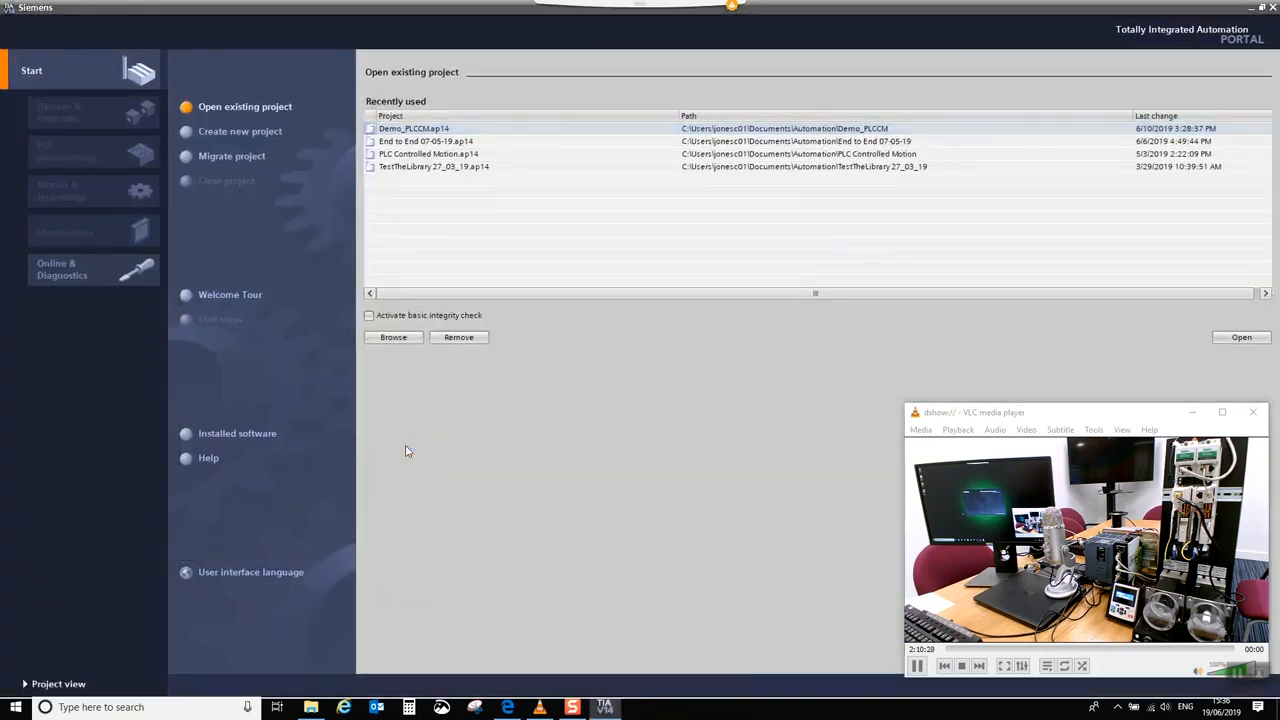
{"action": "left_click", "coordinate": [235, 133]}
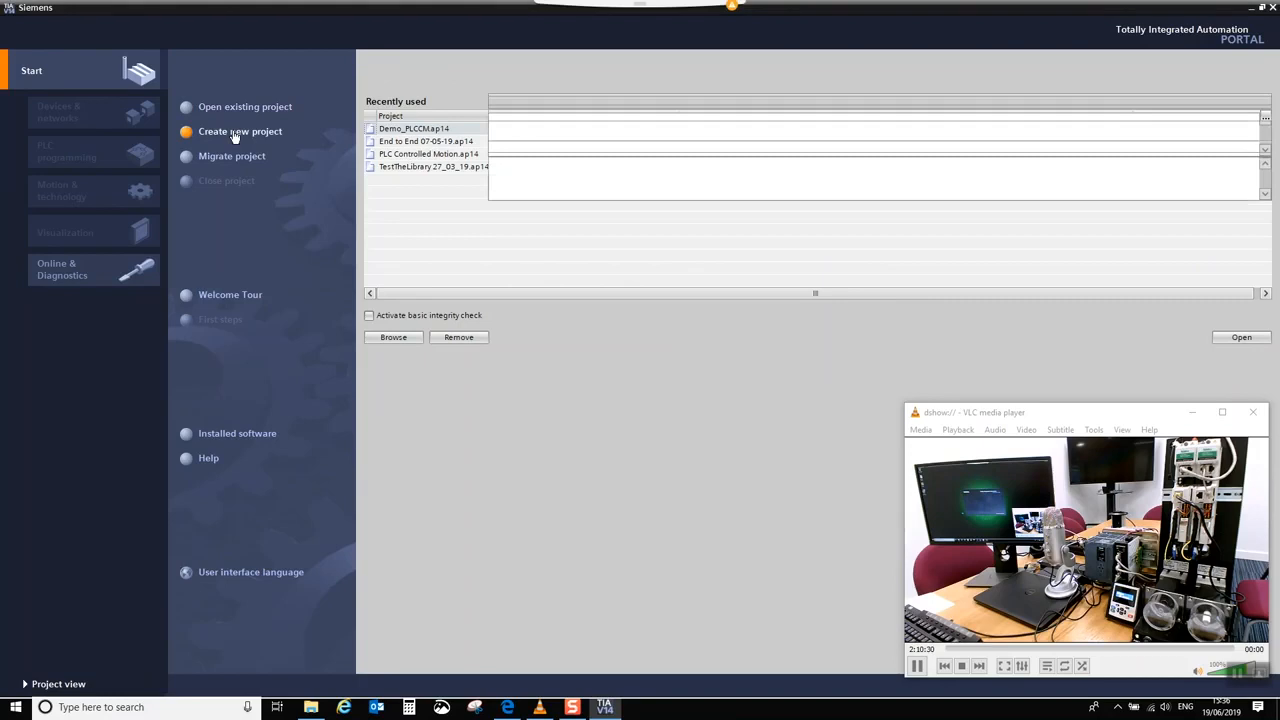
{"action": "type", "text": "Siemens"}
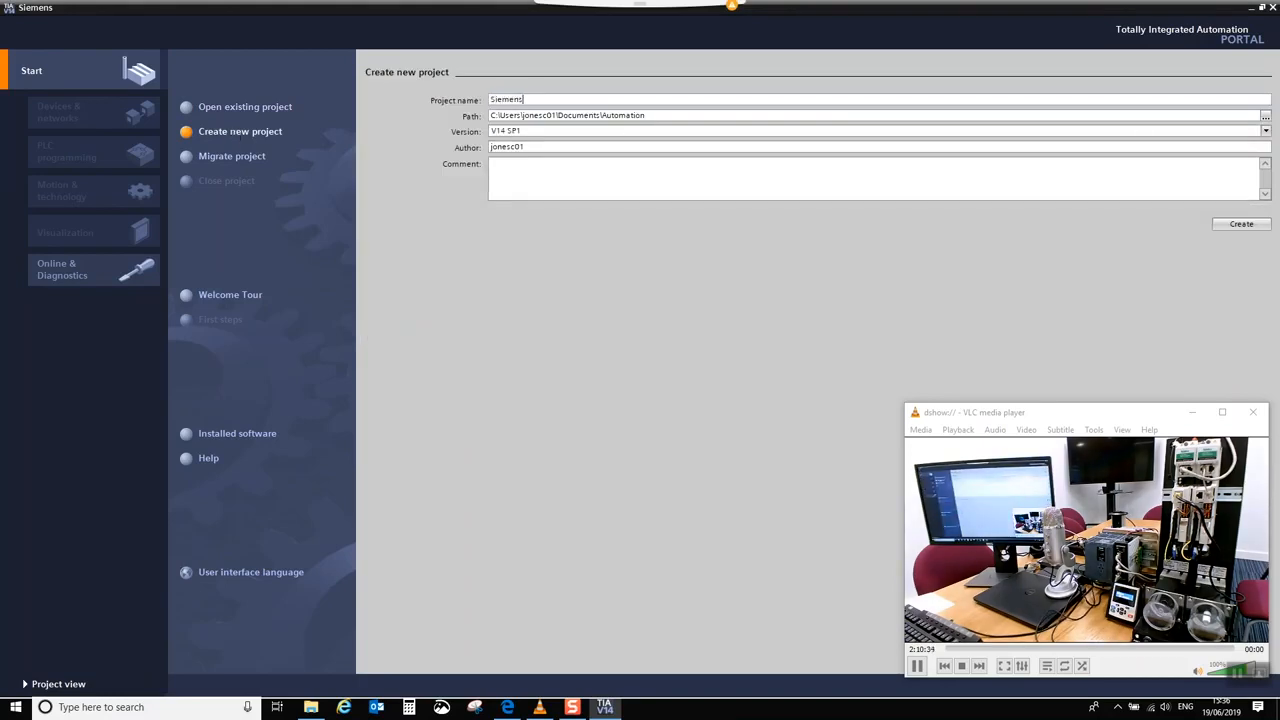
{"action": "type", "text": " TIA Demo"}
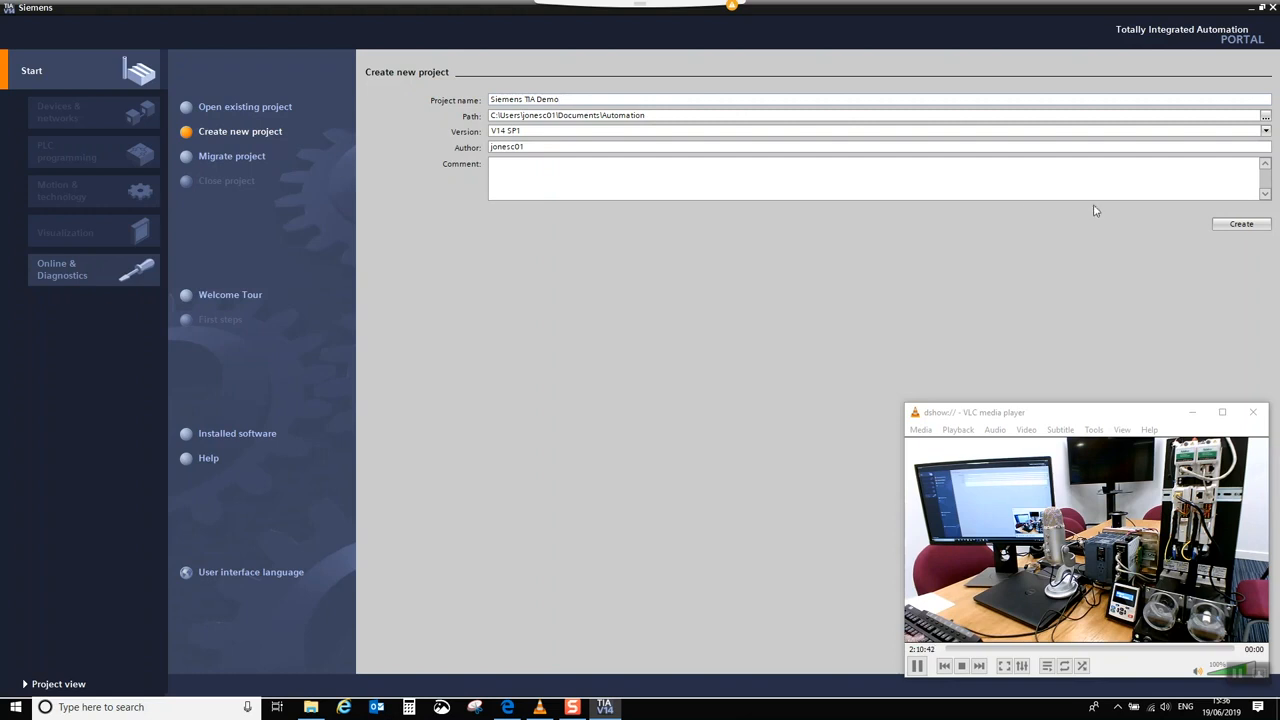
{"action": "left_click", "coordinate": [1241, 224]}
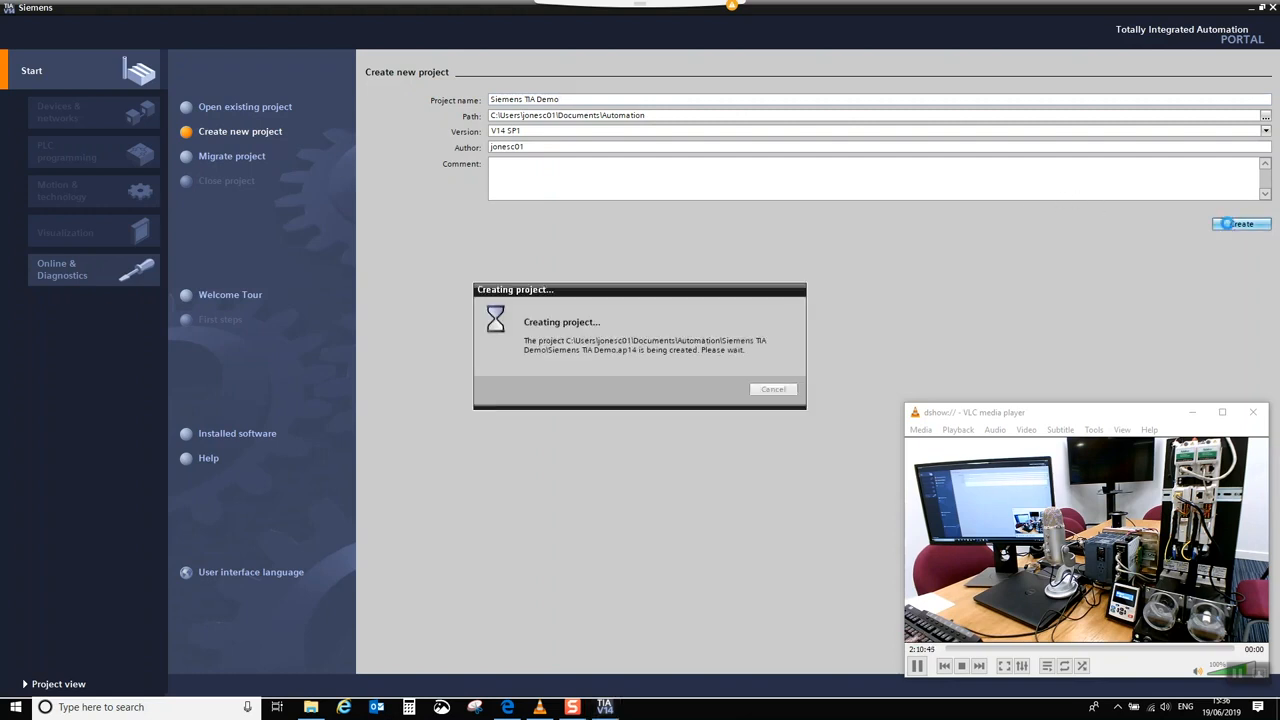
Minimise the VLC camera view and show the libraries in the project view
{"action": "left_click", "coordinate": [1193, 412]}
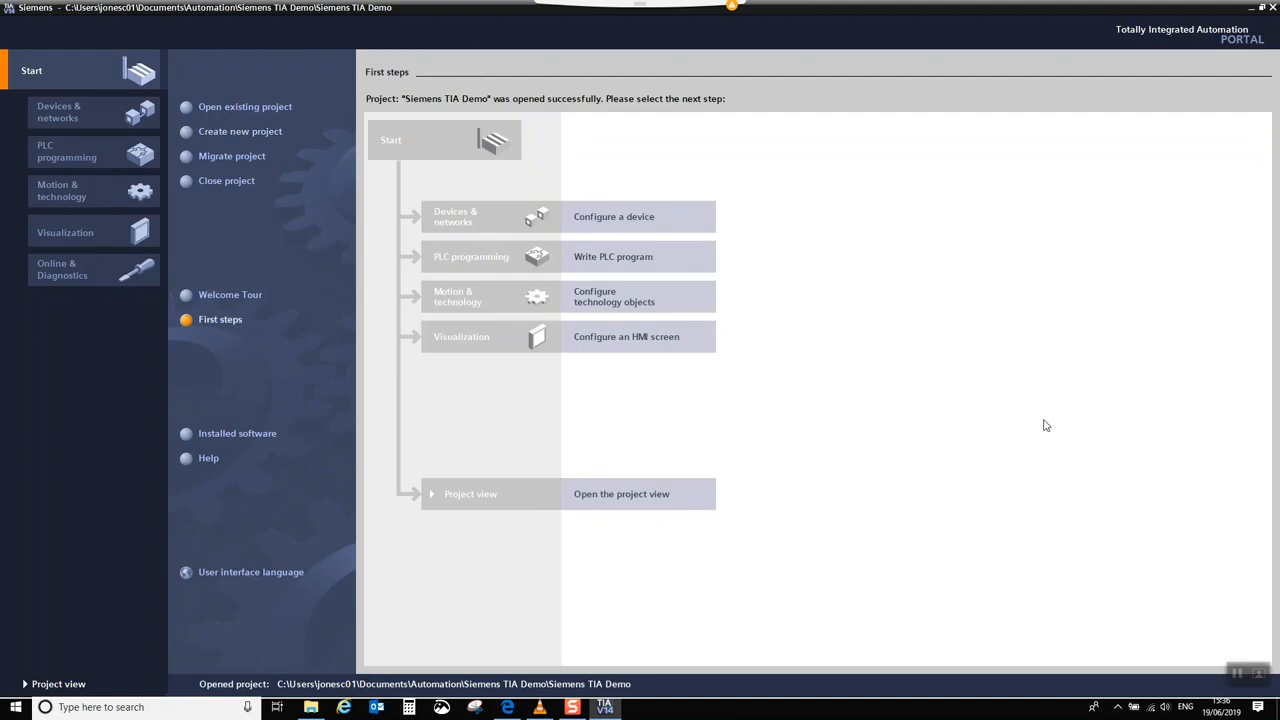
{"action": "left_click", "coordinate": [624, 496]}
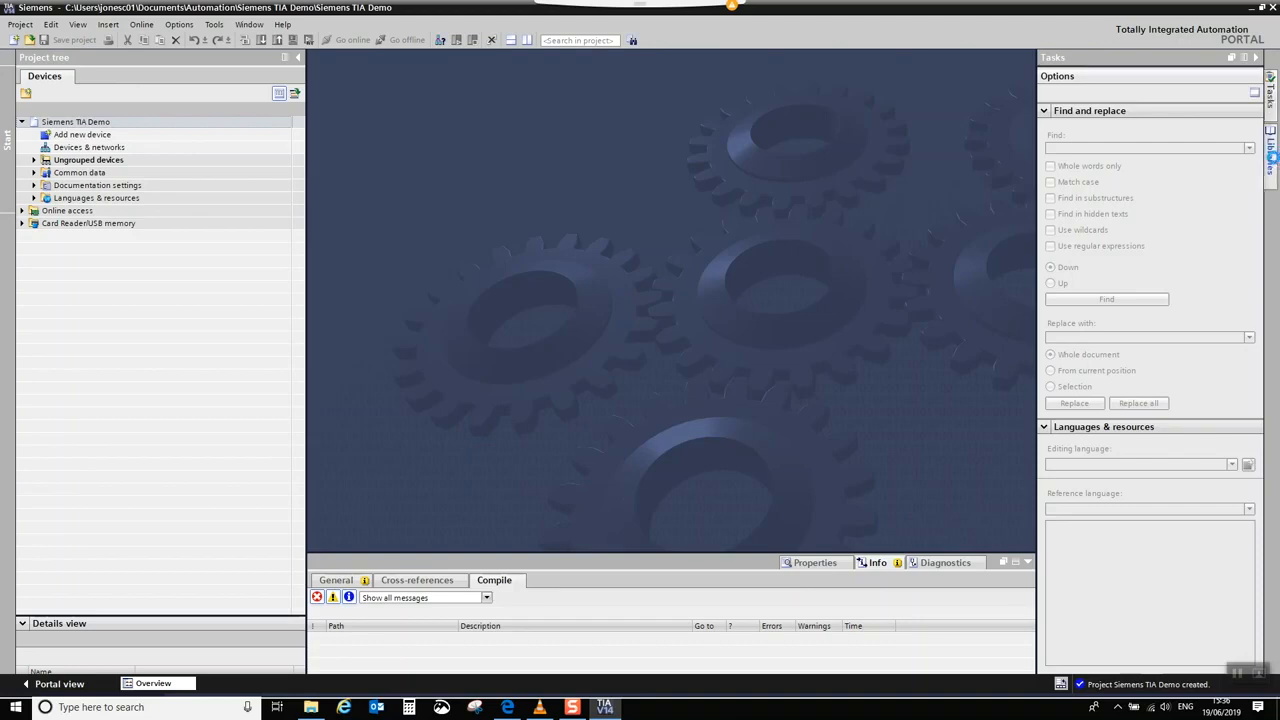
{"action": "left_click", "coordinate": [1271, 155]}
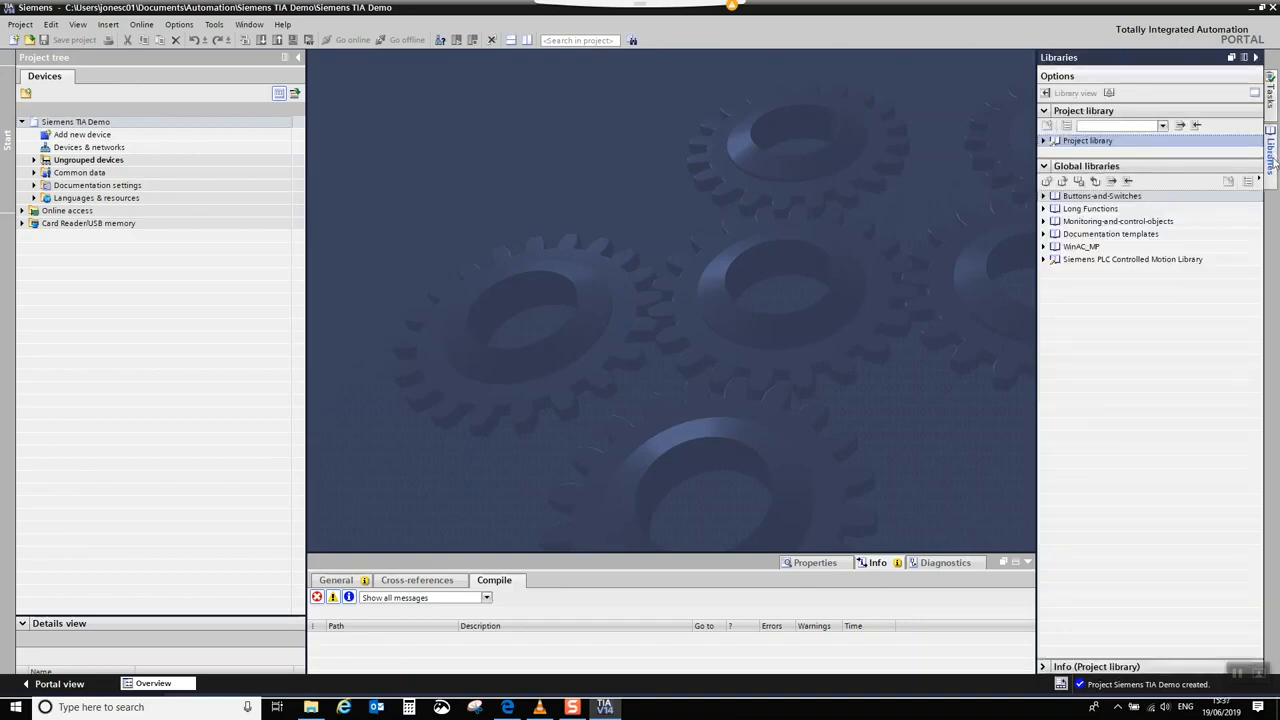
Delete the existing Siemens PLC Controlled Motion Library from the global libraries
{"action": "double_click", "coordinate": [1113, 258]}
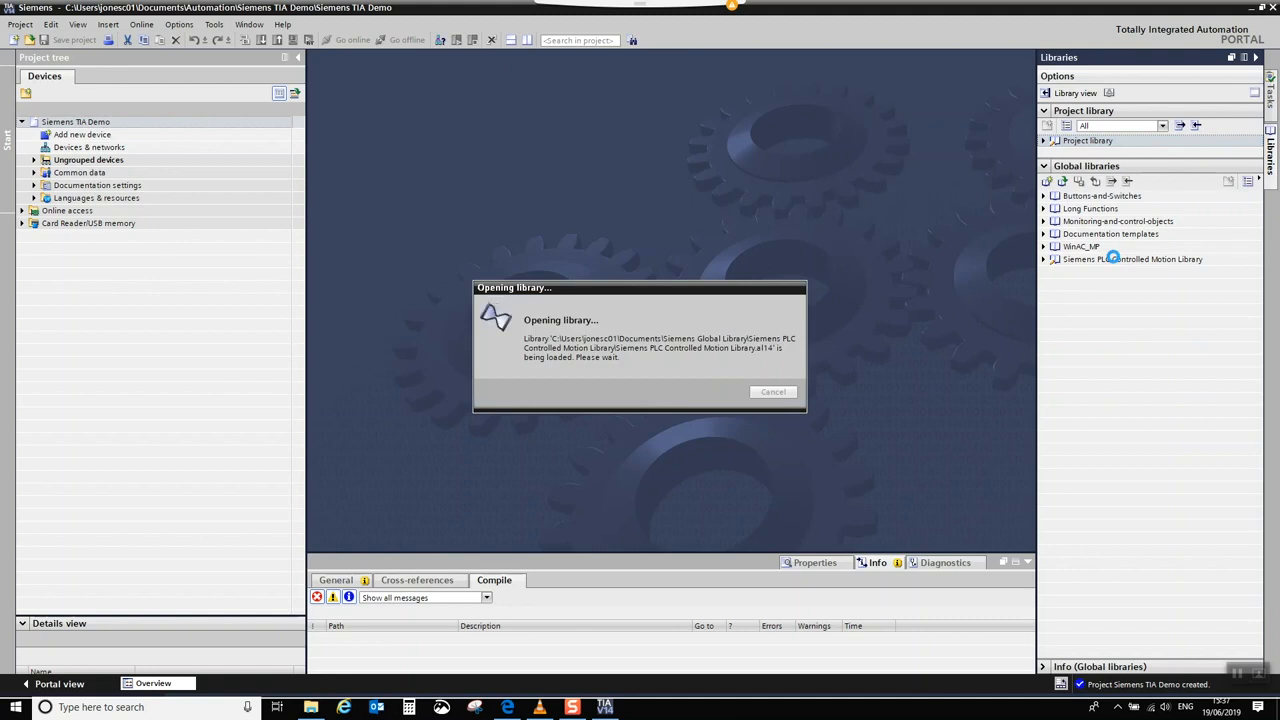
{"action": "right_click", "coordinate": [1115, 260]}
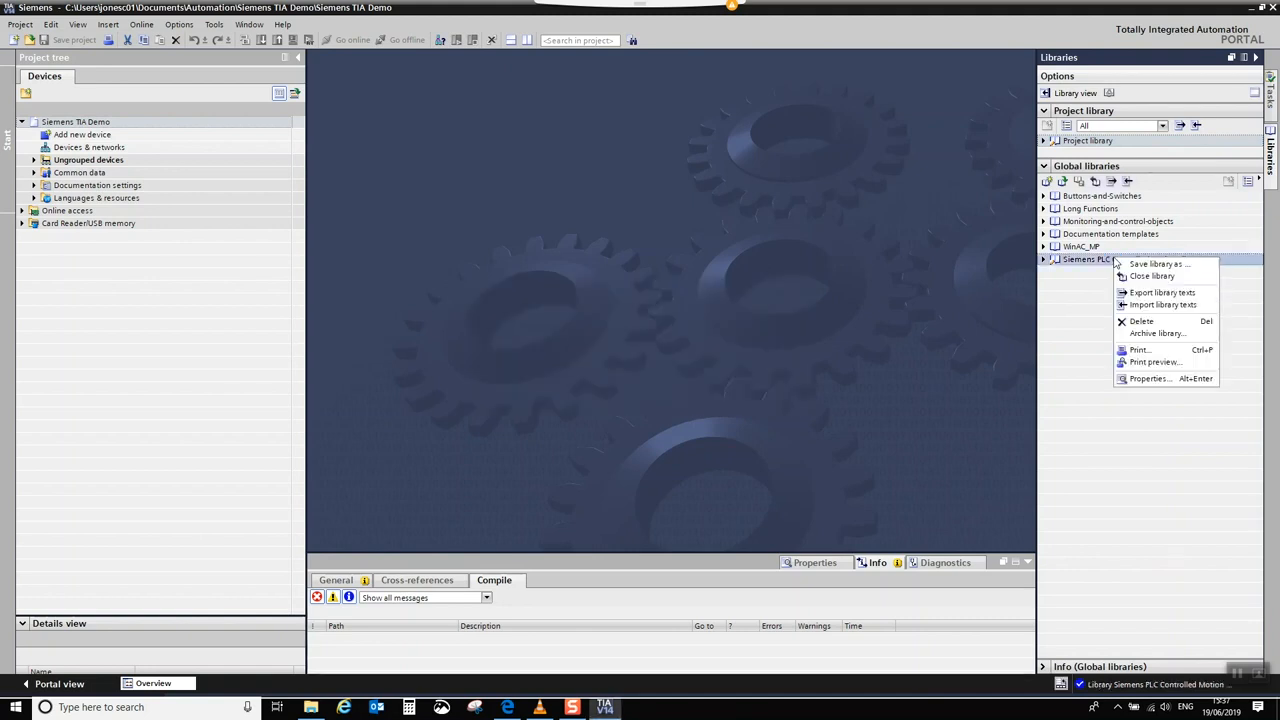
{"action": "left_click", "coordinate": [1138, 322]}
{"action": "left_click", "coordinate": [714, 377]}
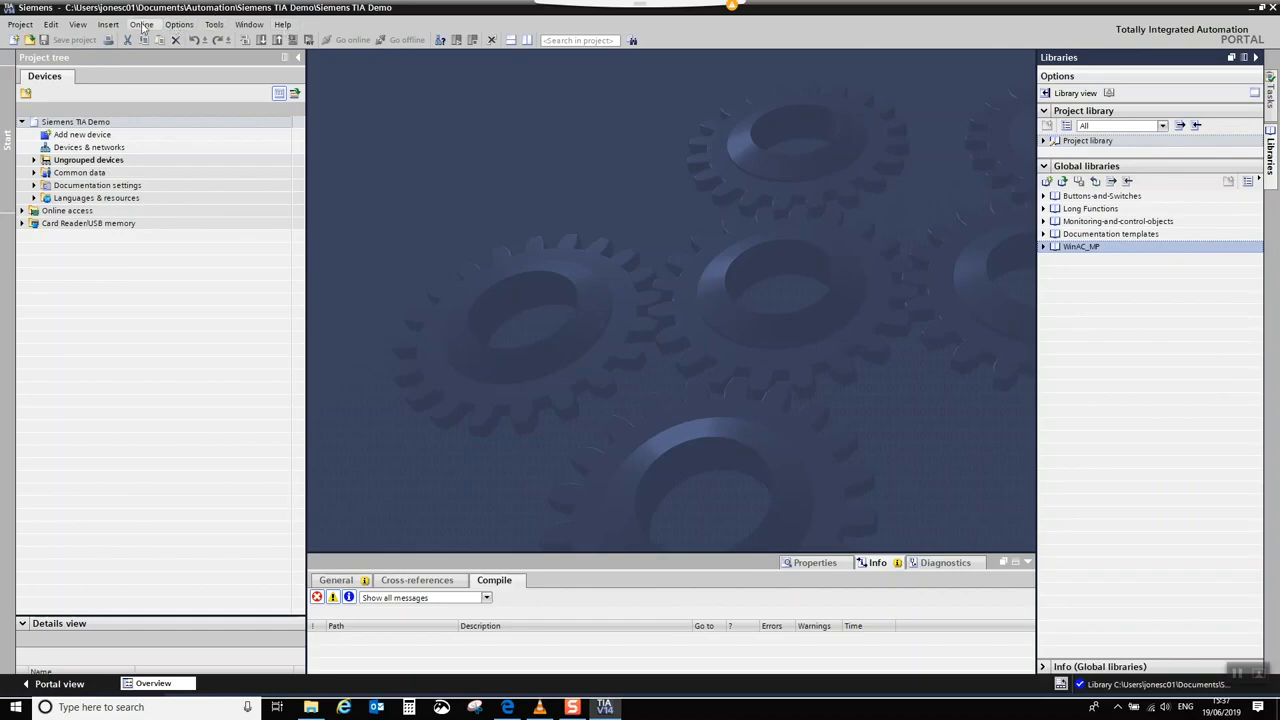
Start retrieving an archived global library with the read-only option turned off
{"action": "left_click", "coordinate": [180, 27]}
{"action": "mouse_move", "coordinate": [225, 120]}
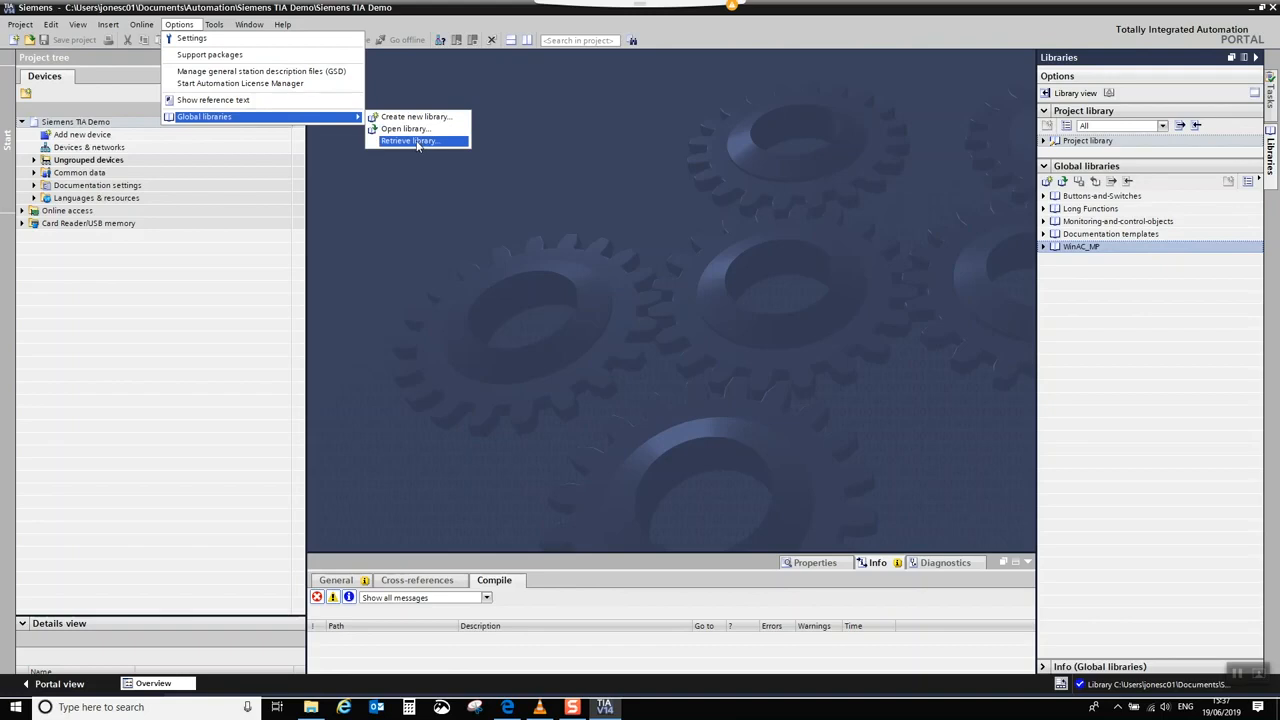
{"action": "left_click", "coordinate": [416, 141]}
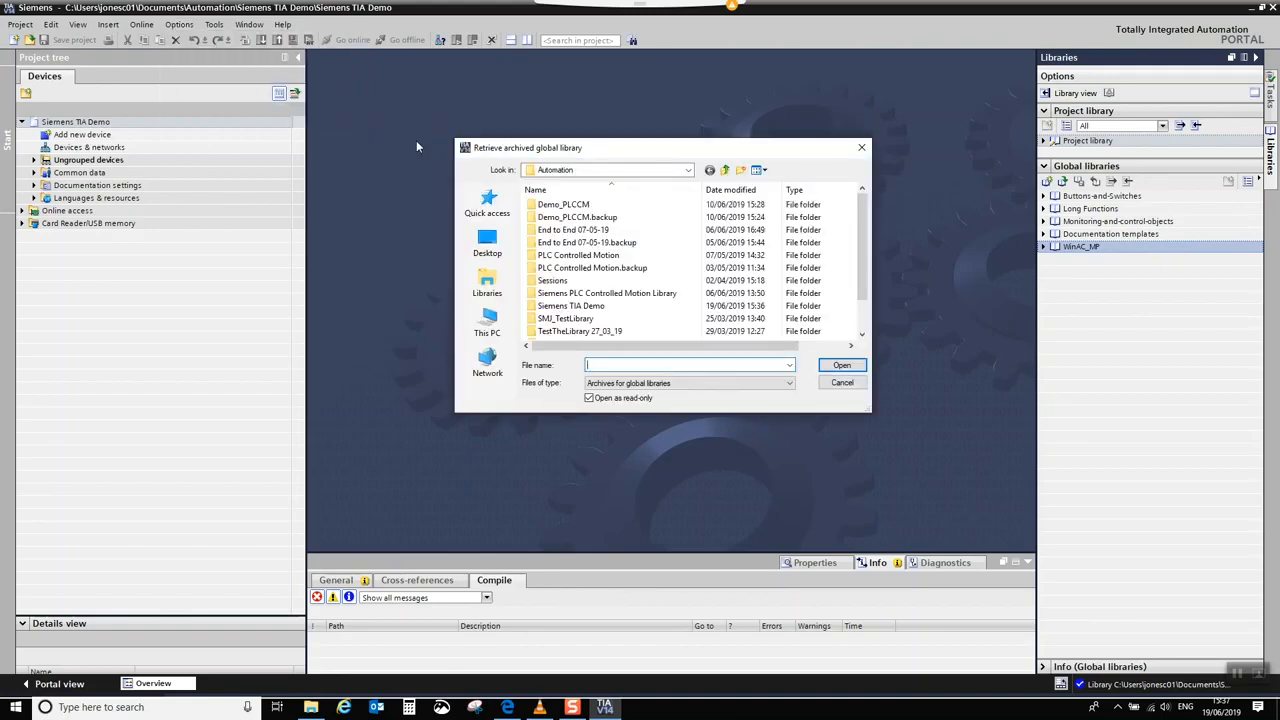
{"action": "left_click", "coordinate": [589, 399]}
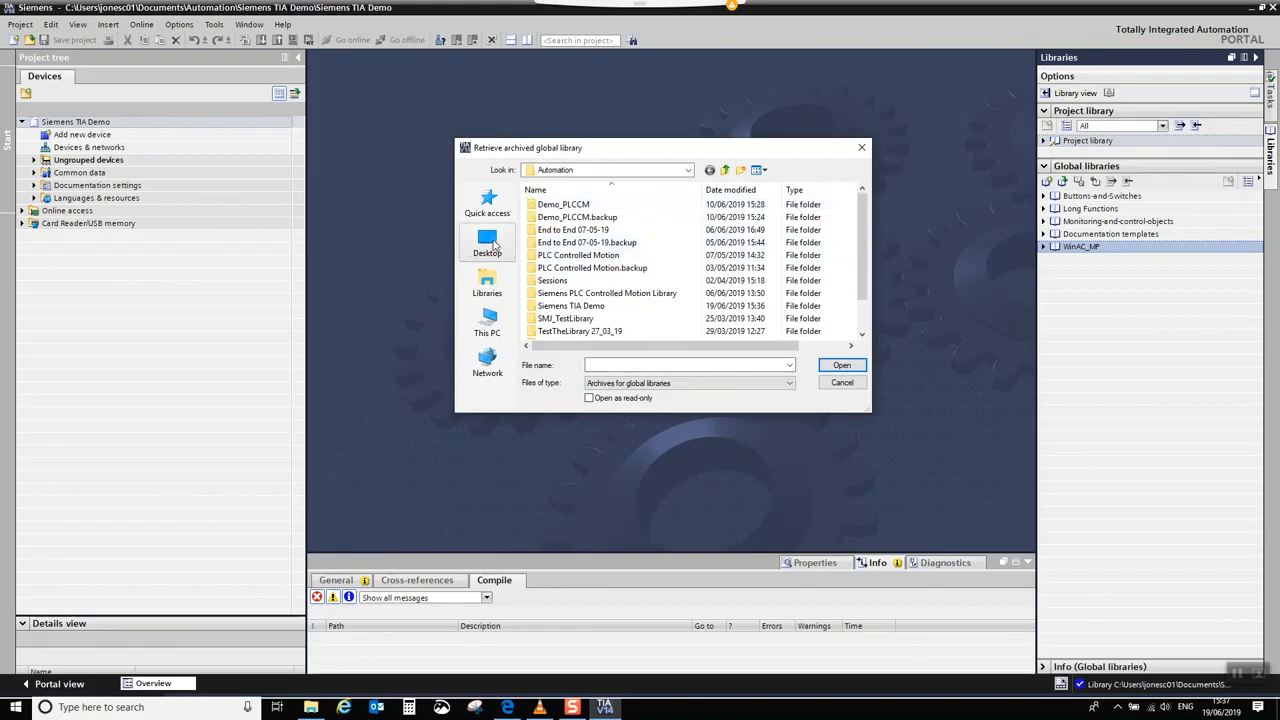
Browse on Local Disk (C:) to the Extensions folder under ProgramData, Control Techniques, Connect
{"action": "left_click", "coordinate": [487, 284]}
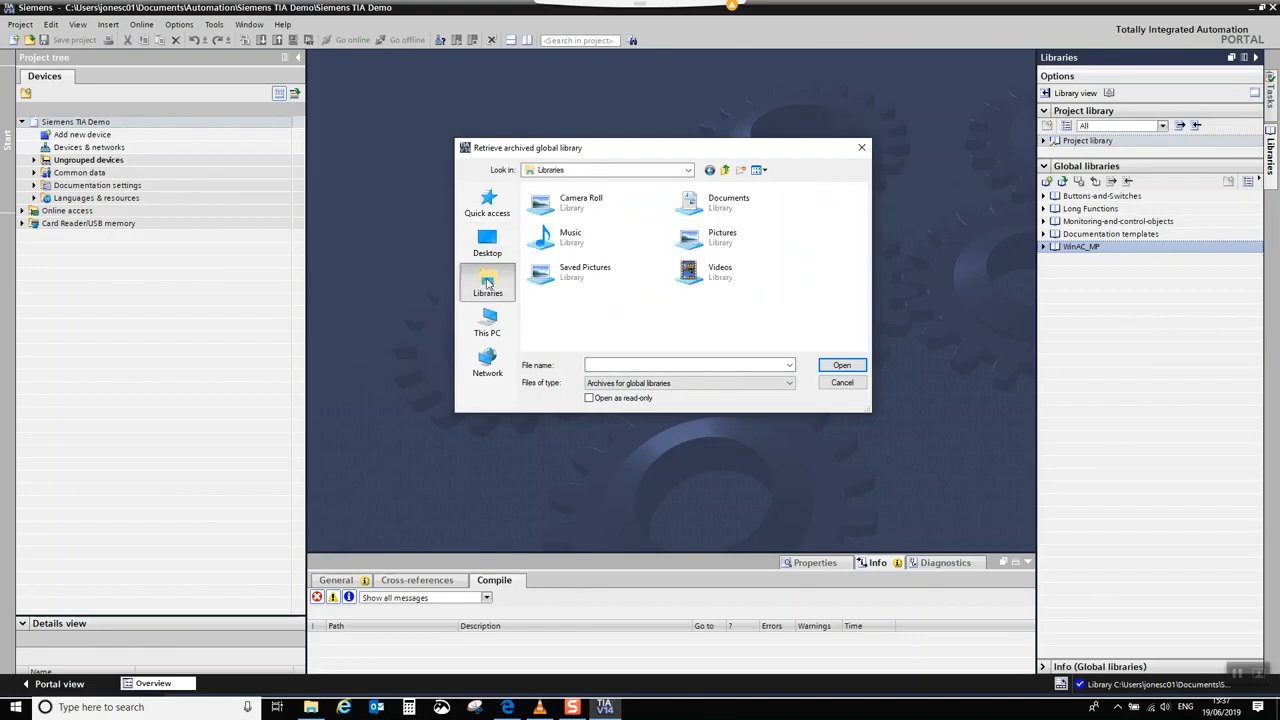
{"action": "left_click", "coordinate": [488, 320]}
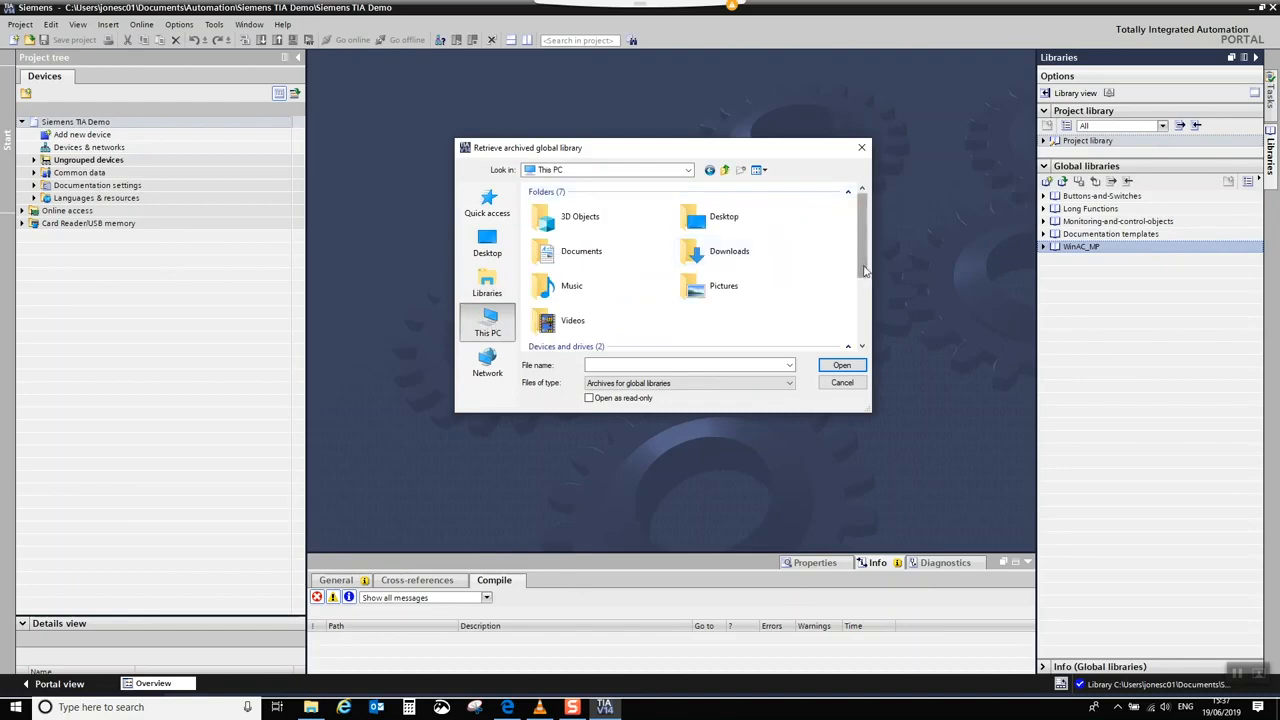
{"action": "scroll", "coordinate": [865, 270], "scroll_direction": "down", "scroll_amount": 2}
{"action": "double_click", "coordinate": [588, 245]}
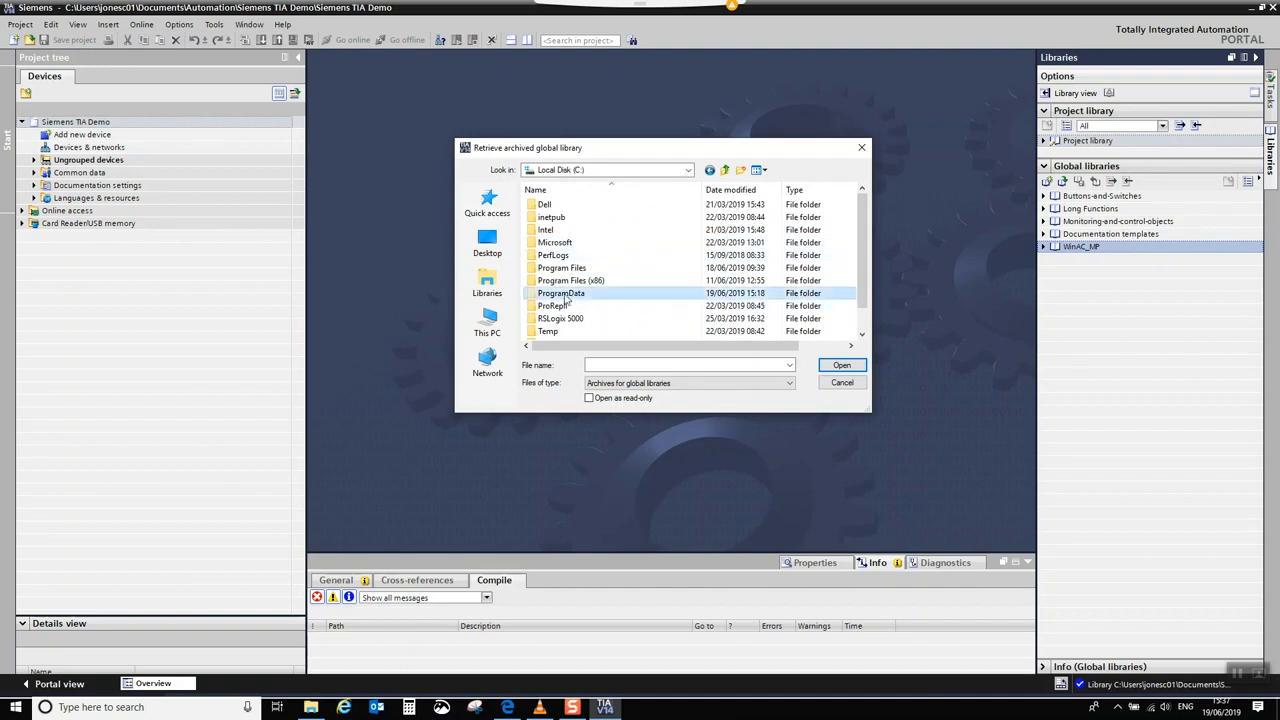
{"action": "double_click", "coordinate": [566, 295]}
{"action": "double_click", "coordinate": [560, 306]}
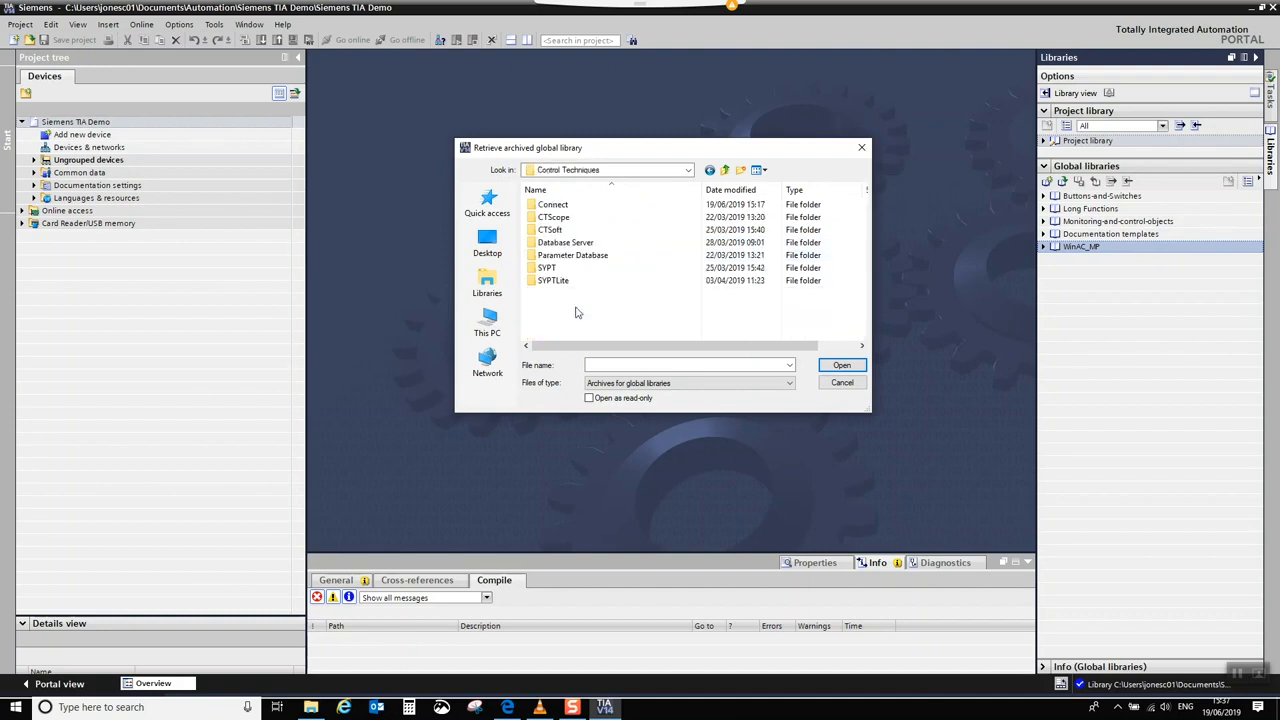
{"action": "double_click", "coordinate": [553, 205]}
{"action": "double_click", "coordinate": [553, 205]}
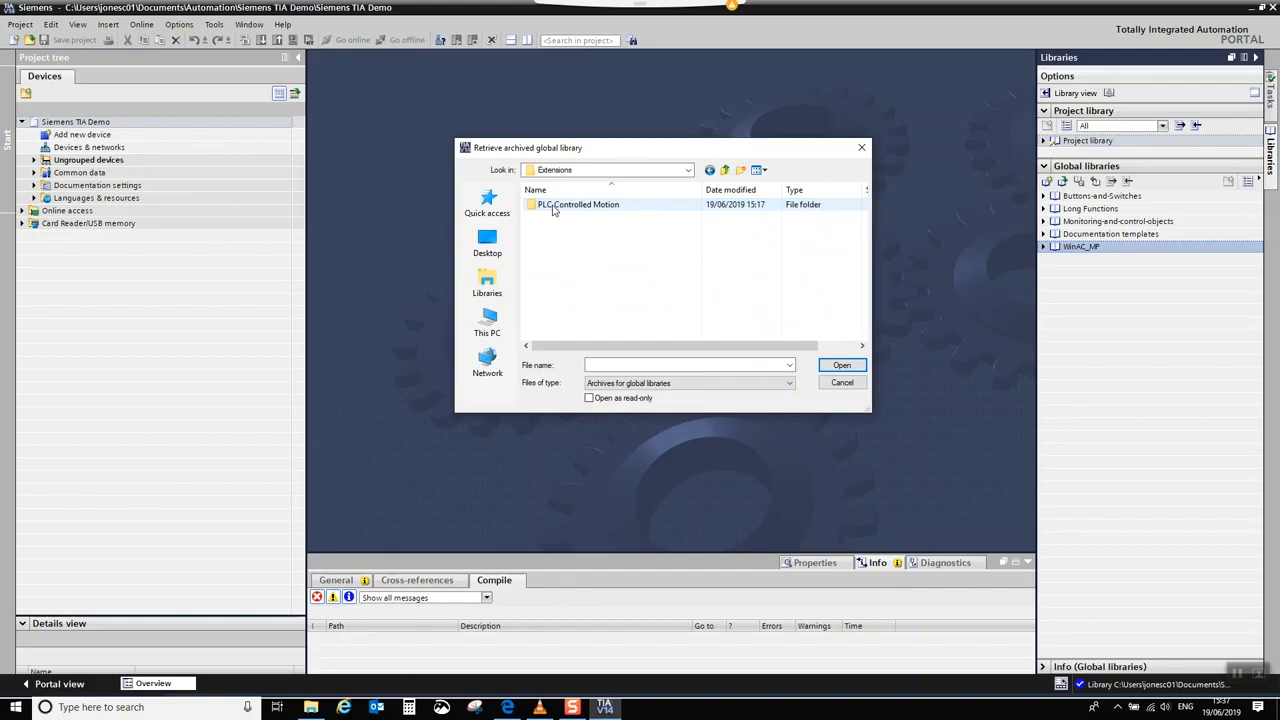
Open Siemens PLC Controlled Motion Library -7-6-19.zal14 from PLC Controlled Motion, Documentation and PLC code, Siemens, Global Library Archive
{"action": "double_click", "coordinate": [557, 206]}
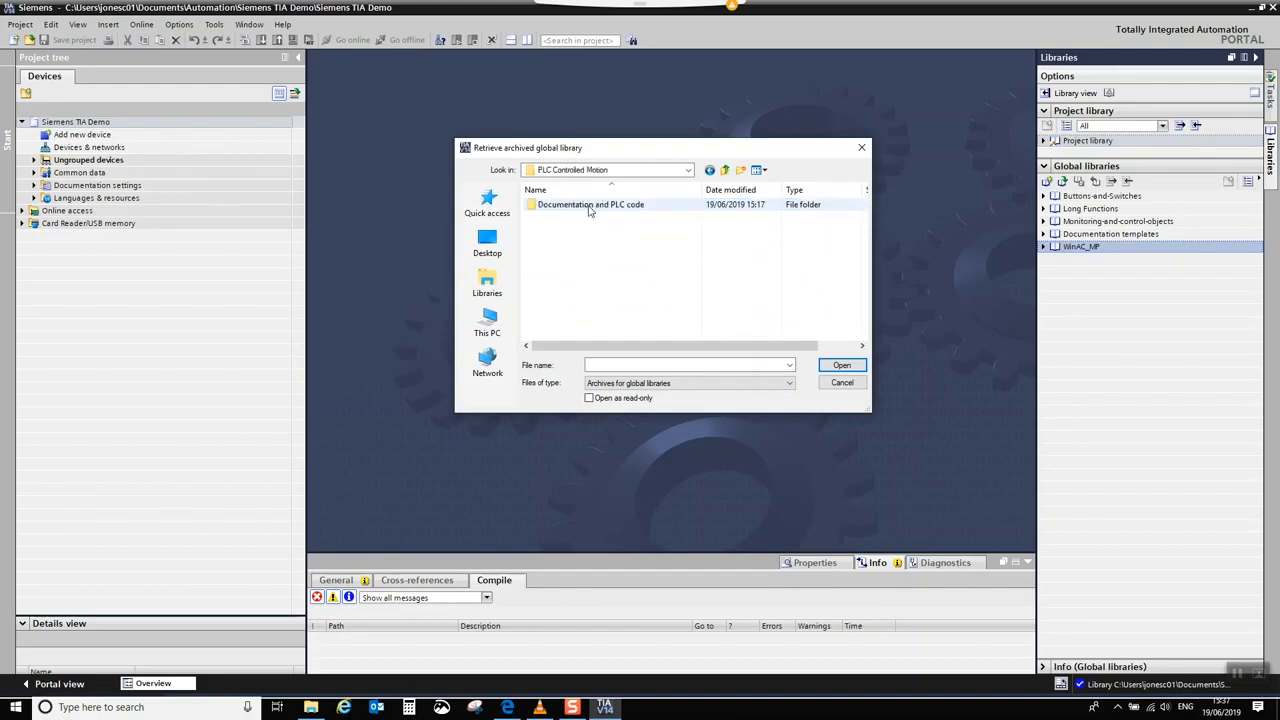
{"action": "double_click", "coordinate": [590, 206]}
{"action": "left_click", "coordinate": [558, 218]}
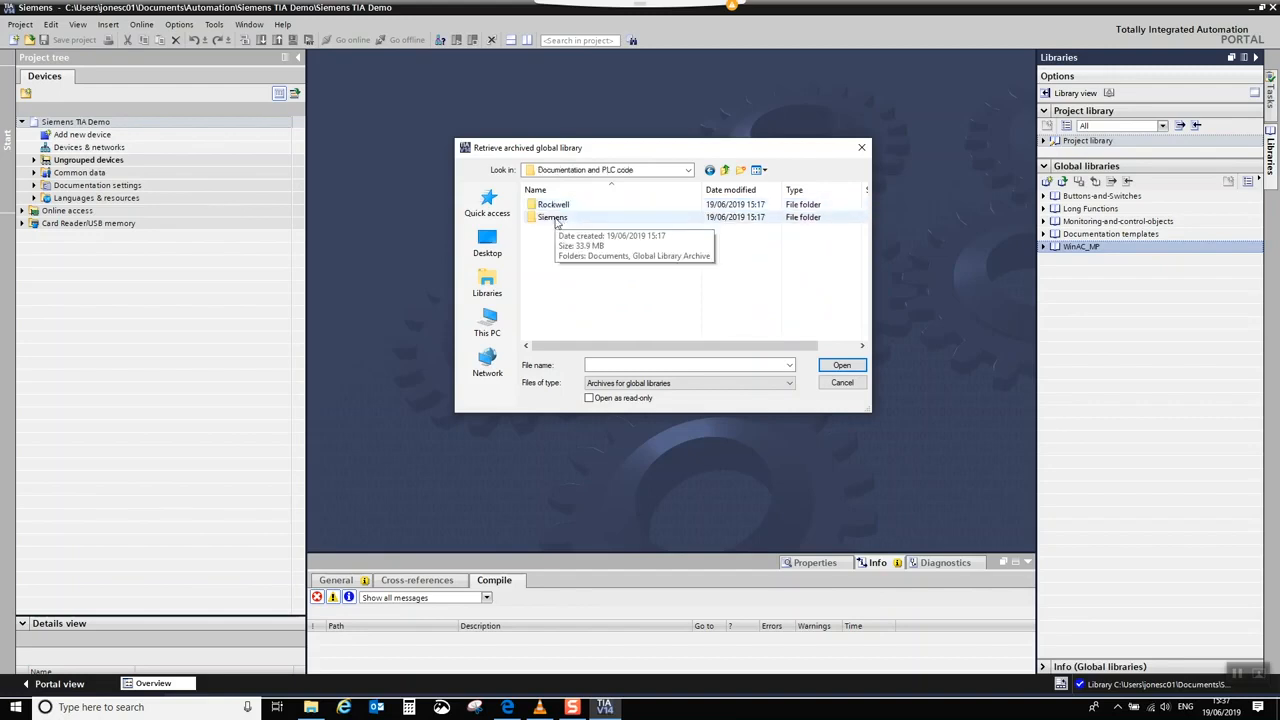
{"action": "double_click", "coordinate": [557, 219]}
{"action": "double_click", "coordinate": [564, 218]}
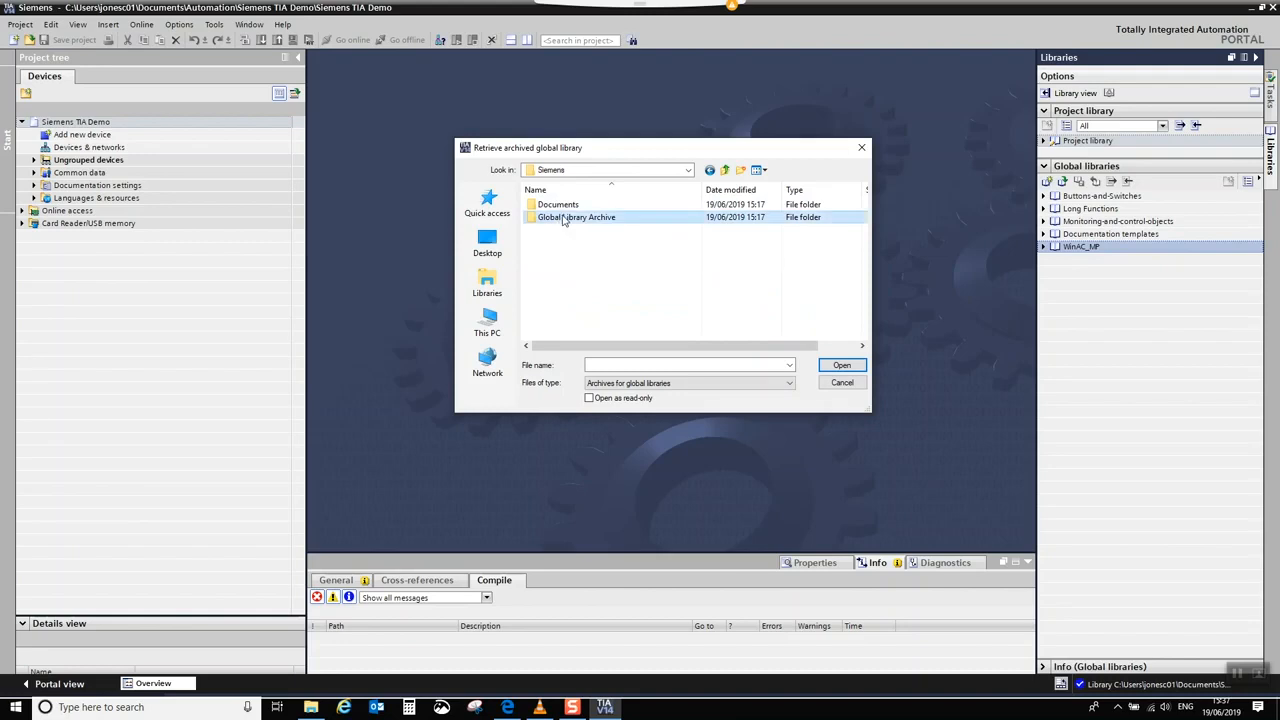
{"action": "left_click", "coordinate": [603, 208]}
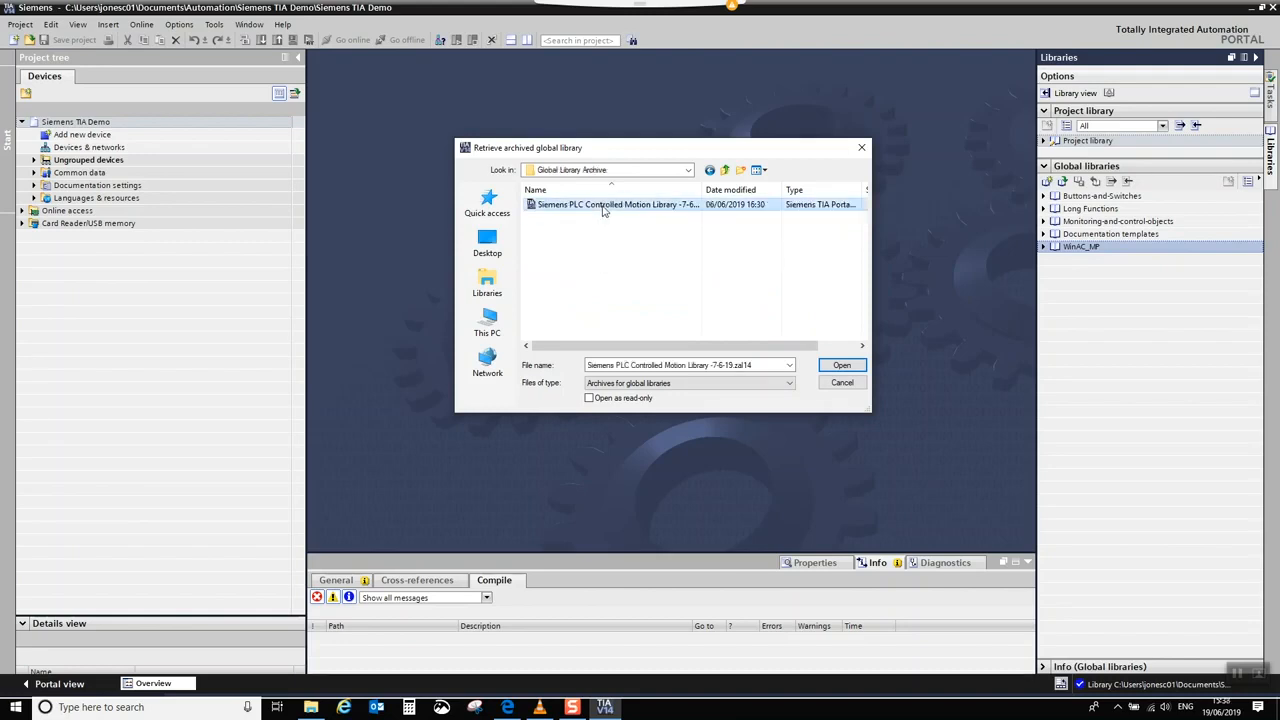
{"action": "left_click", "coordinate": [842, 366]}
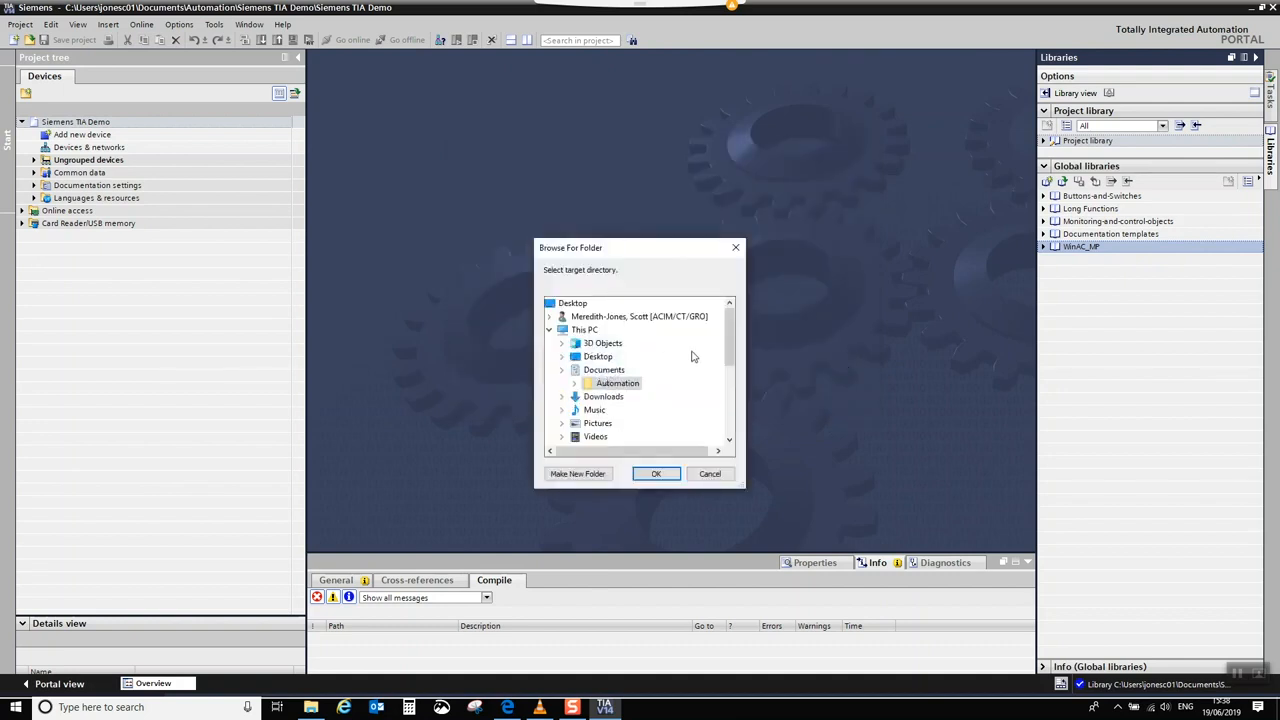
{"action": "mouse_move", "coordinate": [731, 348]}
{"action": "left_mouse_down"}
{"action": "mouse_move", "coordinate": [731, 372]}
{"action": "mouse_move", "coordinate": [731, 348]}
{"action": "left_mouse_up"}
{"action": "left_click", "coordinate": [600, 370]}
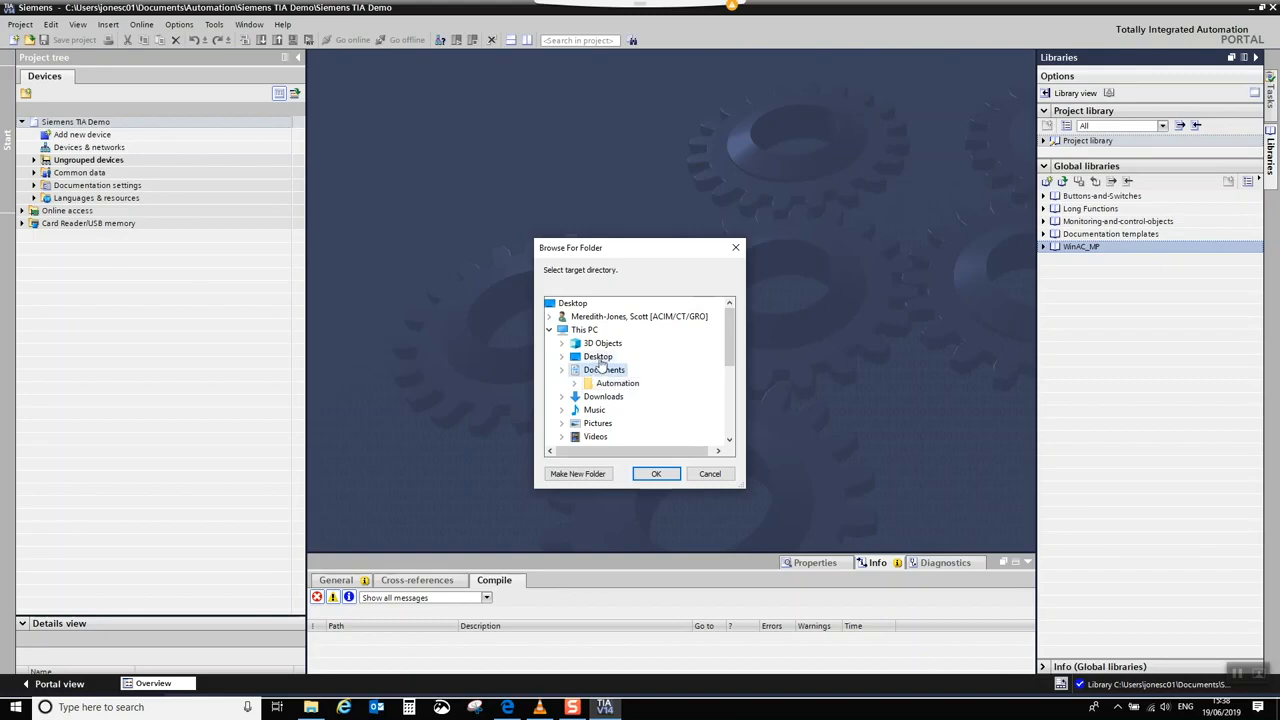
{"action": "left_click", "coordinate": [598, 344]}
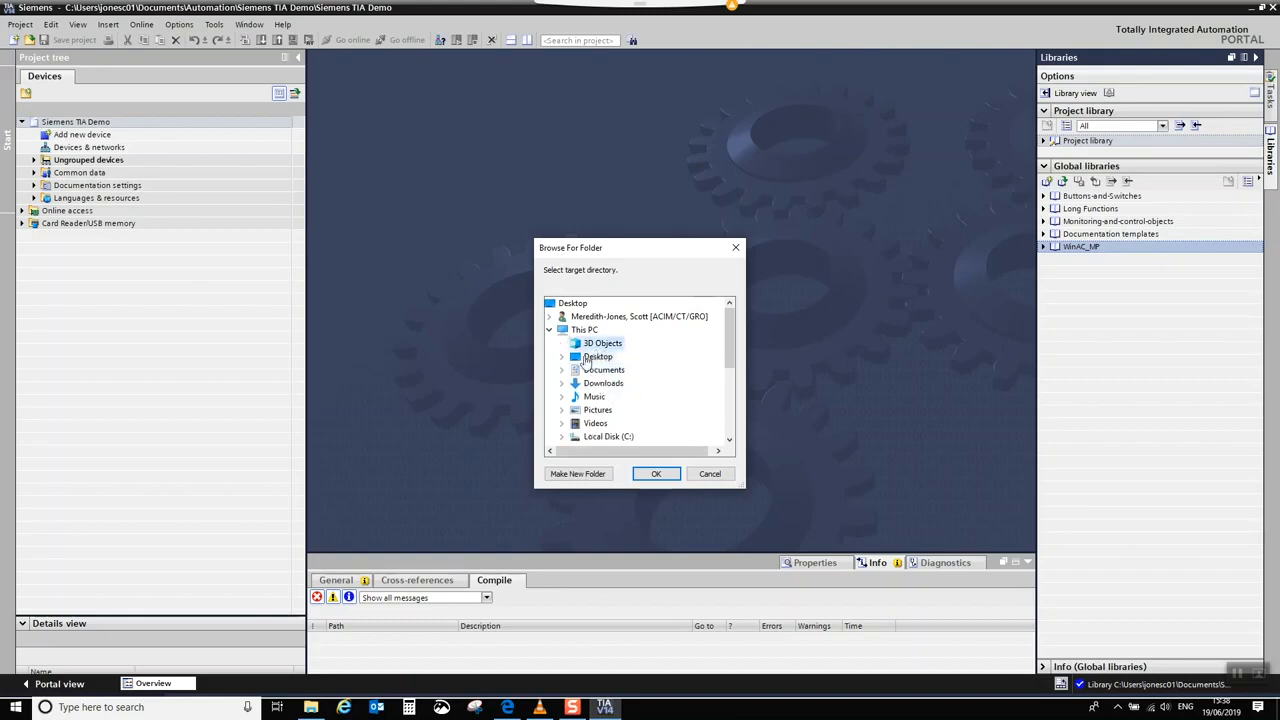
{"action": "left_click", "coordinate": [561, 357]}
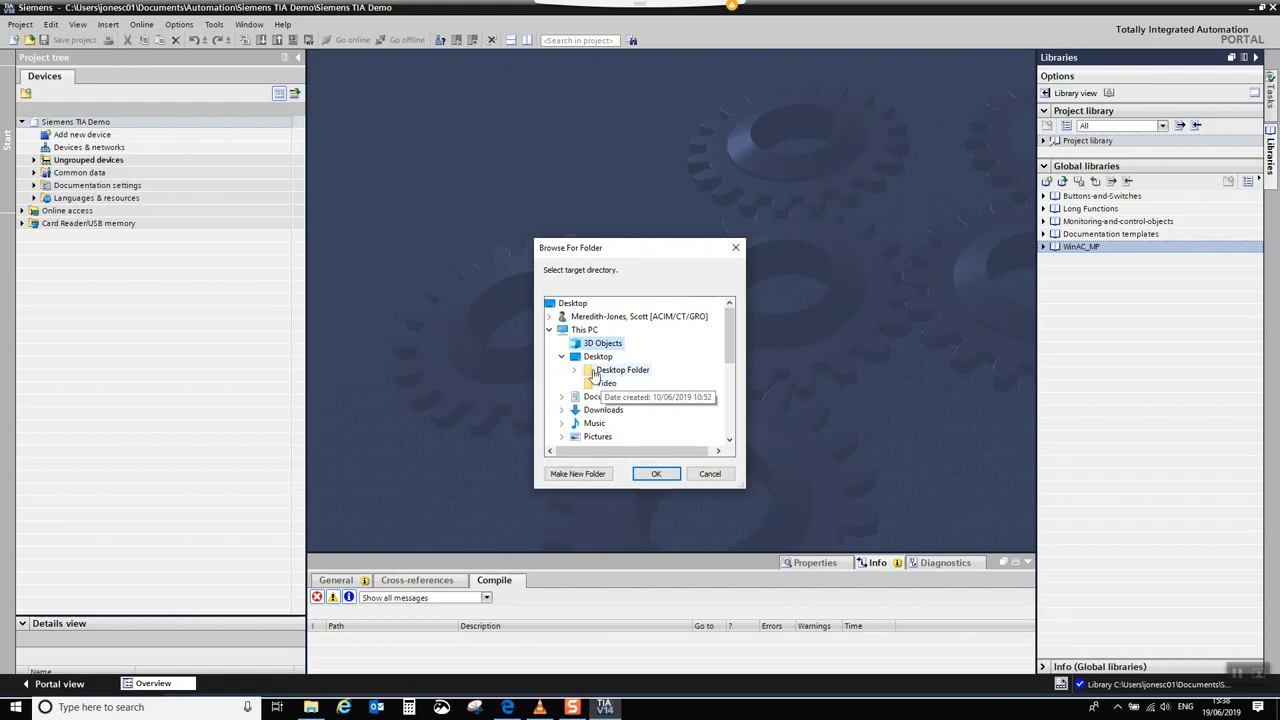
{"action": "left_click", "coordinate": [575, 370]}
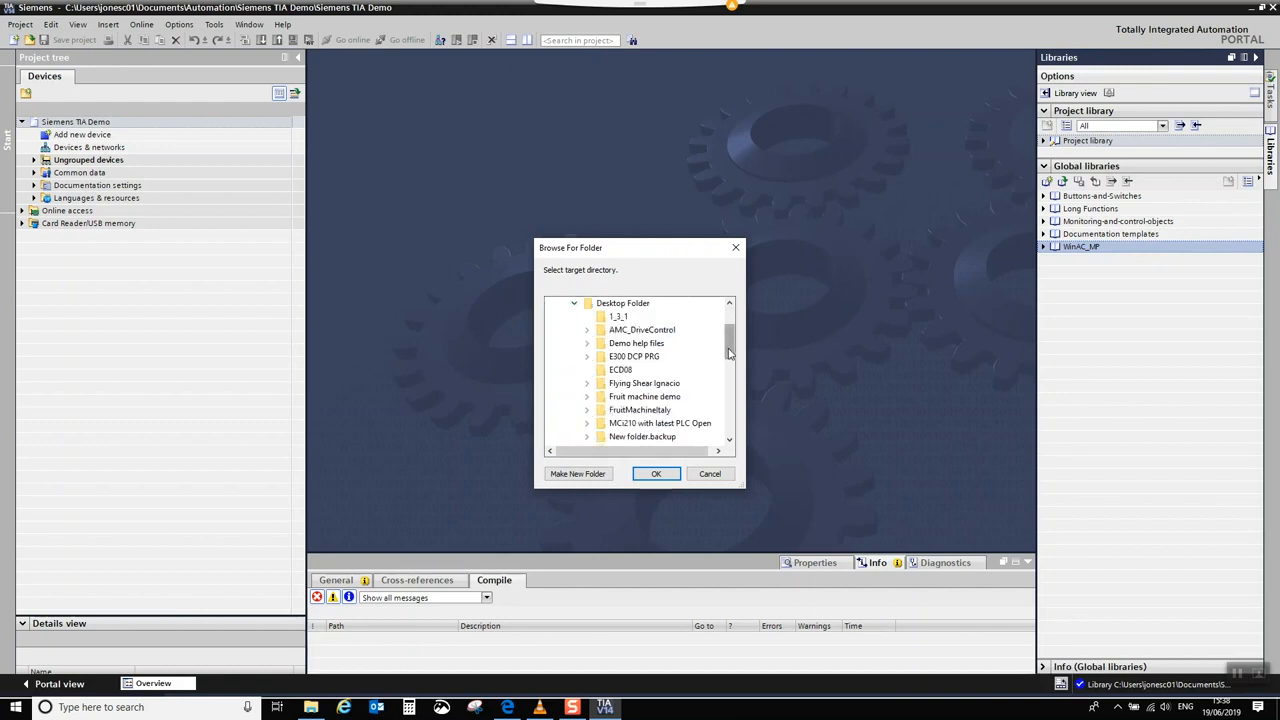
{"action": "left_click_drag", "start_coordinate": [729, 352], "coordinate": [731, 372]}
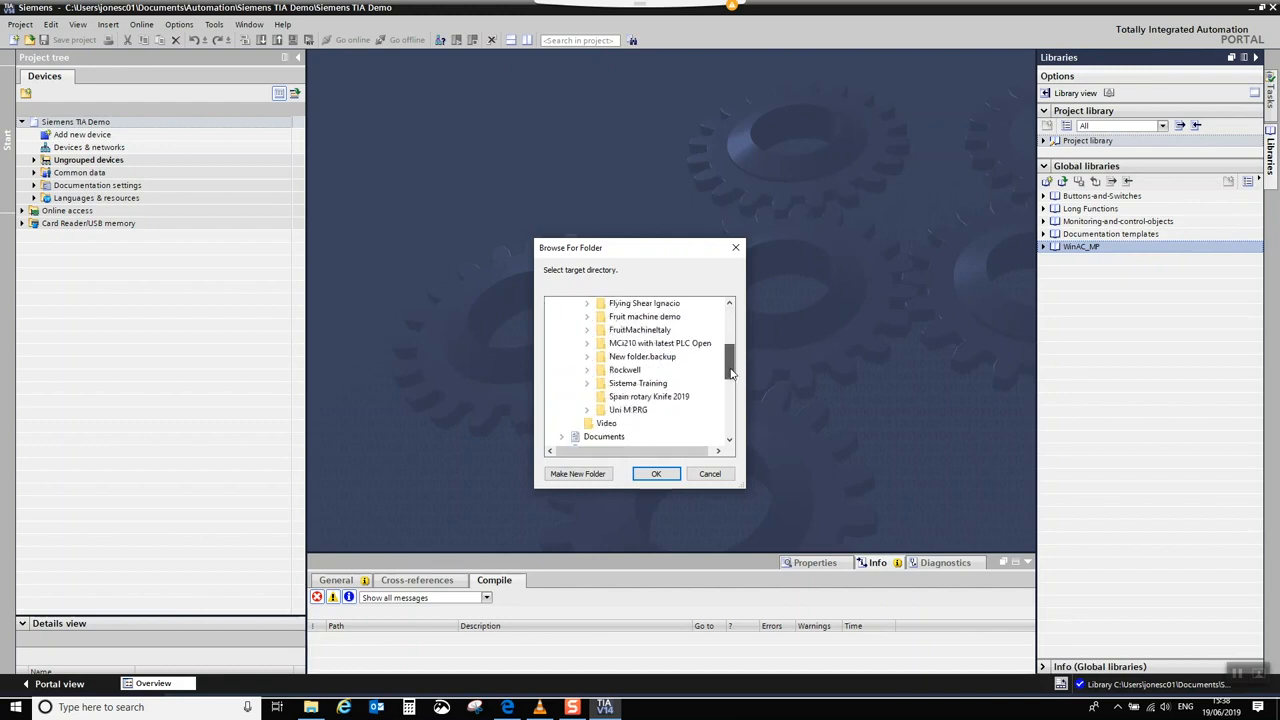
{"action": "left_click_drag", "start_coordinate": [731, 372], "coordinate": [730, 318]}
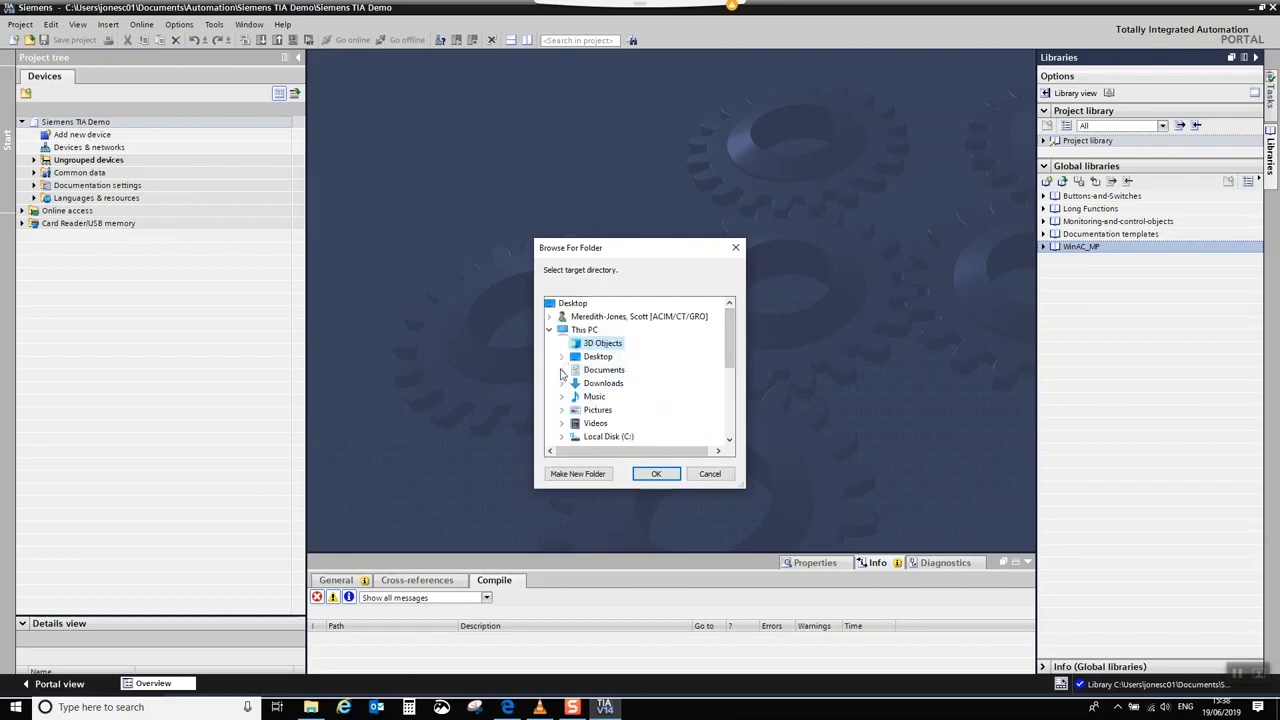
In Documents, Automation, delete the AdditionalFiles and System subfolders from the Siemens PLC Controlled Motion Library folder
{"action": "left_click", "coordinate": [561, 370]}
{"action": "mouse_move", "coordinate": [729, 358]}
{"action": "left_mouse_down"}
{"action": "mouse_move", "coordinate": [729, 391]}
{"action": "mouse_move", "coordinate": [729, 368]}
{"action": "left_mouse_up"}
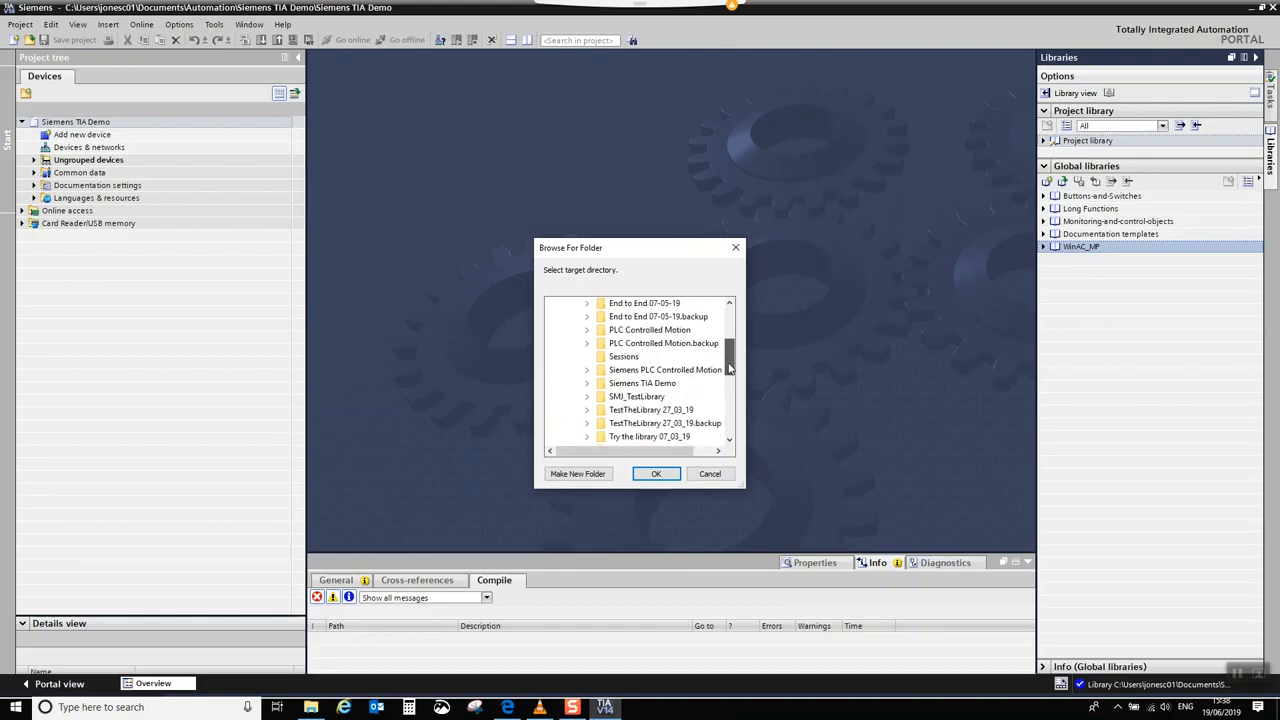
{"action": "double_click", "coordinate": [666, 371]}
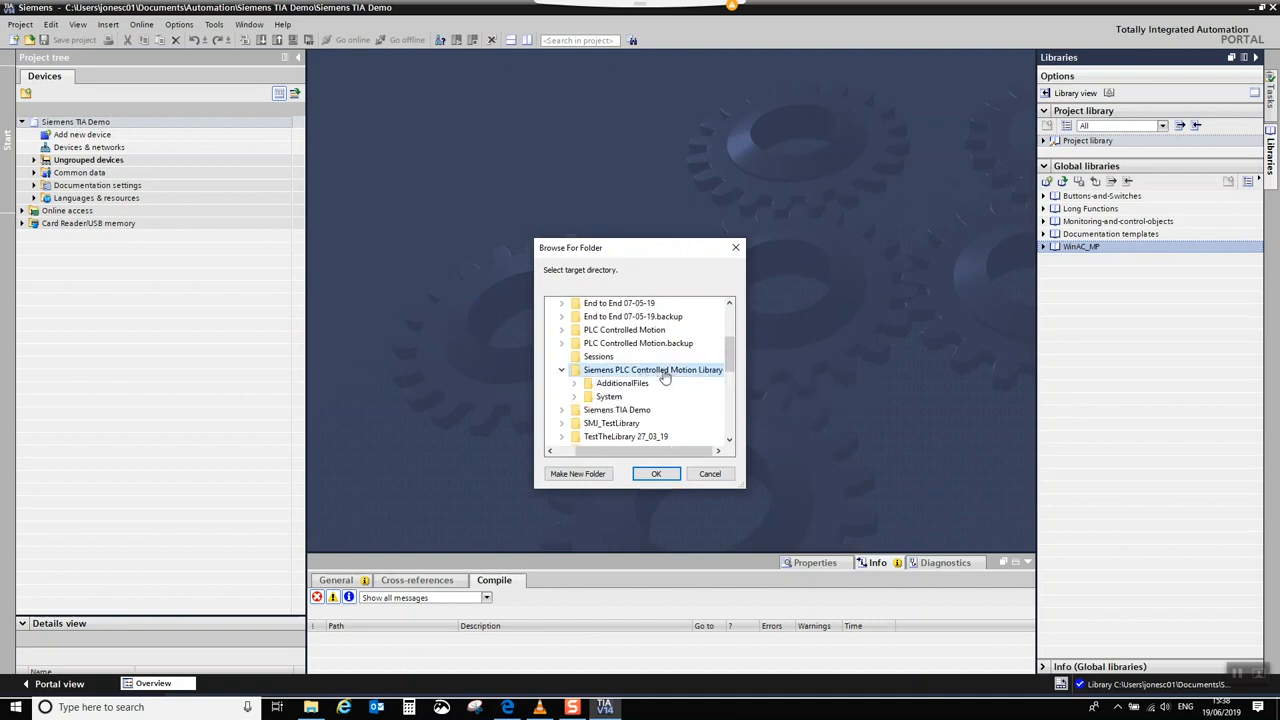
{"action": "scroll", "coordinate": [640, 395], "scroll_direction": "up", "scroll_amount": 2}
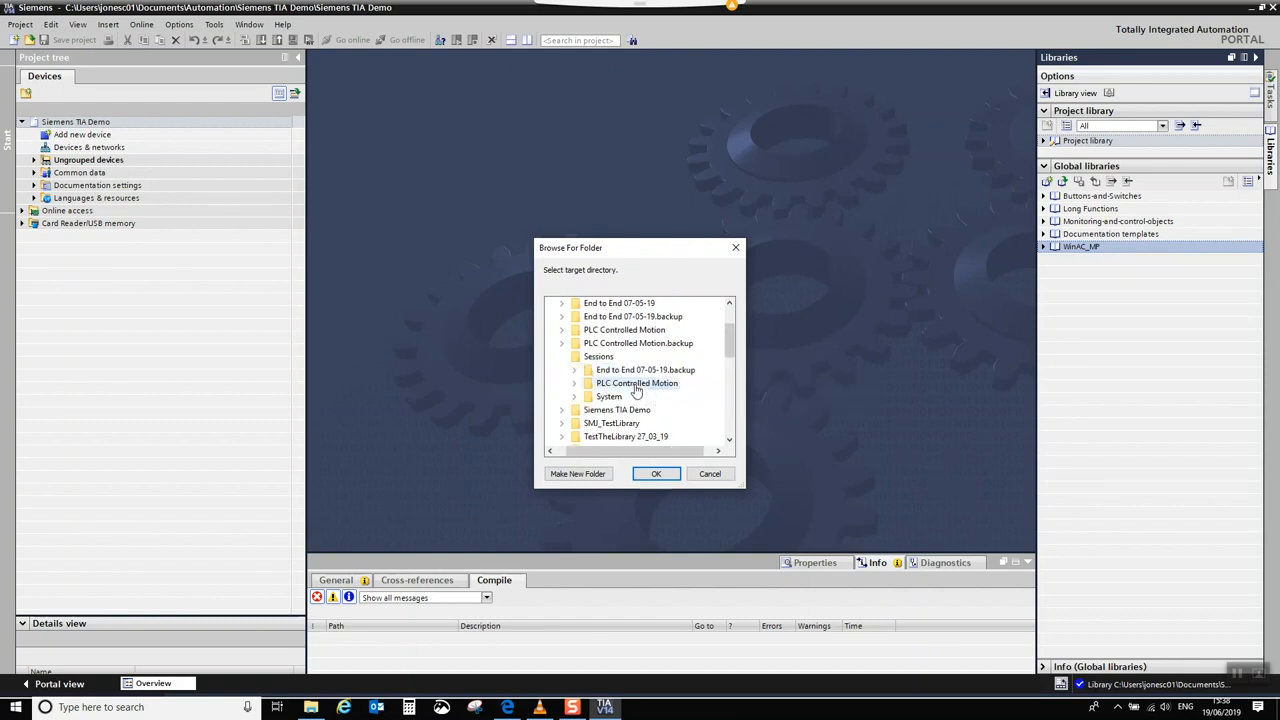
{"action": "left_click", "coordinate": [607, 435]}
{"action": "scroll", "coordinate": [607, 432], "scroll_direction": "down", "scroll_amount": 1}
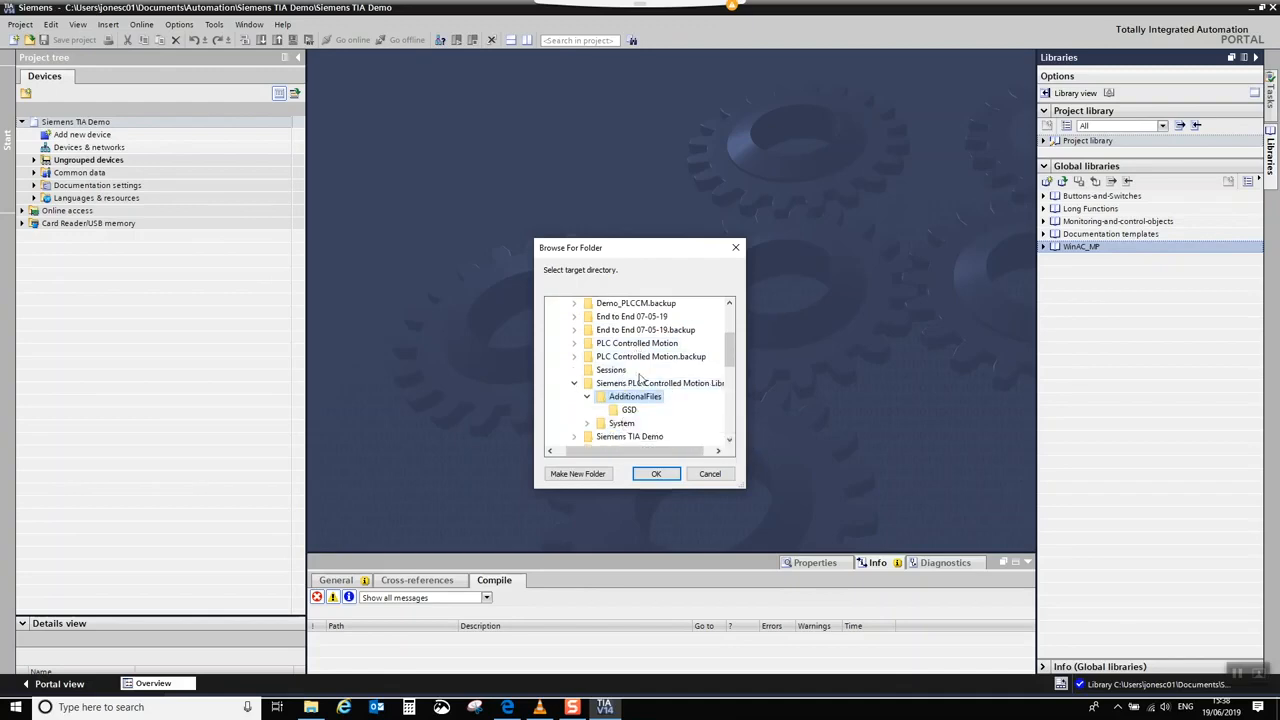
{"action": "key", "text": "Delete"}
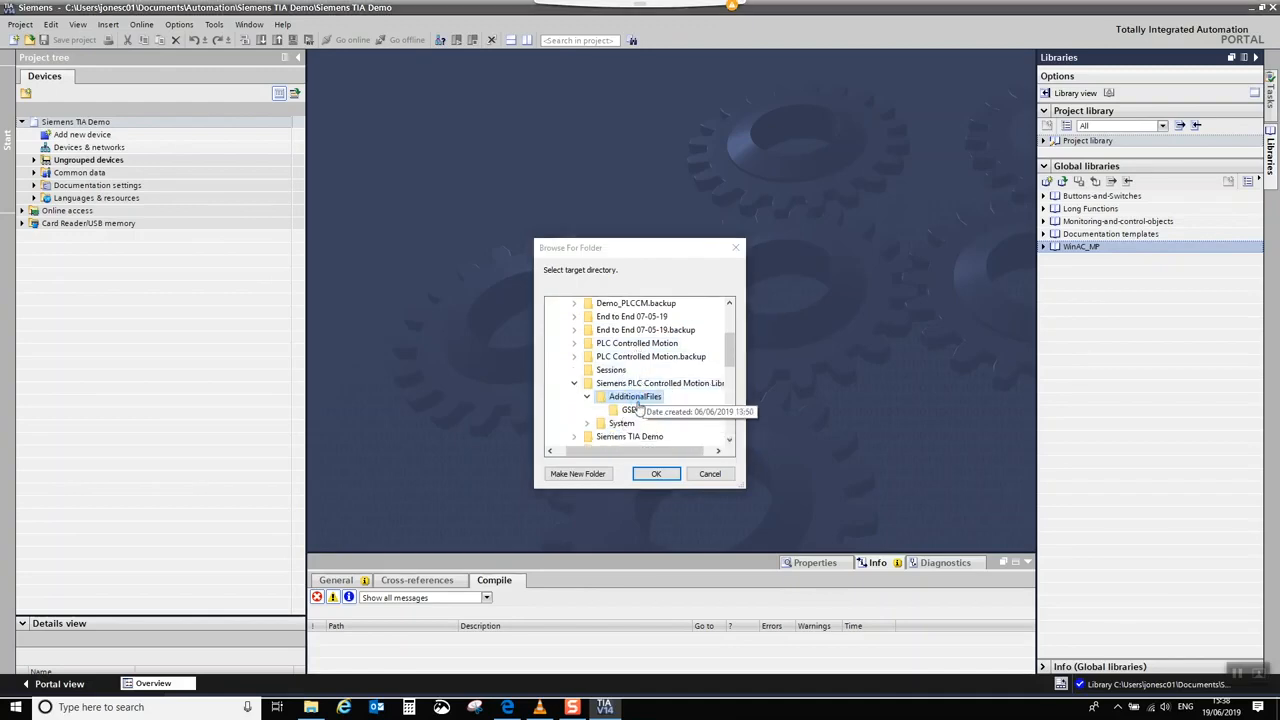
{"action": "scroll", "coordinate": [622, 400], "scroll_direction": "up", "scroll_amount": 1}
{"action": "left_click", "coordinate": [621, 437]}
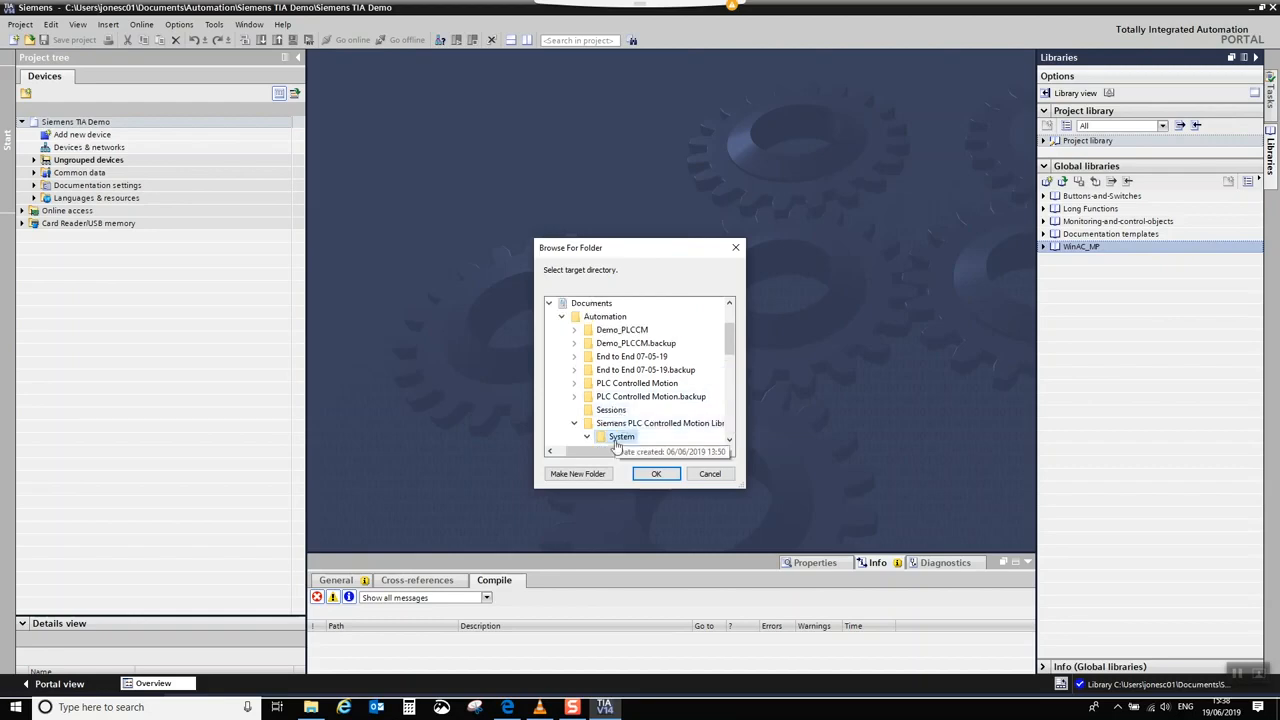
{"action": "key", "text": "Delete"}
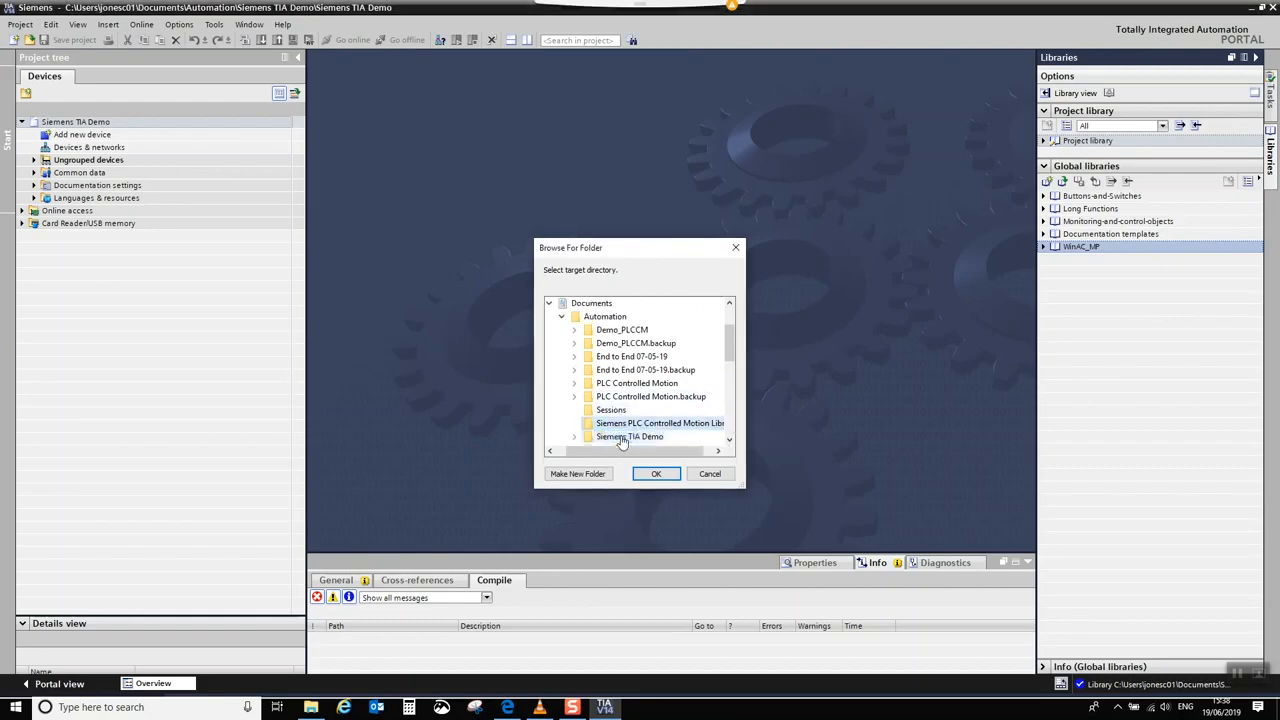
Retrieve the library into the Siemens PLC Controlled Motion Library folder and expand its master copies down to the PLC Controlled Motion contents
{"action": "scroll", "coordinate": [717, 377], "scroll_direction": "down", "scroll_amount": 2}
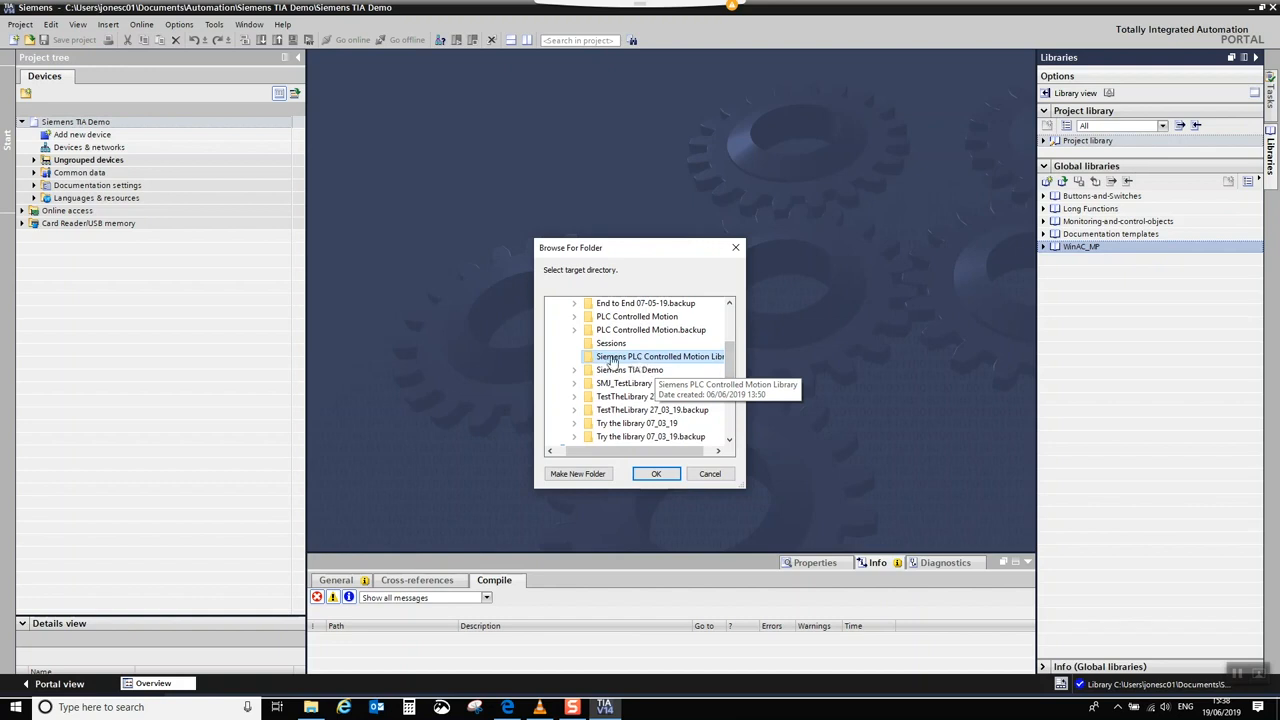
{"action": "left_click", "coordinate": [655, 473]}
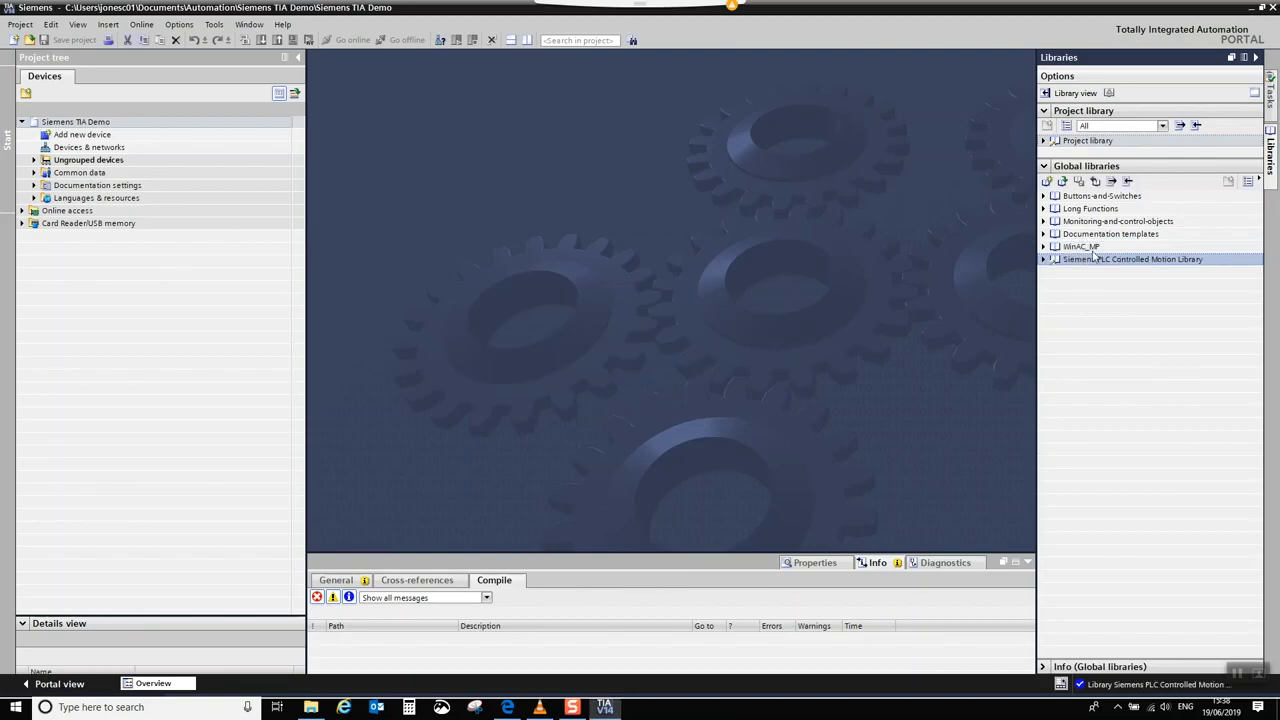
{"action": "left_click", "coordinate": [1044, 260]}
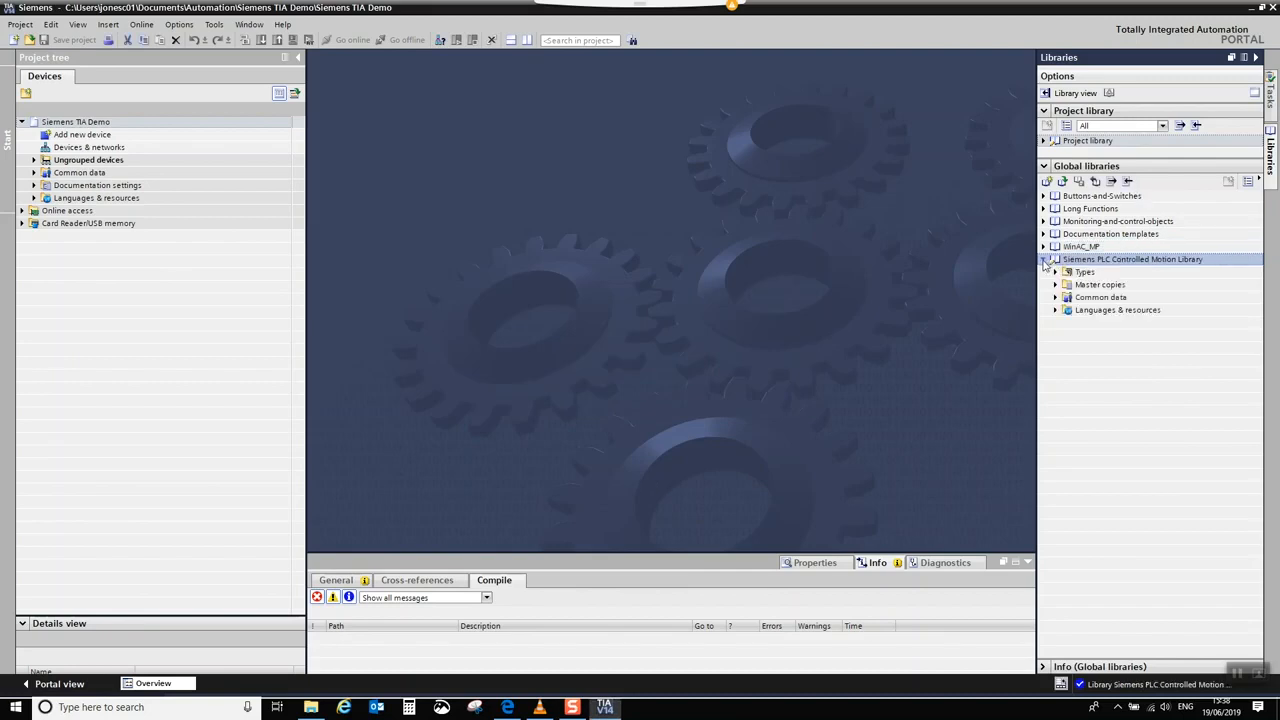
{"action": "left_click", "coordinate": [1055, 285]}
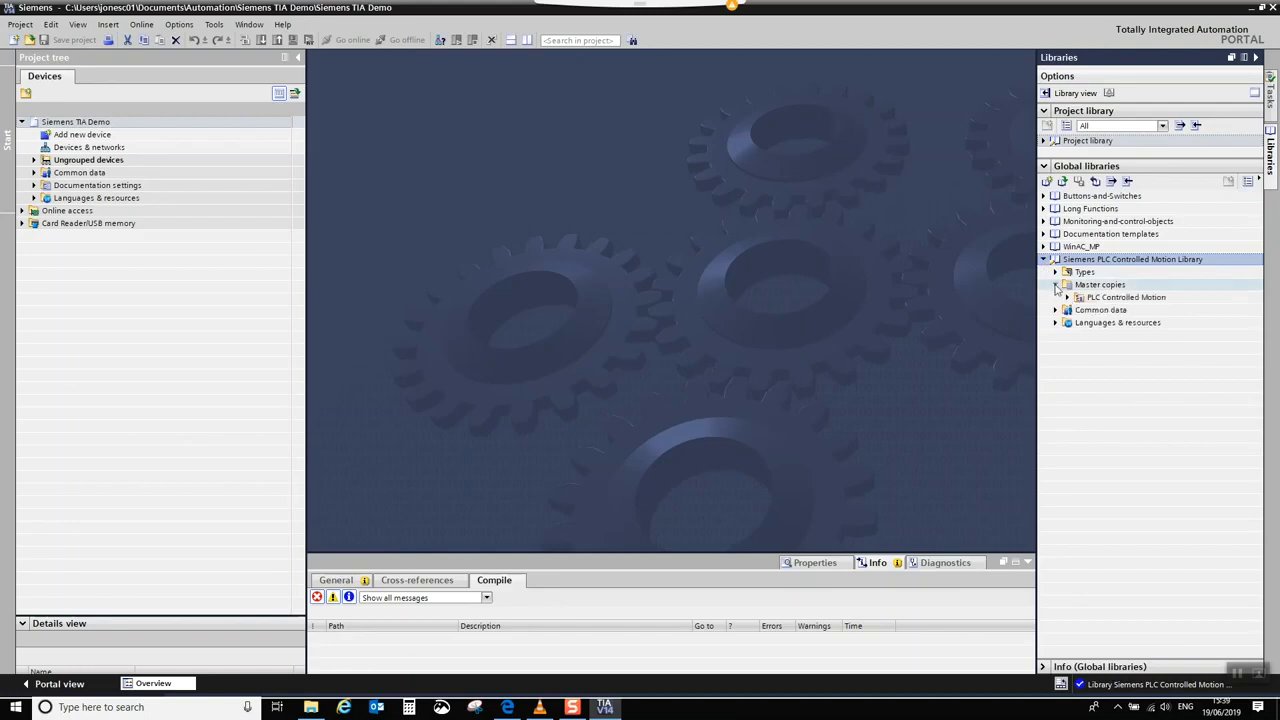
{"action": "left_click", "coordinate": [1067, 298]}
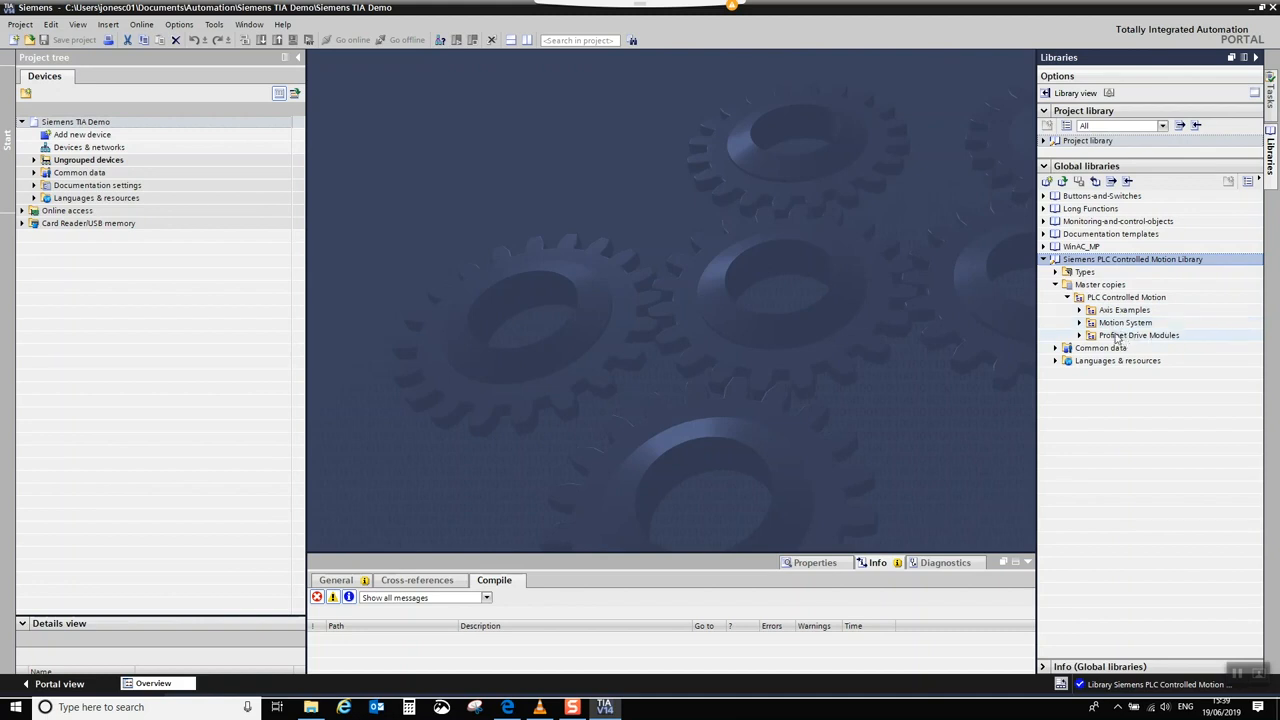
Add a SIMATIC S7-1500 controller to the project: CPU 1511-1 PN, article 6ES7 511-1AK01-0AB0, version V2.1
{"action": "left_click", "coordinate": [80, 138]}
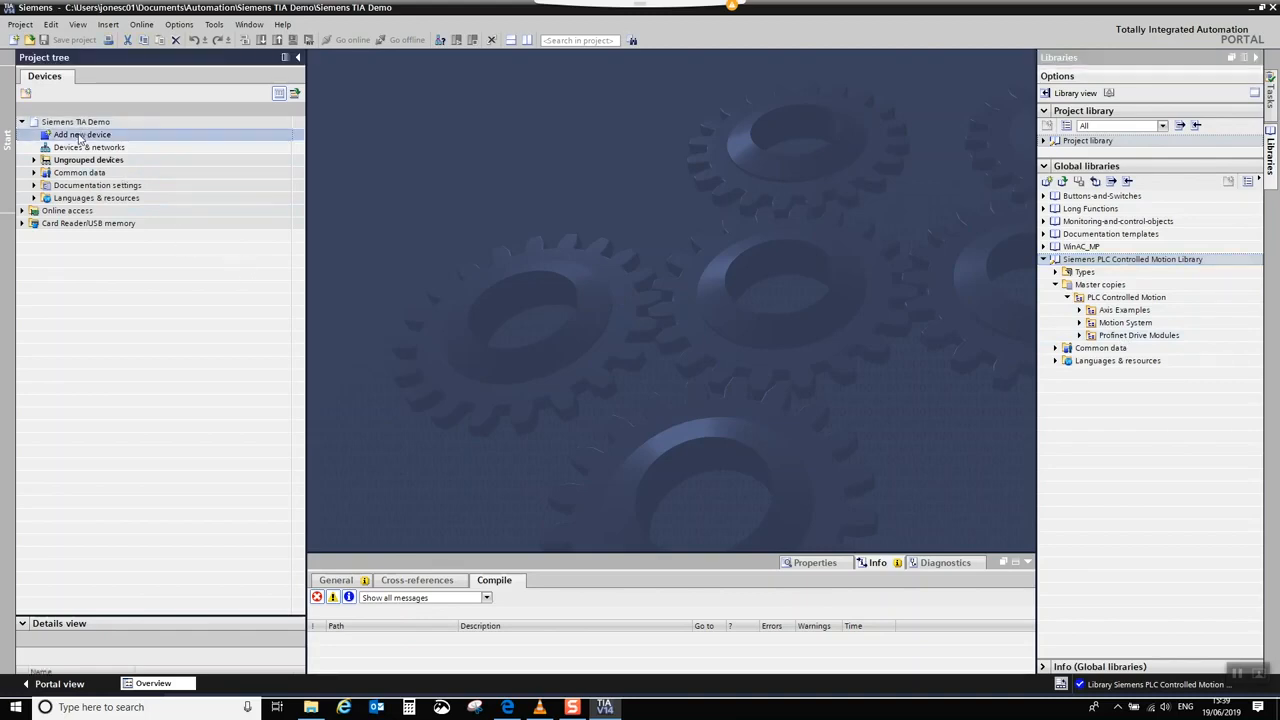
{"action": "double_click", "coordinate": [74, 138]}
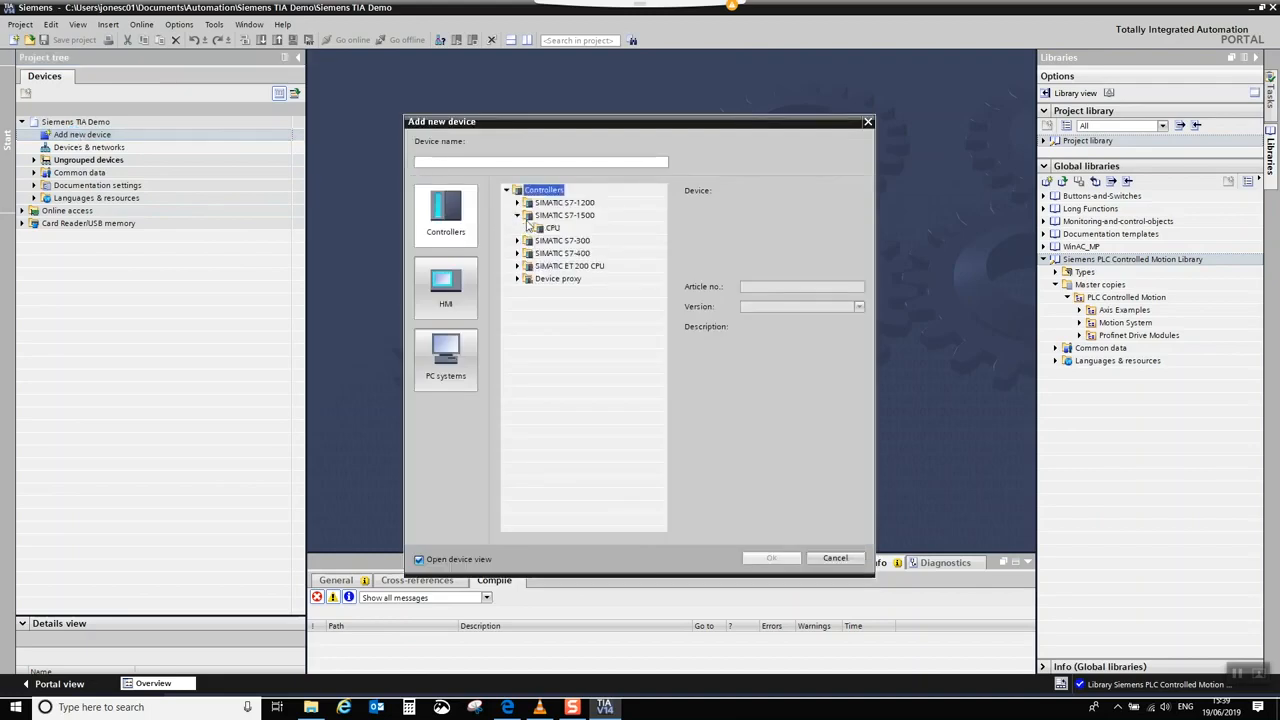
{"action": "left_click", "coordinate": [528, 228]}
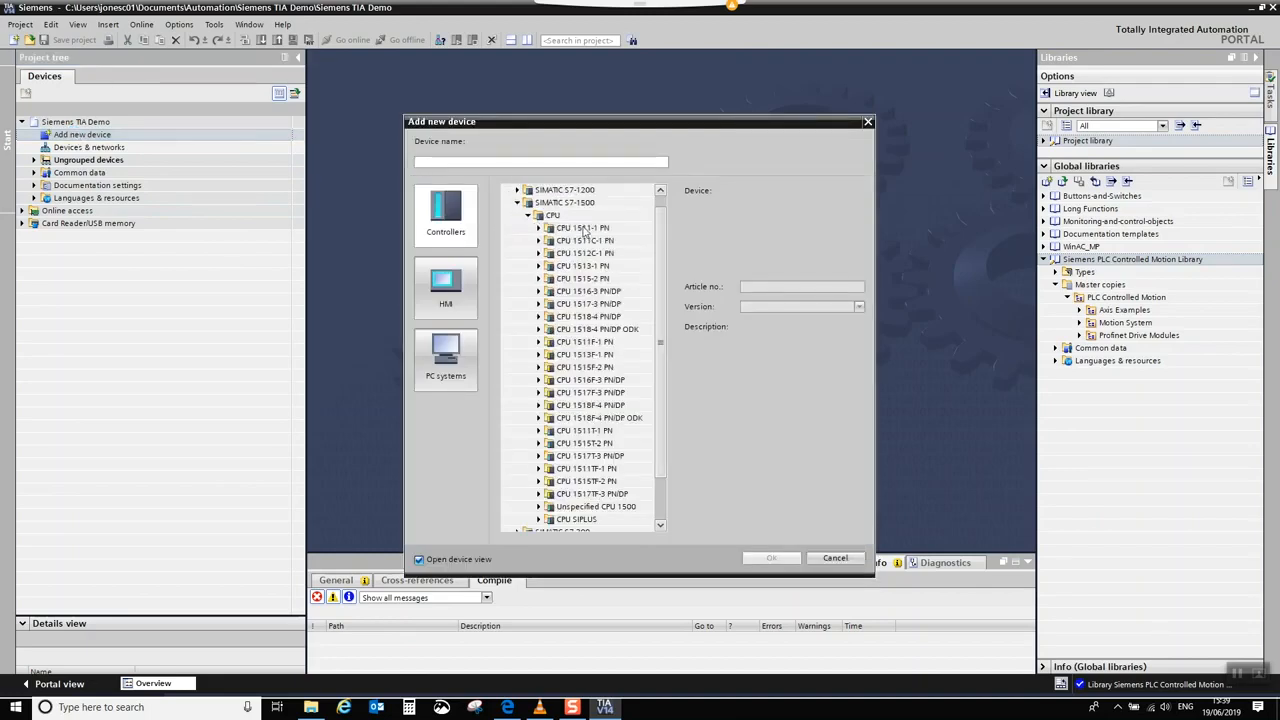
{"action": "left_click", "coordinate": [539, 229]}
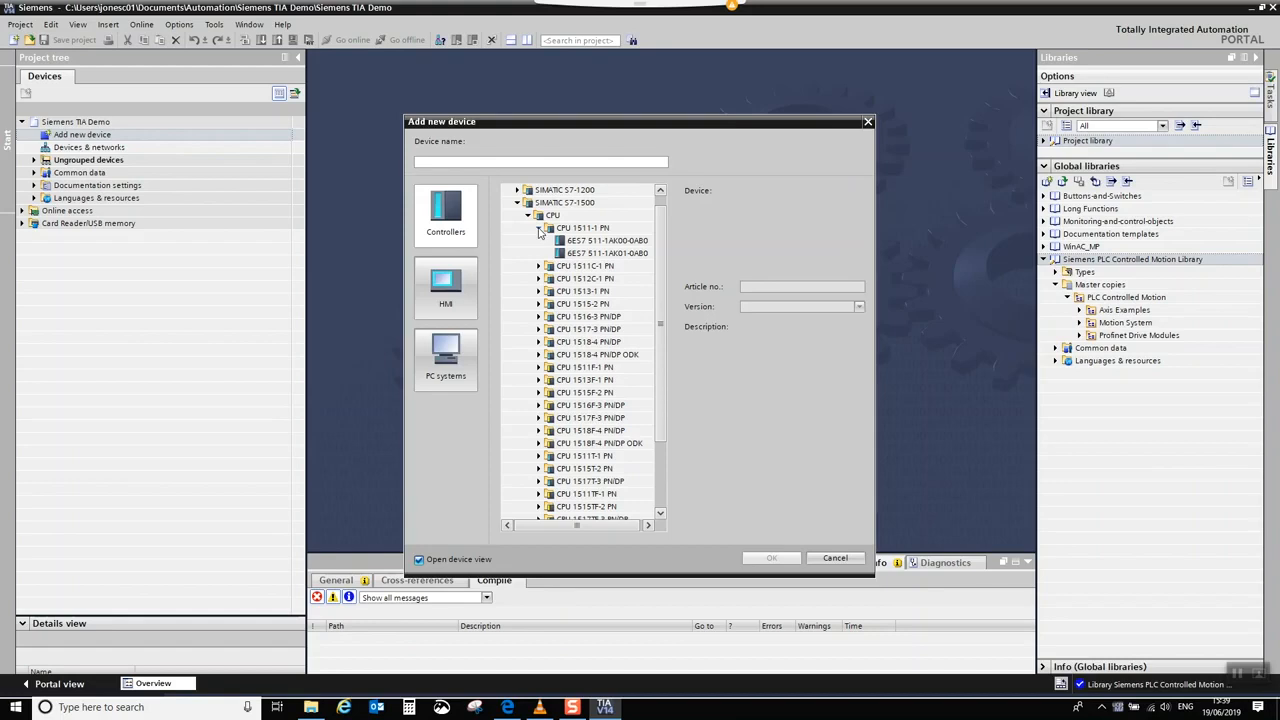
{"action": "left_click", "coordinate": [605, 253]}
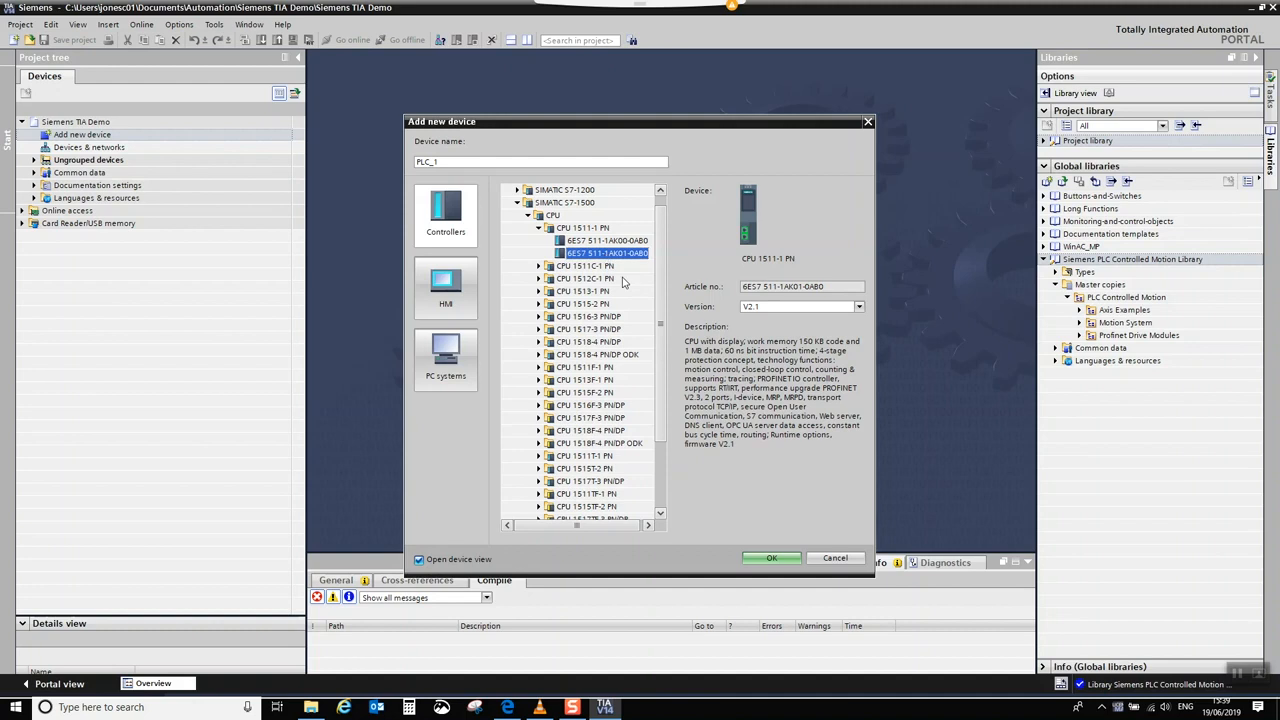
{"action": "left_click", "coordinate": [771, 558]}
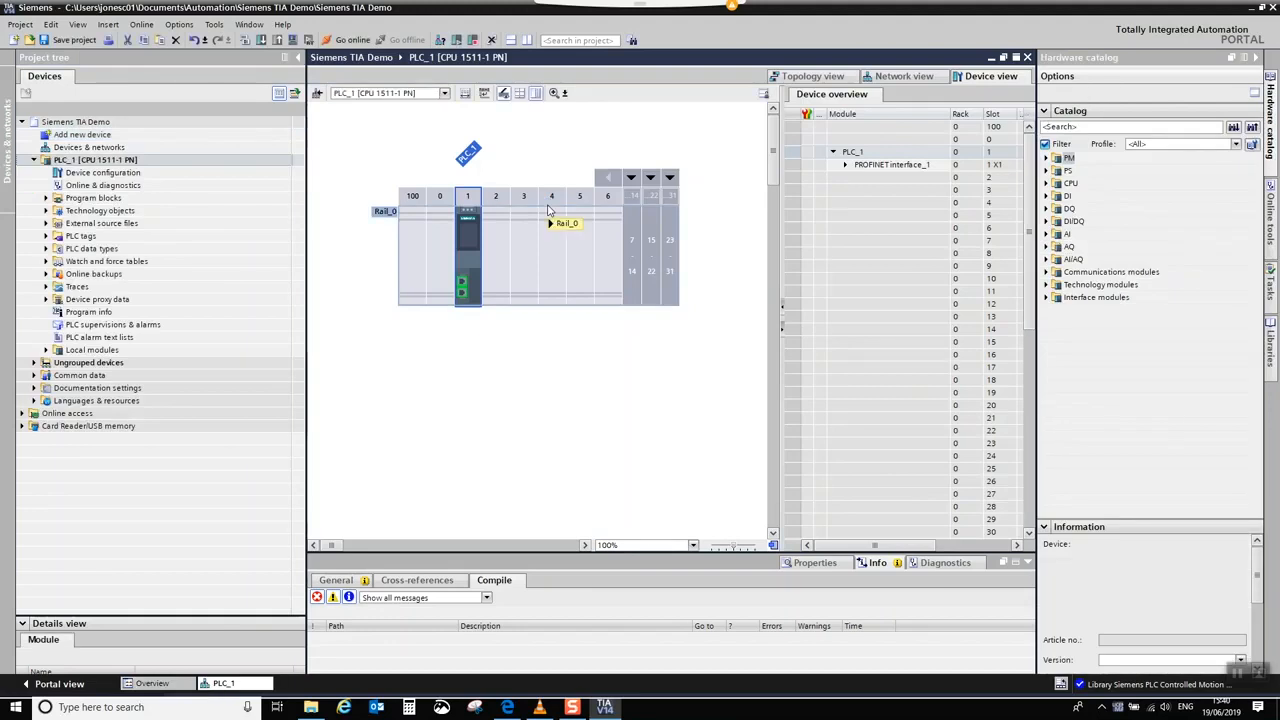
Copy the System master copy from the library's Motion System folder into the program blocks of PLC_1
{"action": "left_click", "coordinate": [46, 203]}
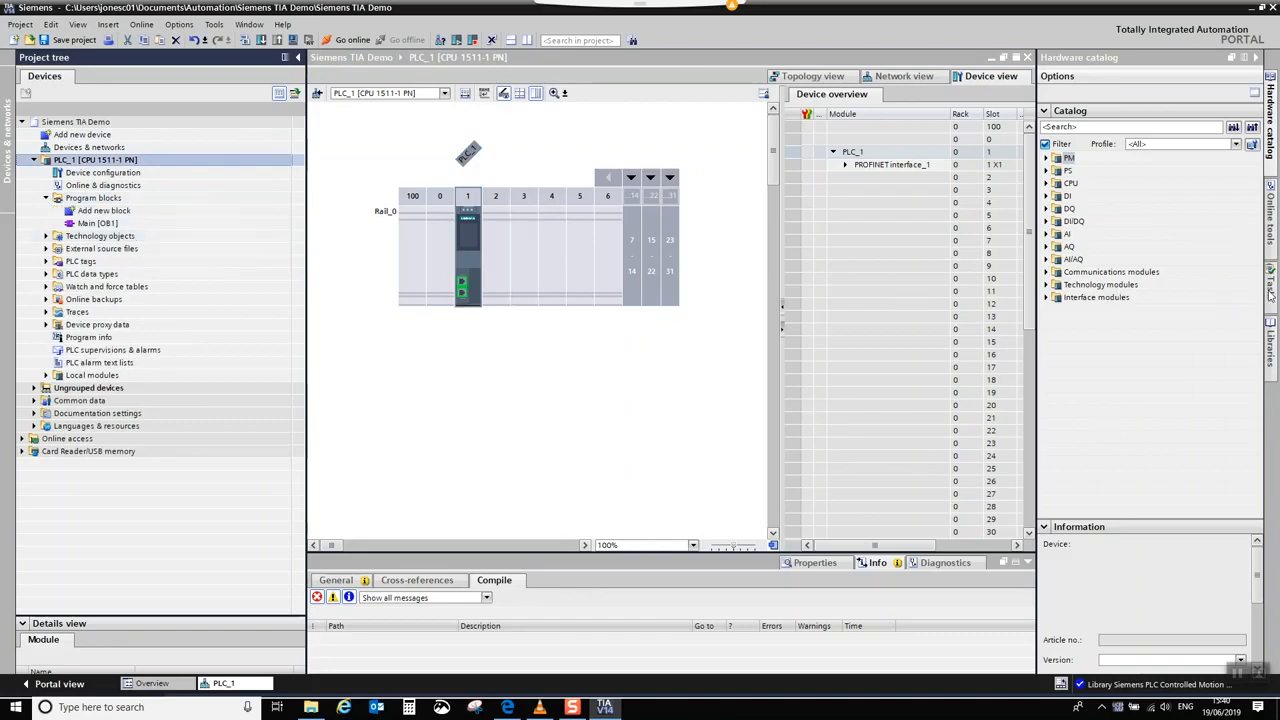
{"action": "left_click", "coordinate": [1270, 345]}
{"action": "left_click", "coordinate": [1079, 323]}
{"action": "left_click_drag", "start_coordinate": [1124, 338], "coordinate": [95, 198]}
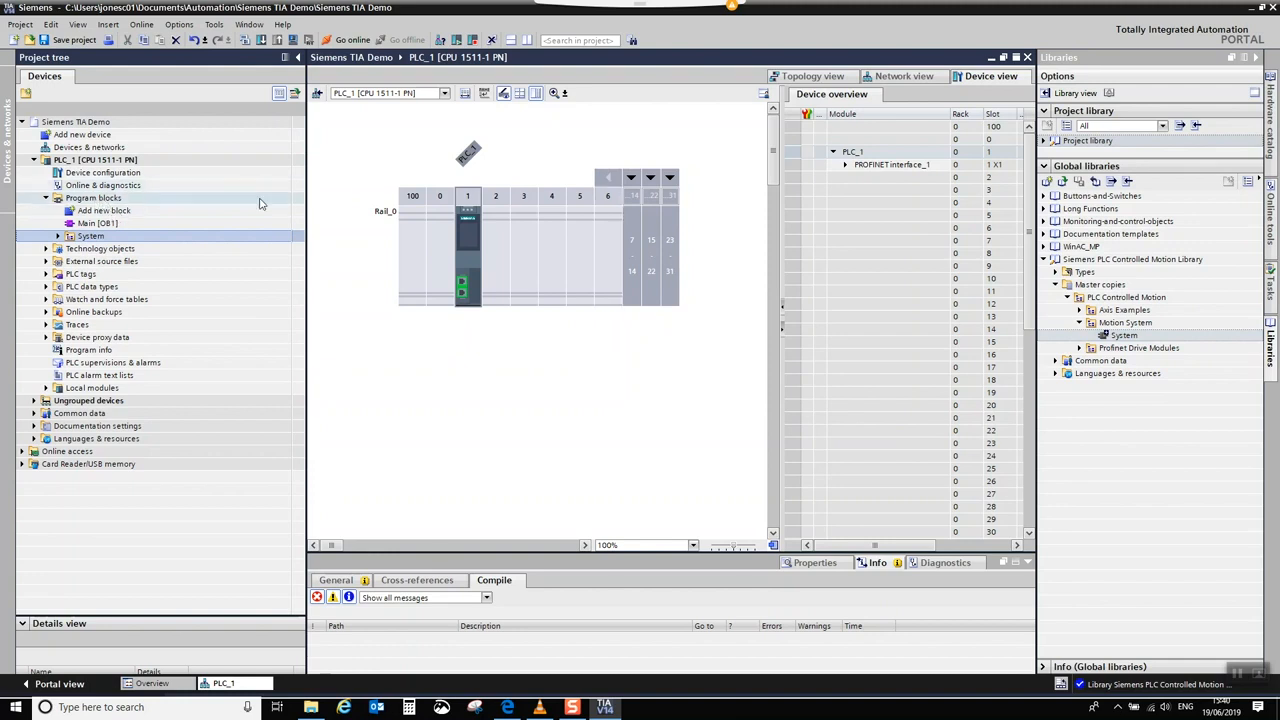
Place the A1_AMC_Motion_M750 drive module from Multi Protocol Factory Fit Ethernet, Digitax HD M750, beside PLC_1 in the project's network view
{"action": "double_click", "coordinate": [108, 148]}
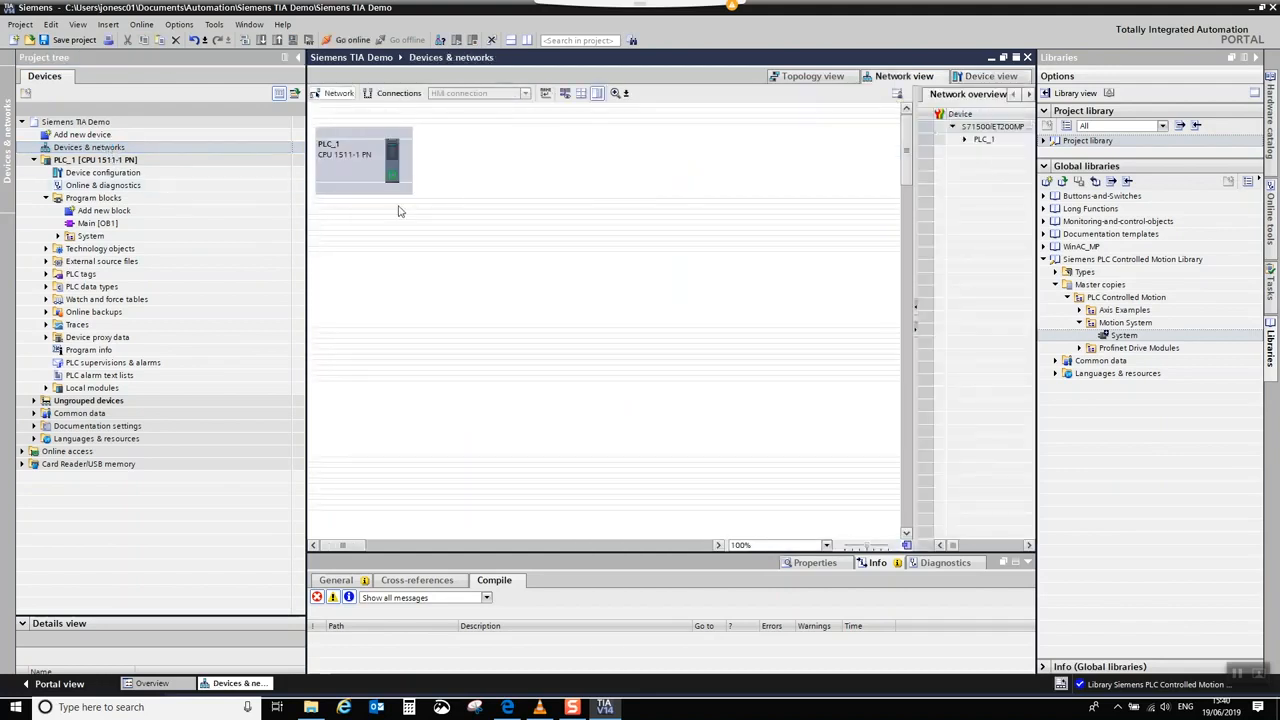
{"action": "left_click", "coordinate": [1079, 348]}
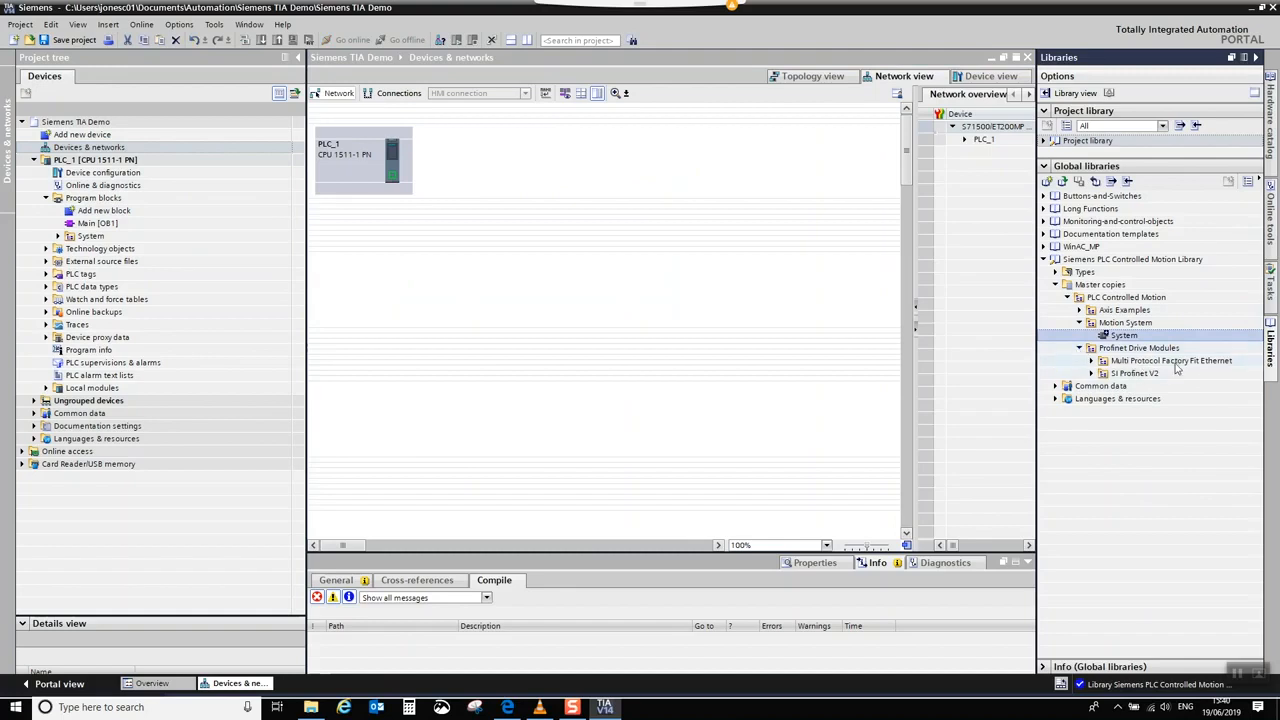
{"action": "left_click", "coordinate": [1091, 361]}
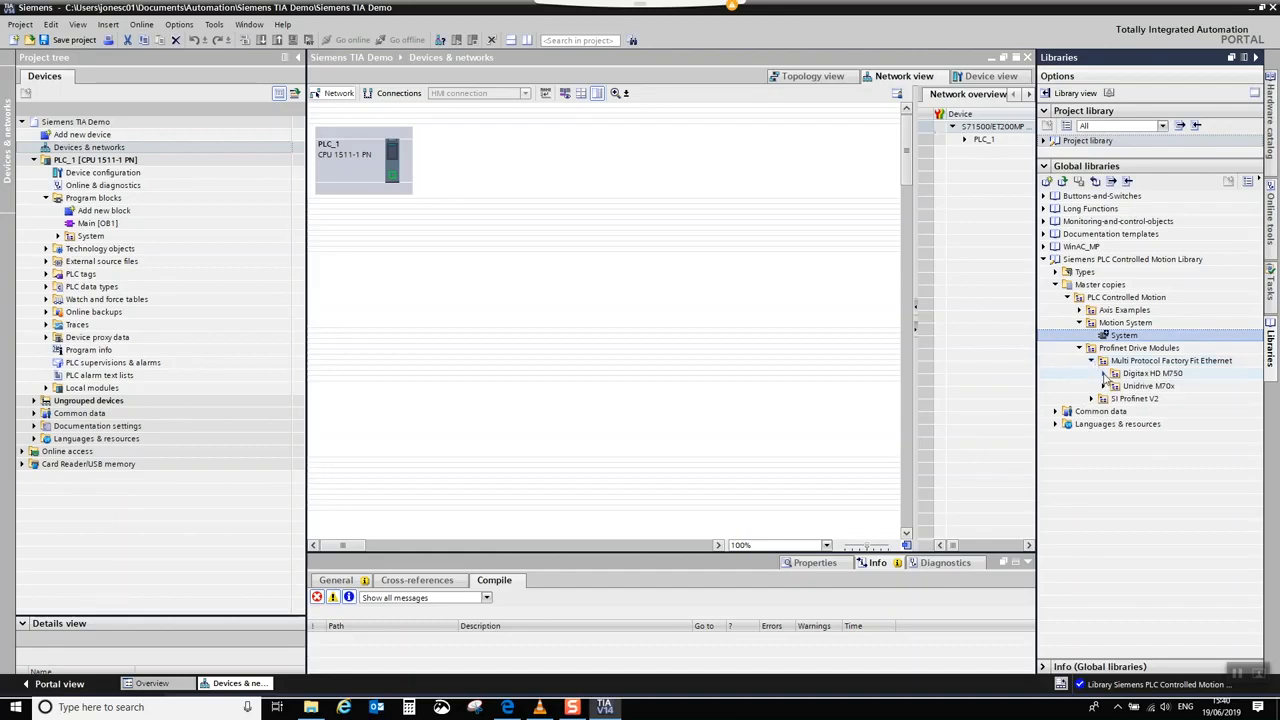
{"action": "left_click", "coordinate": [1104, 374]}
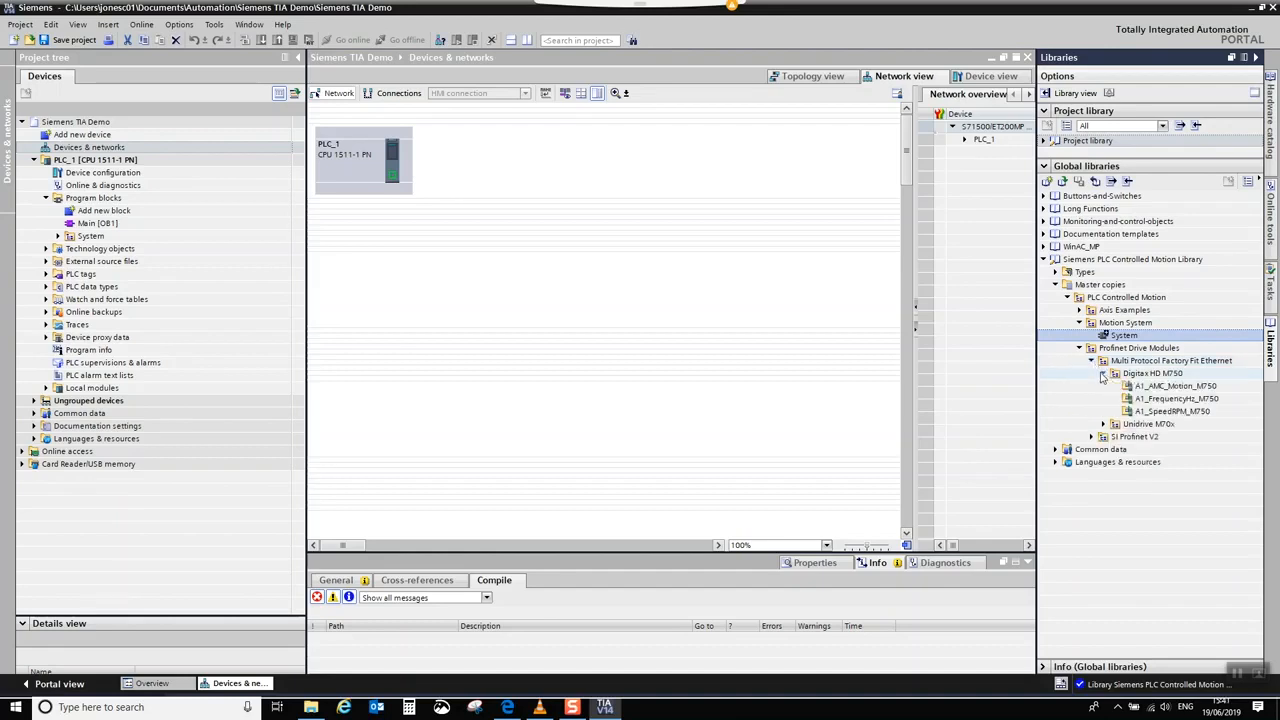
{"action": "left_click", "coordinate": [1160, 387]}
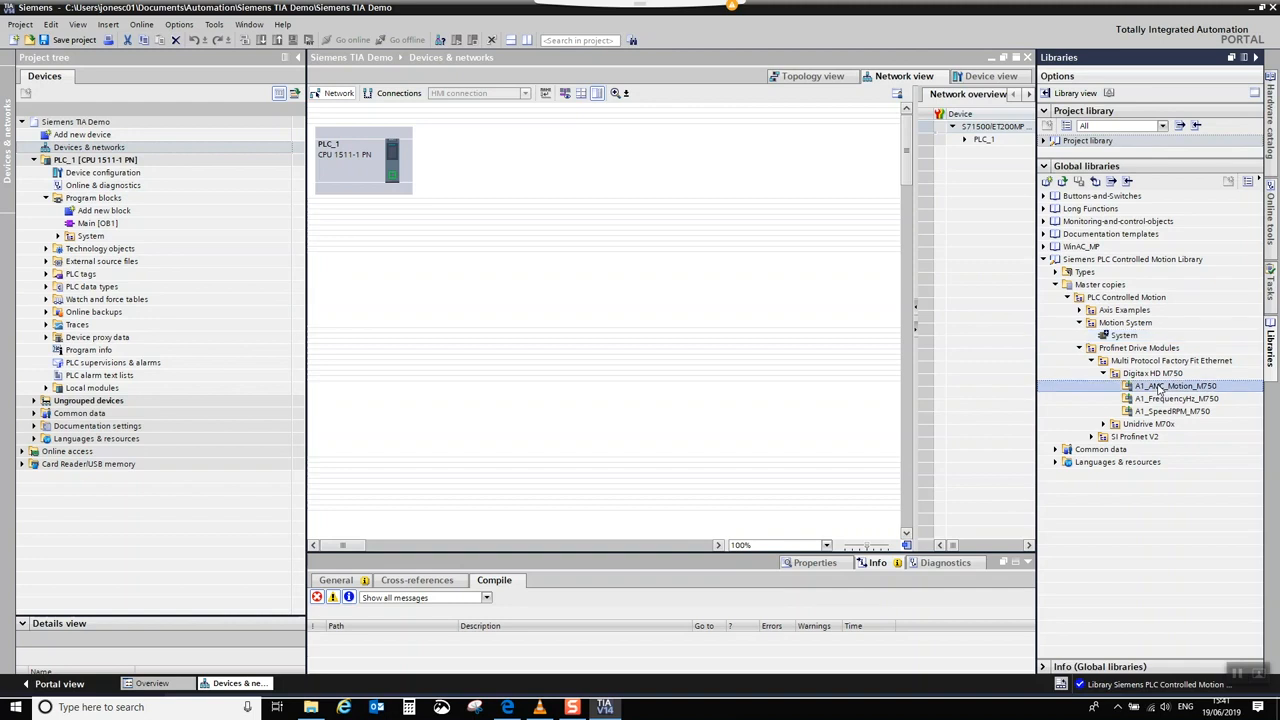
{"action": "left_click_drag", "start_coordinate": [1159, 388], "coordinate": [633, 160]}
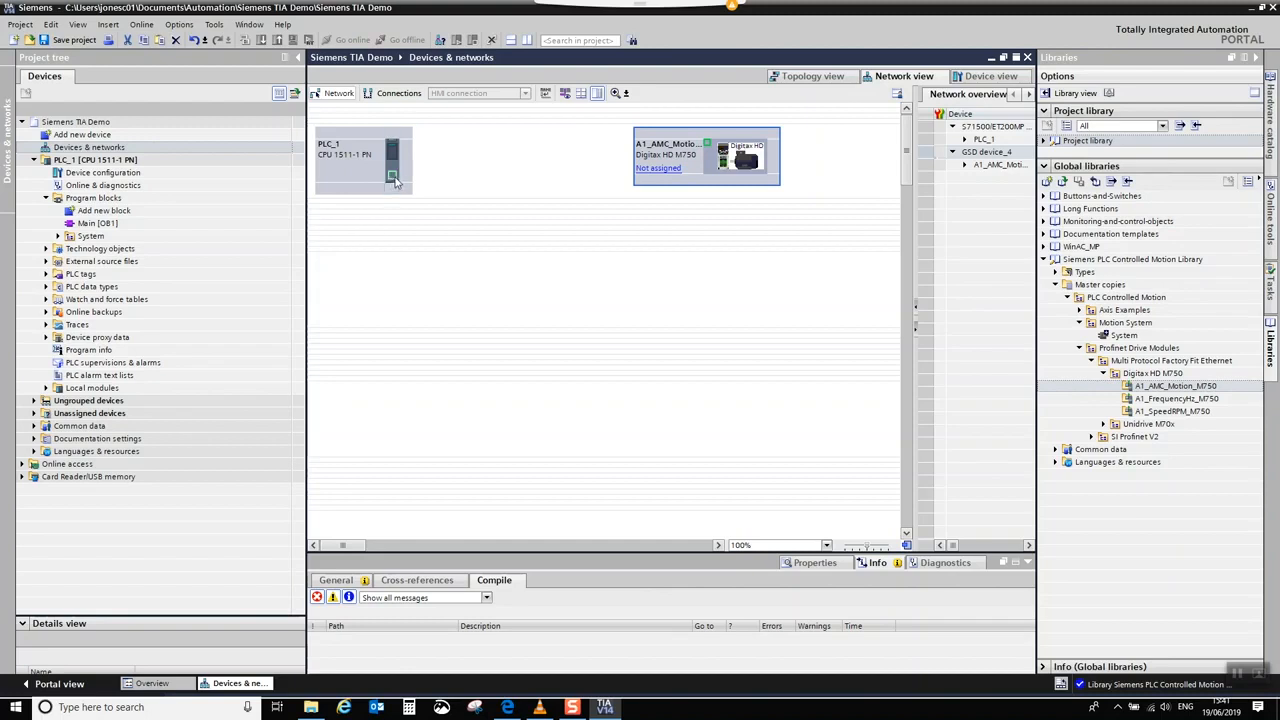
Connect PLC_1's PROFINET port to the A1_AMC_Motion_M750 drive in the network view and select the resulting IO system
{"action": "left_click_drag", "start_coordinate": [391, 176], "coordinate": [713, 150]}
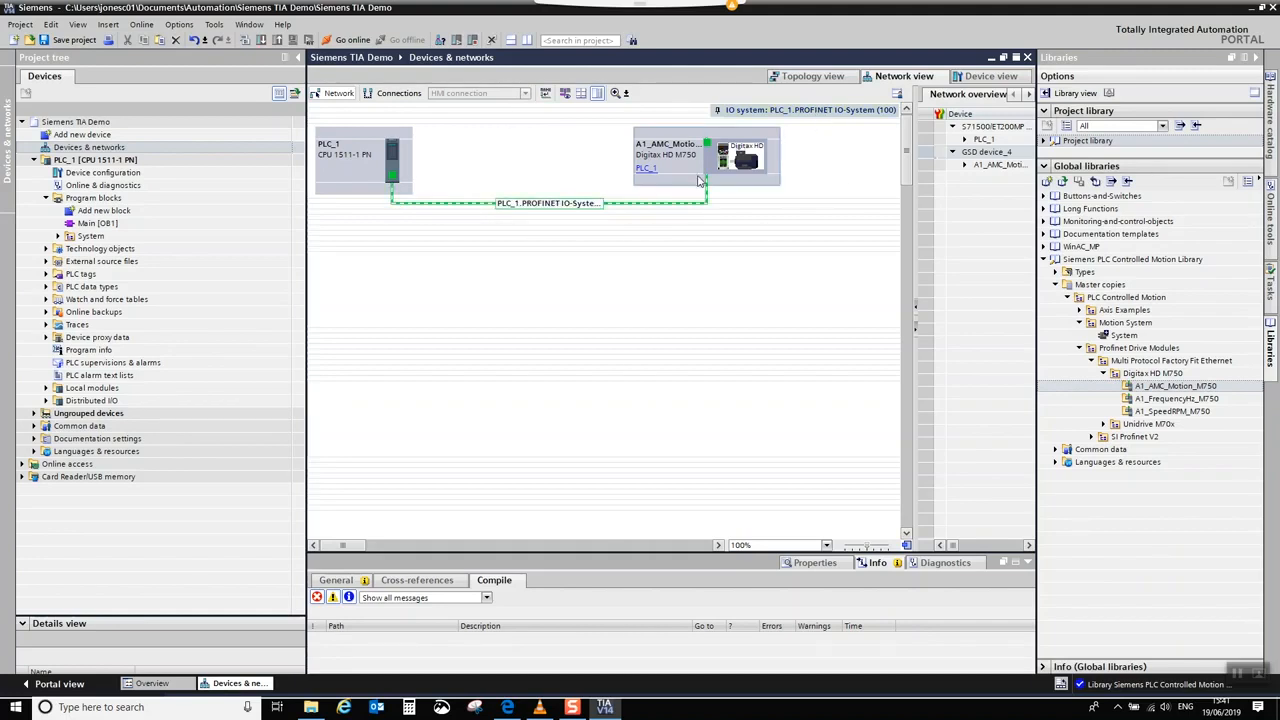
{"action": "left_click", "coordinate": [550, 208]}
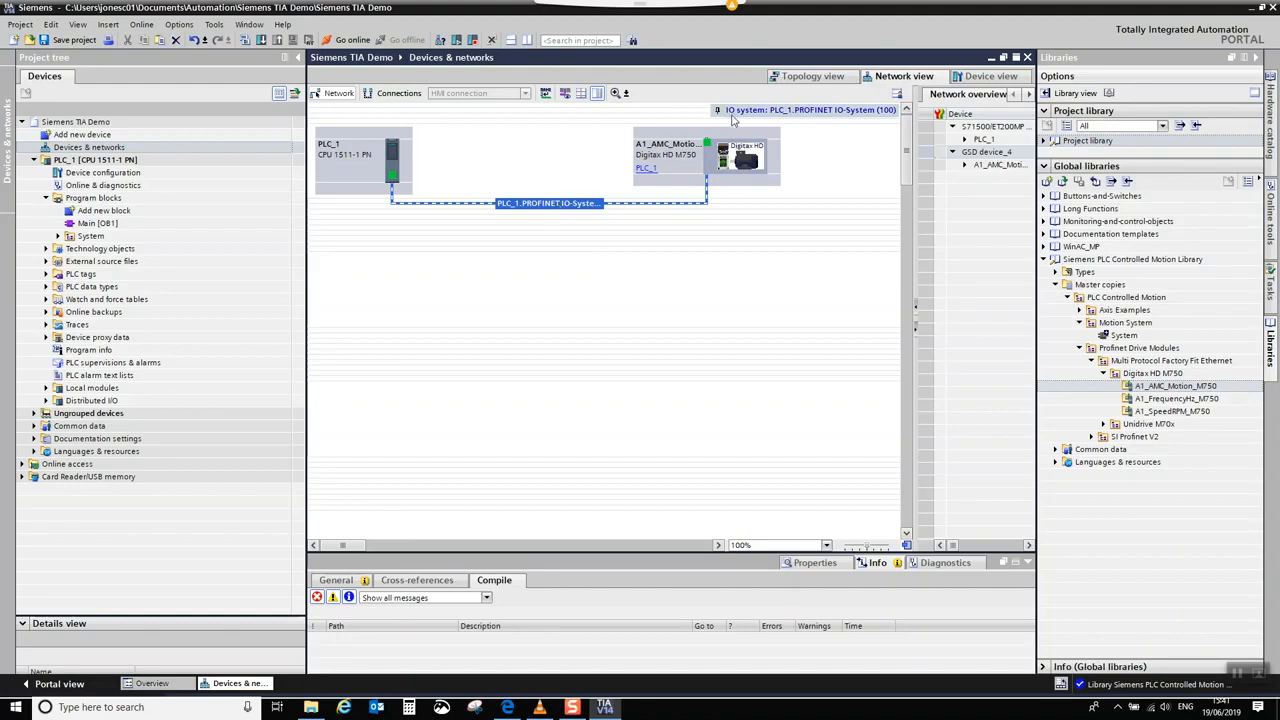
Assign the PROFINET device name a1_amc_motion_m750 to the accessible Digitax HD drive on the network
{"action": "right_click", "coordinate": [557, 204]}
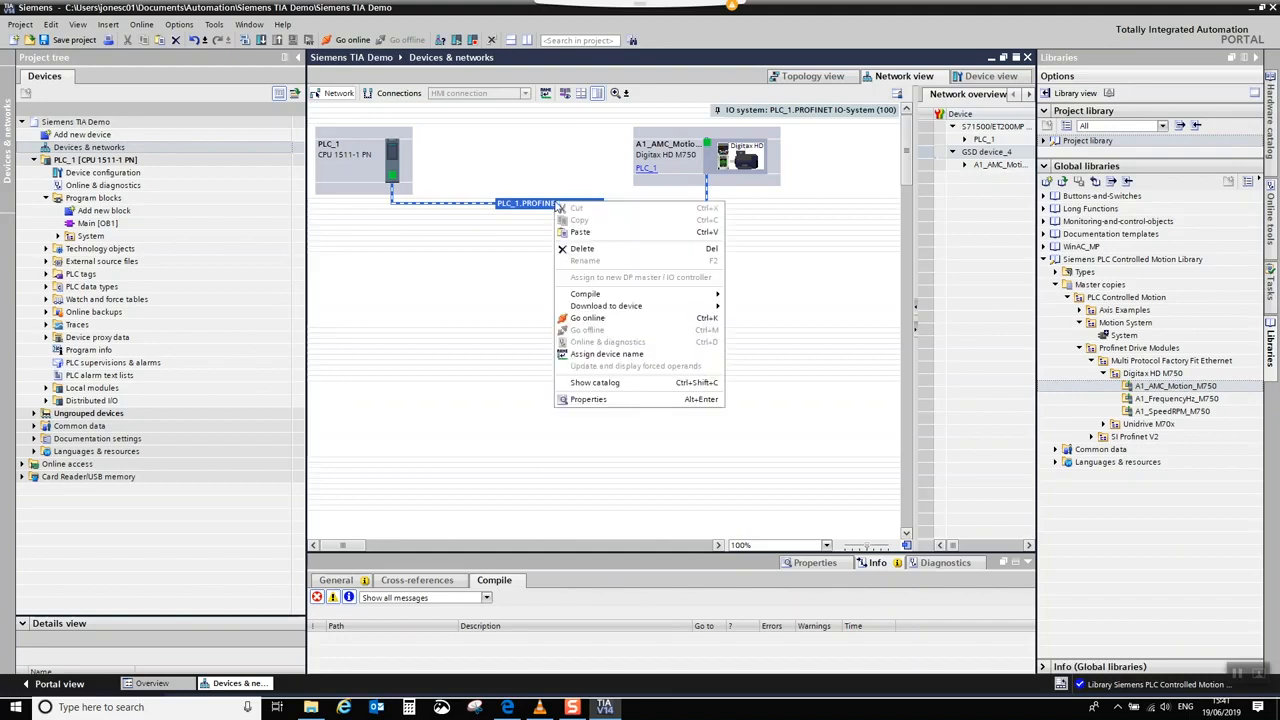
{"action": "left_click", "coordinate": [610, 354]}
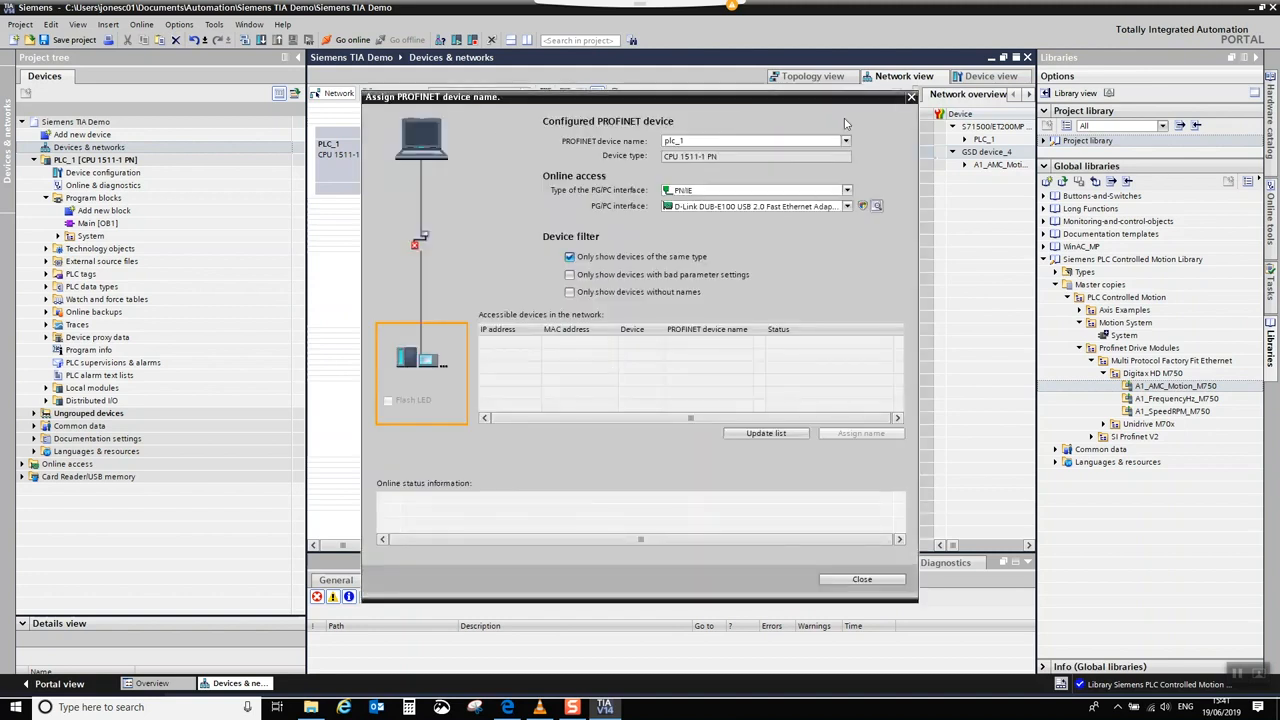
{"action": "left_click", "coordinate": [848, 140]}
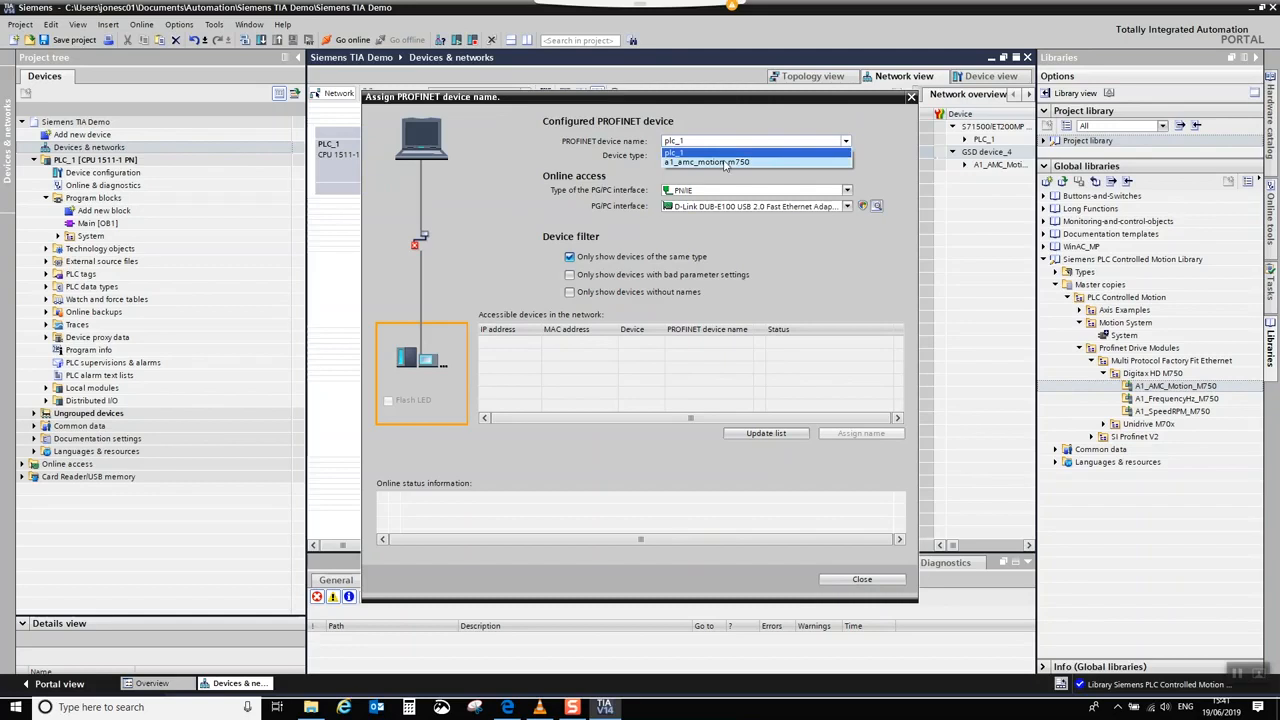
{"action": "left_click", "coordinate": [724, 162]}
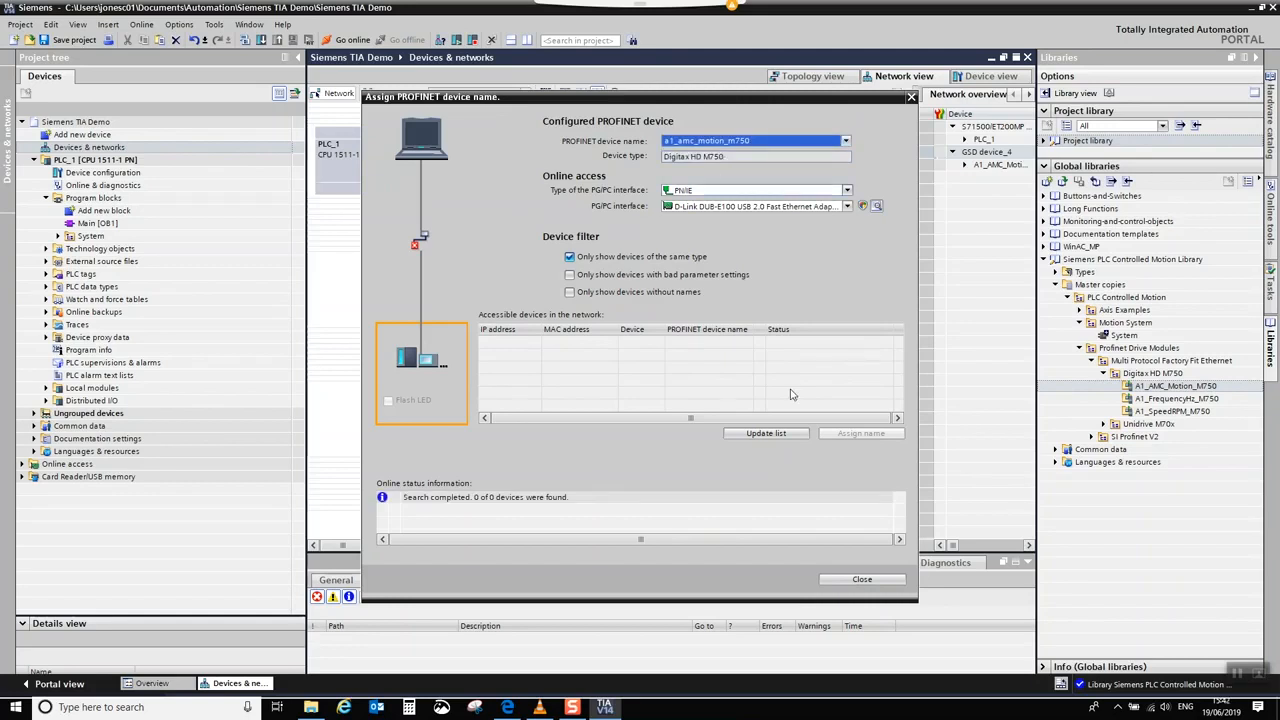
{"action": "left_click", "coordinate": [753, 433]}
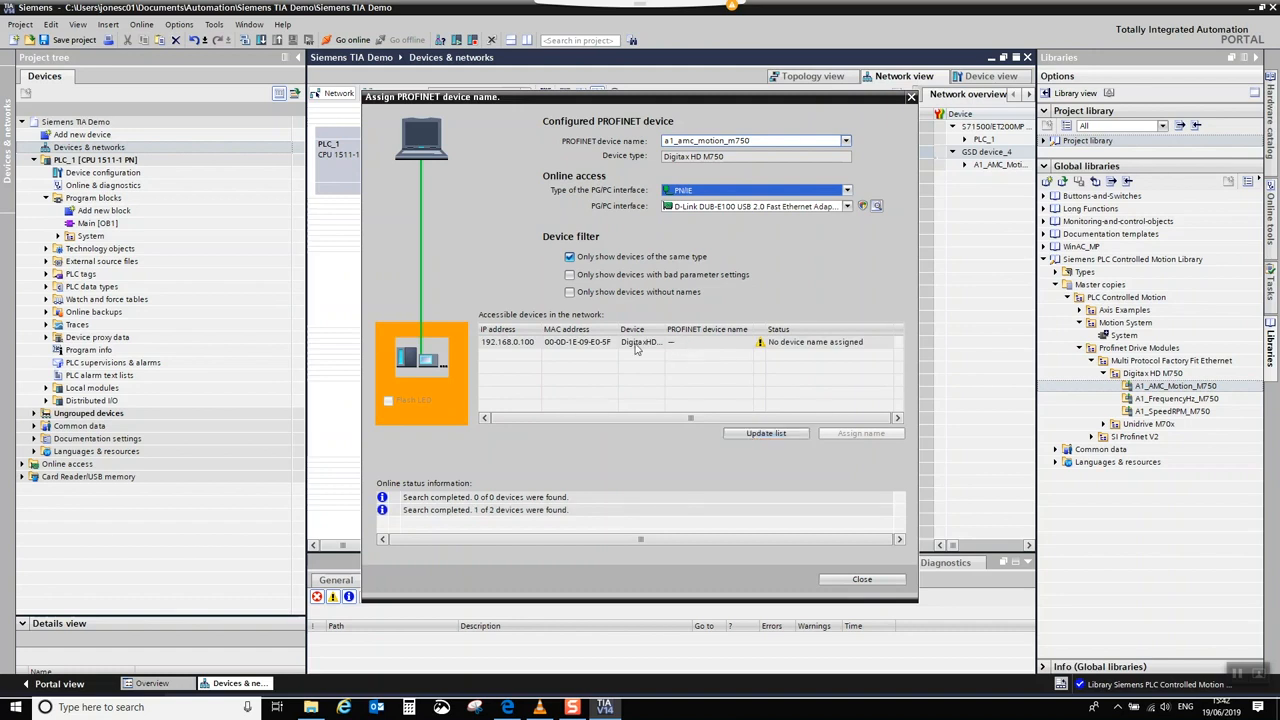
{"action": "left_click", "coordinate": [527, 344]}
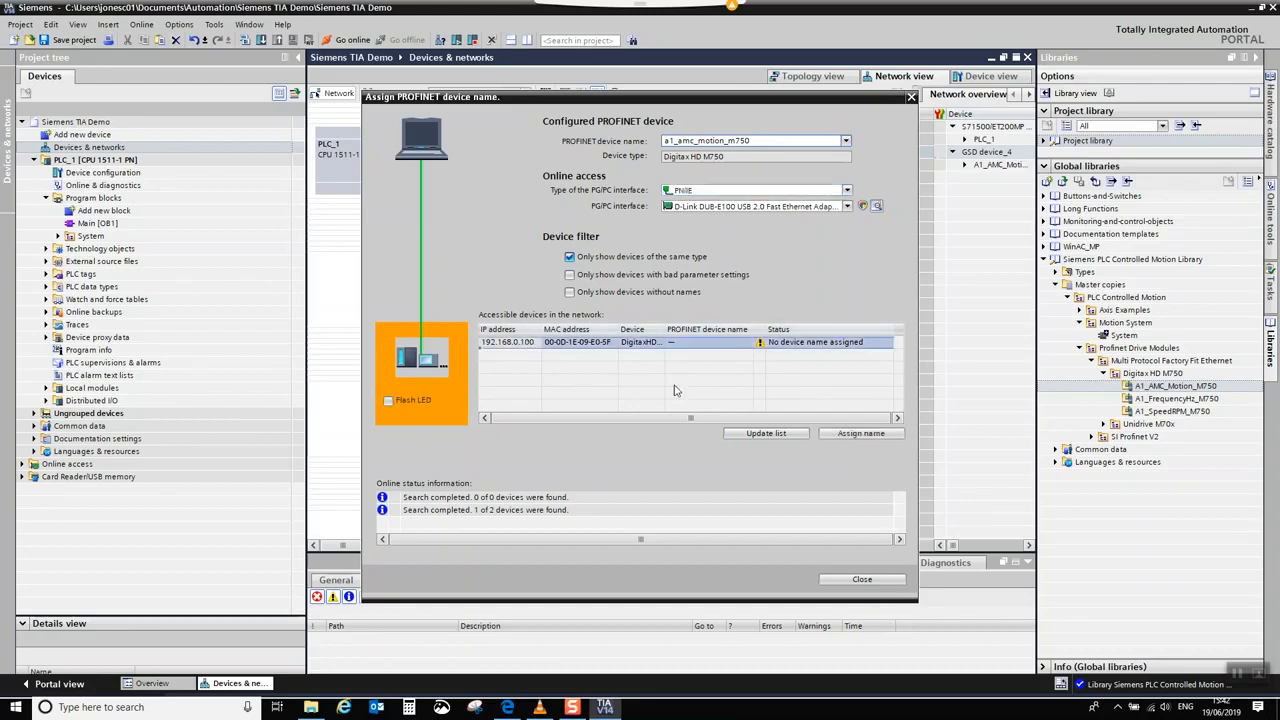
{"action": "left_click", "coordinate": [865, 434]}
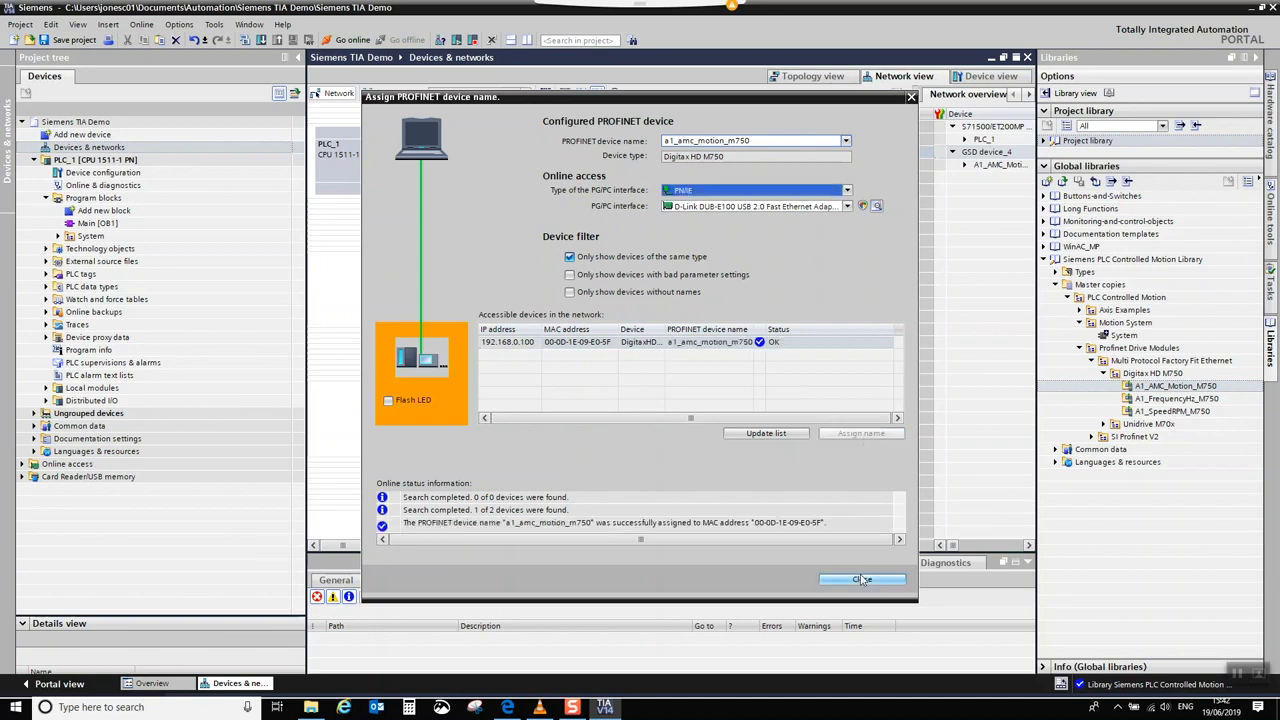
{"action": "left_click", "coordinate": [861, 582]}
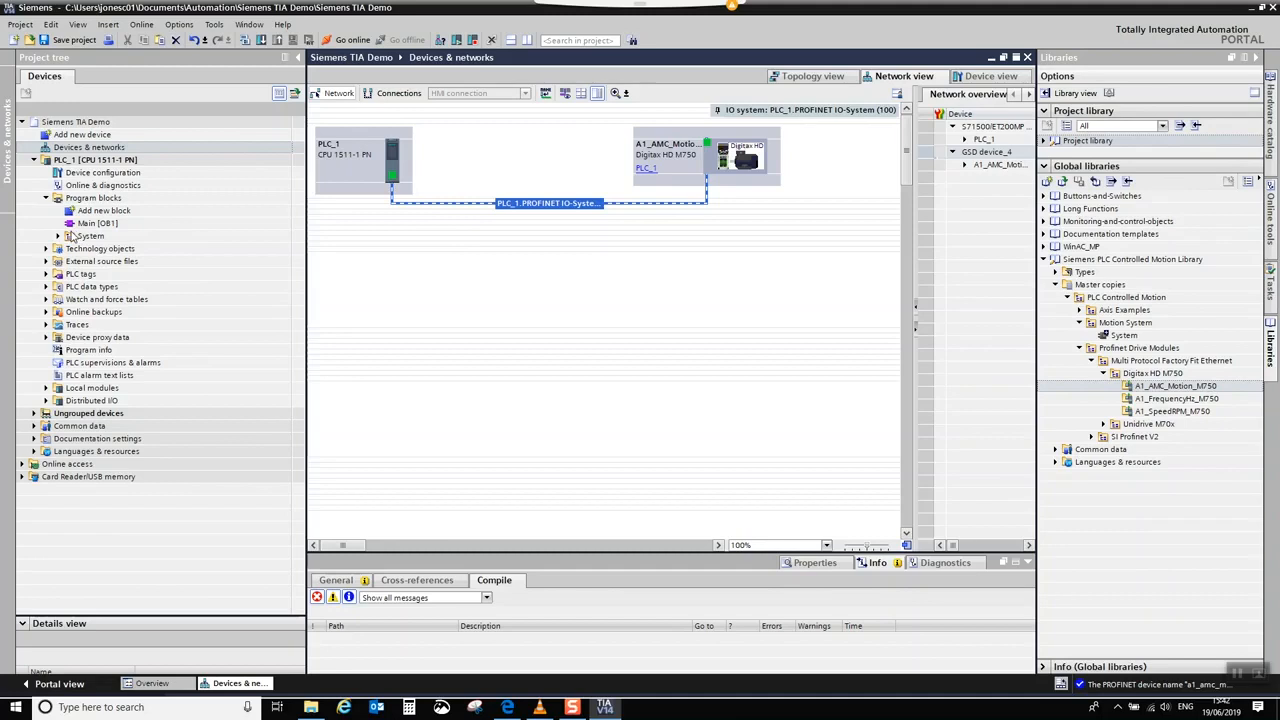
Copy the Position AMC M750 Axis Example from the library's Digitax HD M750 axis examples into PLC_1's program blocks
{"action": "left_click", "coordinate": [1079, 348]}
{"action": "left_click", "coordinate": [1079, 323]}
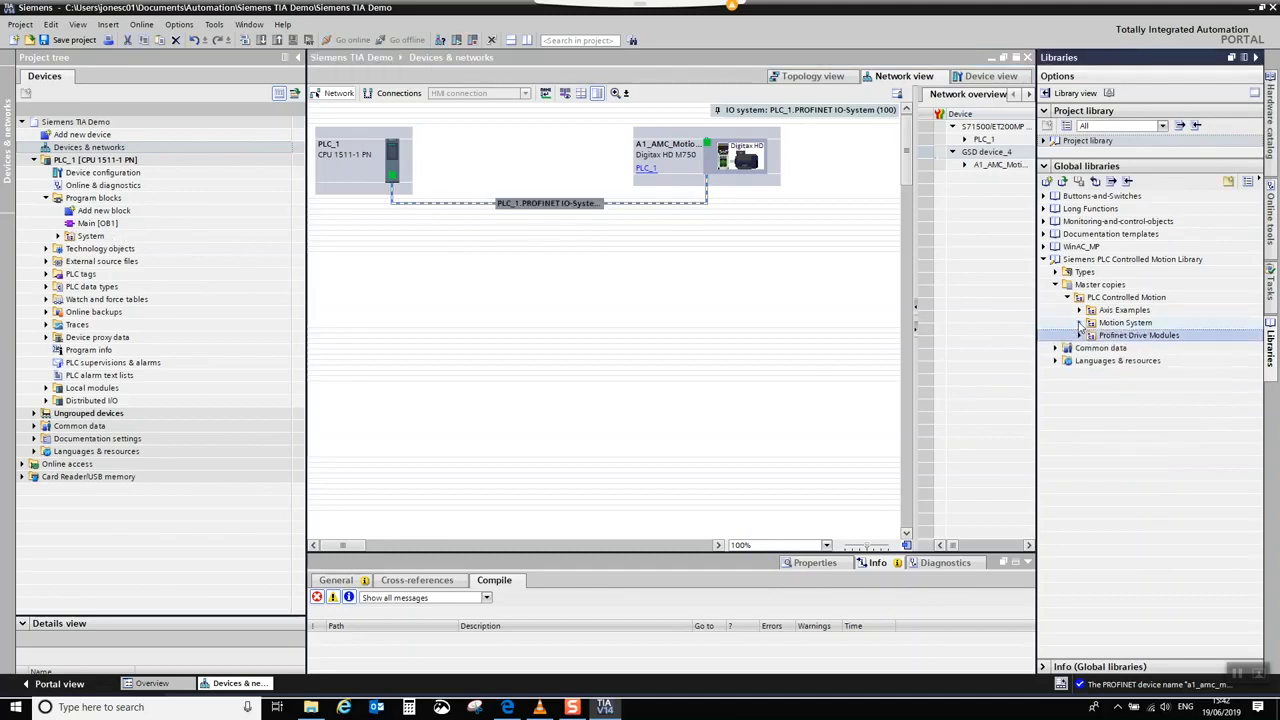
{"action": "left_click", "coordinate": [1079, 311]}
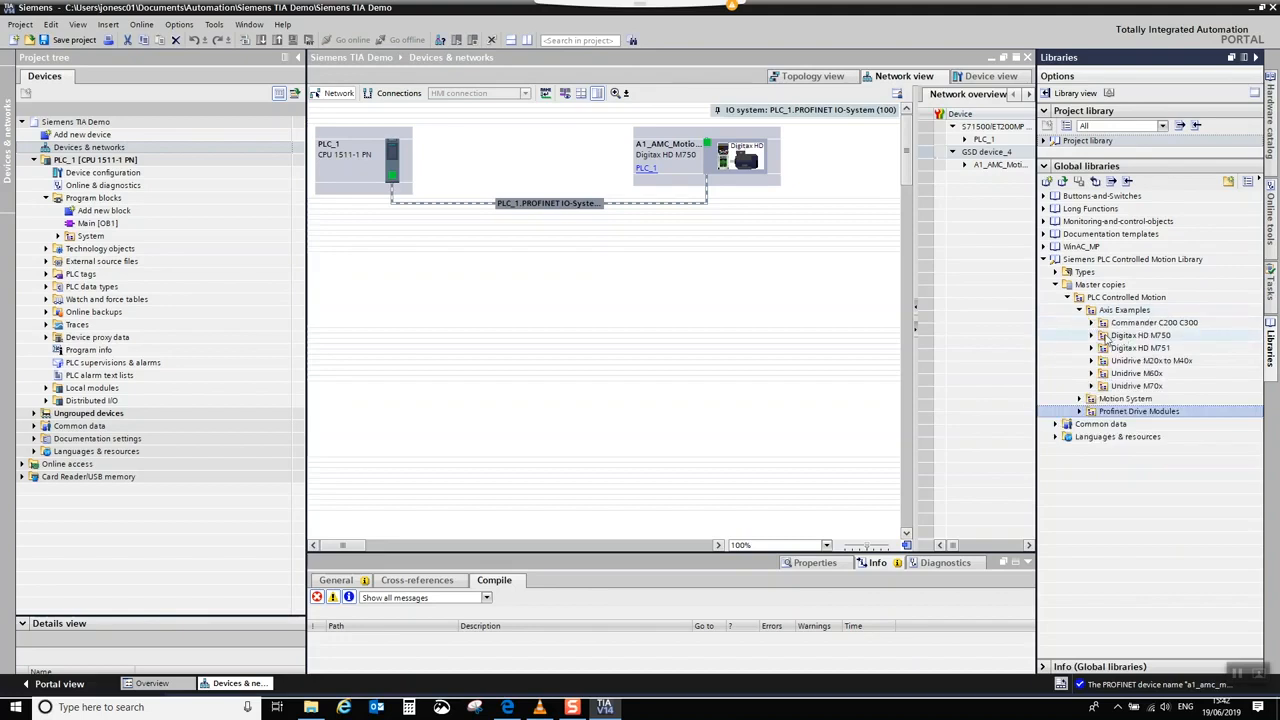
{"action": "left_click", "coordinate": [1092, 337]}
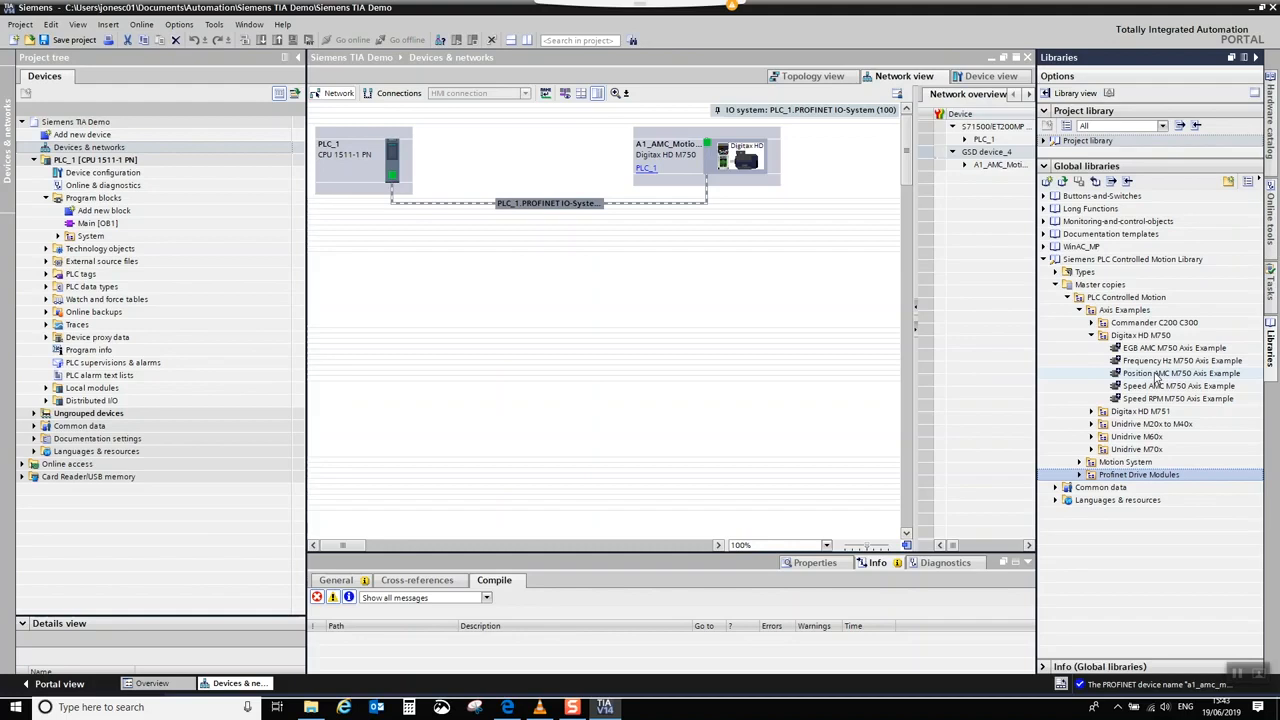
{"action": "left_click_drag", "start_coordinate": [1157, 378], "coordinate": [118, 199]}
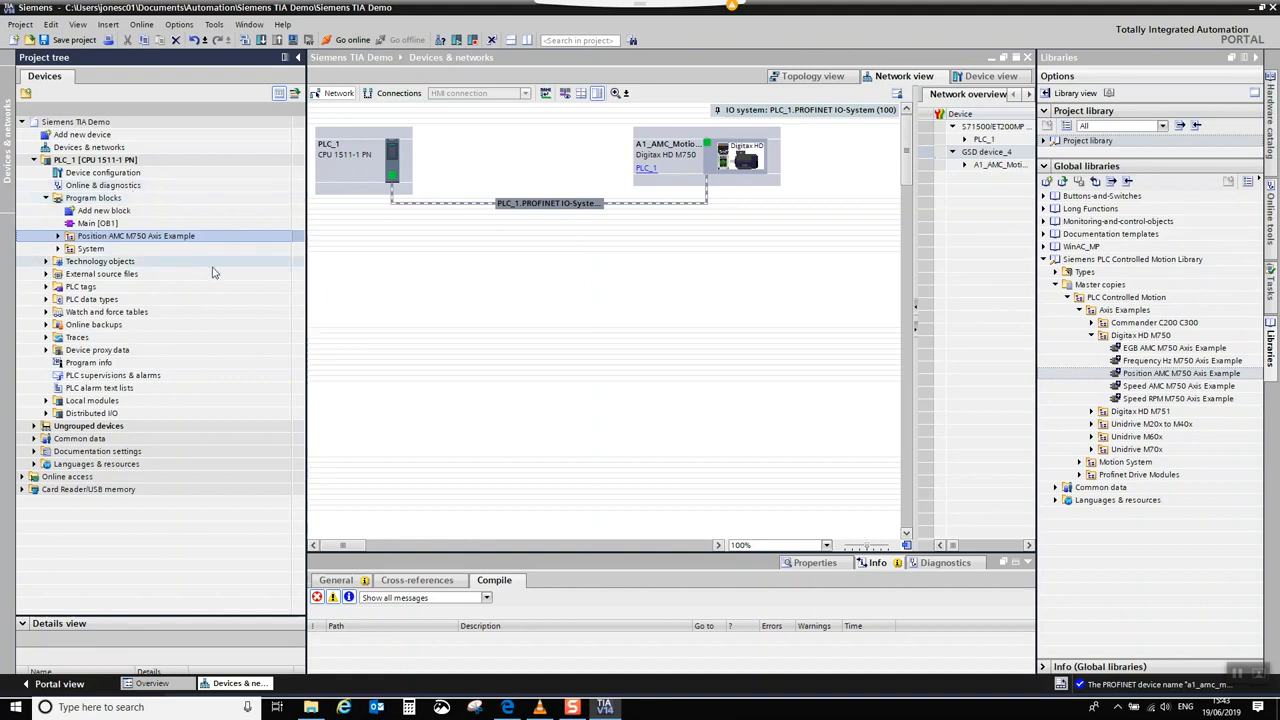
Examine the networks and block interface of PositionAMC_M750_A1 [FB26] in the Position AMC M750 Axis Example group
{"action": "left_click", "coordinate": [58, 236]}
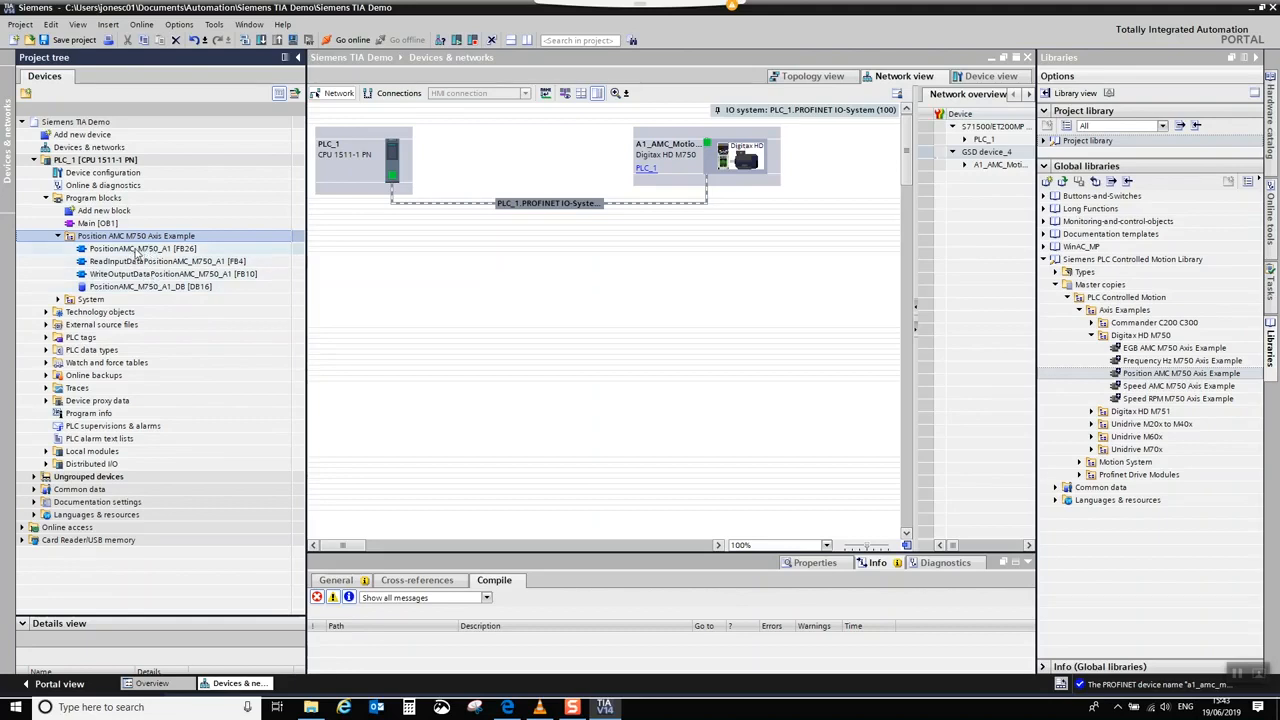
{"action": "left_click", "coordinate": [134, 249]}
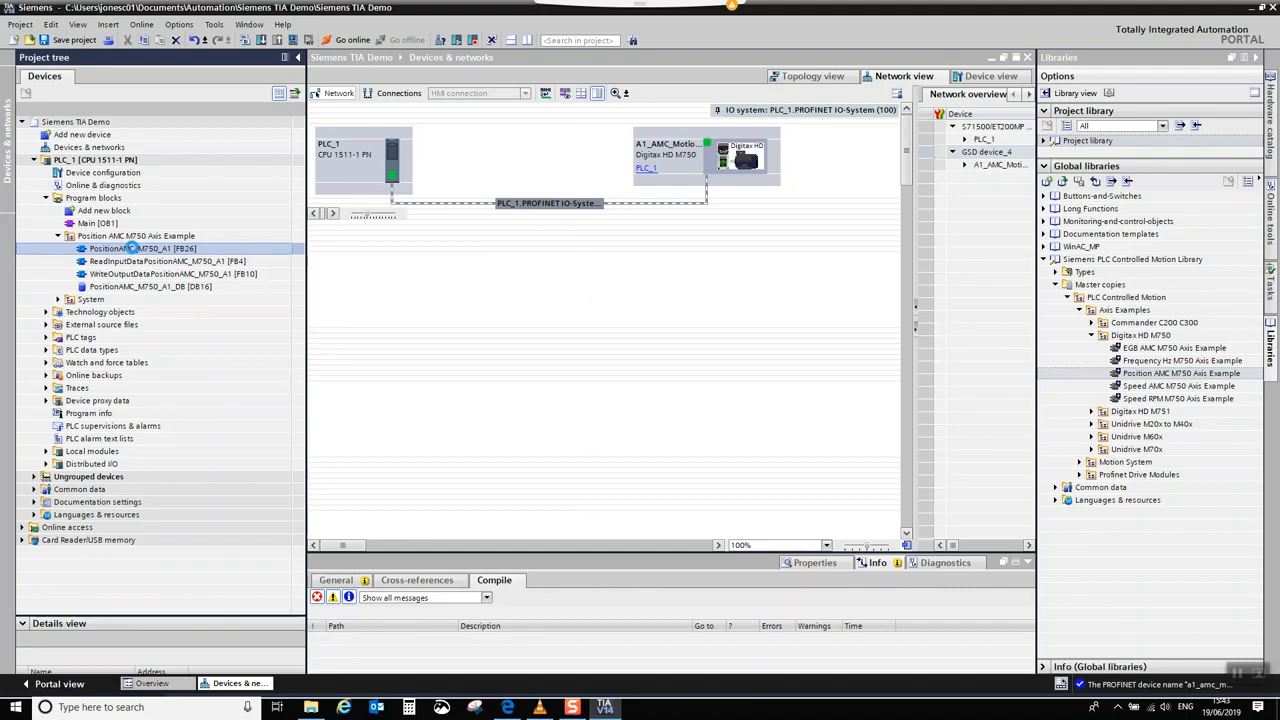
{"action": "double_click", "coordinate": [134, 249]}
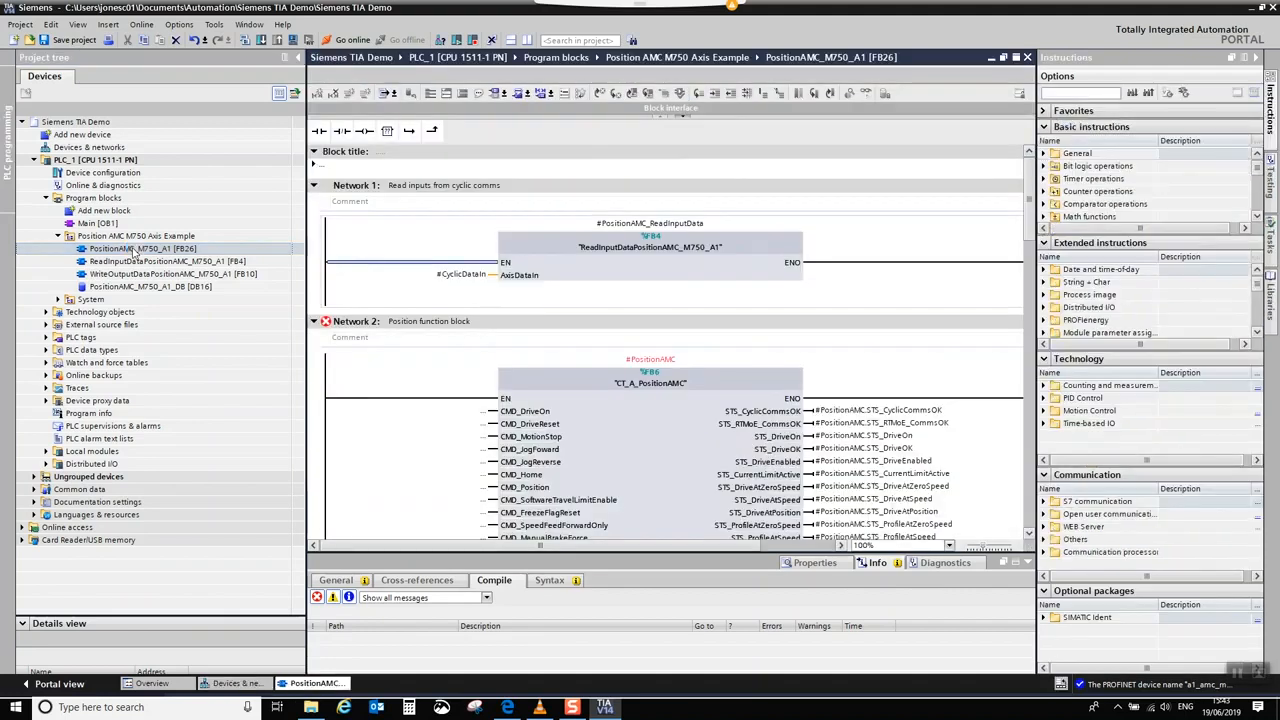
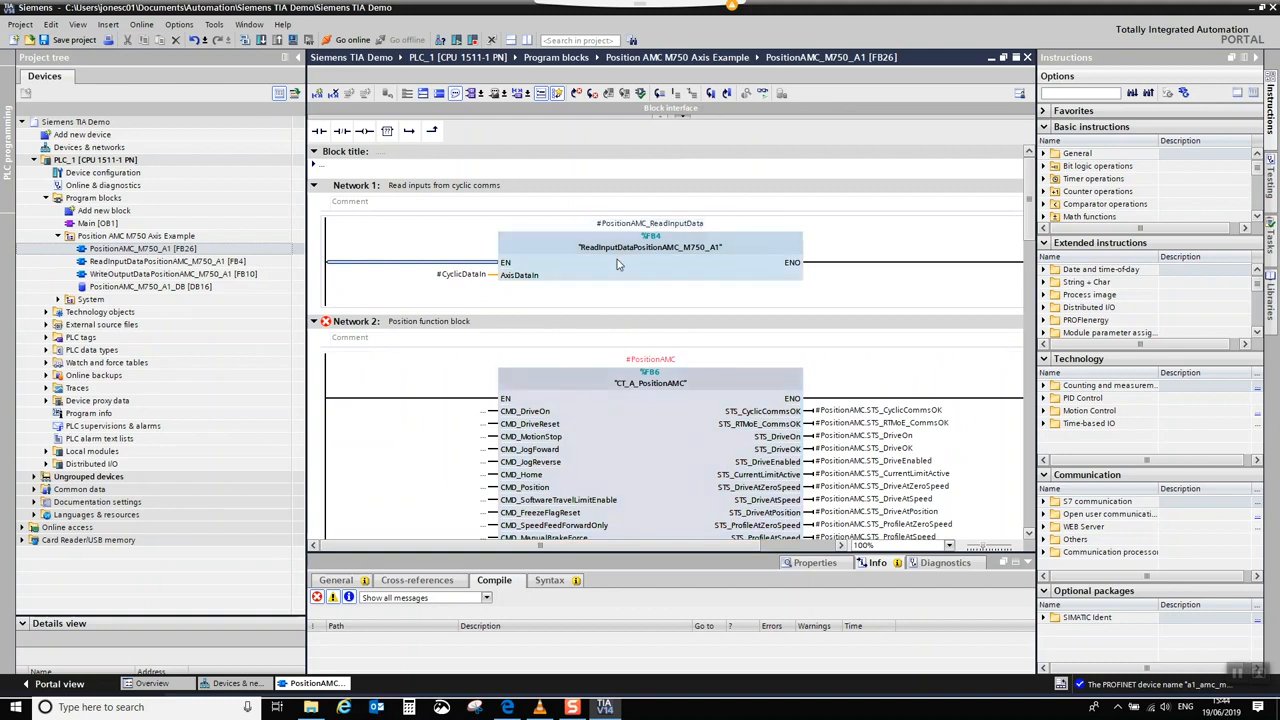
{"action": "scroll", "coordinate": [639, 407], "scroll_direction": "down", "scroll_amount": 10}
{"action": "scroll", "coordinate": [639, 407], "scroll_direction": "down", "scroll_amount": 10}
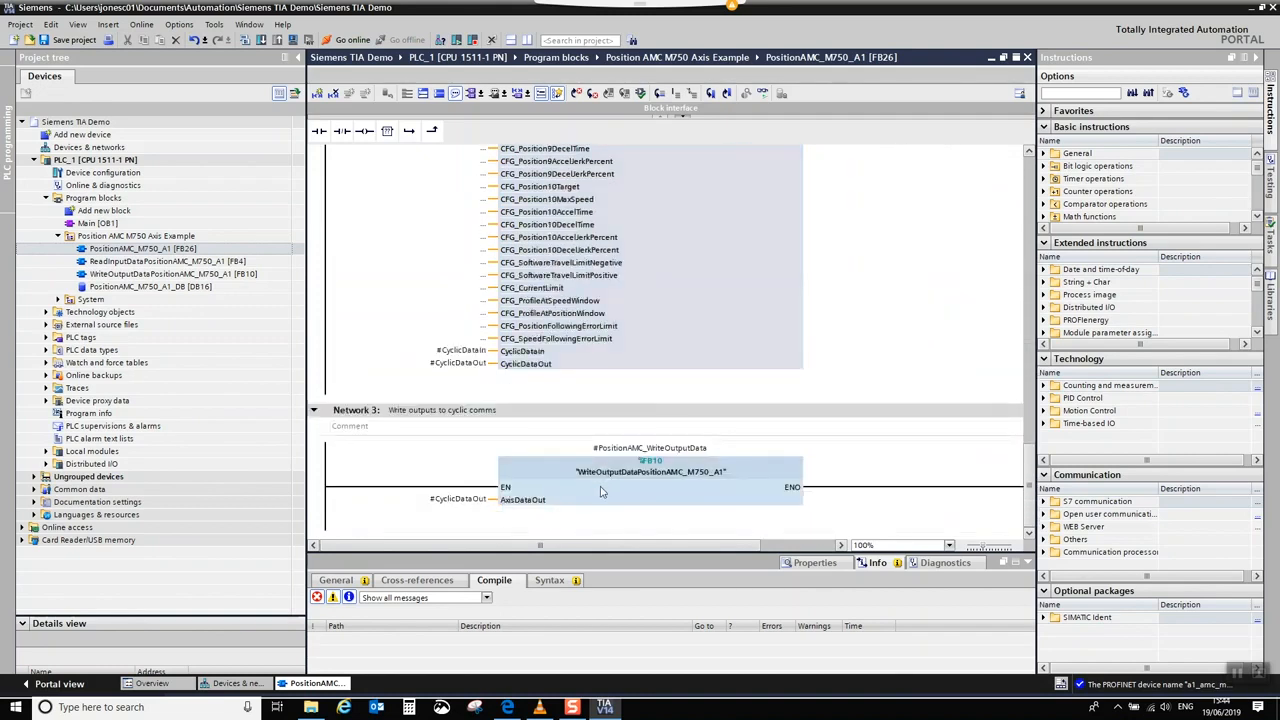
{"action": "scroll", "coordinate": [600, 490], "scroll_direction": "up", "scroll_amount": 10}
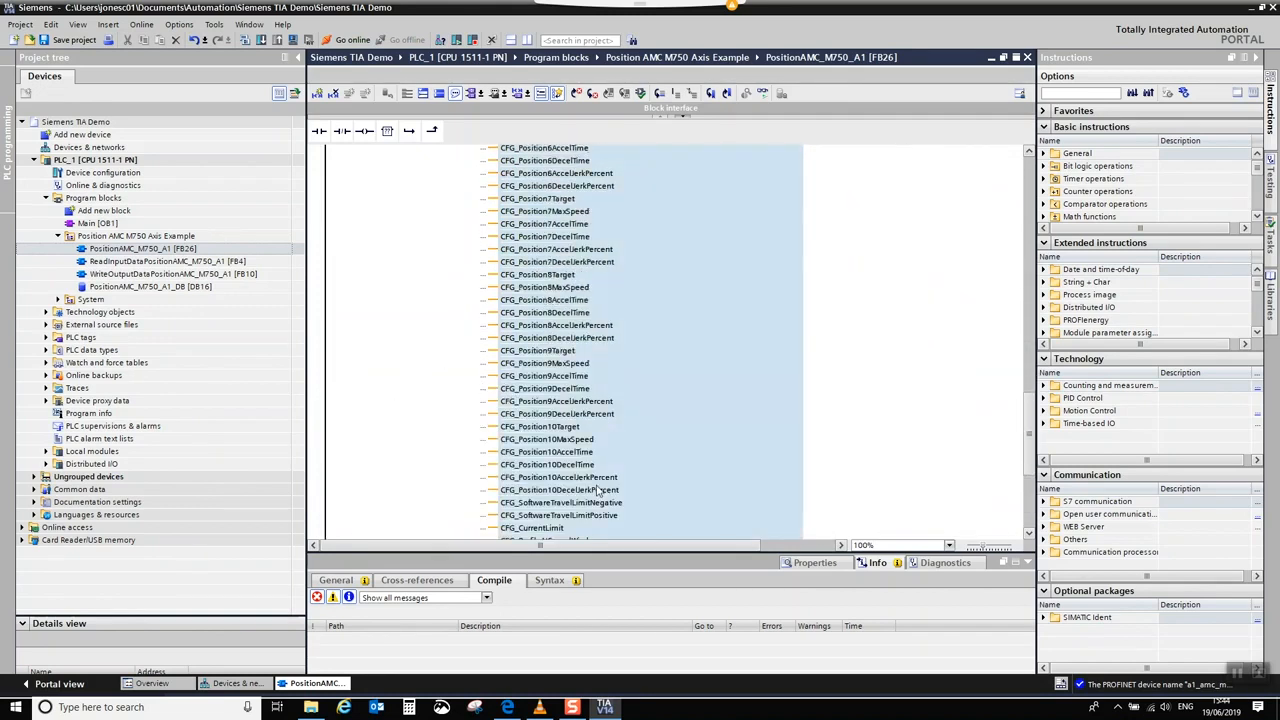
{"action": "left_click", "coordinate": [686, 118]}
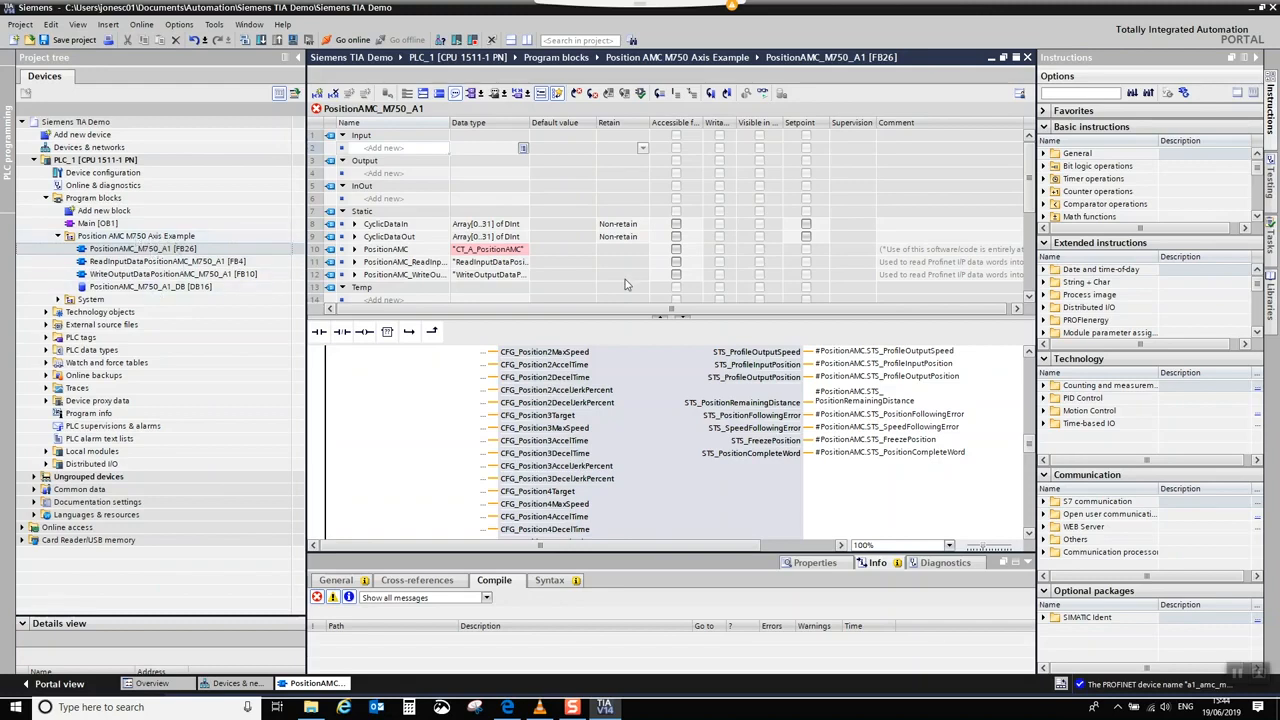
{"action": "left_click", "coordinate": [661, 317]}
{"action": "scroll", "coordinate": [613, 321], "scroll_direction": "up", "scroll_amount": 10}
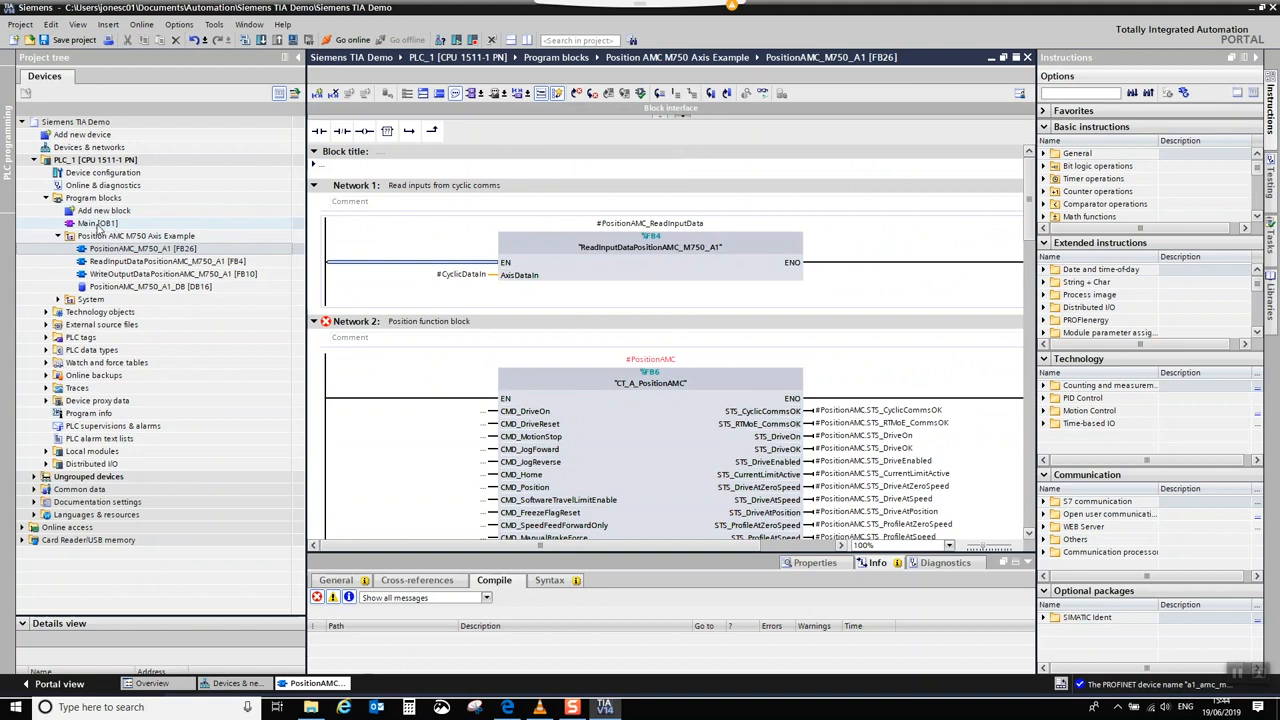
Call PositionAMC_M750_A1 in Network 1 of Main [OB1], using the existing PositionAMC_M750_A1_DB as its instance data block
{"action": "left_click", "coordinate": [88, 223]}
{"action": "double_click", "coordinate": [88, 223]}
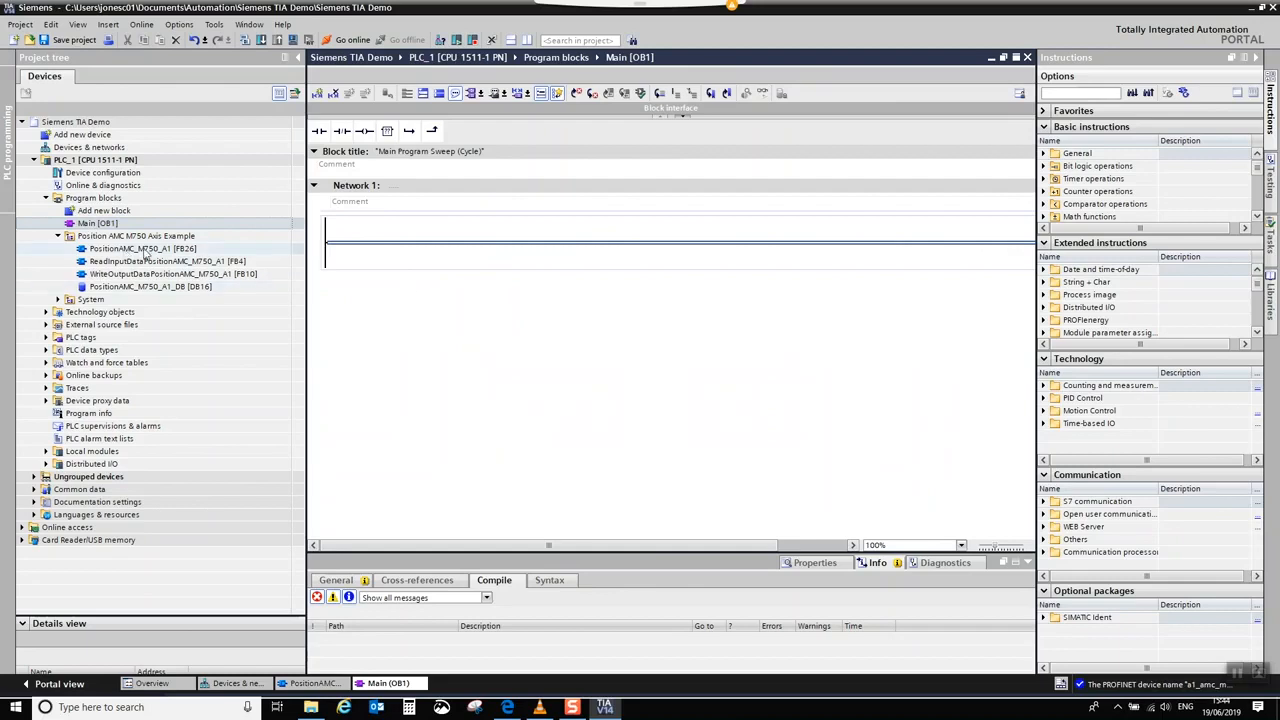
{"action": "left_click_drag", "start_coordinate": [128, 252], "coordinate": [729, 243]}
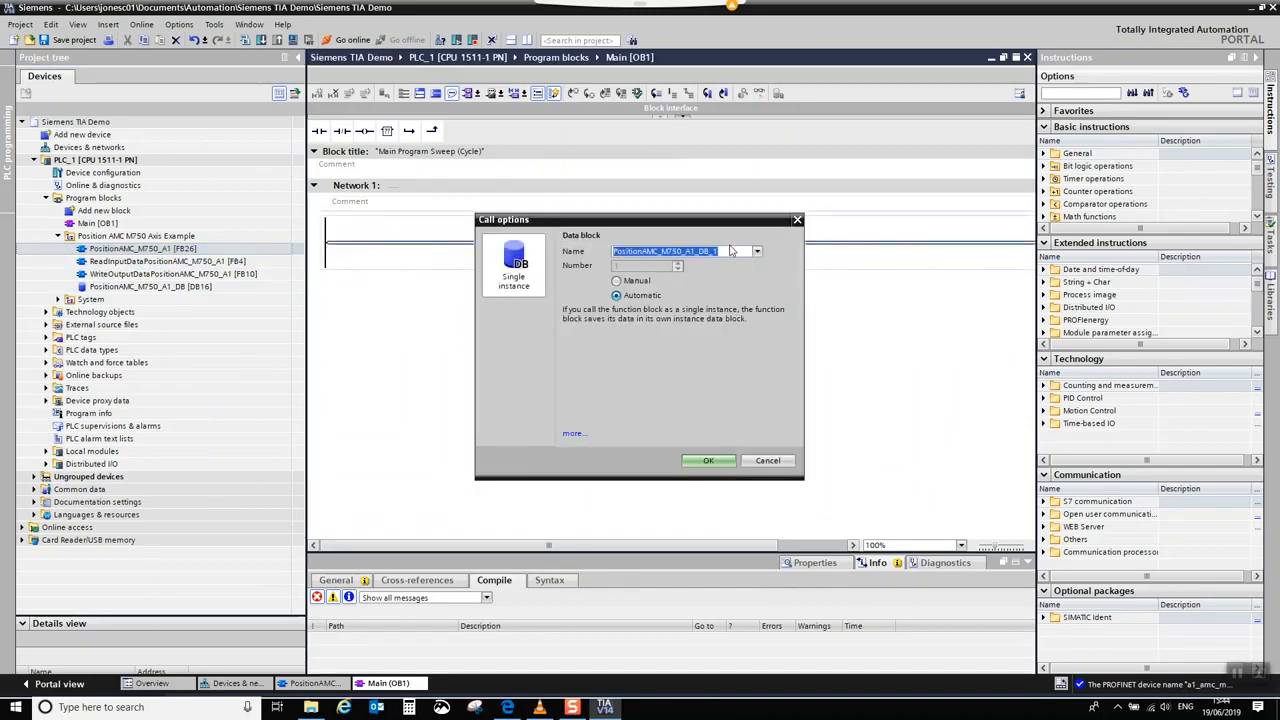
{"action": "left_click", "coordinate": [725, 252]}
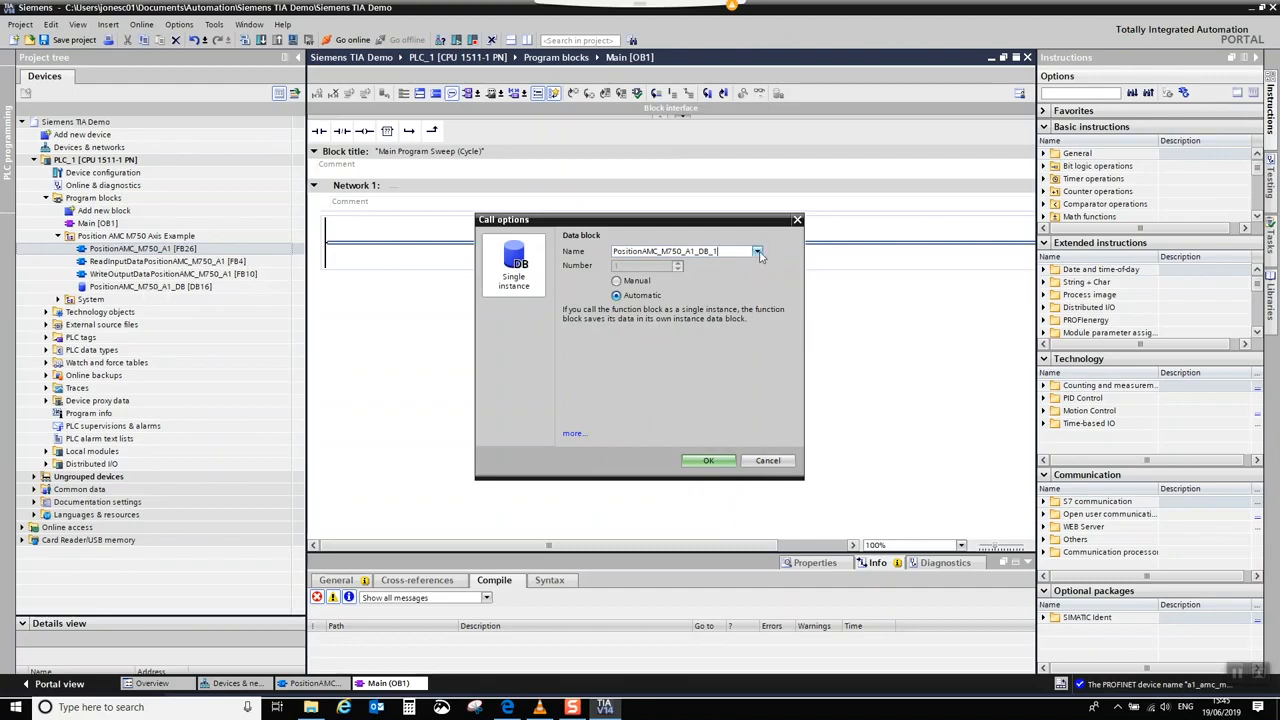
{"action": "left_click", "coordinate": [758, 252]}
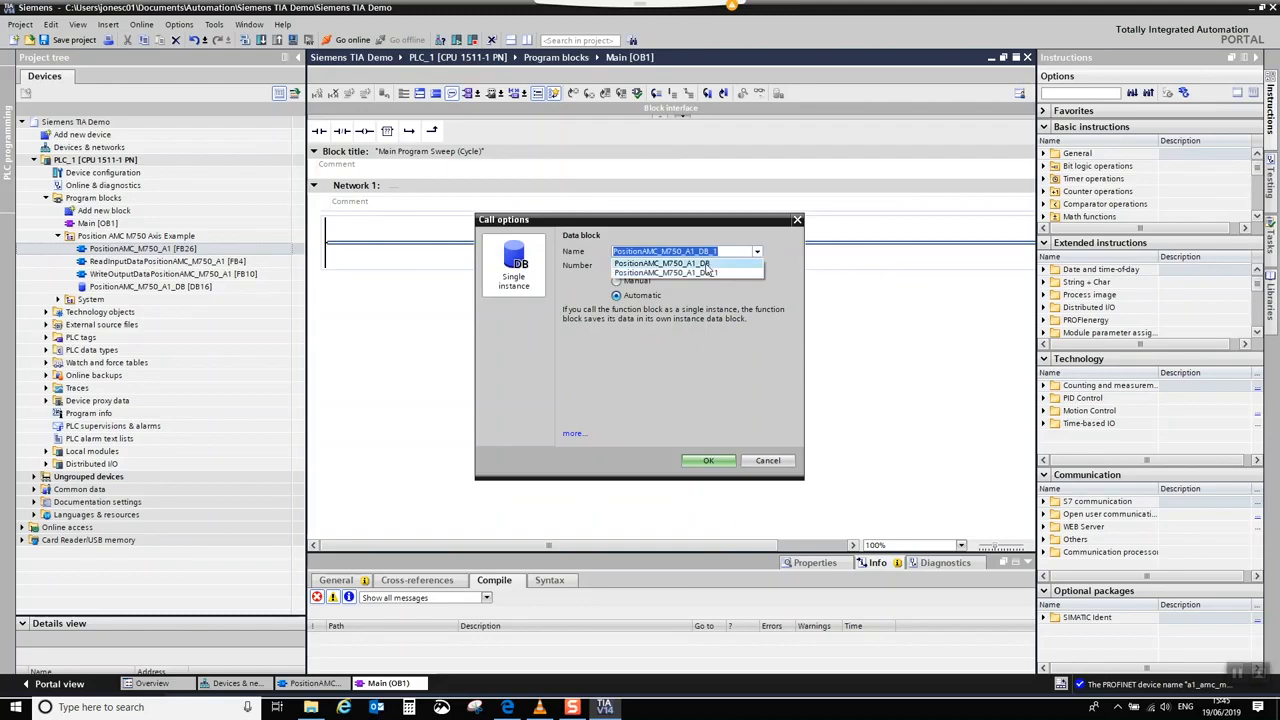
{"action": "left_click", "coordinate": [705, 264]}
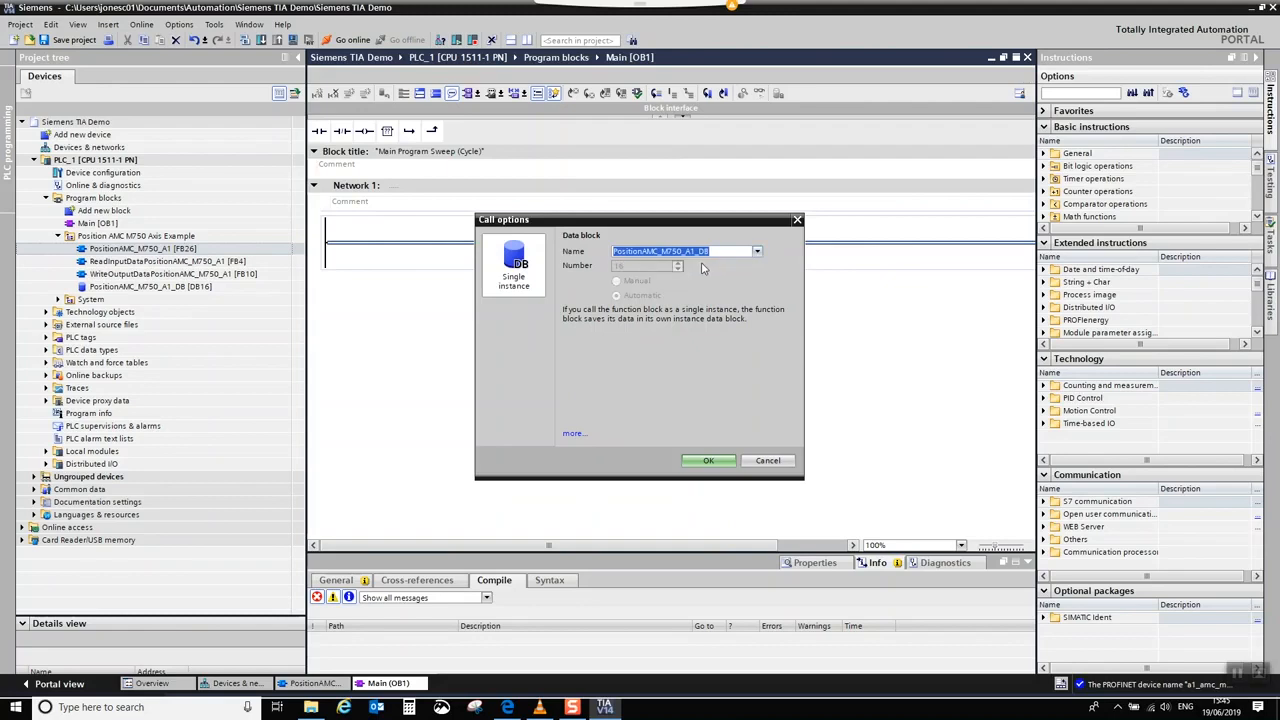
{"action": "left_click", "coordinate": [707, 462]}
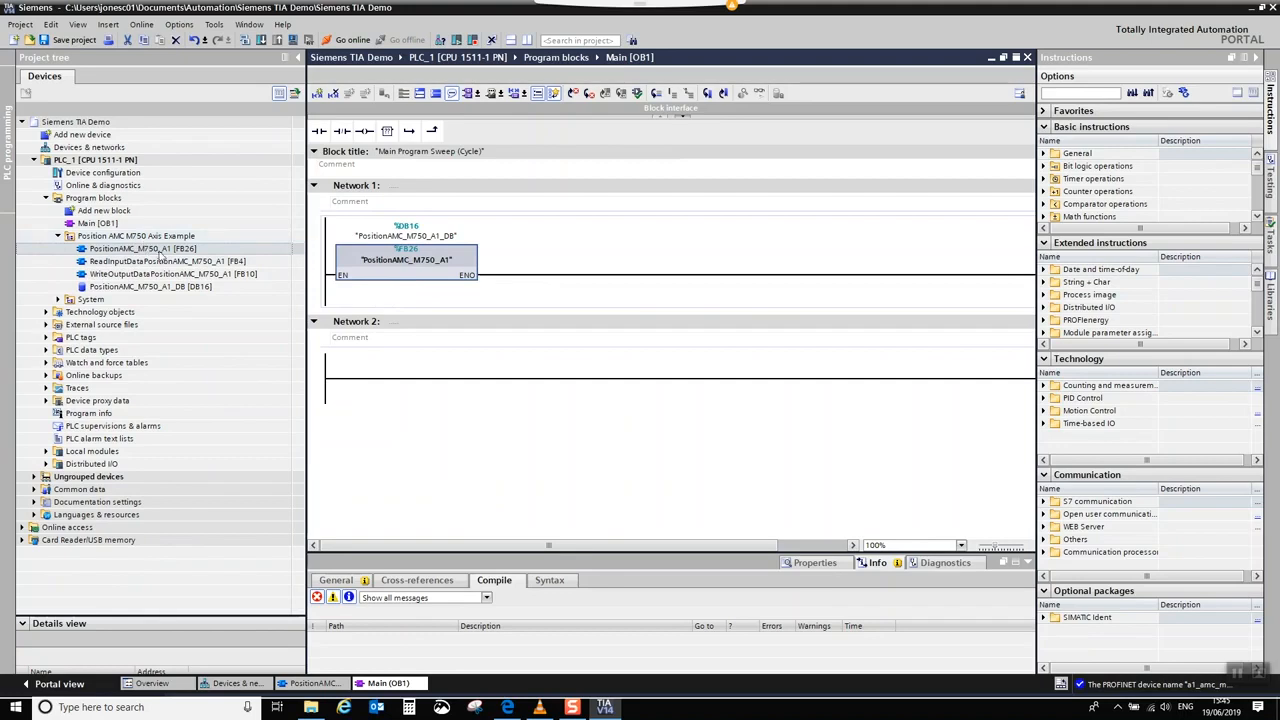
Collapse the axis example group and compile the program blocks' software, only changes
{"action": "left_click", "coordinate": [58, 237]}
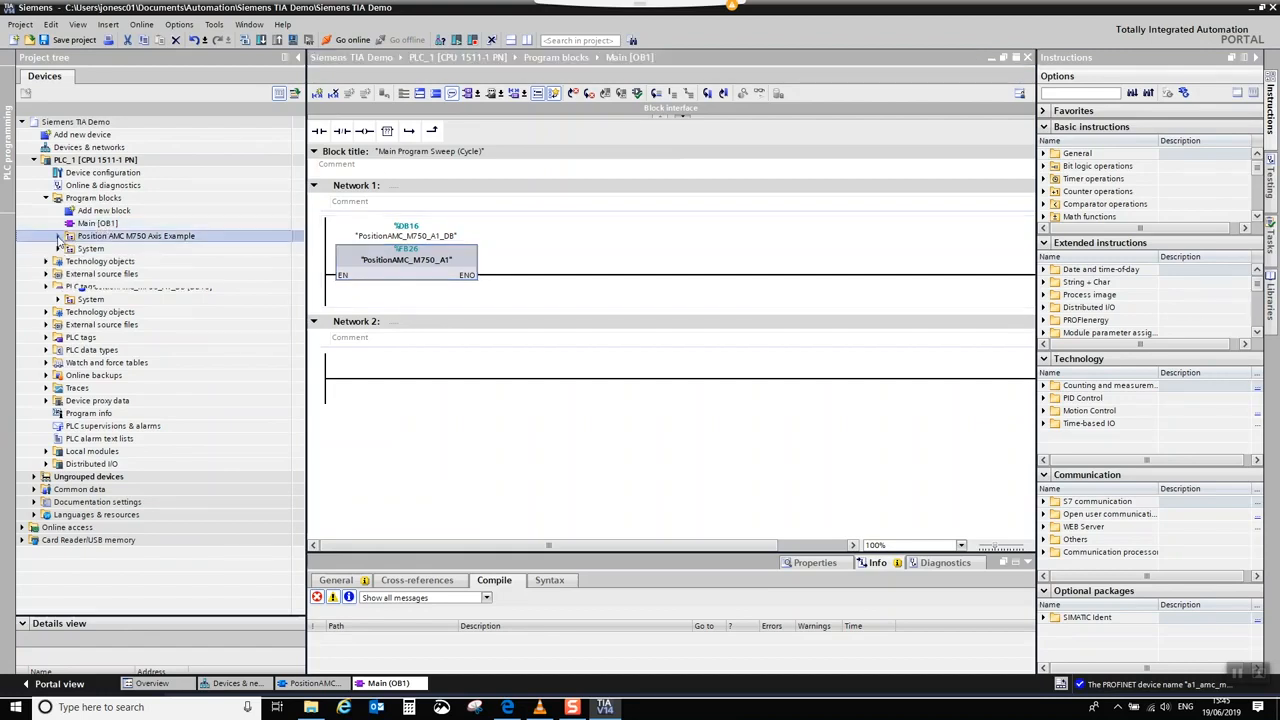
{"action": "left_click", "coordinate": [95, 198]}
{"action": "right_click", "coordinate": [95, 199]}
{"action": "mouse_move", "coordinate": [167, 287]}
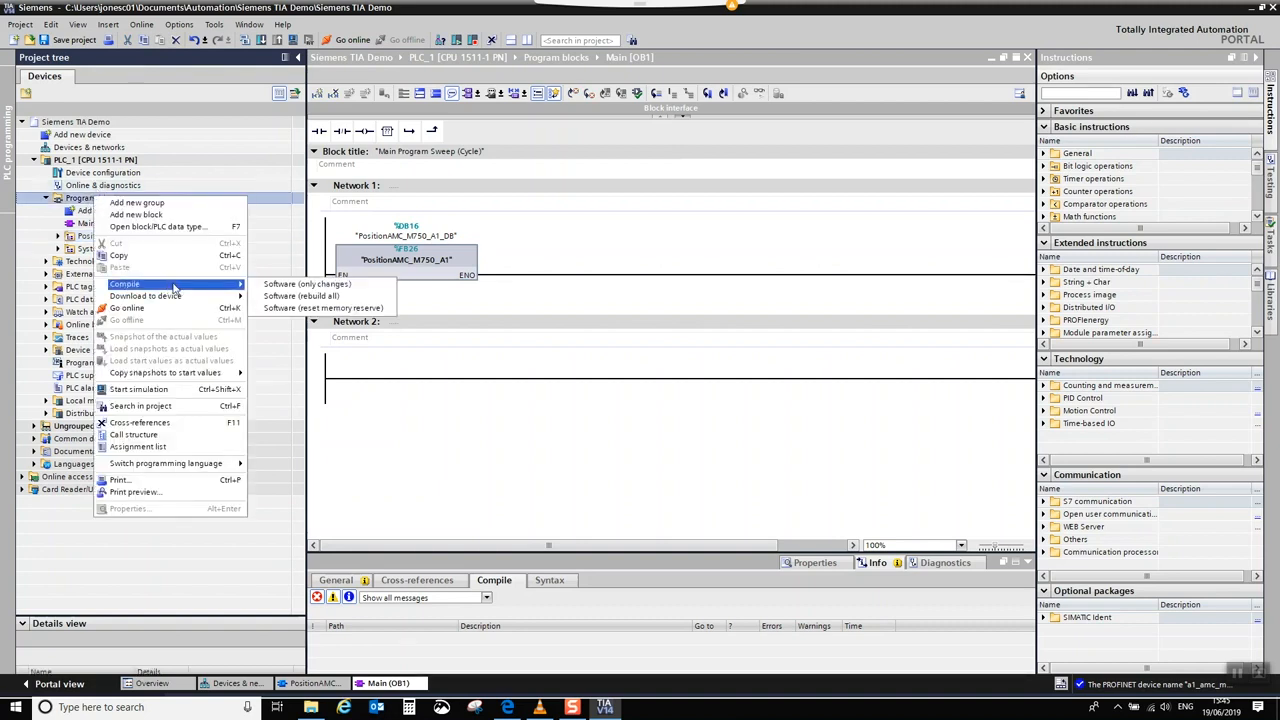
{"action": "left_click", "coordinate": [296, 285]}
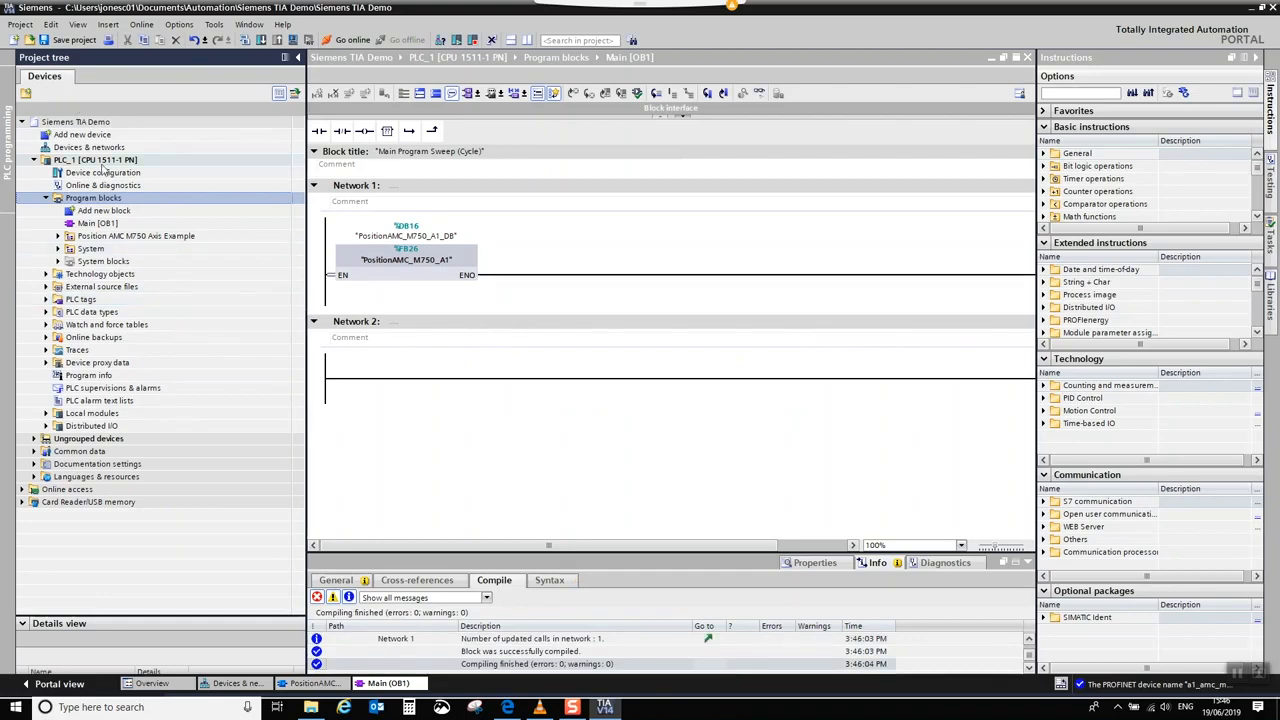
Compile the hardware configuration of PLC_1, only changes
{"action": "left_click", "coordinate": [98, 164]}
{"action": "right_click", "coordinate": [100, 166]}
{"action": "mouse_move", "coordinate": [197, 343]}
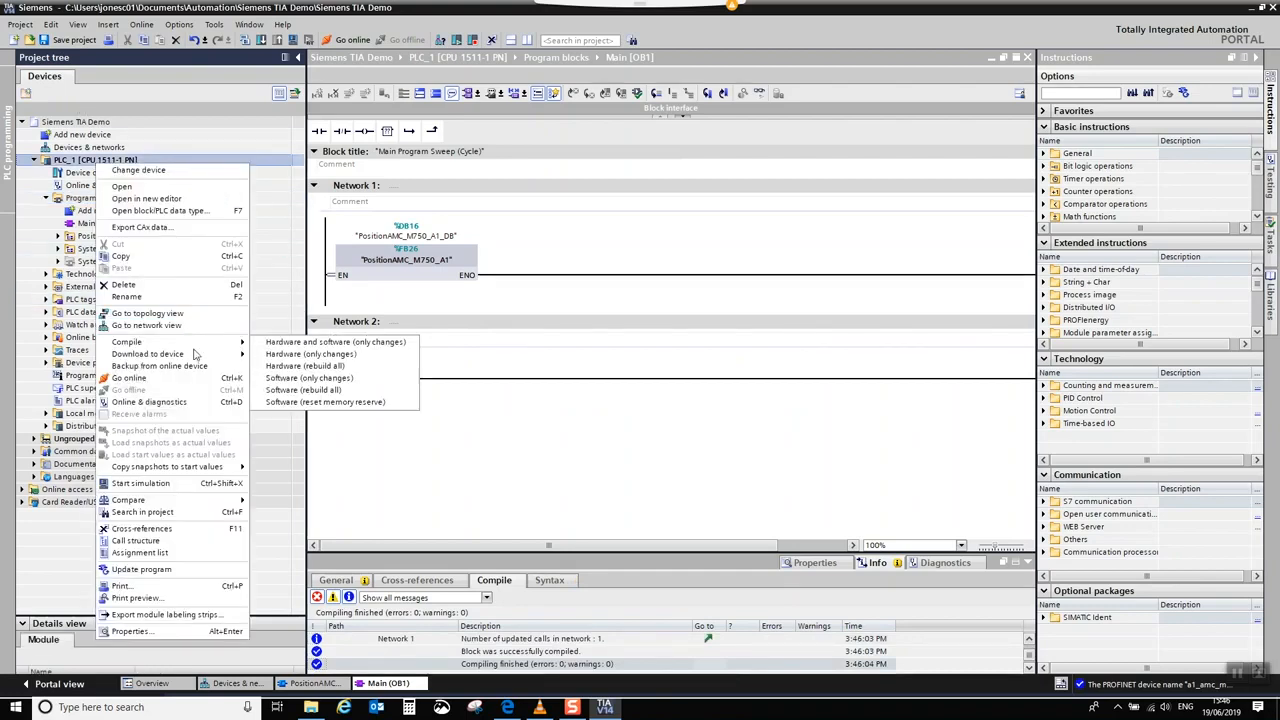
{"action": "left_click", "coordinate": [312, 354]}
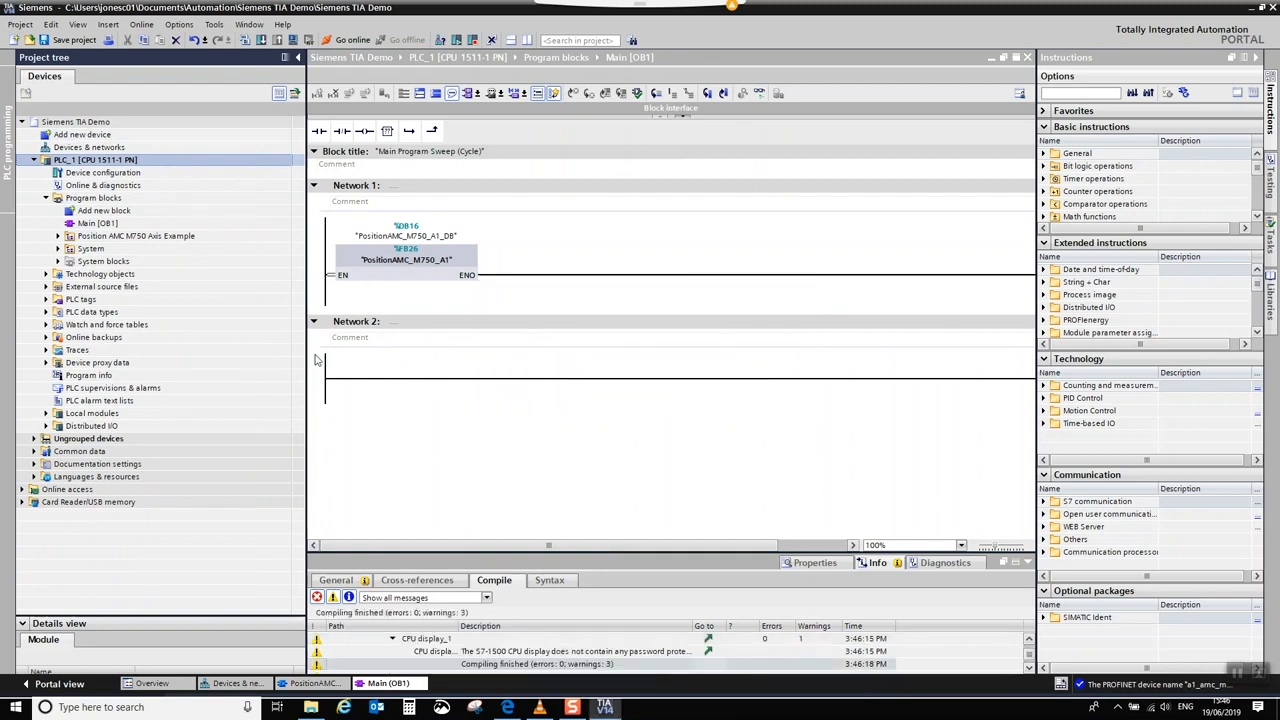
Save the project and search subnet PN/IE_1 for compatible devices to download PLC_1 to
{"action": "left_click", "coordinate": [60, 44]}
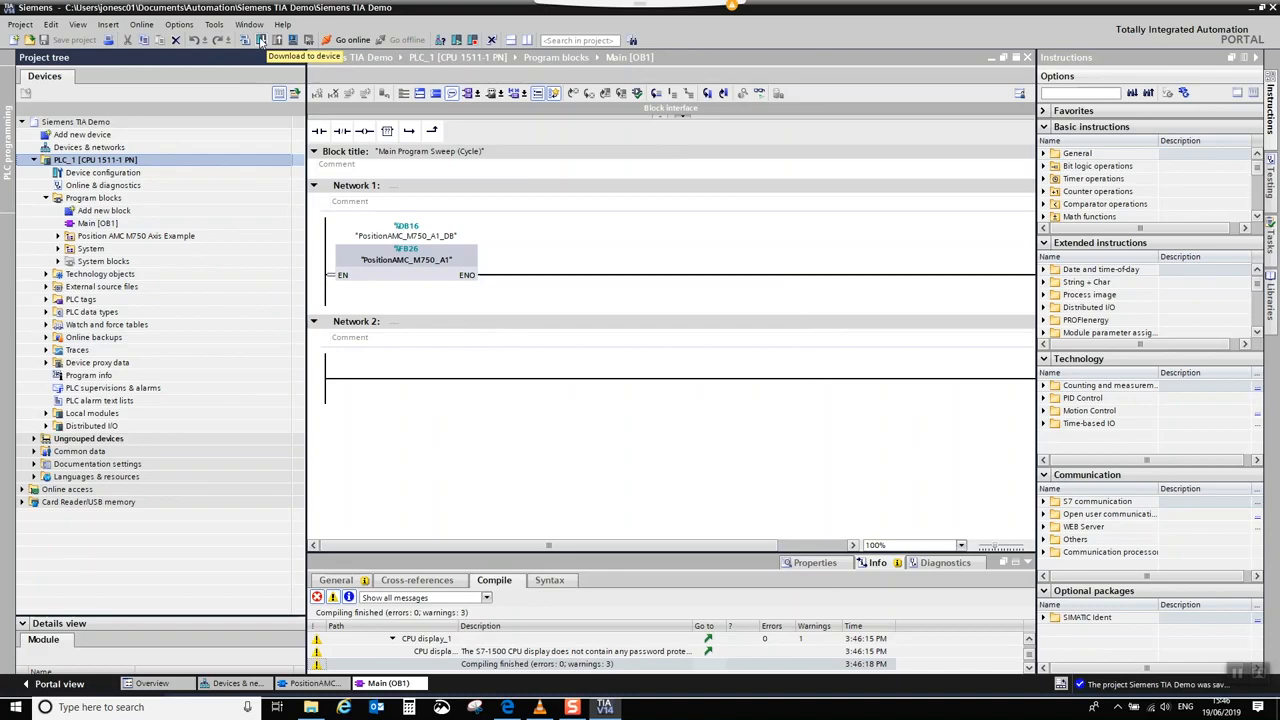
{"action": "left_click", "coordinate": [261, 40]}
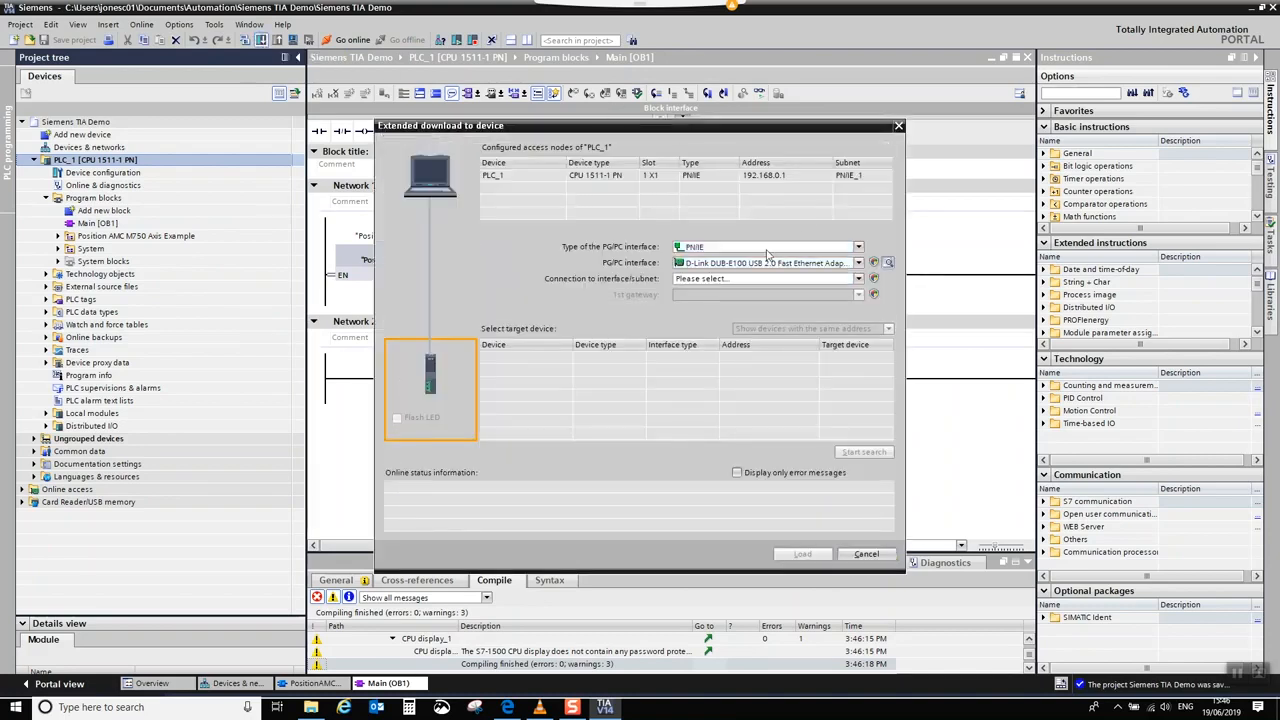
{"action": "left_click", "coordinate": [858, 279]}
{"action": "left_click", "coordinate": [689, 307]}
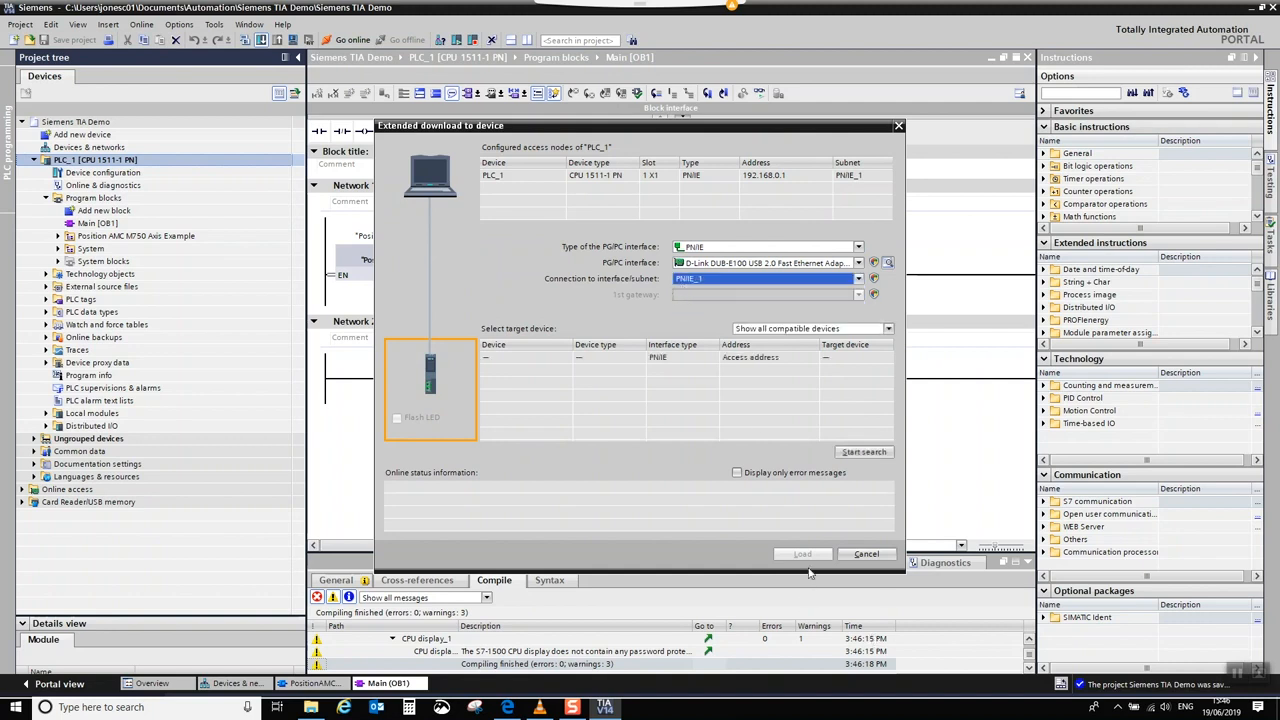
{"action": "left_click", "coordinate": [855, 455]}
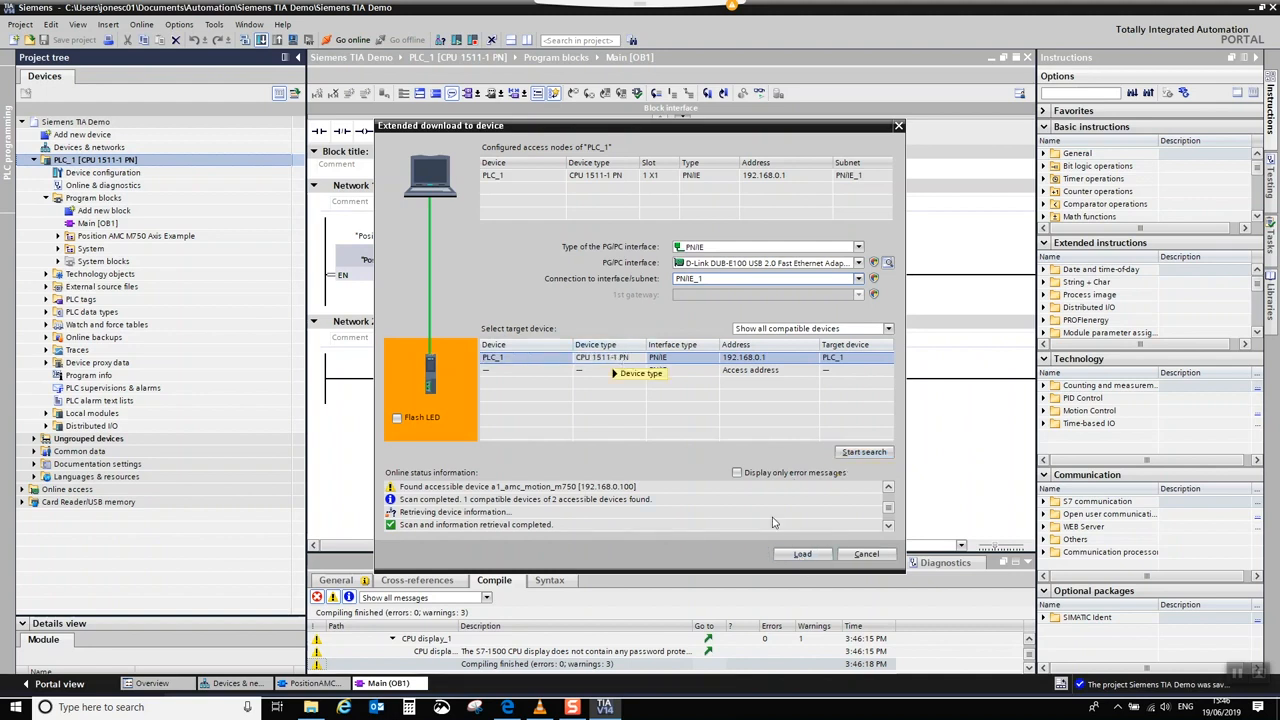
Load the project to PLC_1 with the Reset module action set to Delete all, finishing with Start all modules enabled
{"action": "left_click", "coordinate": [802, 553]}
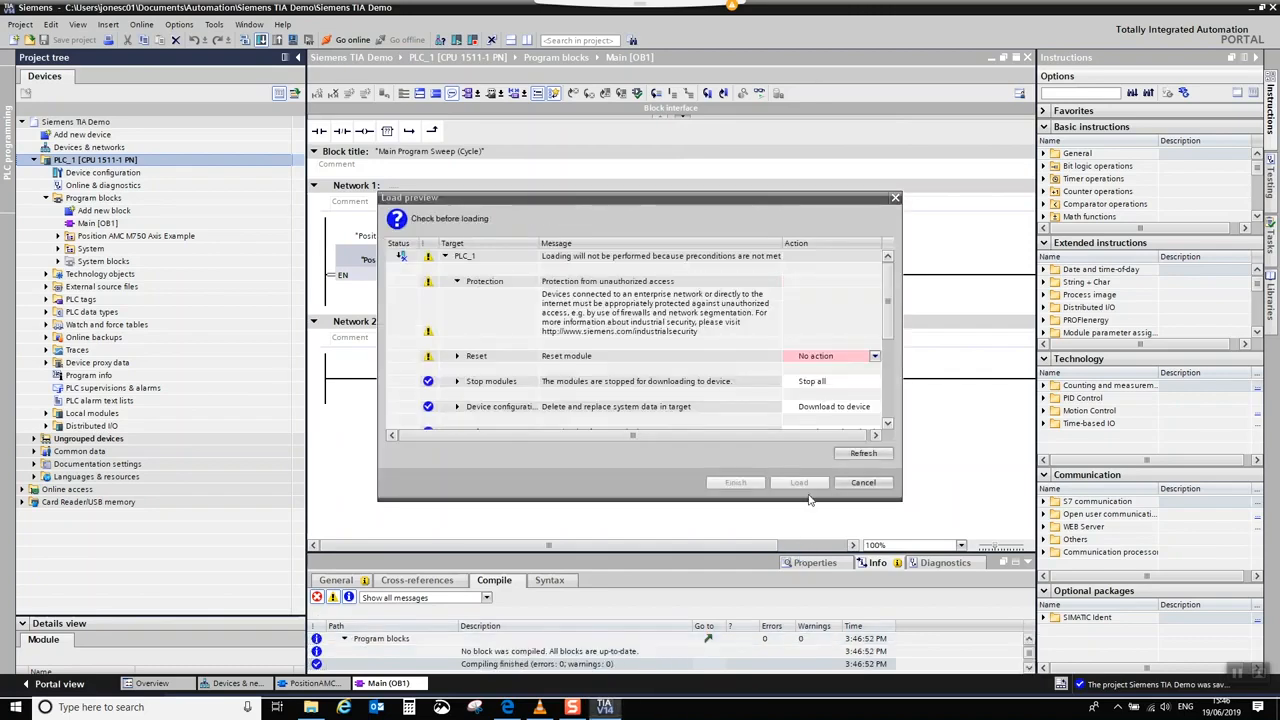
{"action": "left_click", "coordinate": [875, 357]}
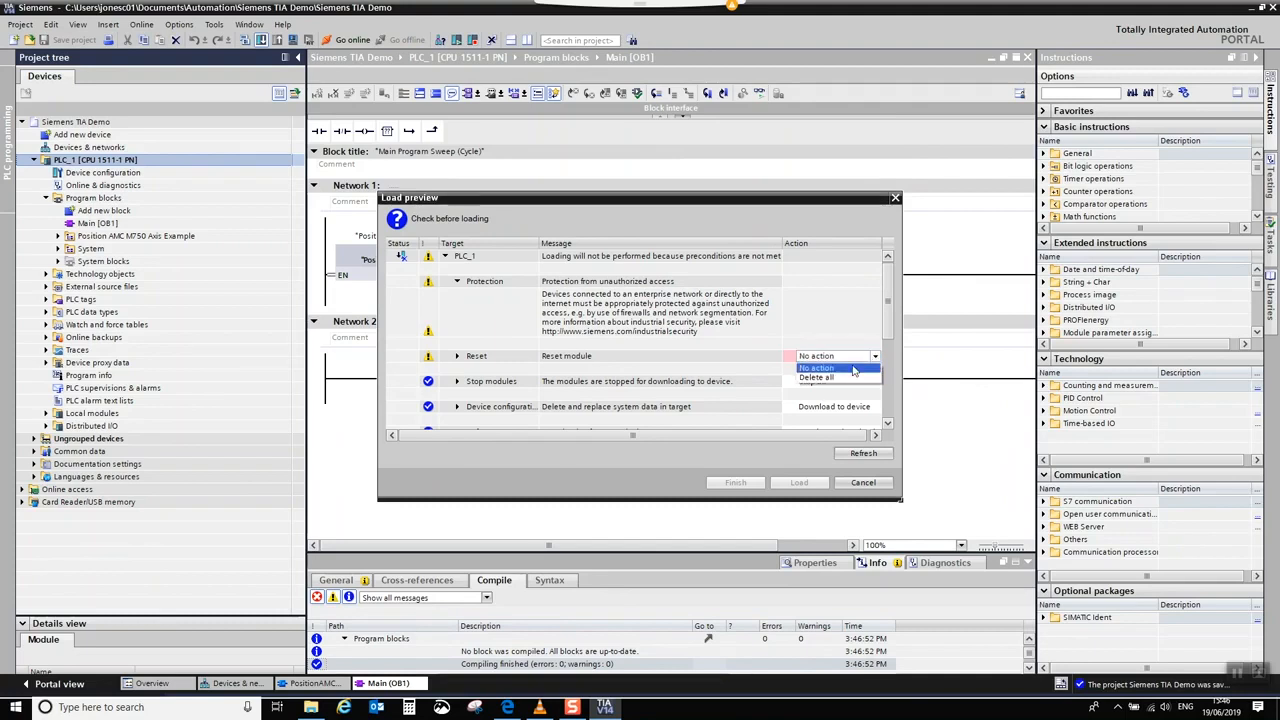
{"action": "left_click", "coordinate": [820, 377]}
{"action": "left_click", "coordinate": [800, 484]}
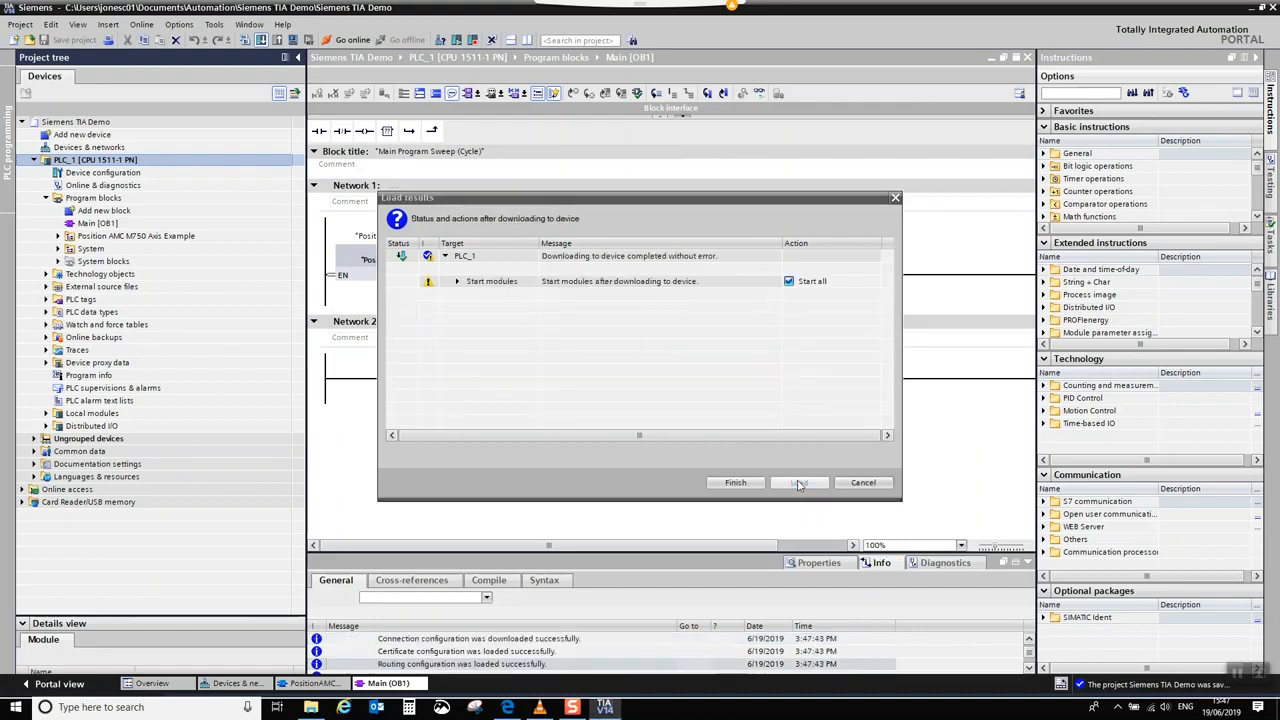
{"action": "left_click", "coordinate": [738, 484]}
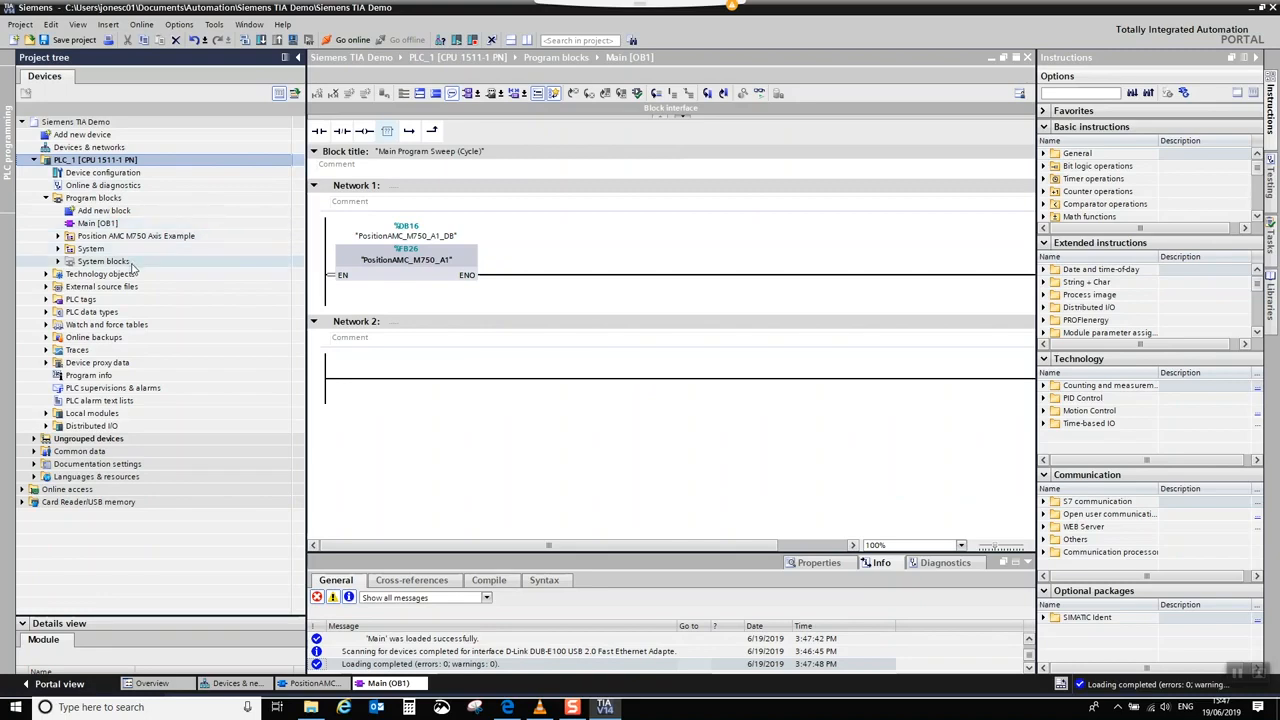
Open PositionAMC_M750_A1 [FB26], turn on online monitoring and check the STS_CyclicCommsOK output of CT_A_PositionAMC in Network 2
{"action": "left_click", "coordinate": [57, 248]}
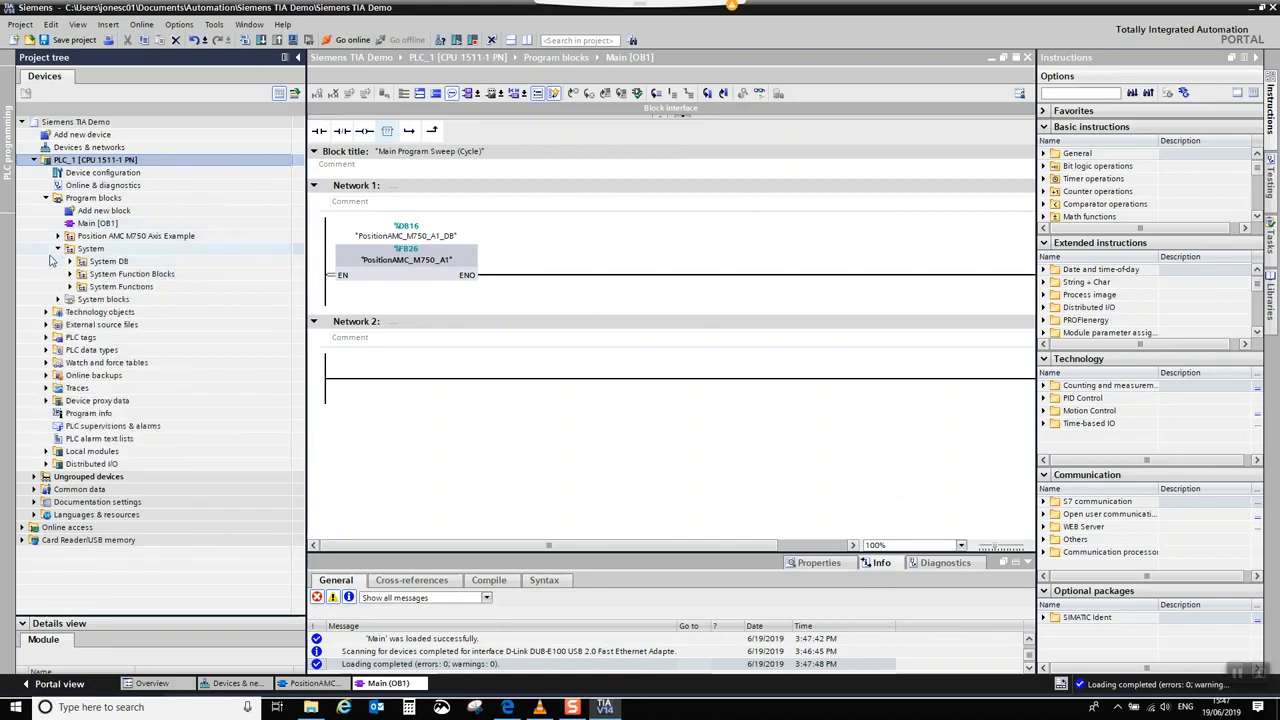
{"action": "left_click", "coordinate": [57, 248]}
{"action": "left_click", "coordinate": [57, 235]}
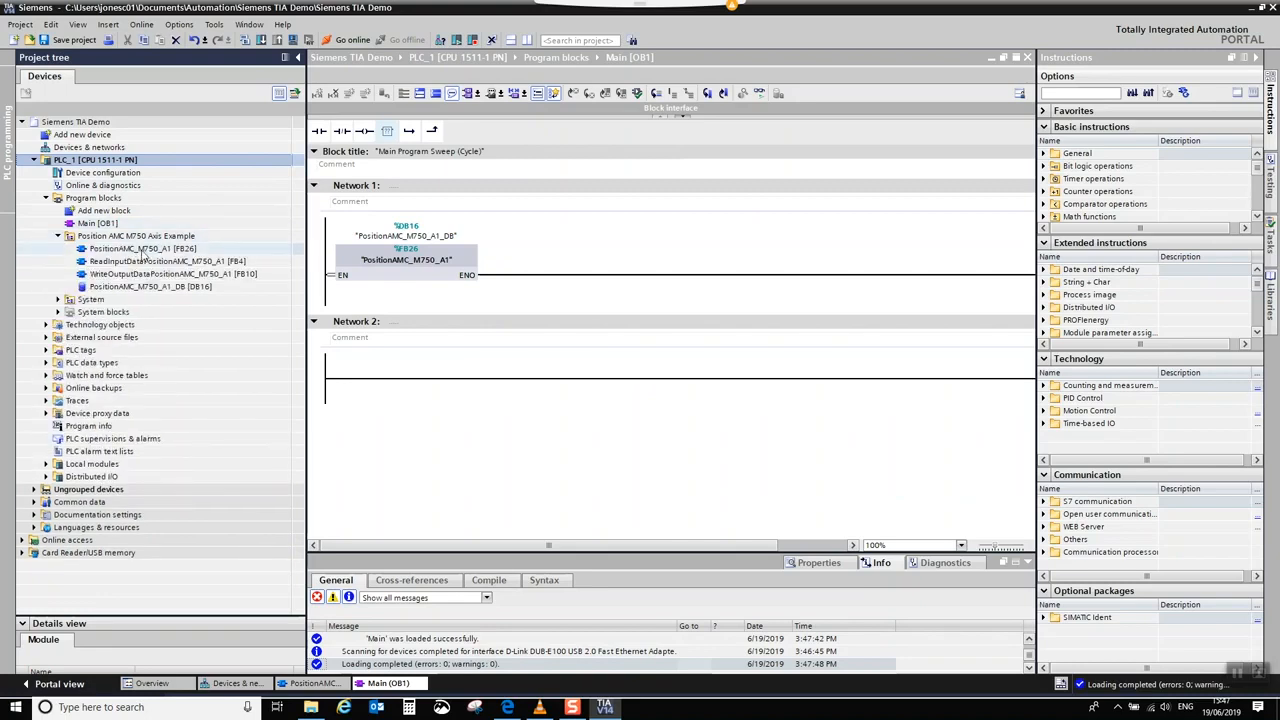
{"action": "double_click", "coordinate": [138, 249]}
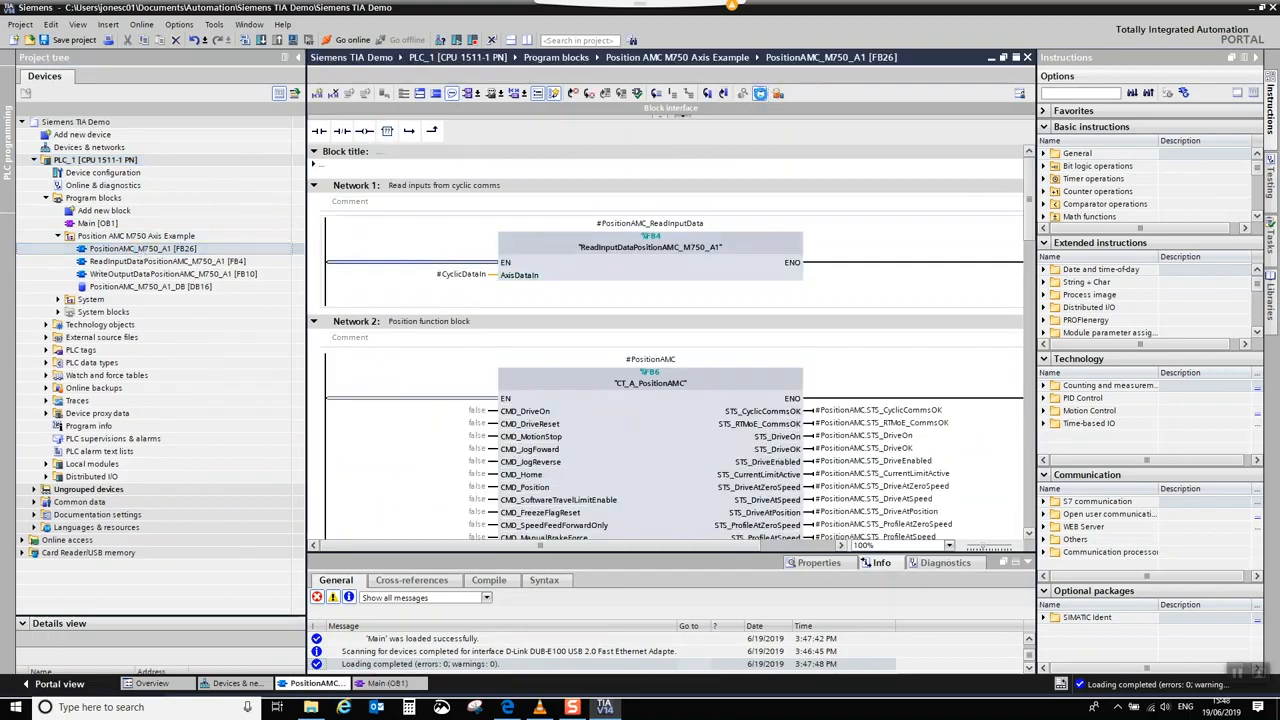
{"action": "left_click", "coordinate": [760, 93]}
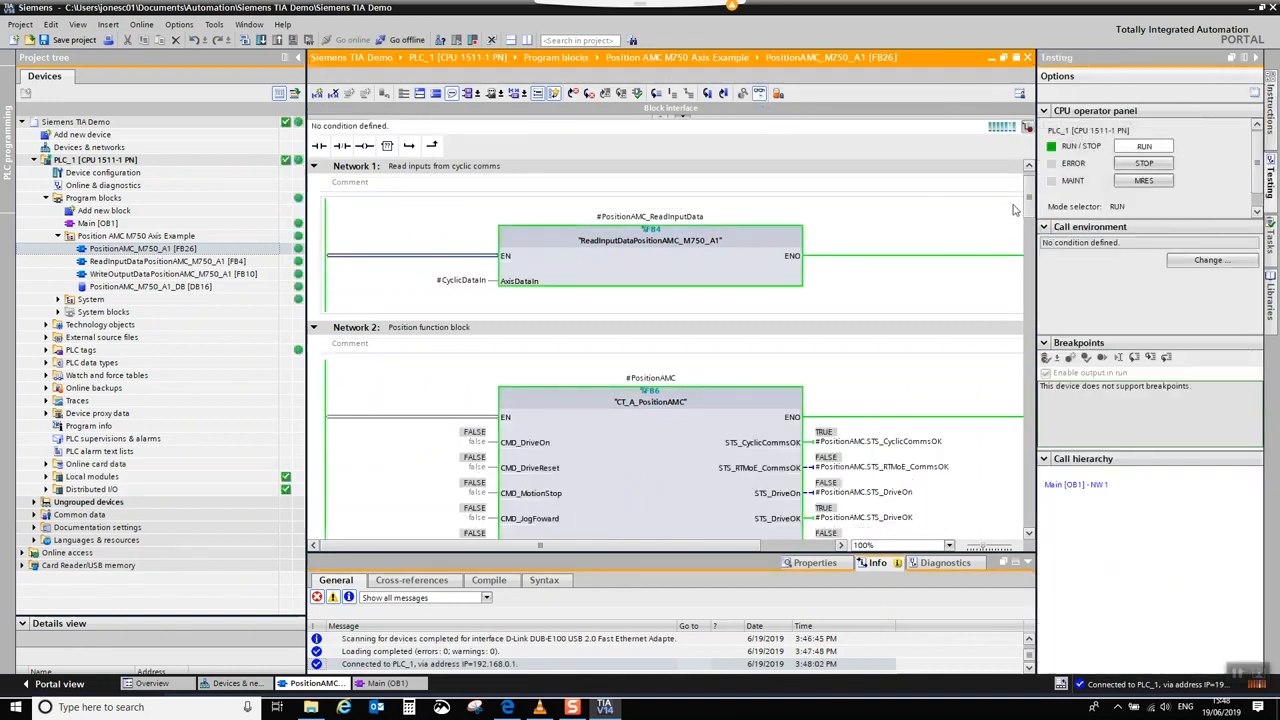
{"action": "scroll", "coordinate": [1026, 212], "scroll_direction": "down", "scroll_amount": 3}
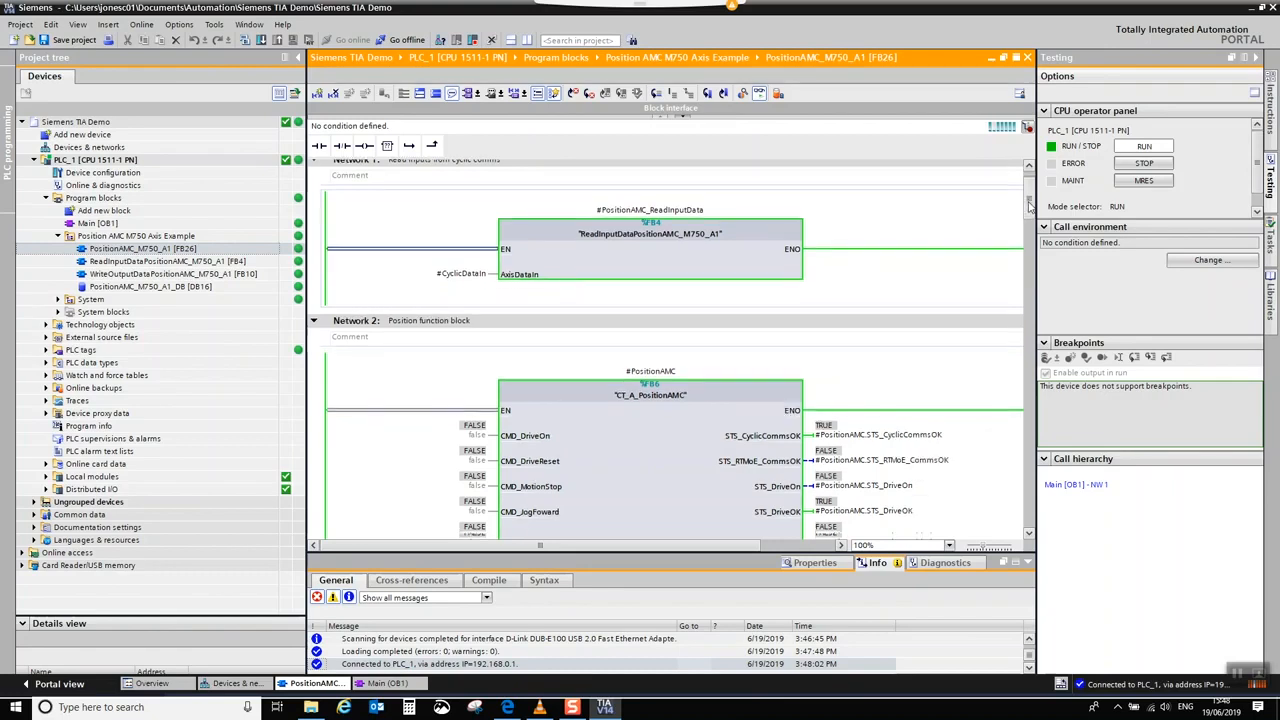
{"action": "scroll", "coordinate": [1026, 222], "scroll_direction": "down", "scroll_amount": 2}
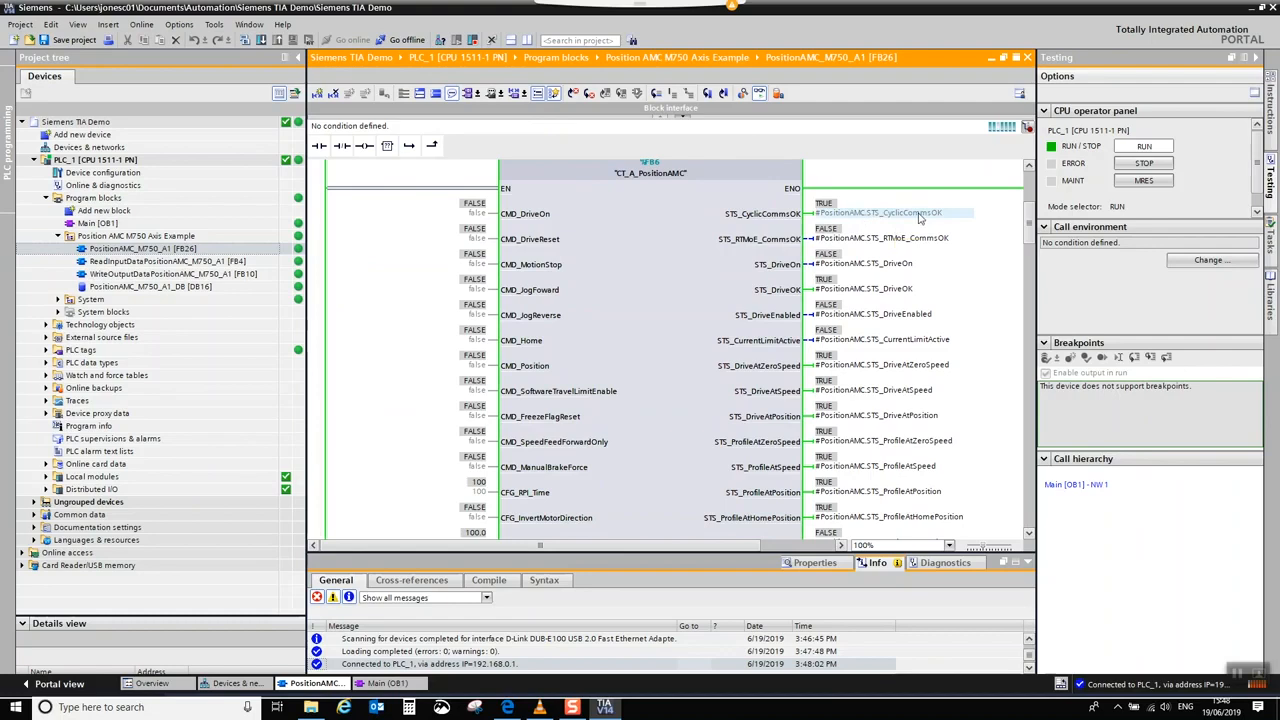
{"action": "mouse_move", "coordinate": [921, 217]}
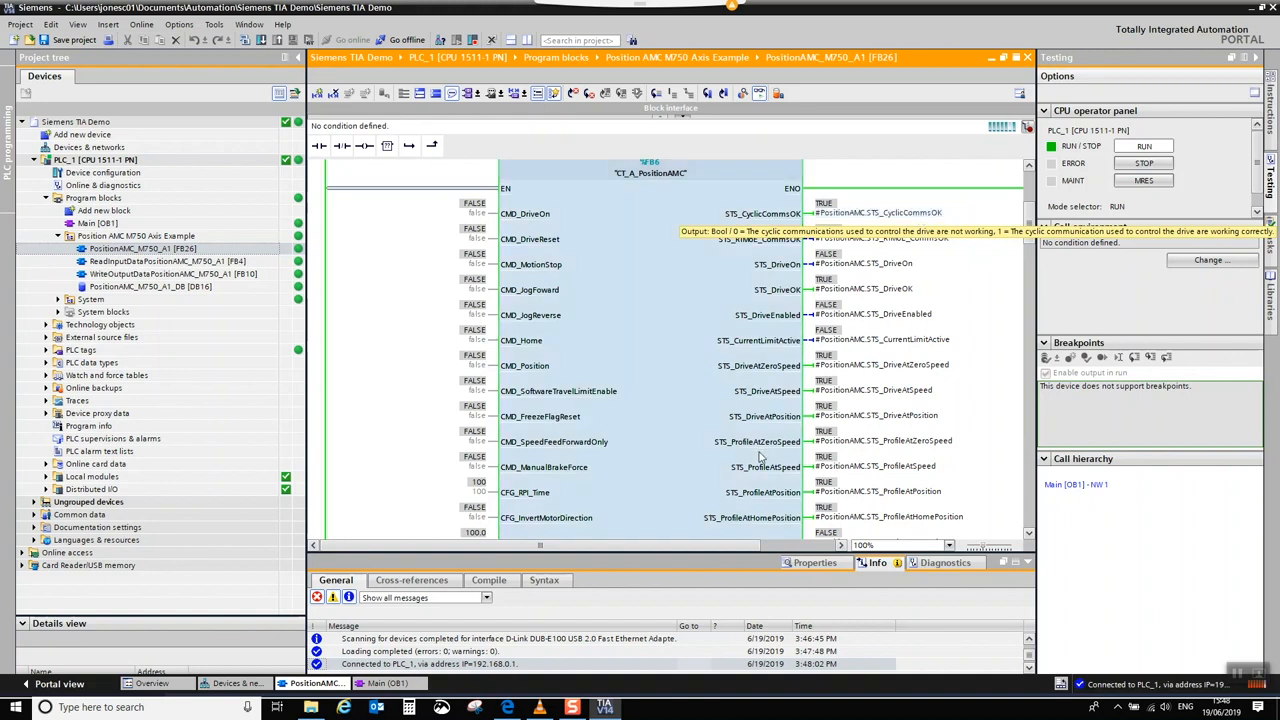
Bring up the VLC camera view of the drive and add a new watch table to PLC_1
{"action": "left_click", "coordinate": [538, 706]}
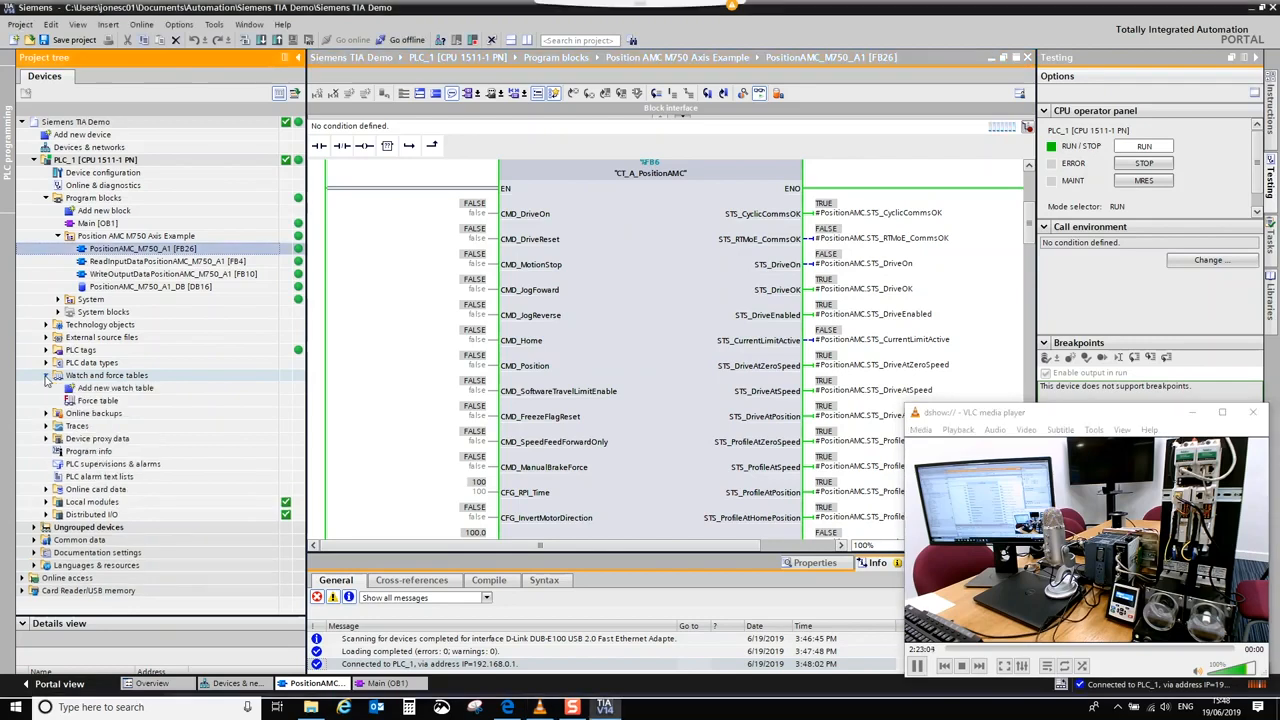
{"action": "left_click", "coordinate": [45, 376]}
{"action": "left_click", "coordinate": [101, 390]}
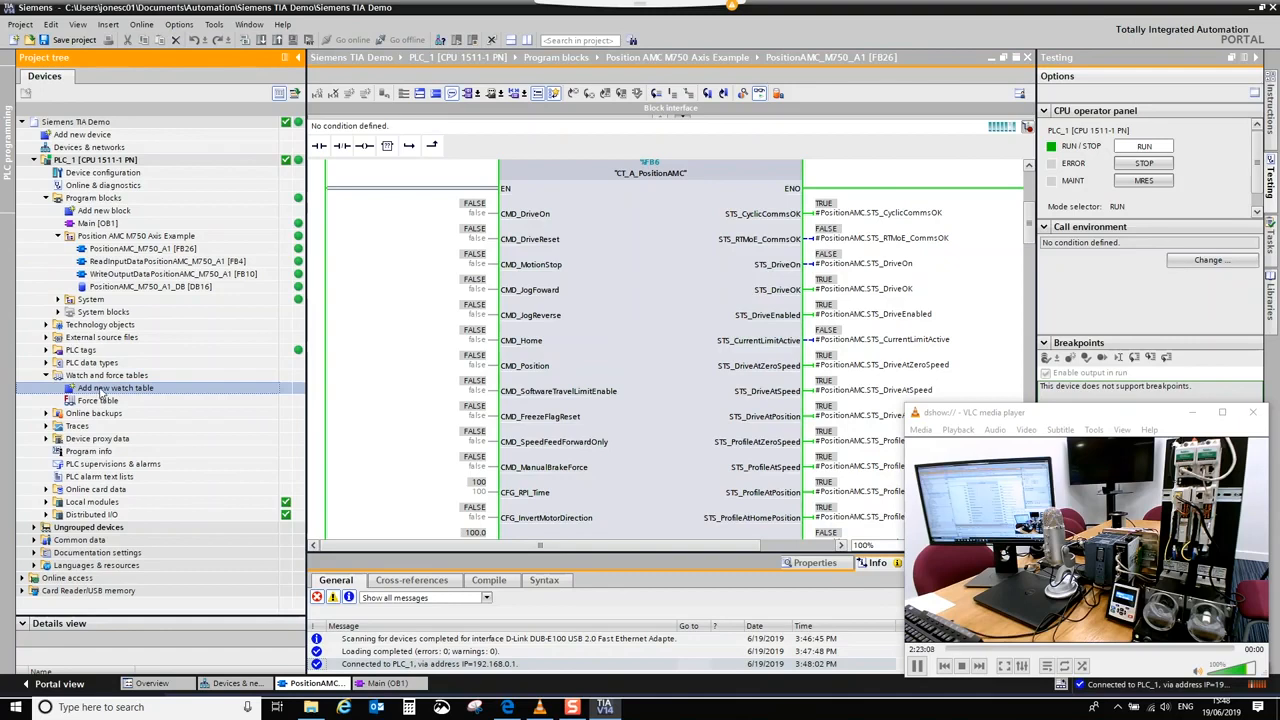
{"action": "double_click", "coordinate": [100, 391]}
Float the watch table and shrink and move it so the CT_A_PositionAMC commands and statuses stay visible above it
{"action": "left_click", "coordinate": [1004, 58]}
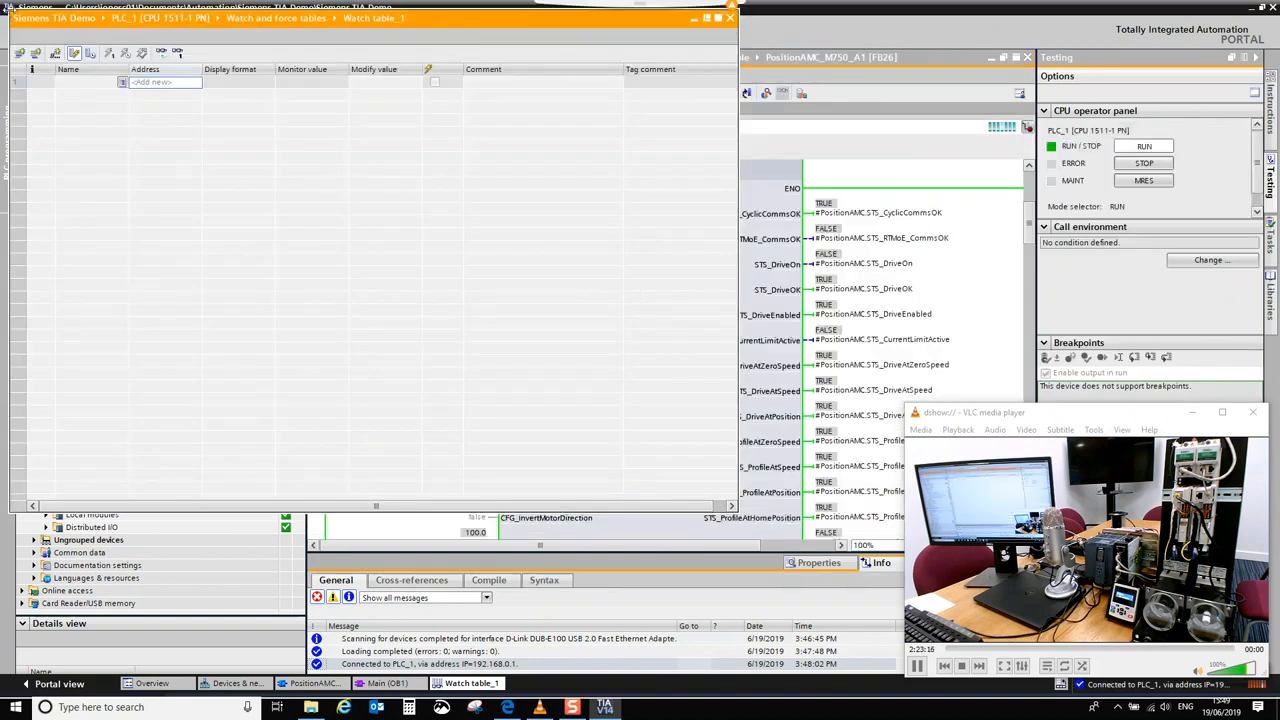
{"action": "left_click_drag", "start_coordinate": [8, 16], "coordinate": [0, 354]}
{"action": "left_click_drag", "start_coordinate": [410, 358], "coordinate": [505, 376]}
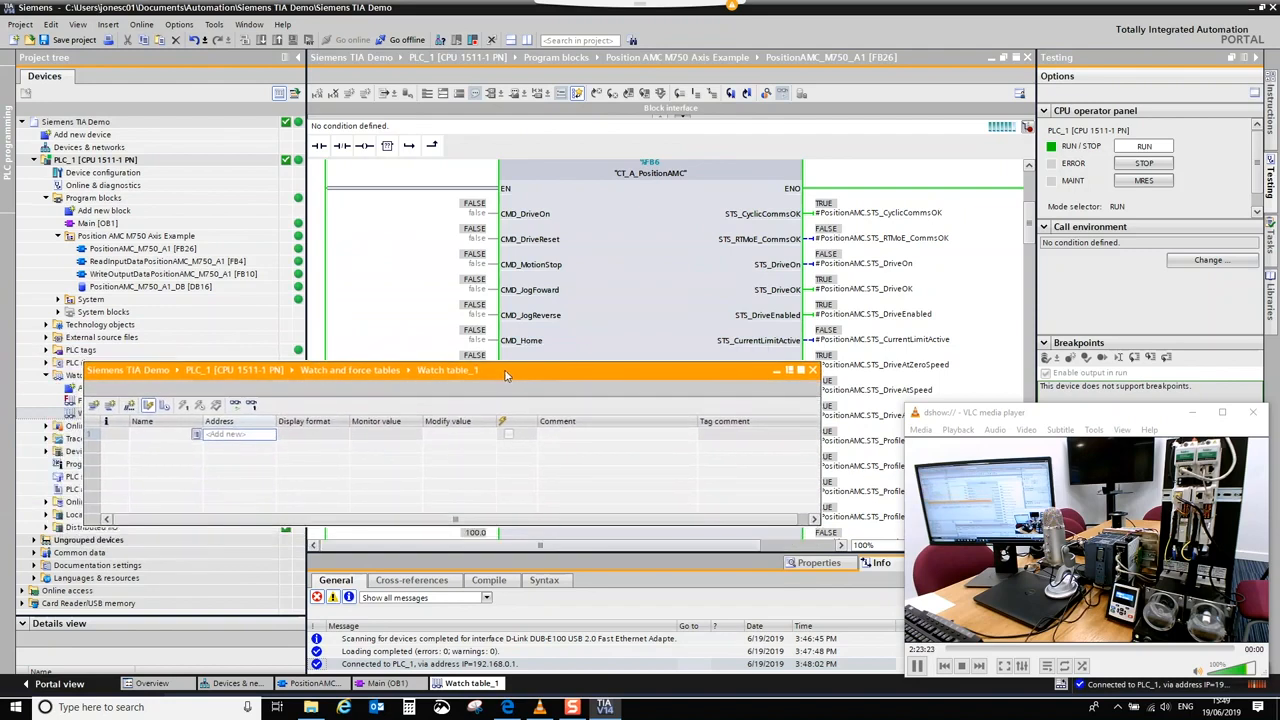
Add the tag "PositionAMC_M750_A1_DB".PositionAMC.CMD_DriveOn to the first row of the watch table
{"action": "left_click", "coordinate": [196, 439]}
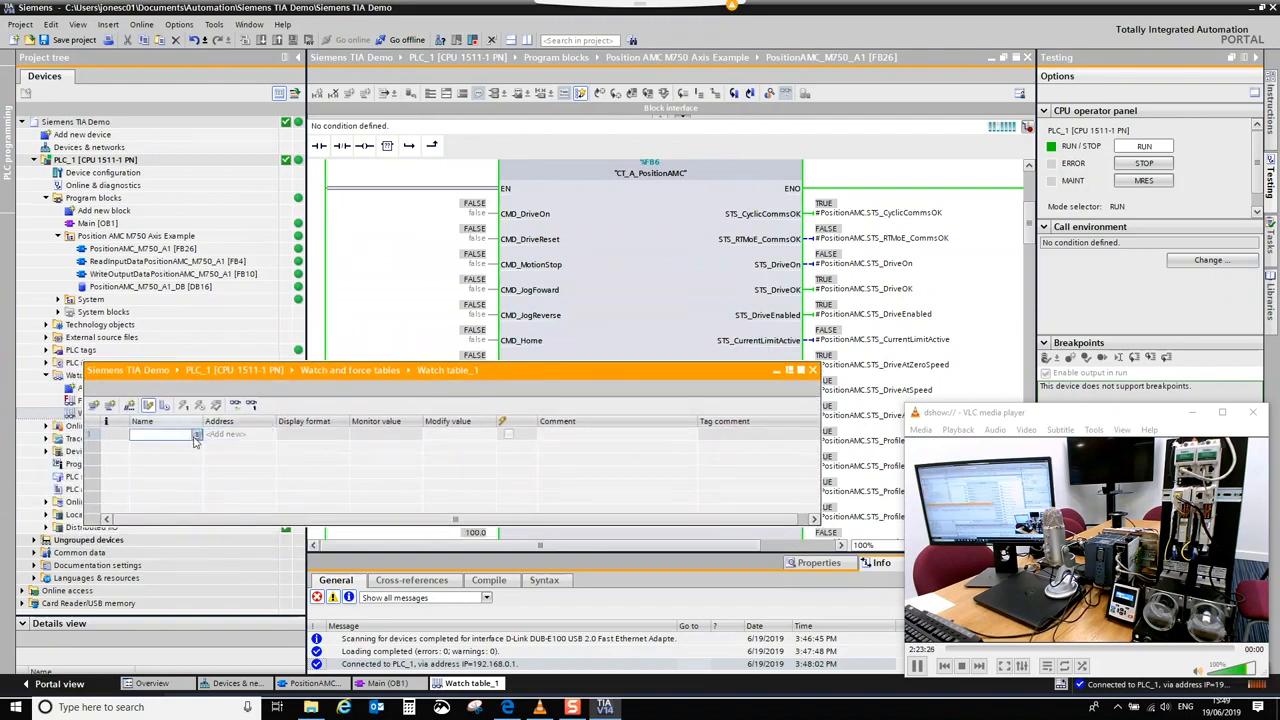
{"action": "left_click", "coordinate": [196, 438]}
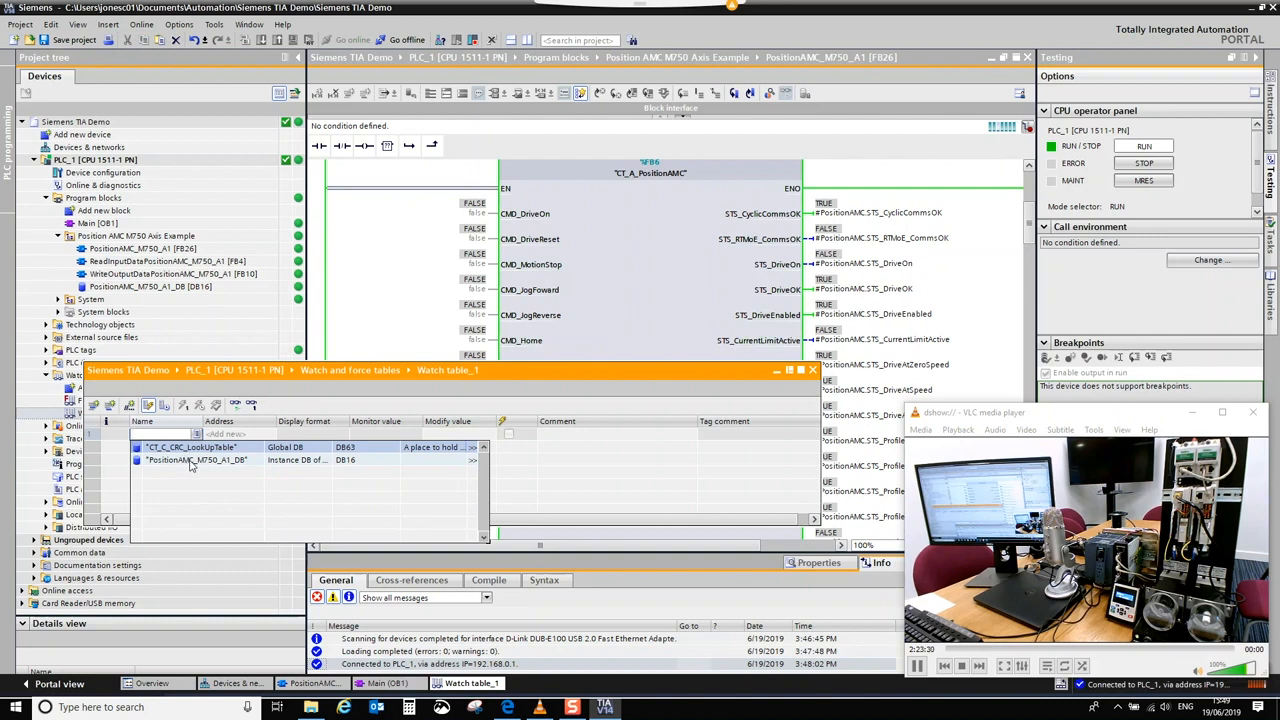
{"action": "left_click", "coordinate": [190, 462]}
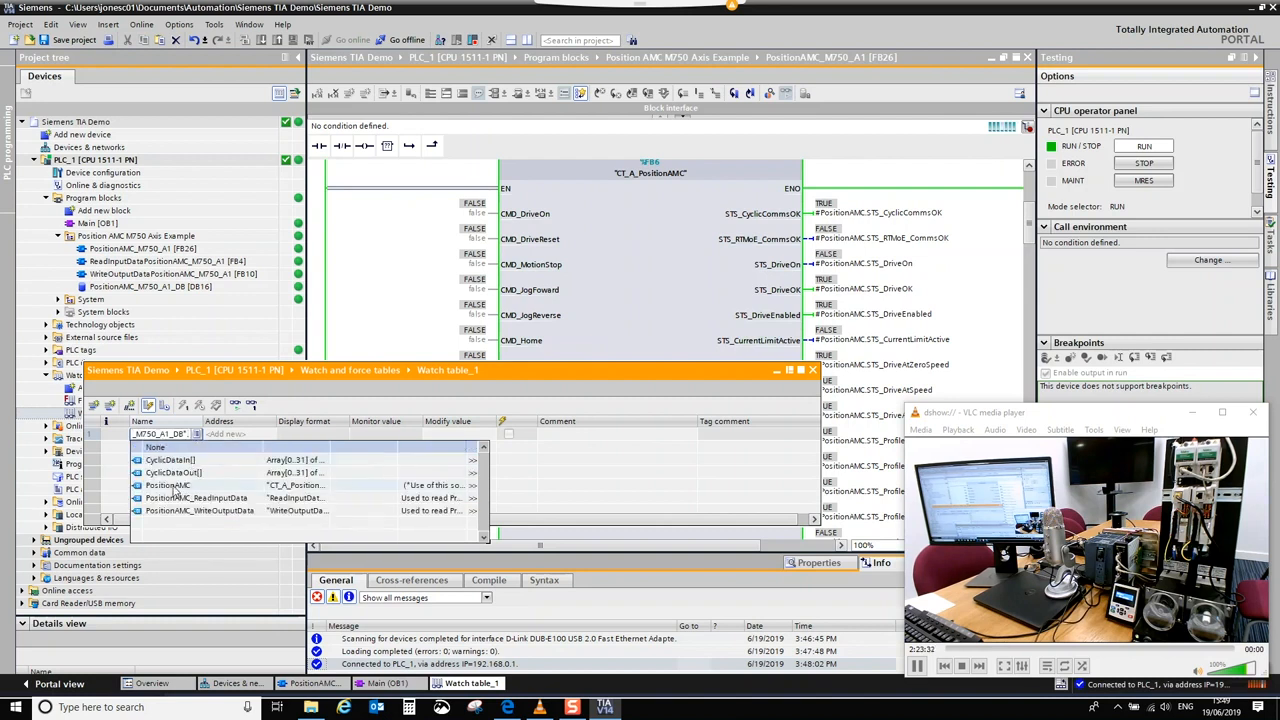
{"action": "left_click", "coordinate": [170, 485]}
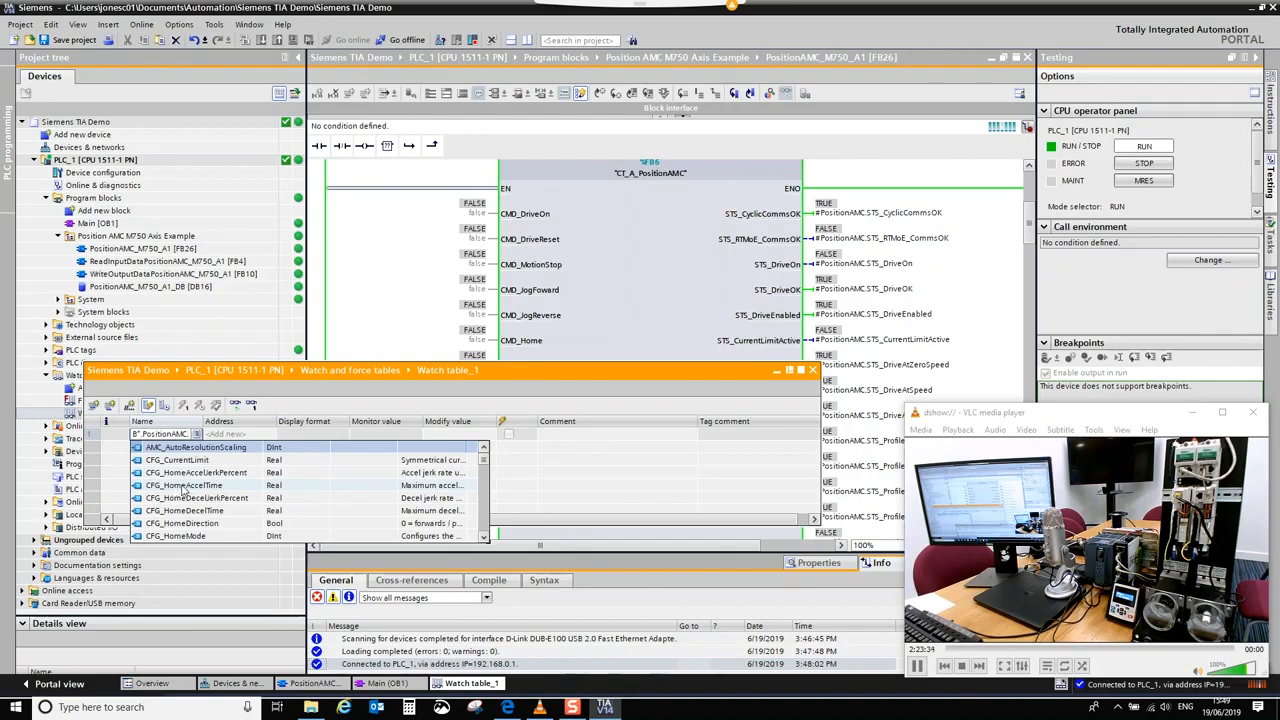
{"action": "type", "text": "cmd"}
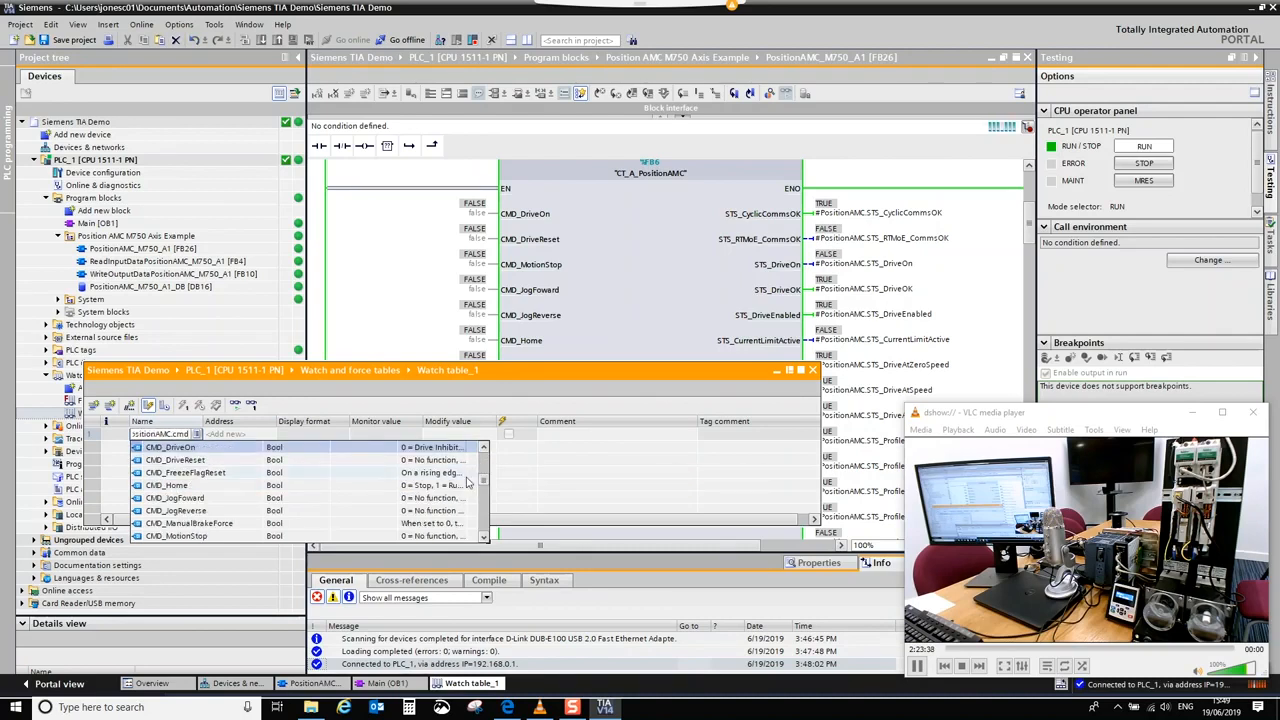
{"action": "left_click", "coordinate": [196, 450]}
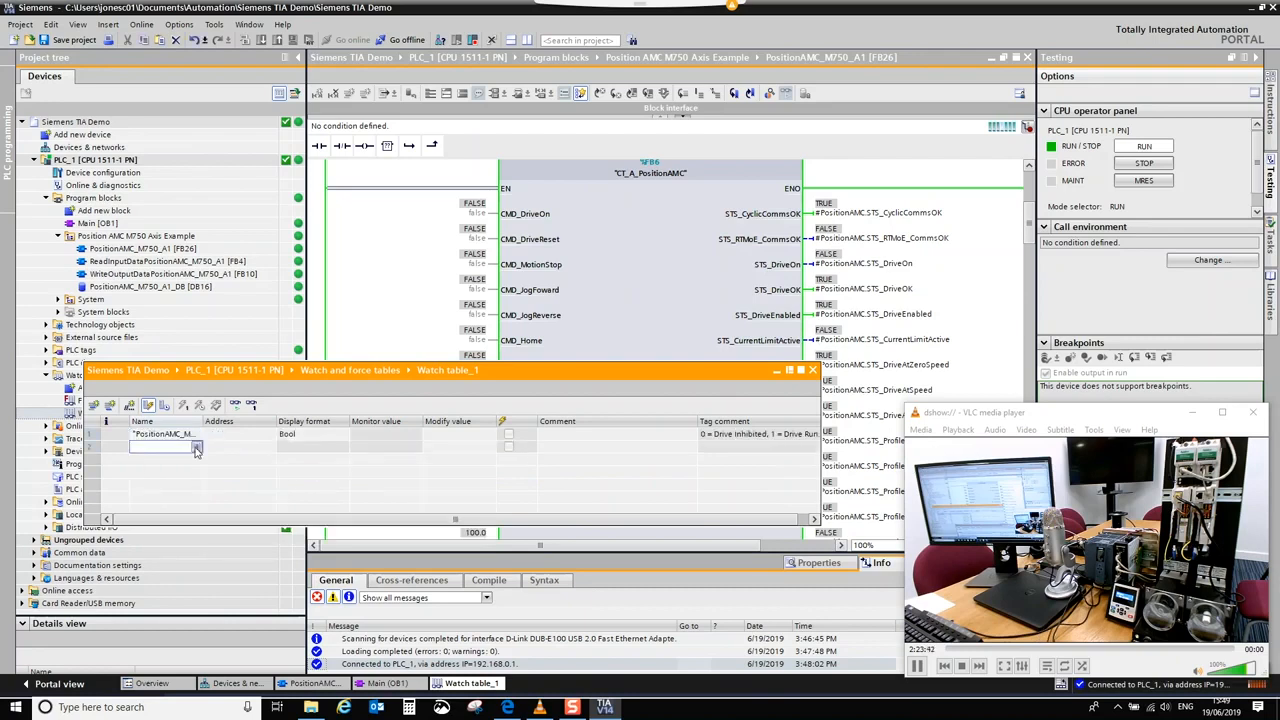
Monitor the watch table values and write a modify value of 1 to CMD_DriveOn
{"action": "left_click", "coordinate": [236, 406]}
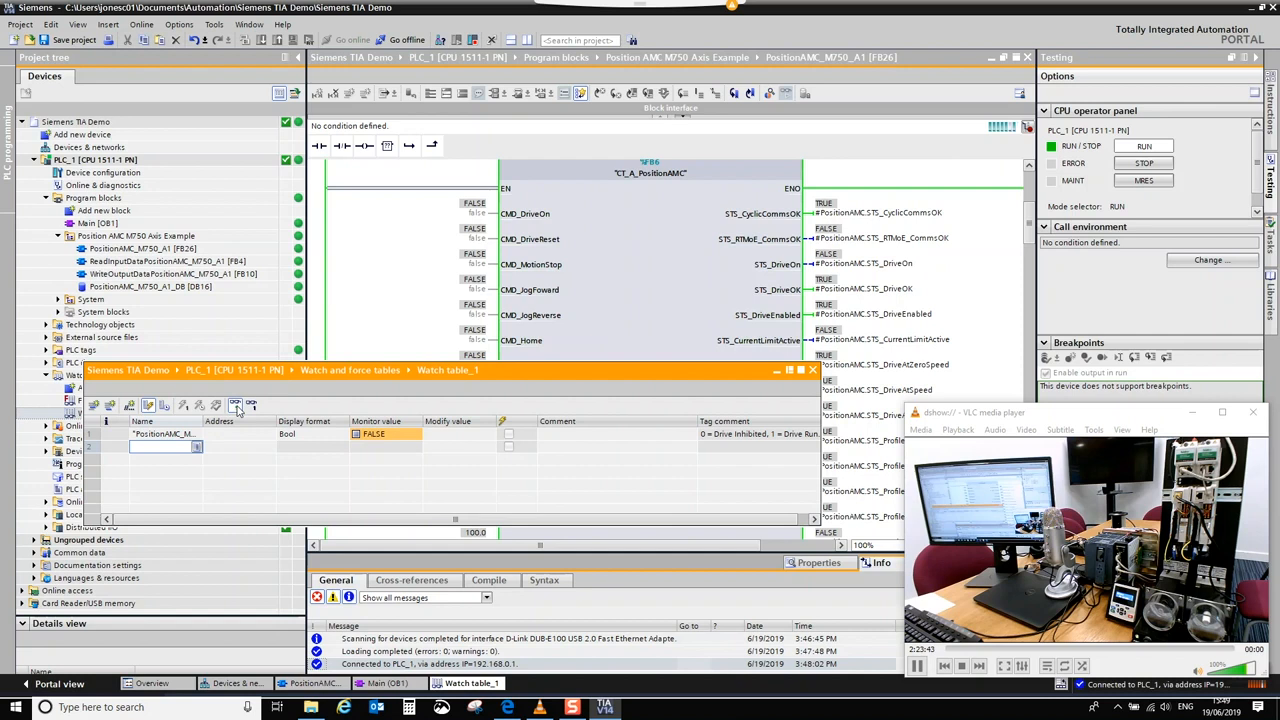
{"action": "left_click", "coordinate": [452, 434]}
{"action": "type", "text": "1"}
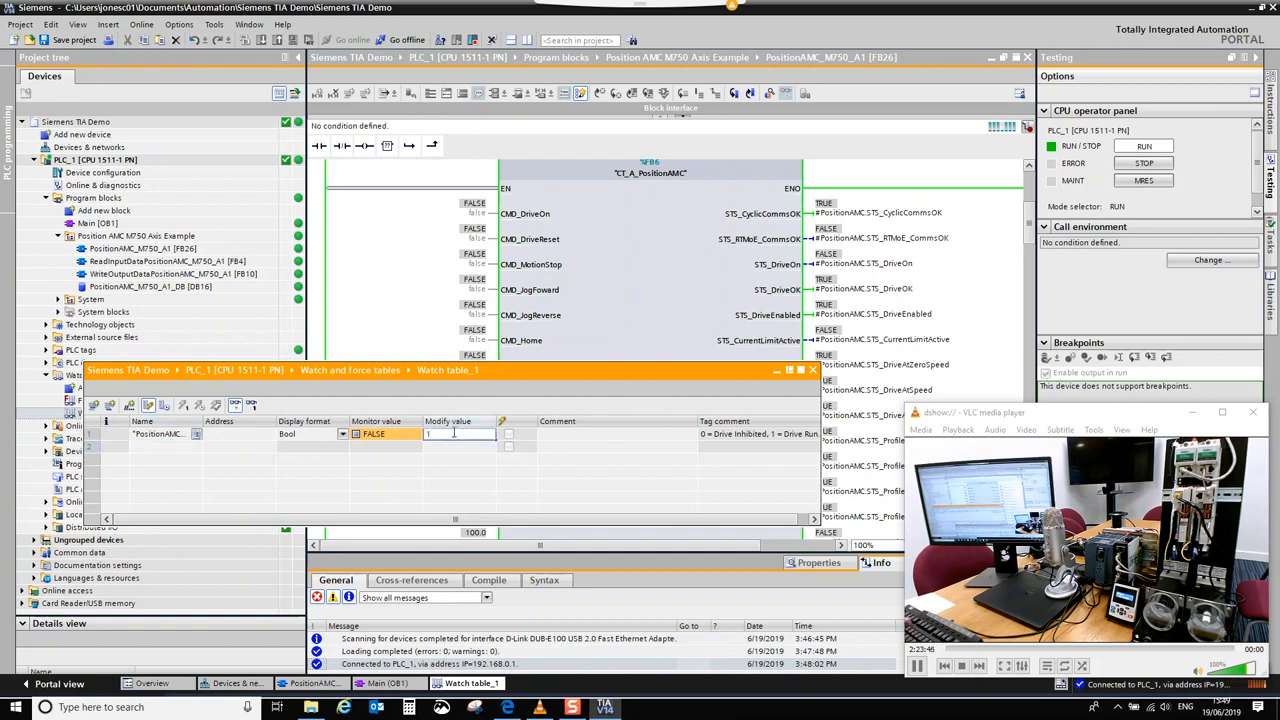
{"action": "key", "text": "Return"}
{"action": "left_click", "coordinate": [184, 406]}
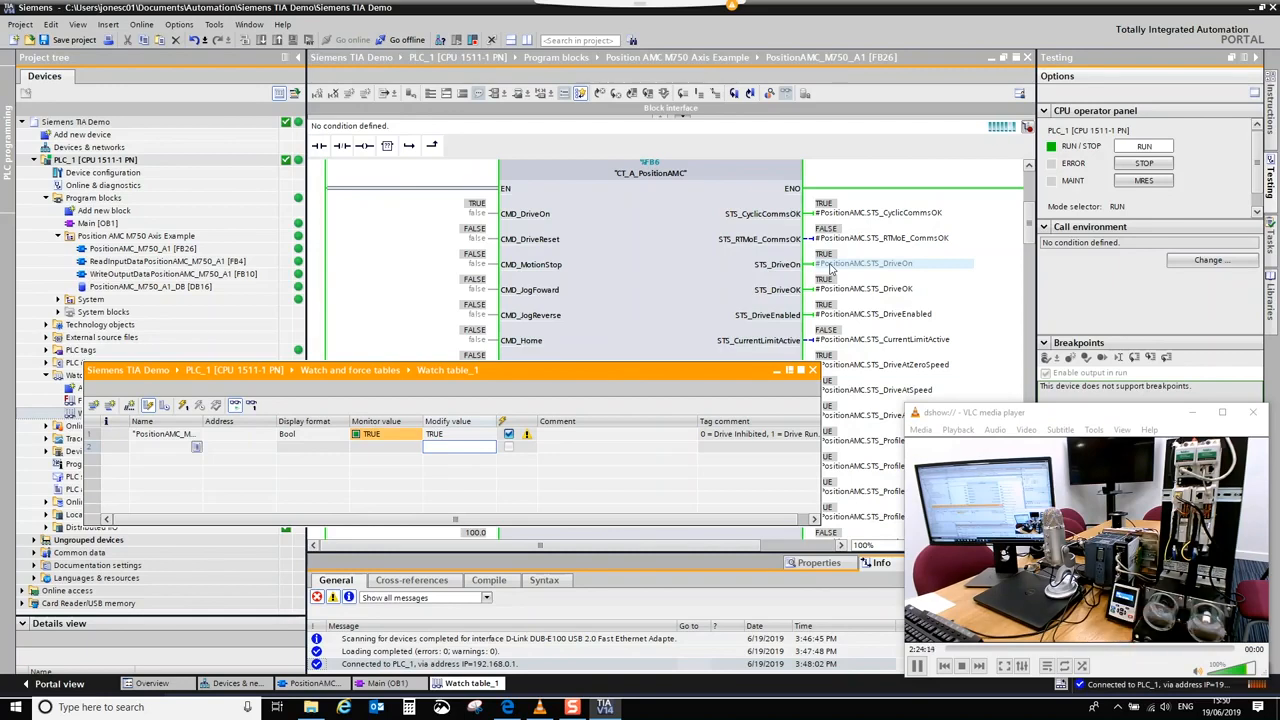
Begin the second watch table row's tag name with the data block "PositionAMC_M750_A1_DB"
{"action": "left_click", "coordinate": [173, 449]}
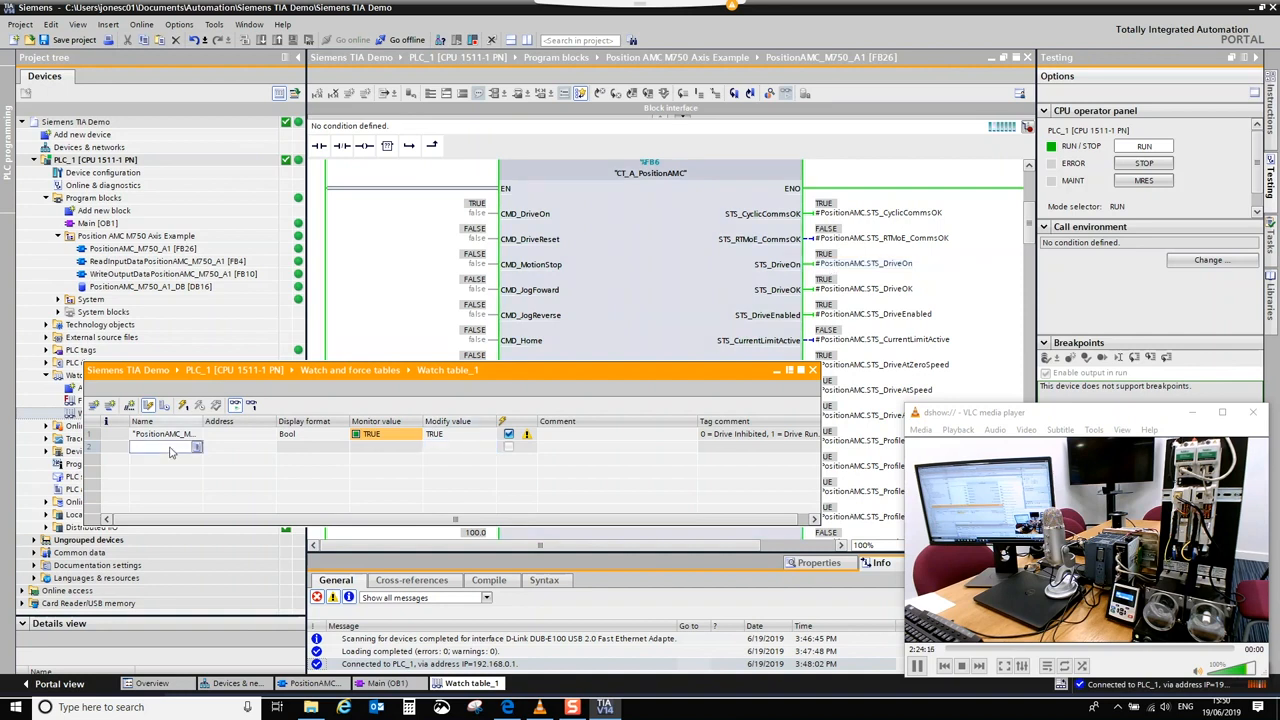
{"action": "left_click", "coordinate": [173, 449]}
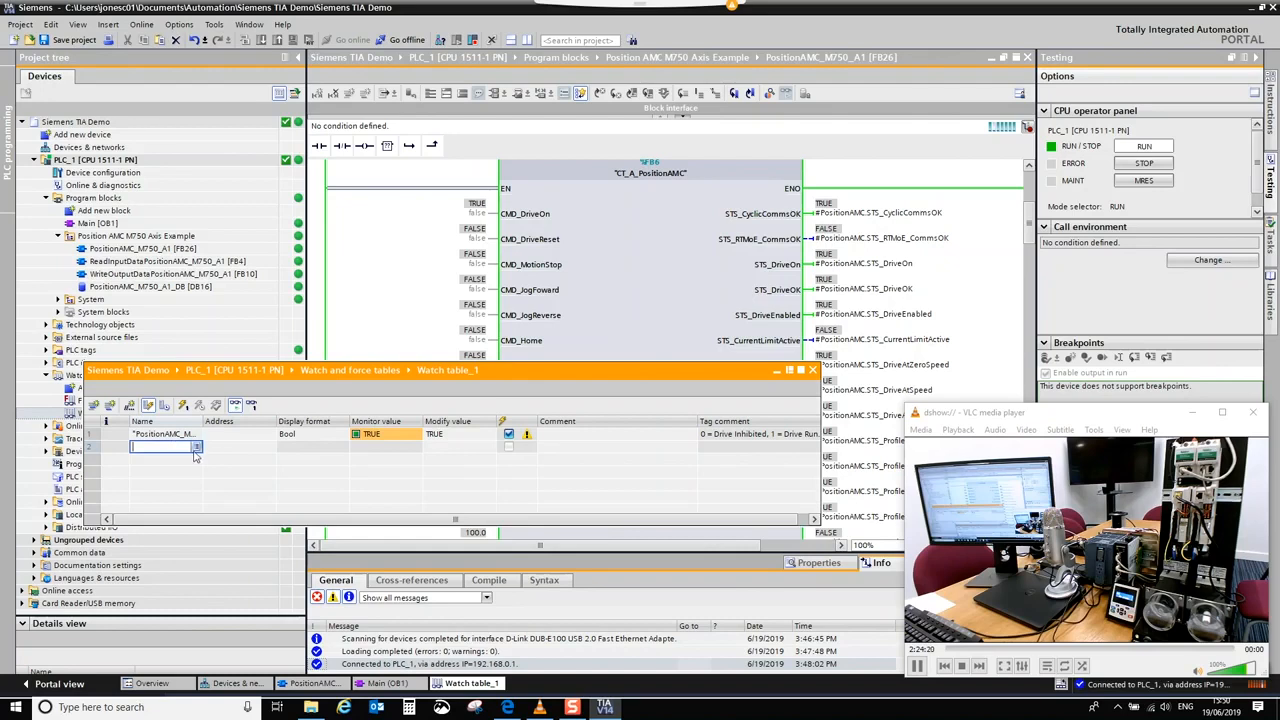
{"action": "left_click", "coordinate": [197, 448]}
{"action": "left_click", "coordinate": [208, 474]}
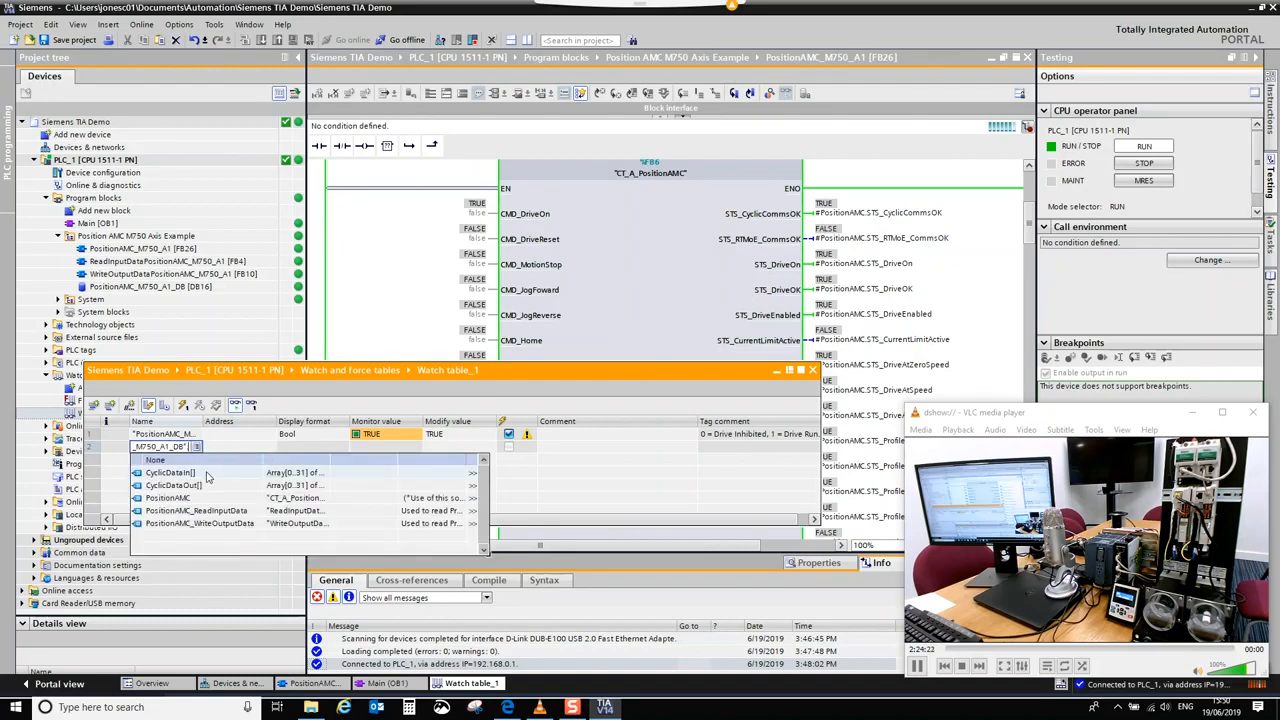
{"action": "double_click", "coordinate": [164, 499]}
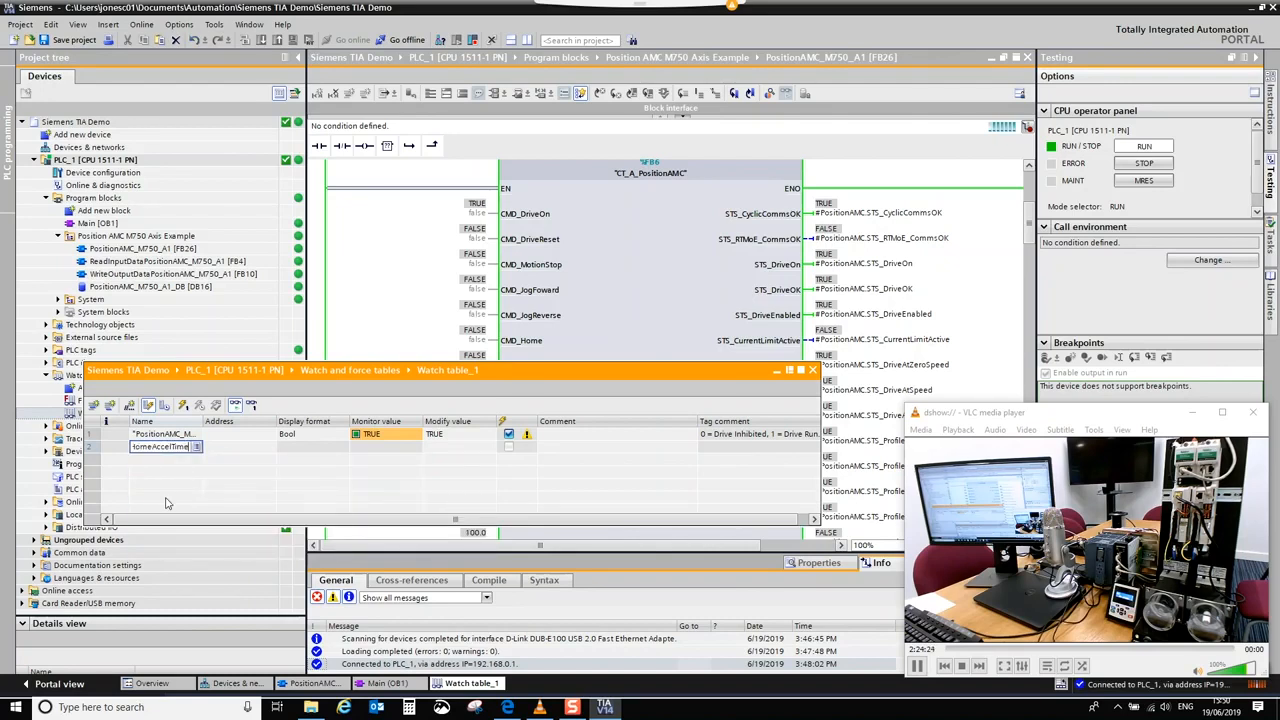
{"action": "key", "text": "BackSpace"}
{"action": "key", "text": "BackSpace"}
{"action": "key", "text": "BackSpace"}
{"action": "key", "text": "BackSpace"}
{"action": "key", "text": "BackSpace"}
{"action": "key", "text": "BackSpace"}
{"action": "key", "text": "BackSpace"}
{"action": "key", "text": "BackSpace"}
{"action": "key", "text": "BackSpace"}
{"action": "key", "text": "BackSpace"}
{"action": "key", "text": "BackSpace"}
{"action": "key", "text": "BackSpace"}
{"action": "key", "text": "BackSpace"}
{"action": "key", "text": "BackSpace"}
{"action": "key", "text": "BackSpace"}
{"action": "key", "text": "BackSpace"}
{"action": "key", "text": "BackSpace"}
{"action": "key", "text": "BackSpace"}
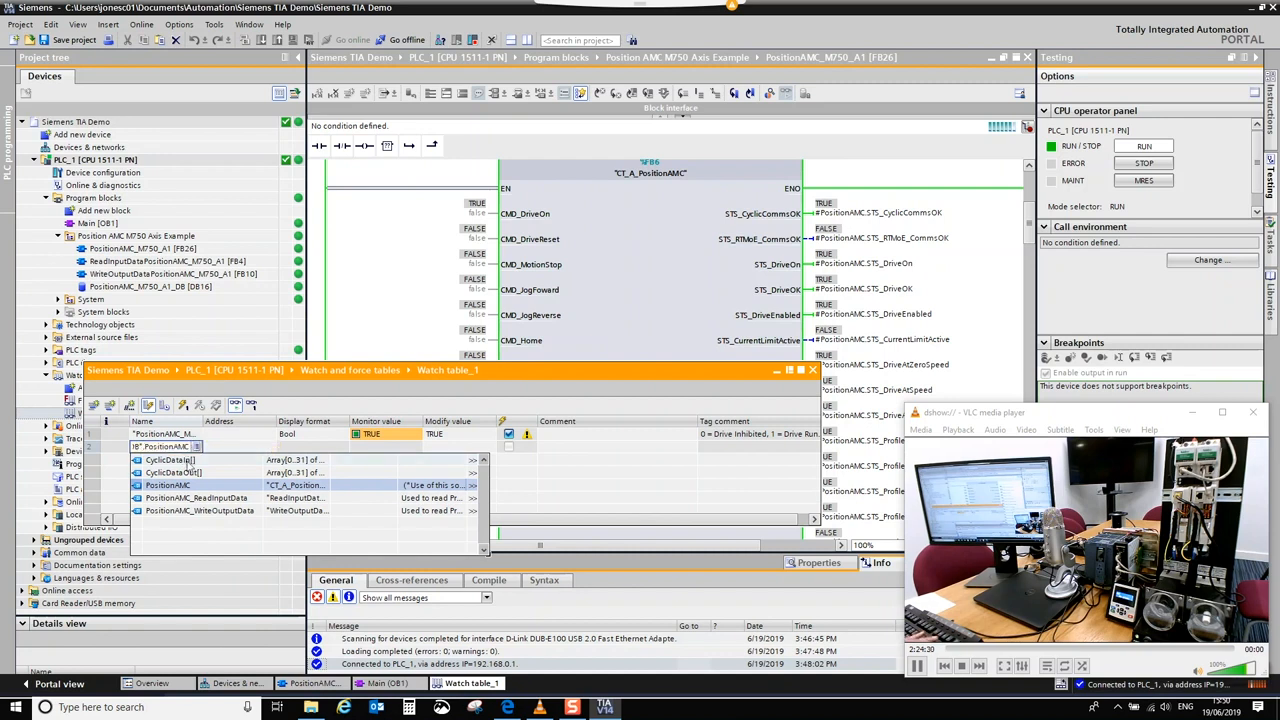
Complete the second row's tag name with PositionAMC.CMD_JogFoward
{"action": "left_click", "coordinate": [170, 487]}
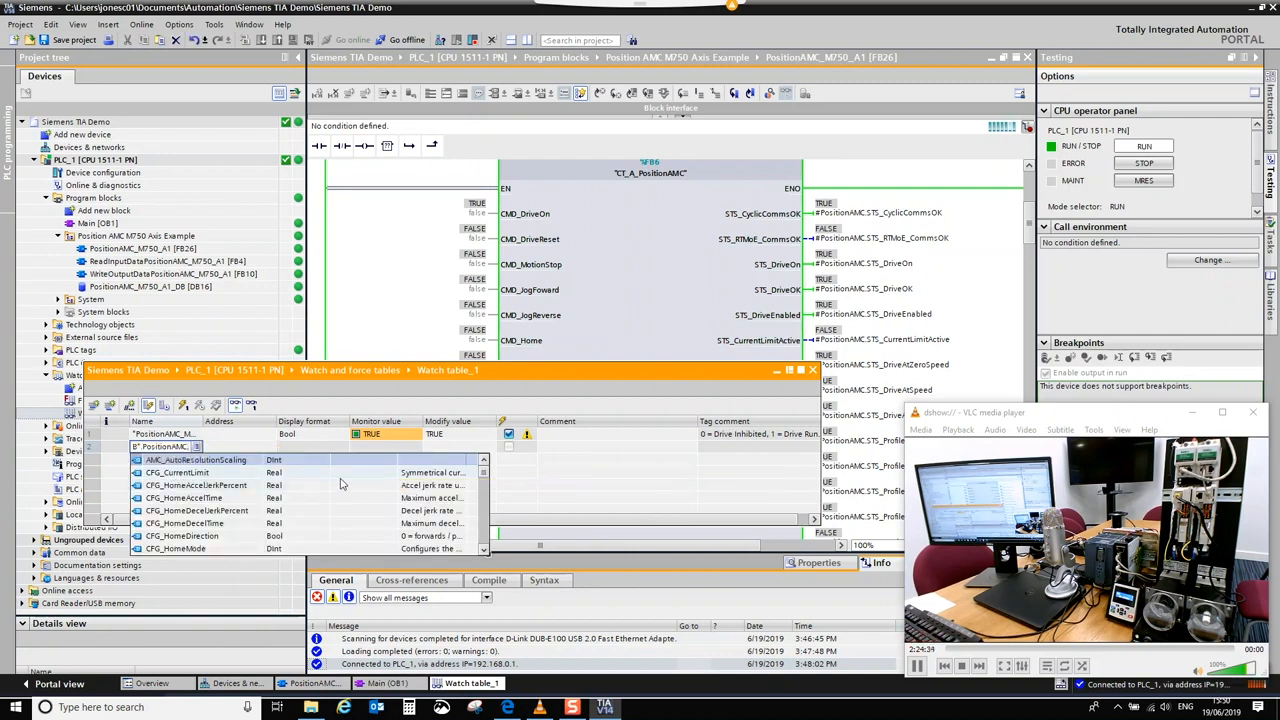
{"action": "type", "text": ".cmd"}
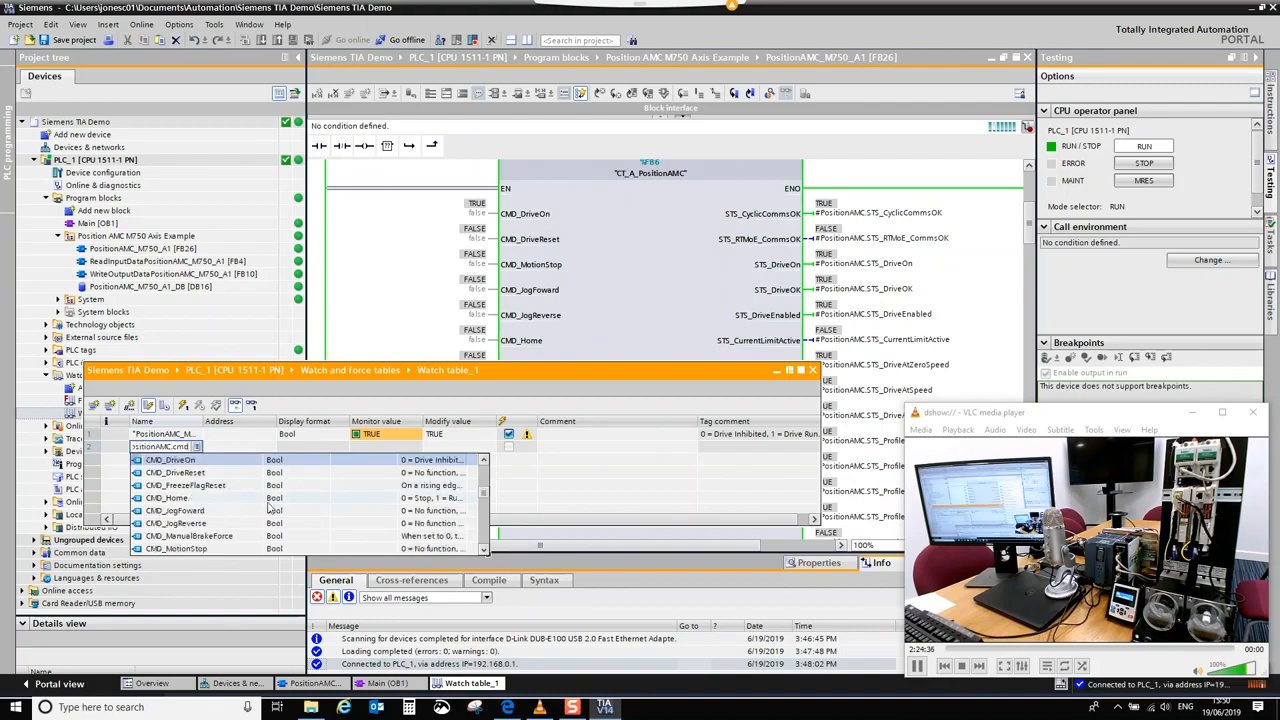
{"action": "left_click", "coordinate": [180, 511]}
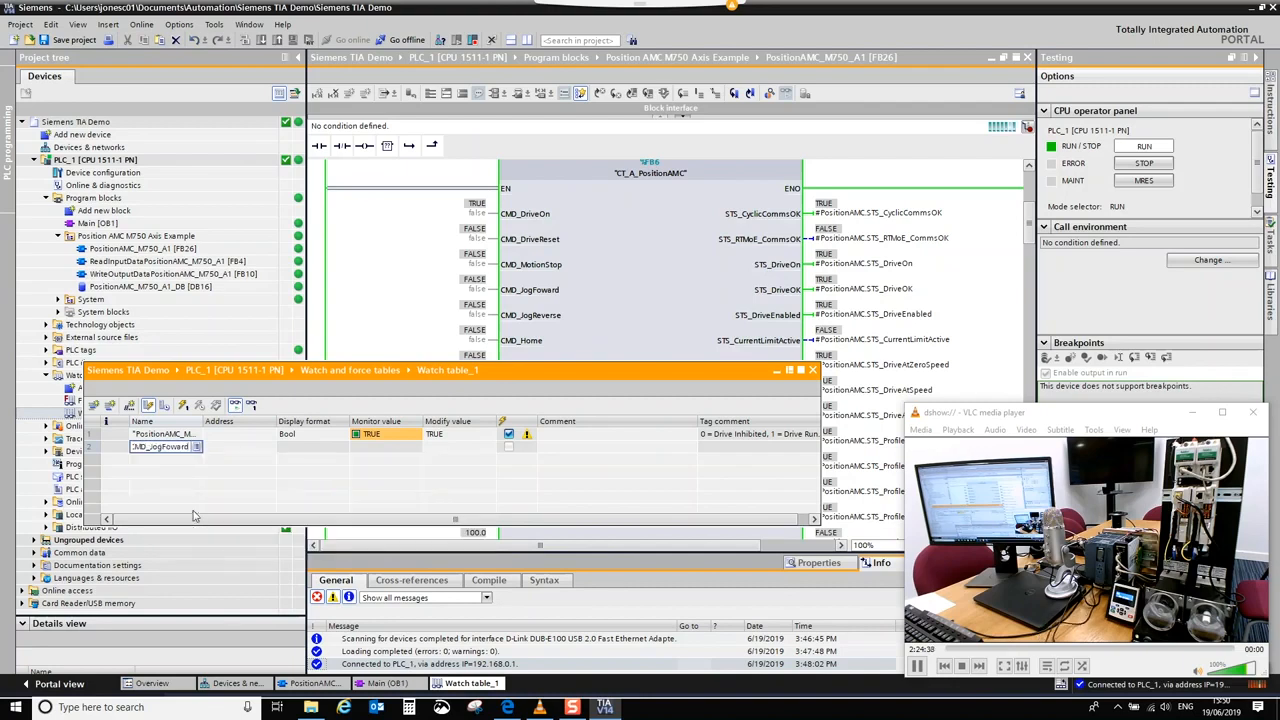
{"action": "key", "text": "Return"}
Set the modify value of CMD_JogFoward to 1 and write it to the PLC
{"action": "left_click", "coordinate": [455, 448]}
{"action": "type", "text": "1"}
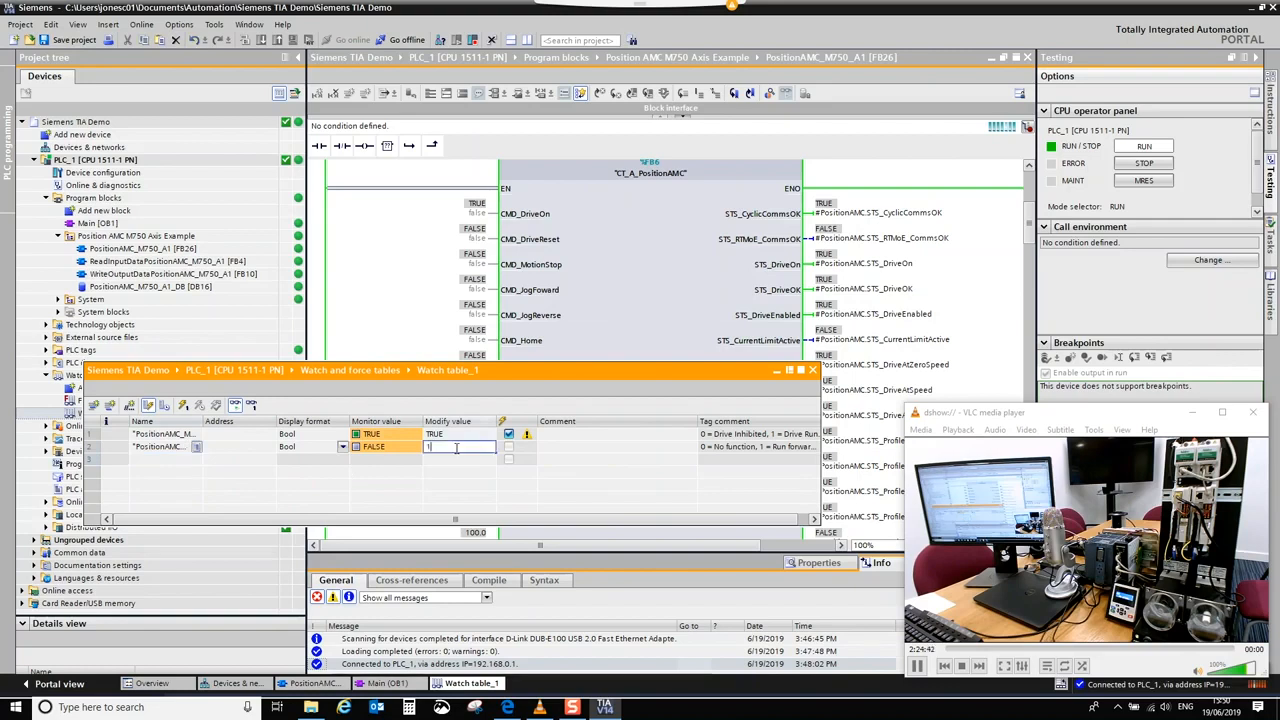
{"action": "key", "text": "Return"}
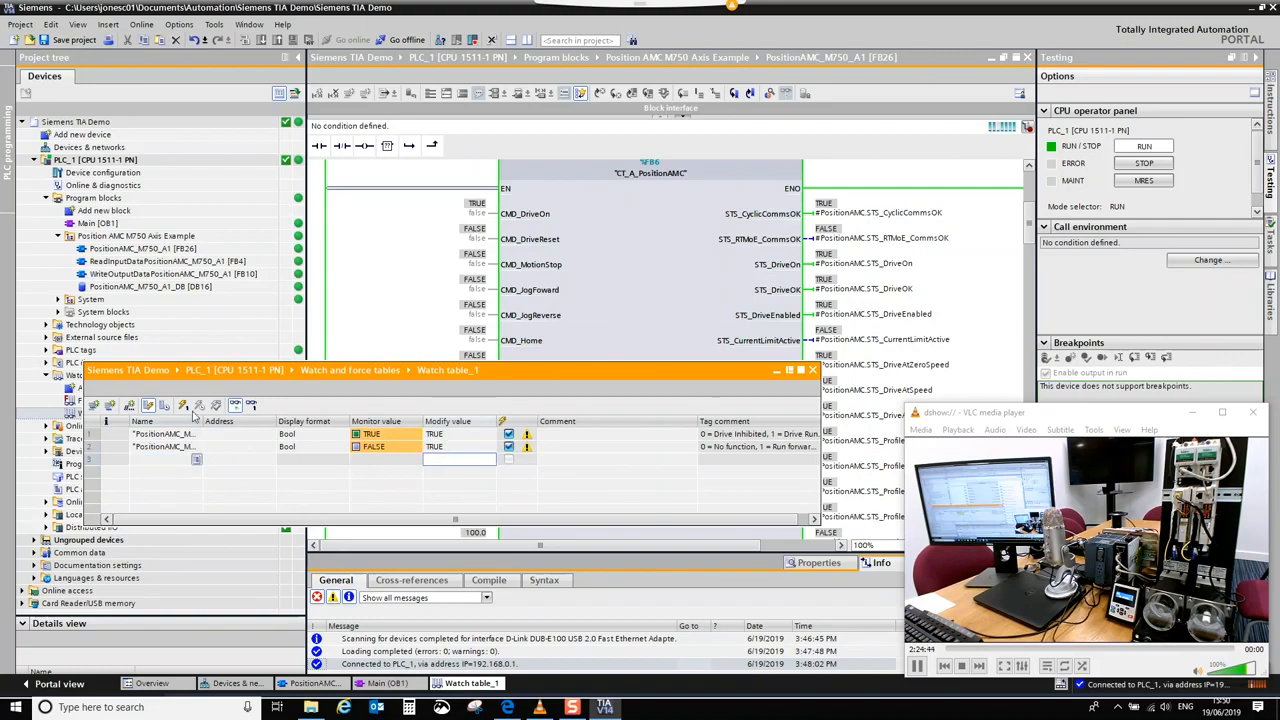
{"action": "left_click", "coordinate": [183, 406]}
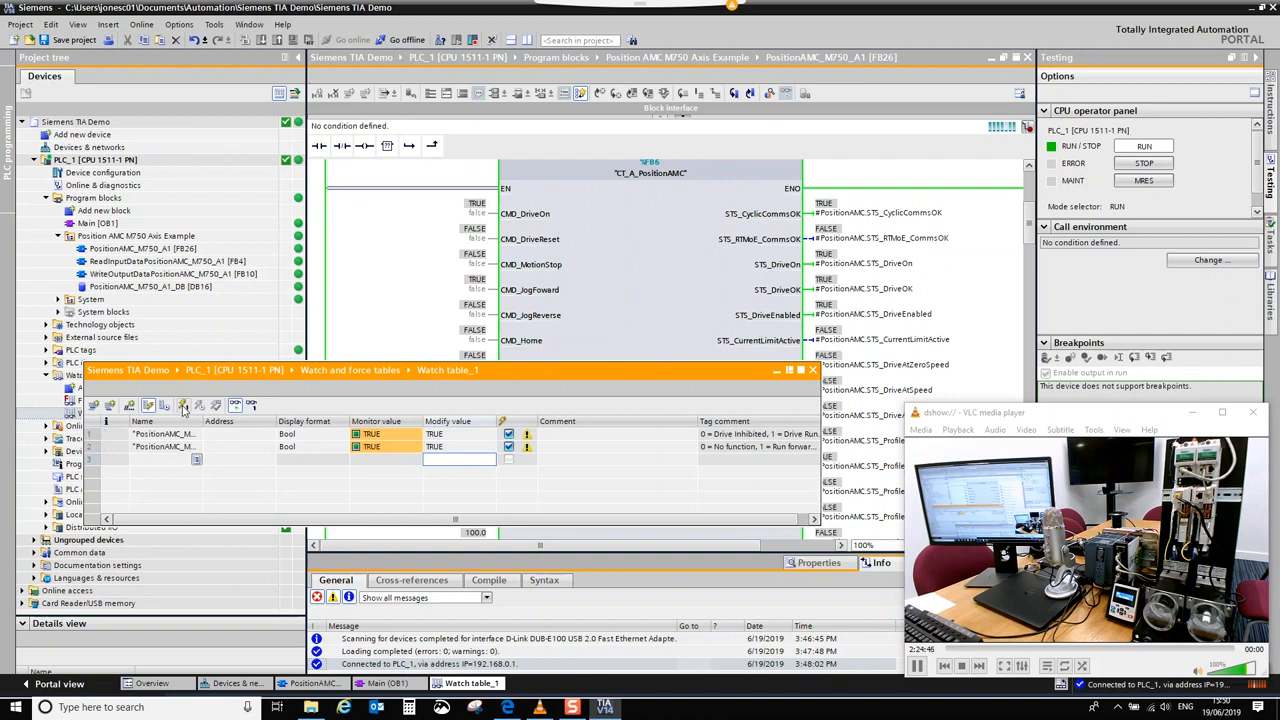